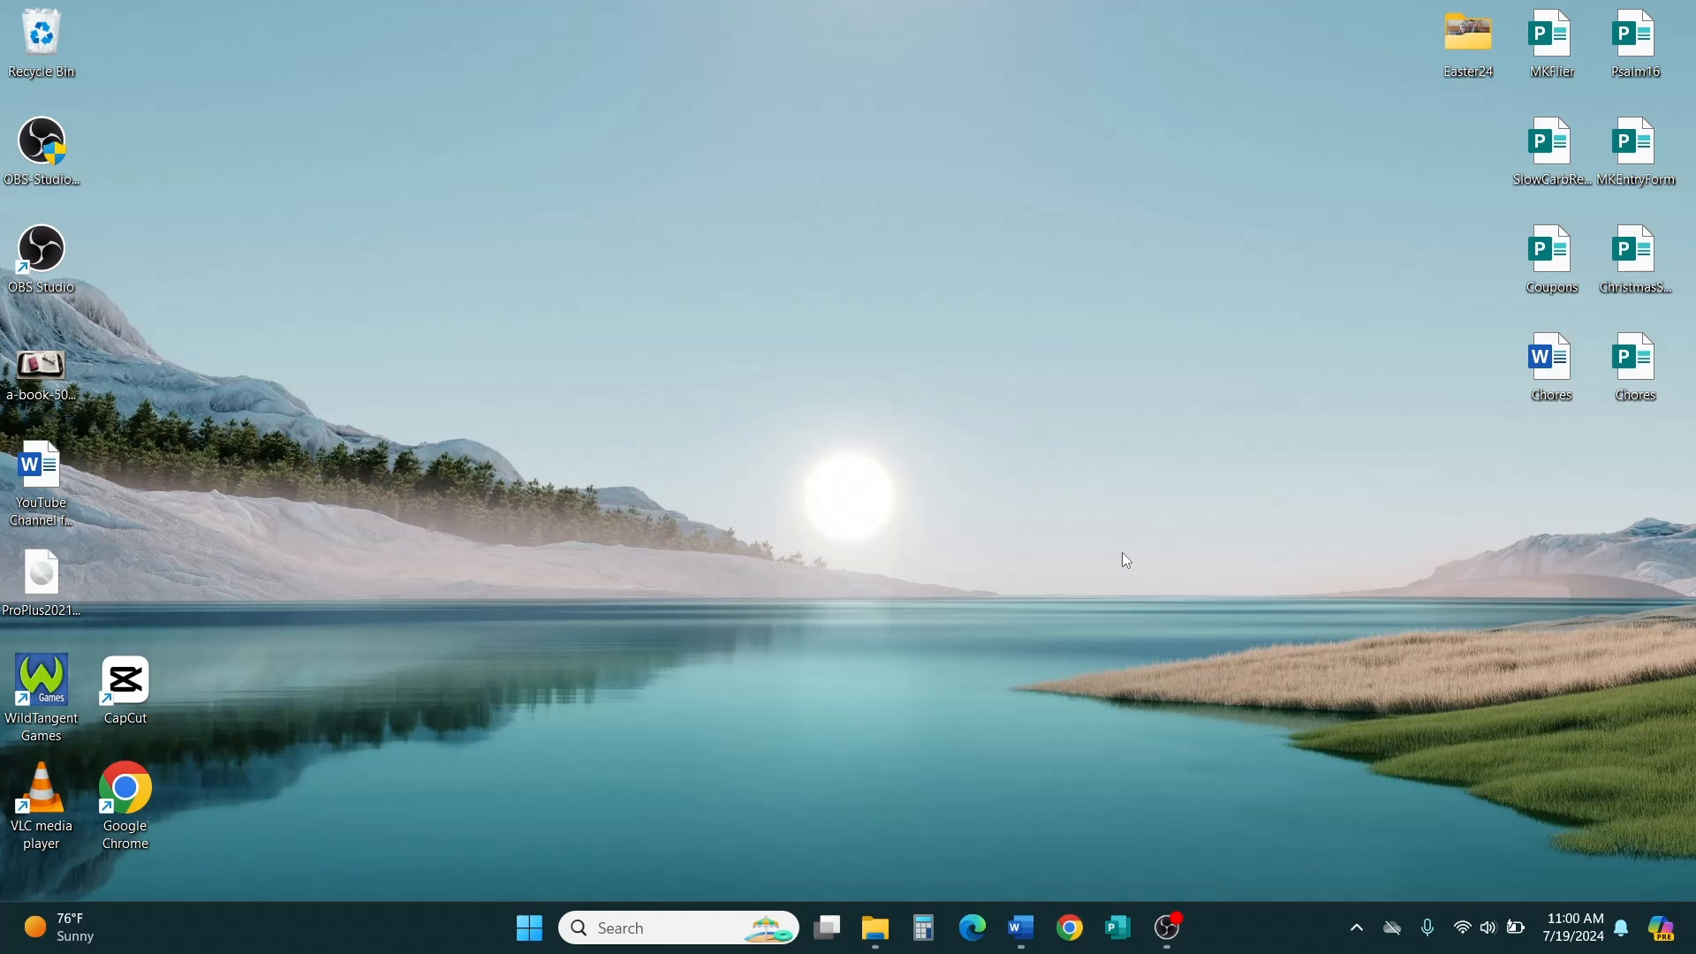
Open Publisher and create a blank 8.5 x 11" publication.
{"action": "left_click", "coordinate": [1117, 927]}
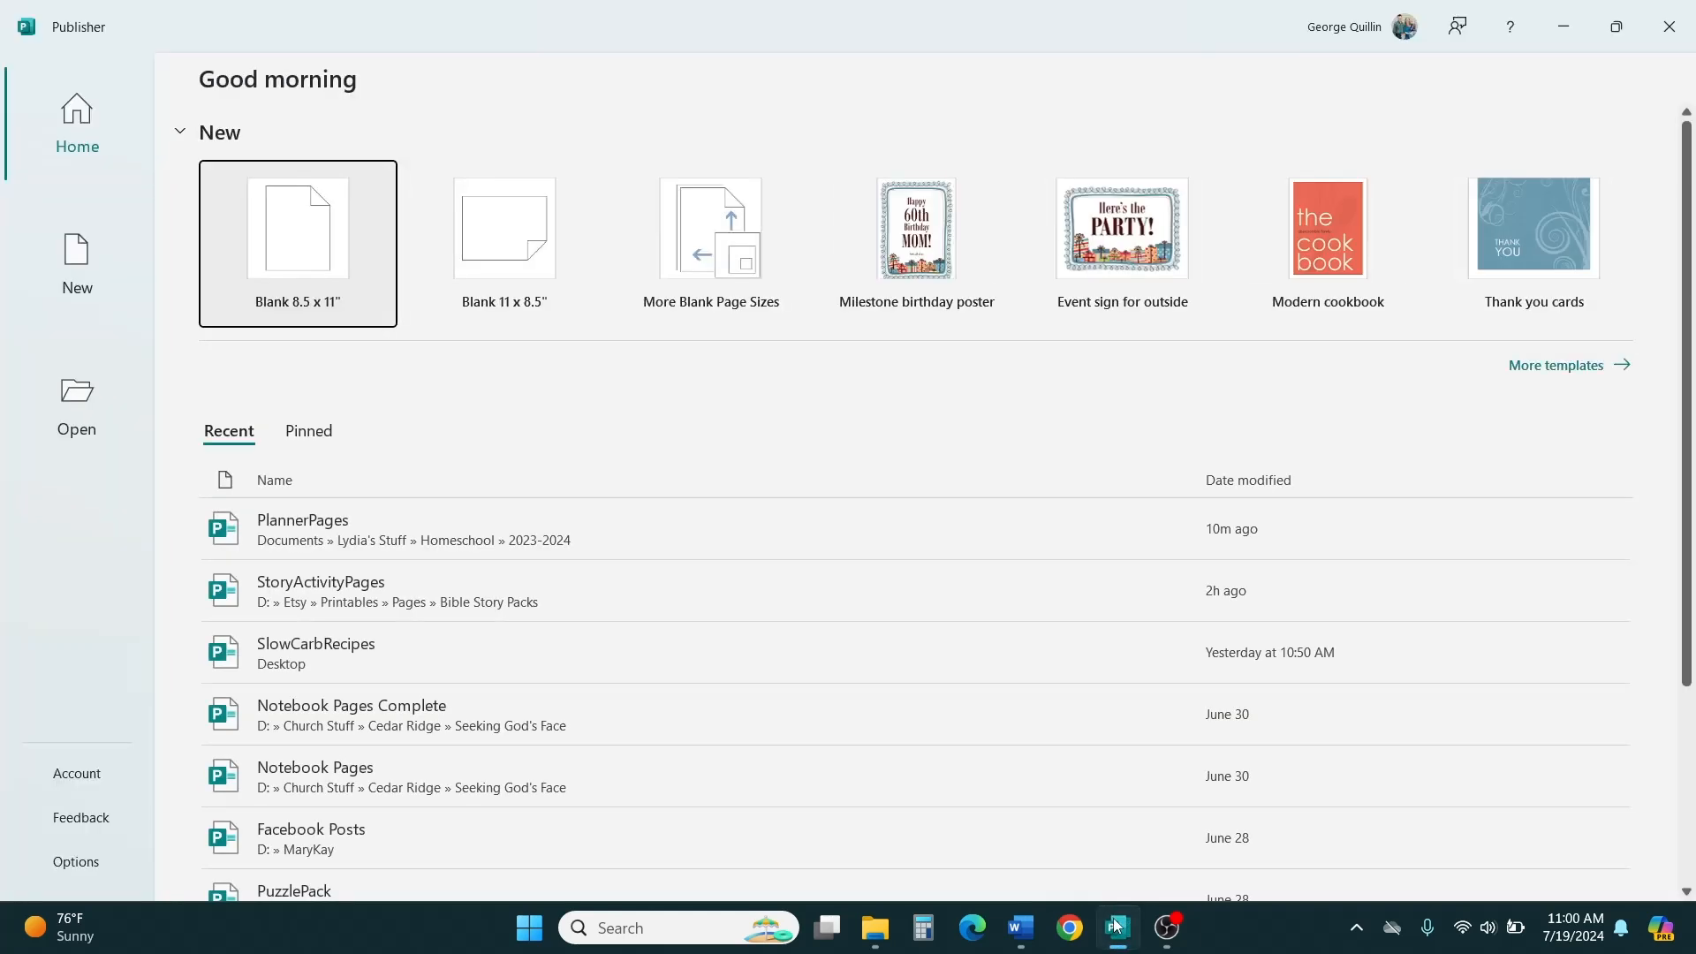
{"action": "left_click", "coordinate": [309, 256]}
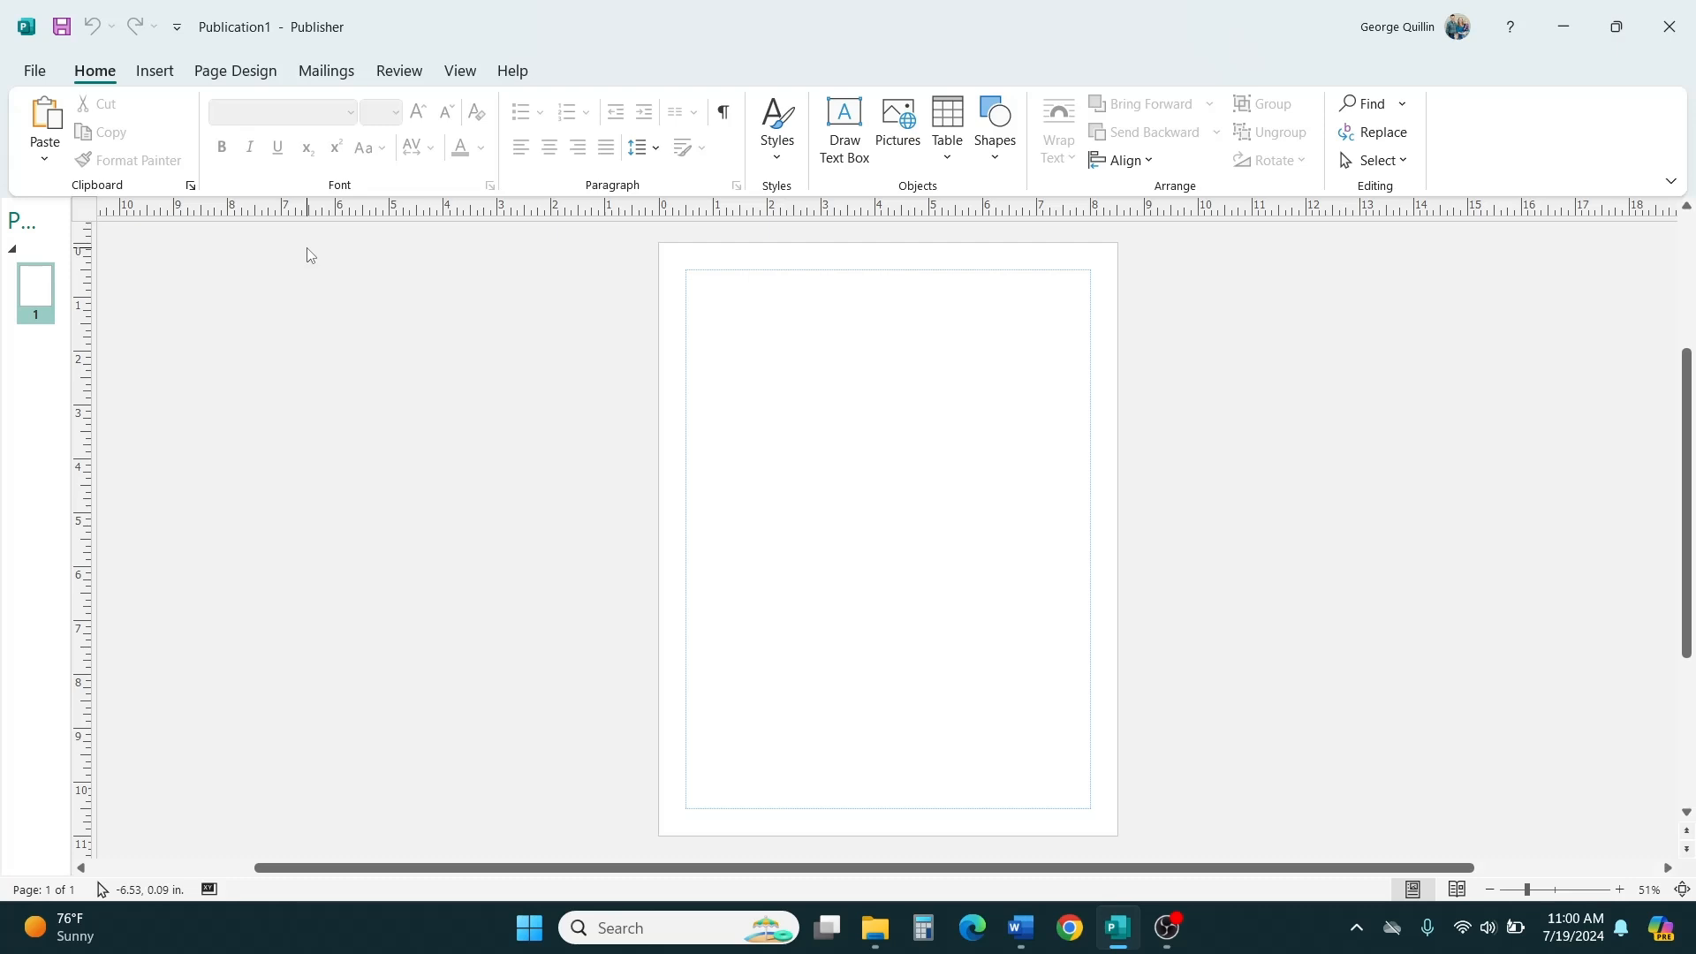
Draw a text box about 7.5 x 0.8 in along the page's top margin, fitted to both side margins.
{"action": "left_click", "coordinate": [845, 159]}
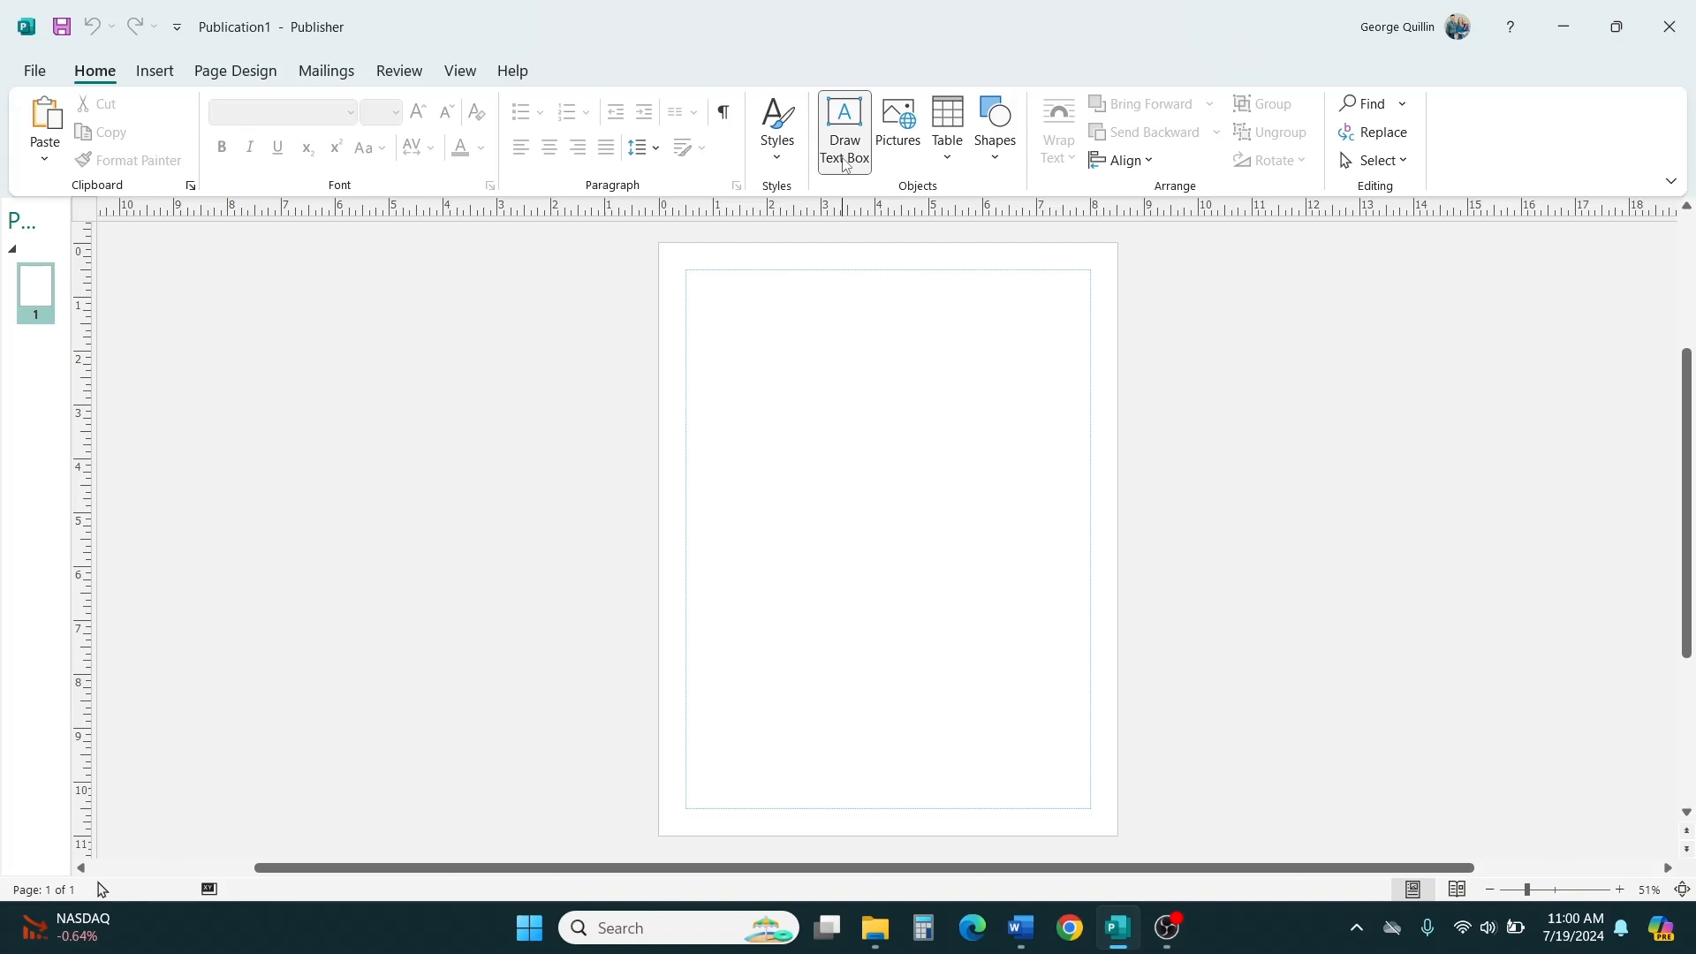
{"action": "left_click", "coordinate": [844, 163]}
{"action": "left_click_drag", "start_coordinate": [688, 270], "coordinate": [1090, 320]}
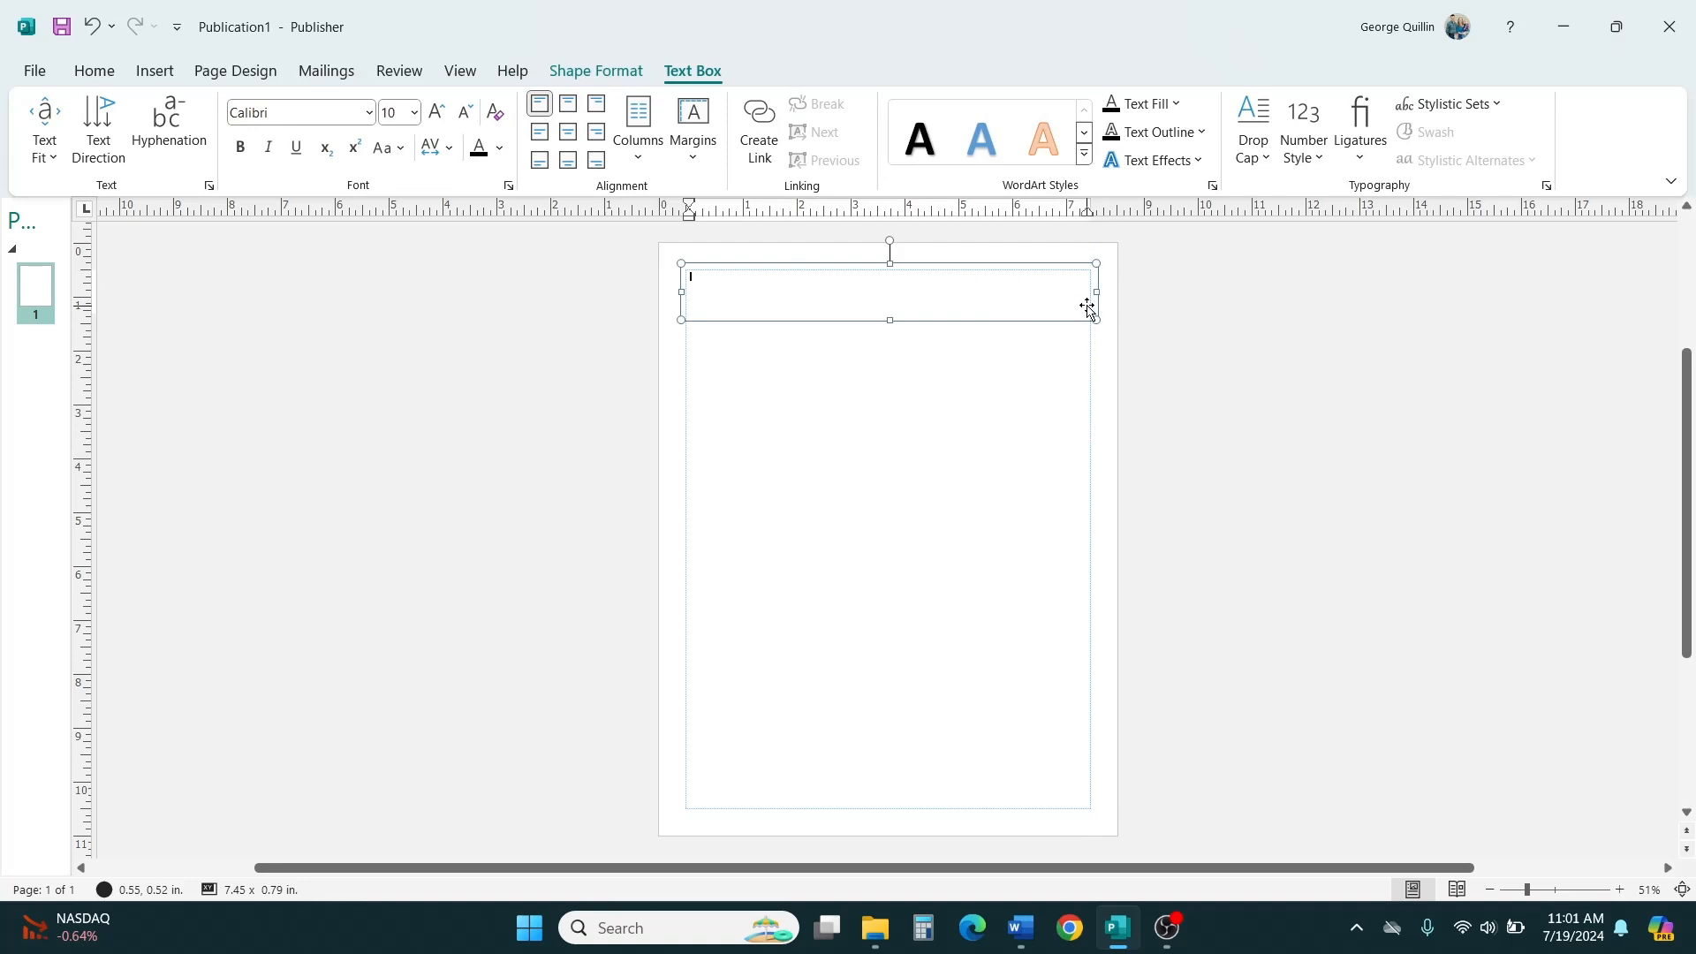
{"action": "left_click_drag", "start_coordinate": [1096, 295], "coordinate": [1097, 295]}
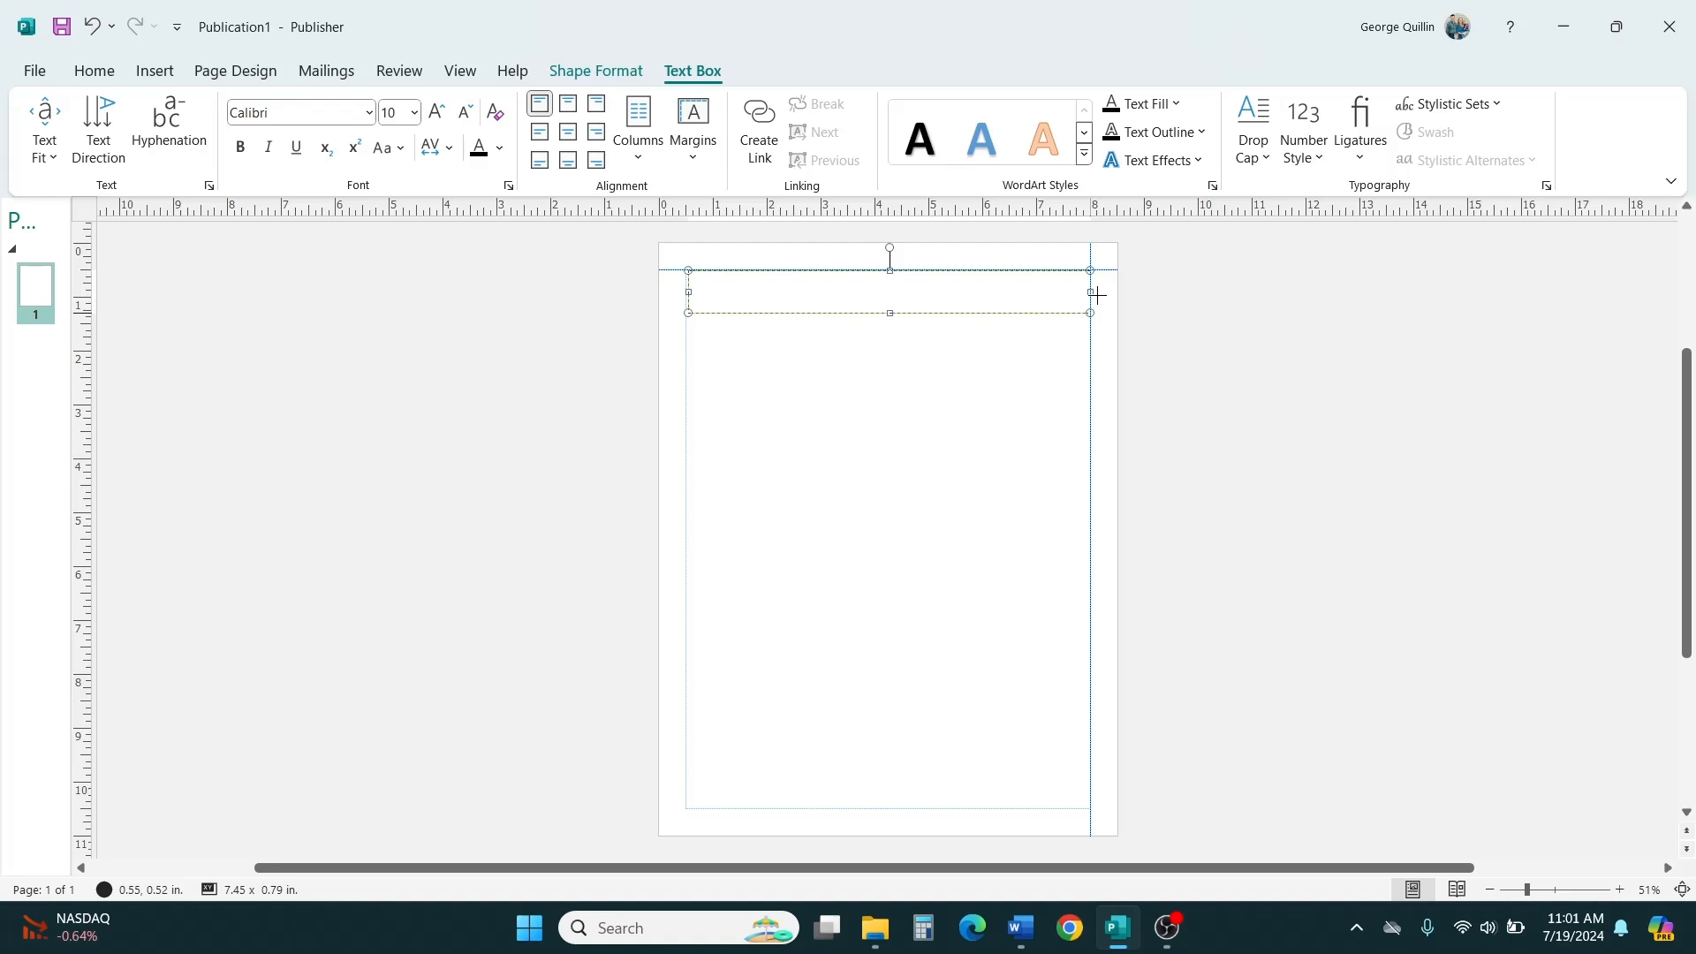
{"action": "left_click_drag", "start_coordinate": [1097, 295], "coordinate": [1097, 294]}
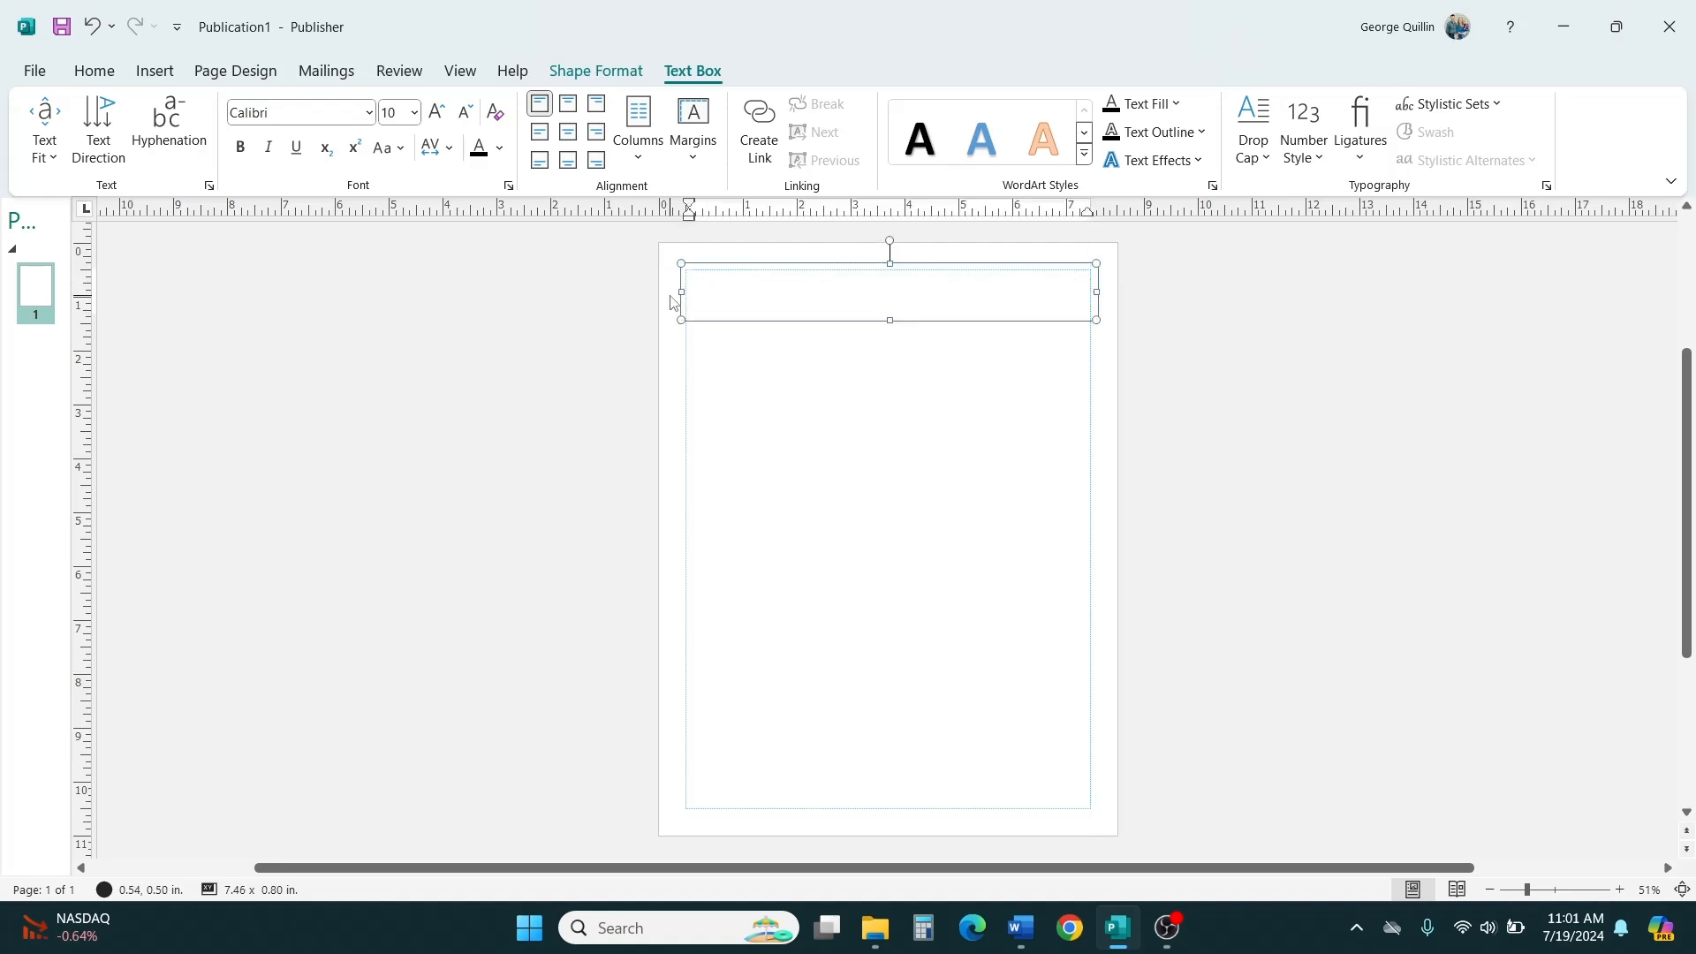
{"action": "left_click_drag", "start_coordinate": [680, 293], "coordinate": [679, 298]}
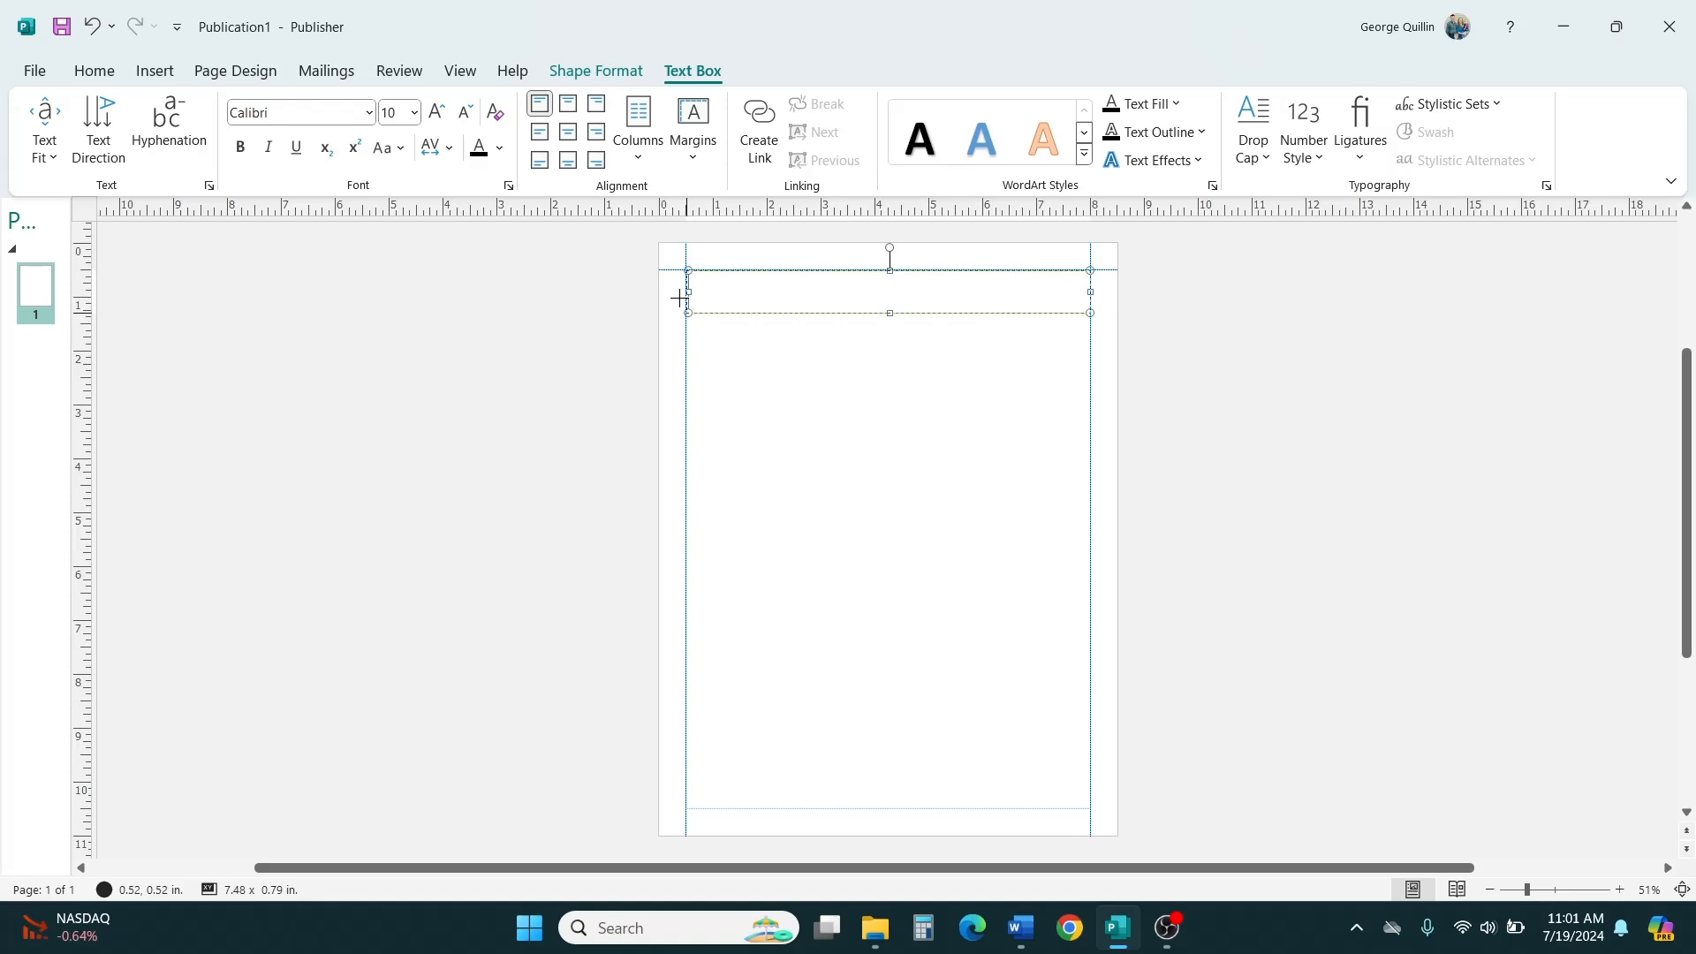
{"action": "left_click_drag", "start_coordinate": [679, 298], "coordinate": [679, 296]}
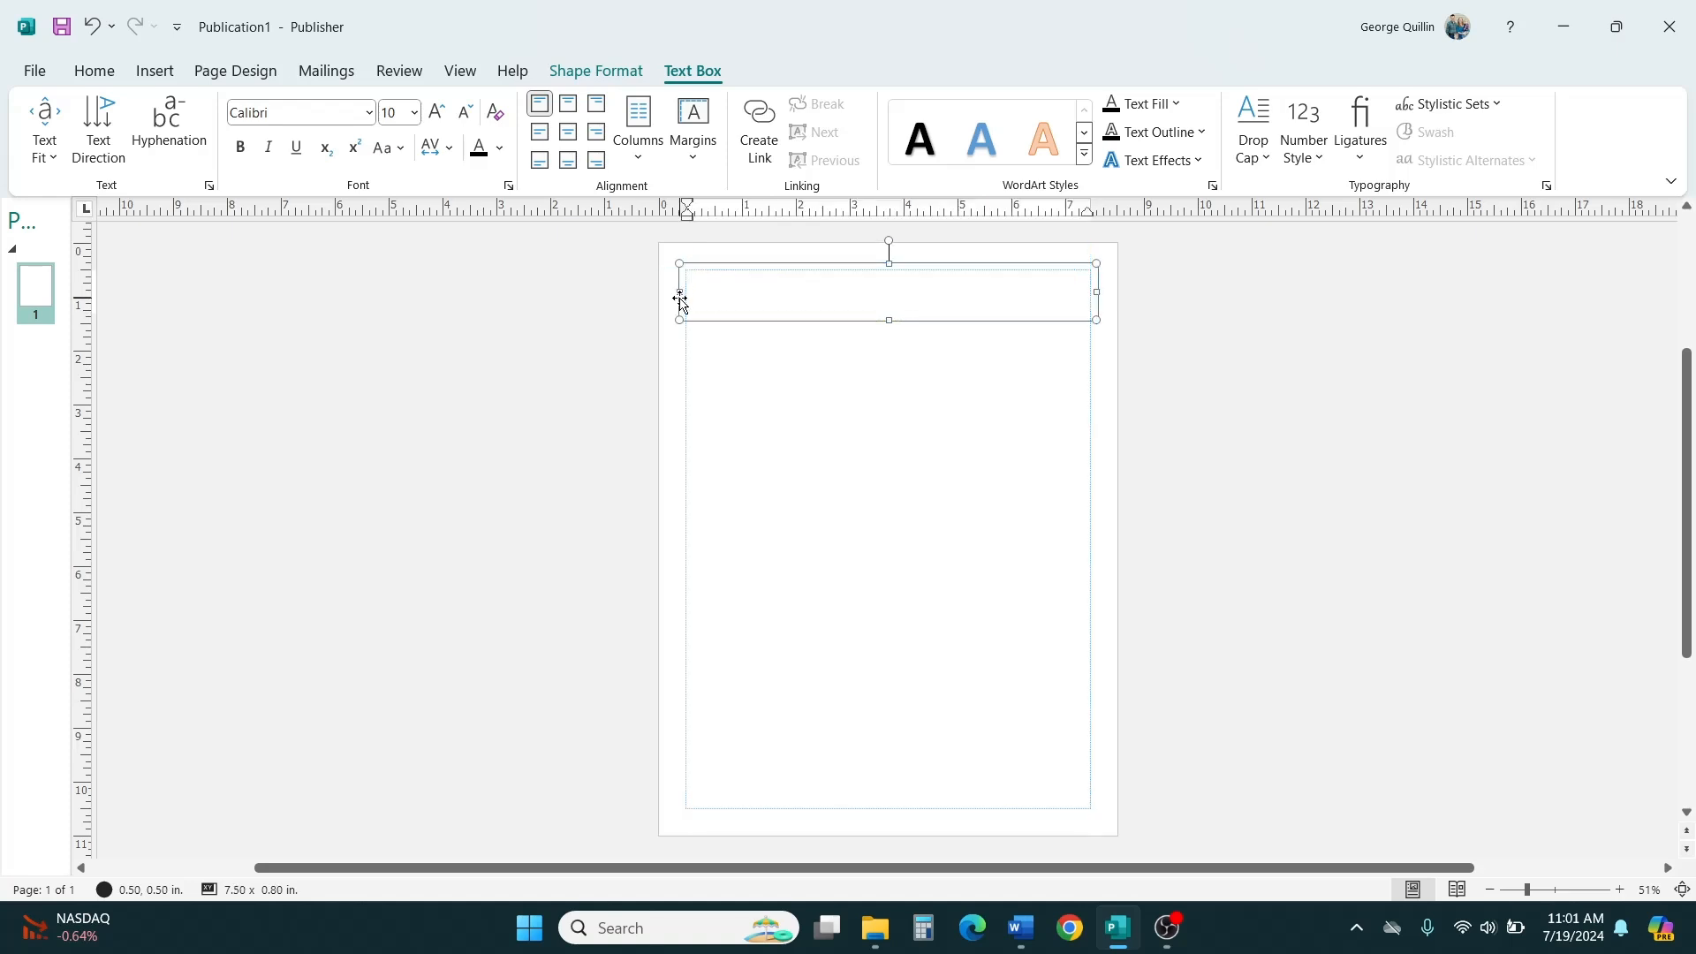
Set the empty text box's font to Bubblegum Sans at size 28.
{"action": "left_click", "coordinate": [369, 113]}
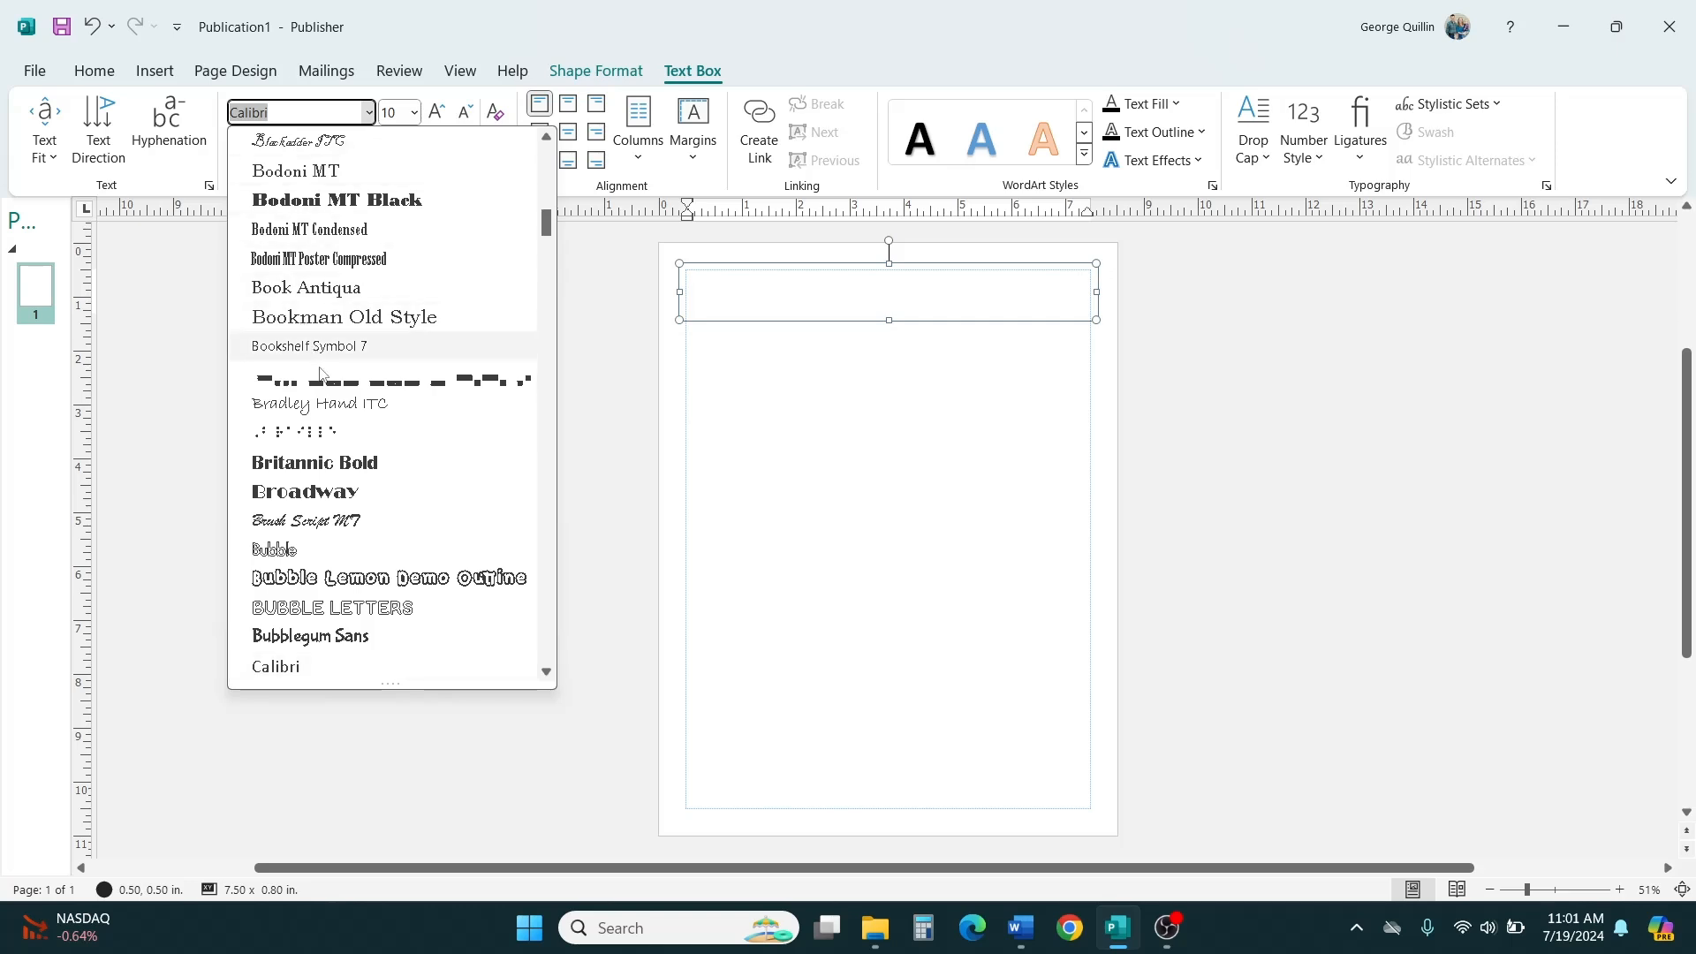
{"action": "left_click", "coordinate": [314, 637]}
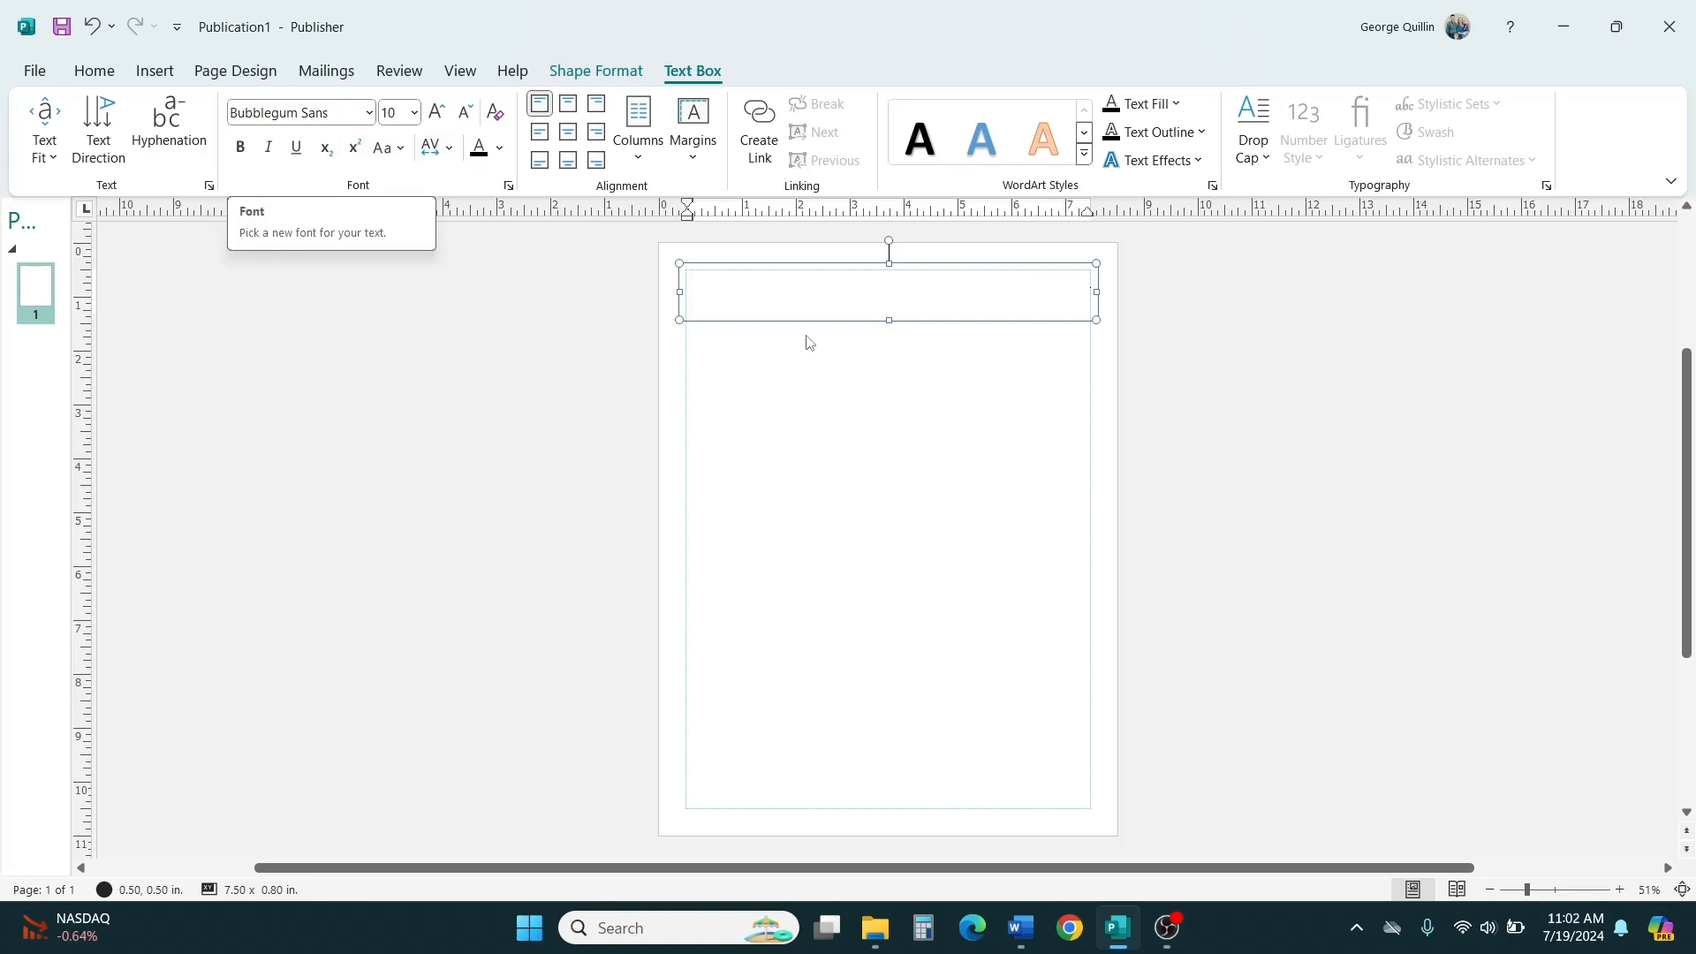
{"action": "left_click", "coordinate": [439, 111]}
{"action": "left_click", "coordinate": [438, 112]}
{"action": "left_click", "coordinate": [438, 111]}
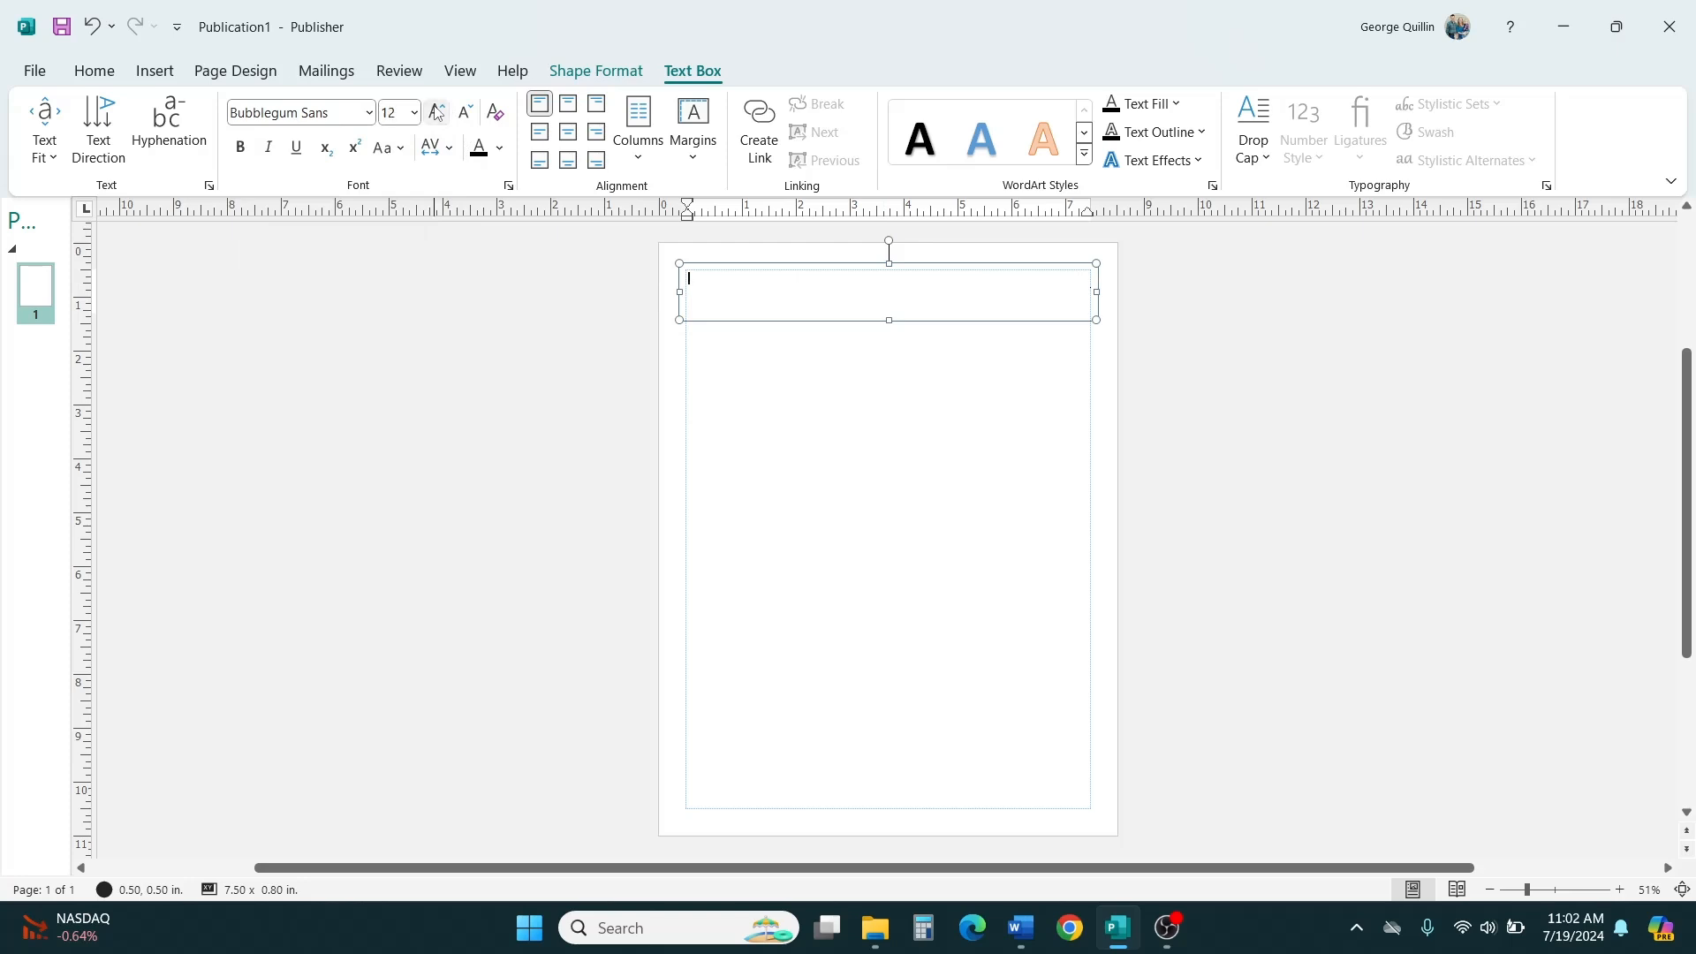
{"action": "left_click", "coordinate": [437, 113]}
{"action": "left_click", "coordinate": [437, 113]}
{"action": "left_click", "coordinate": [436, 112]}
{"action": "left_click", "coordinate": [436, 112]}
{"action": "left_click", "coordinate": [436, 112]}
{"action": "left_click", "coordinate": [437, 112]}
Centre the text box's content in both directions and enter the title "Bible Characters".
{"action": "left_click", "coordinate": [570, 136]}
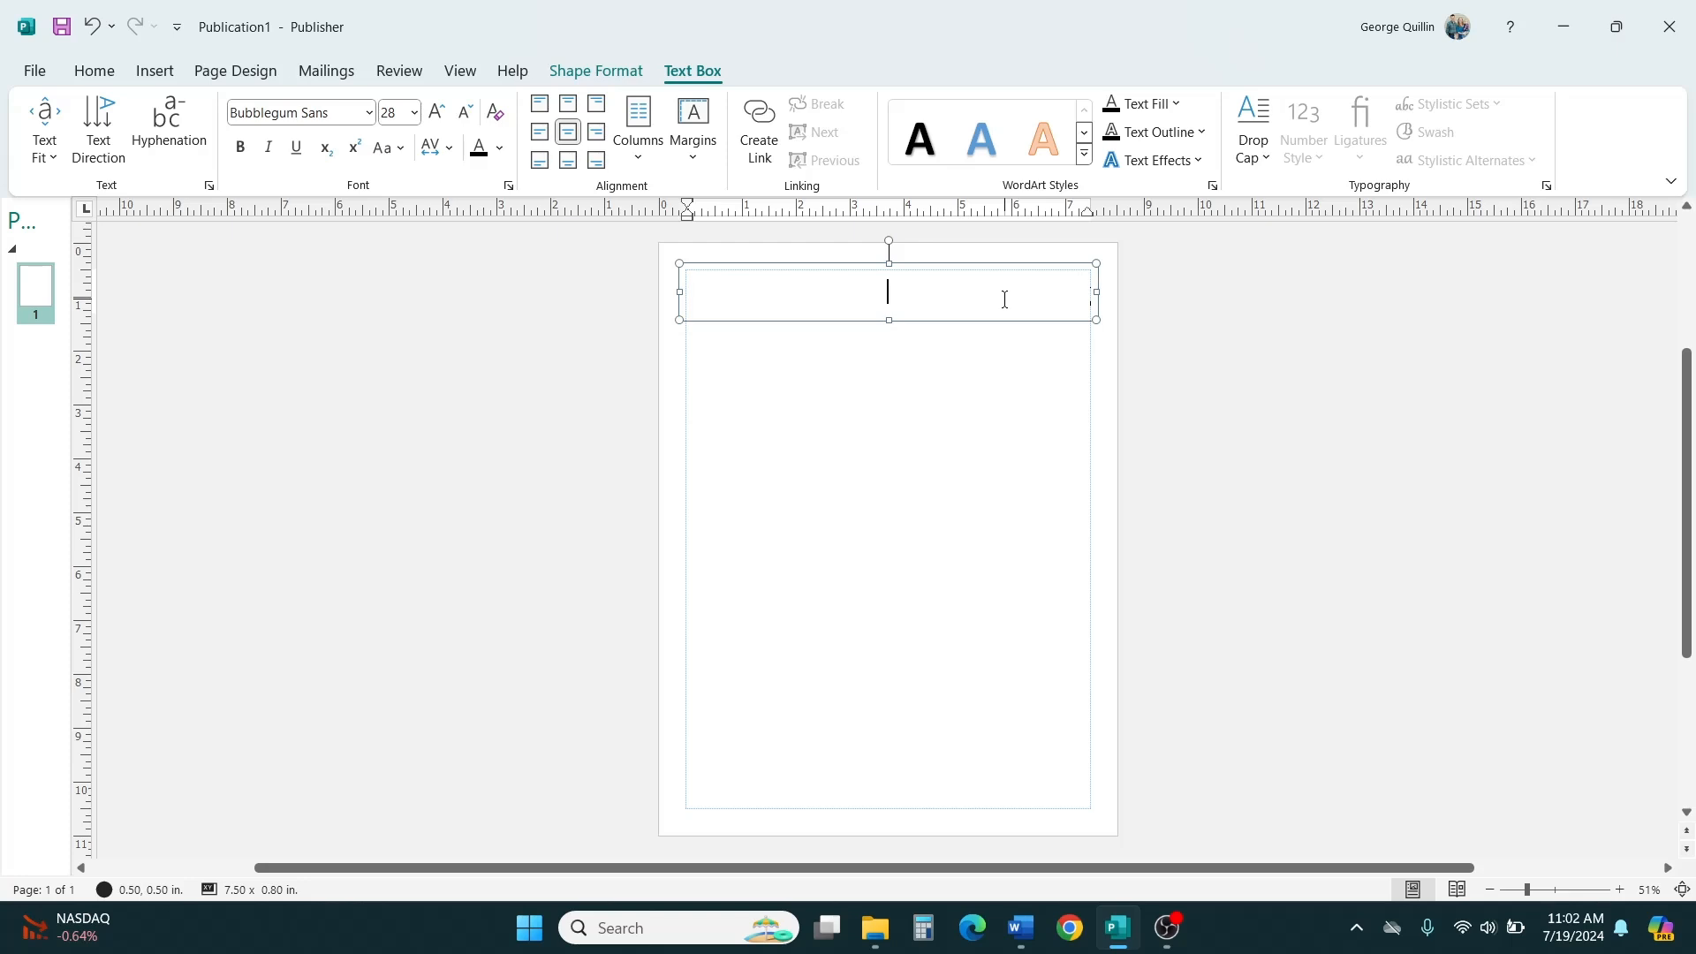
{"action": "type", "text": "Bible Characters"}
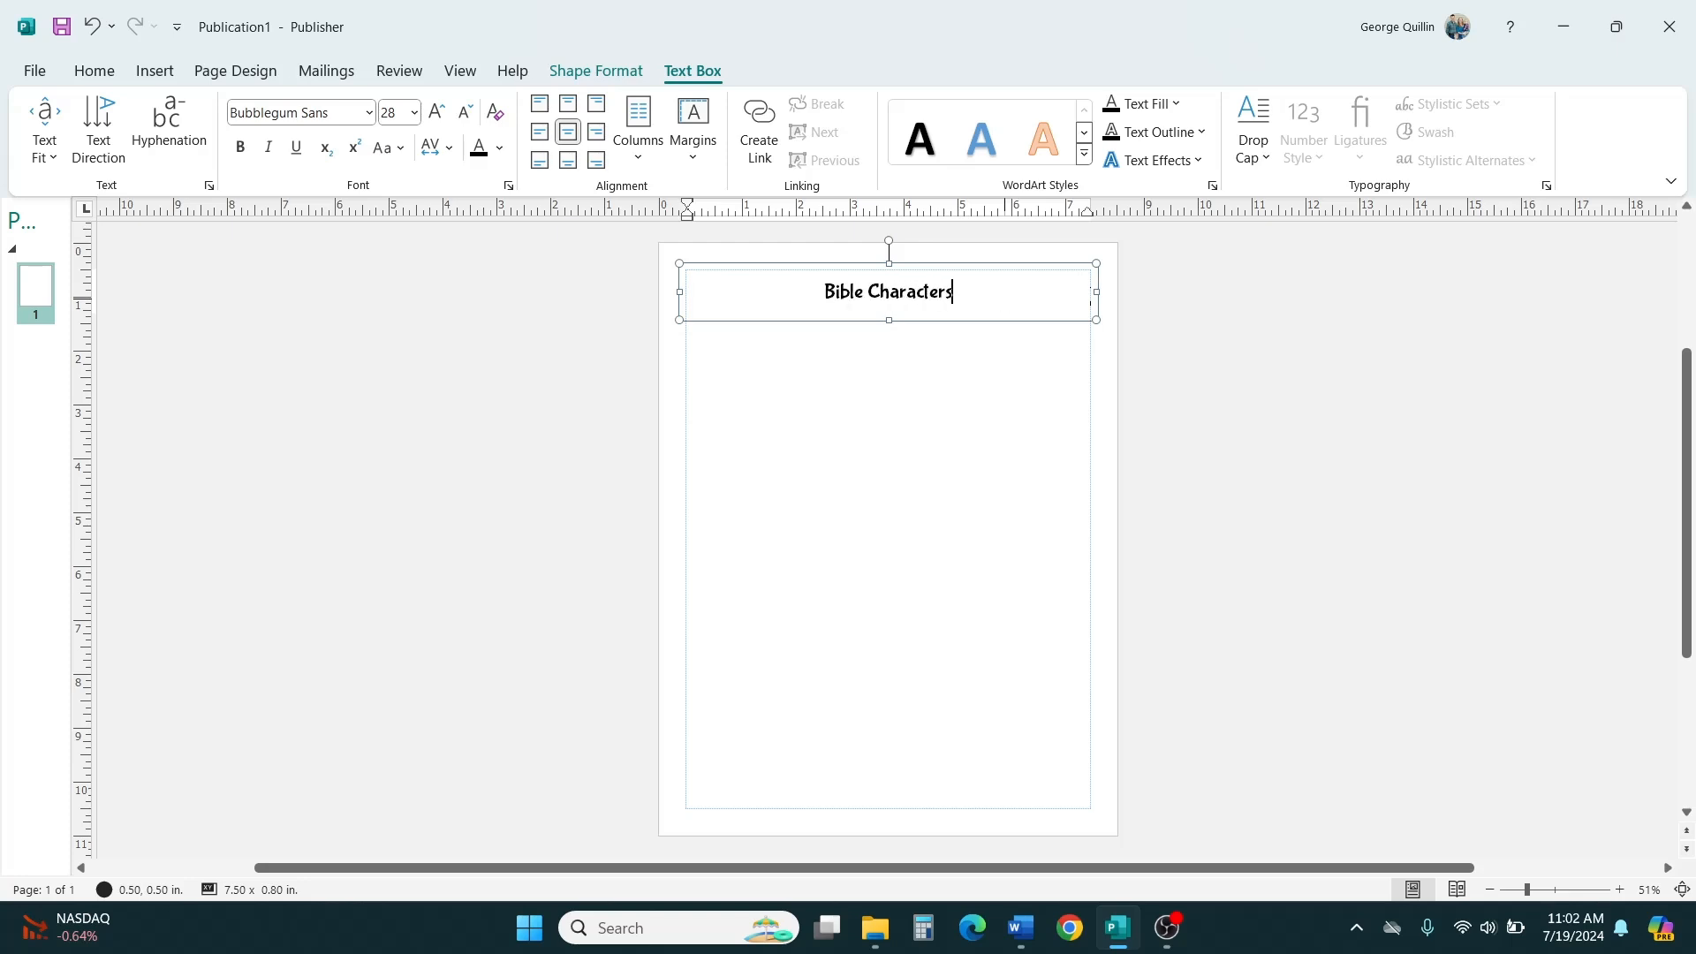
{"action": "left_click", "coordinate": [1194, 432]}
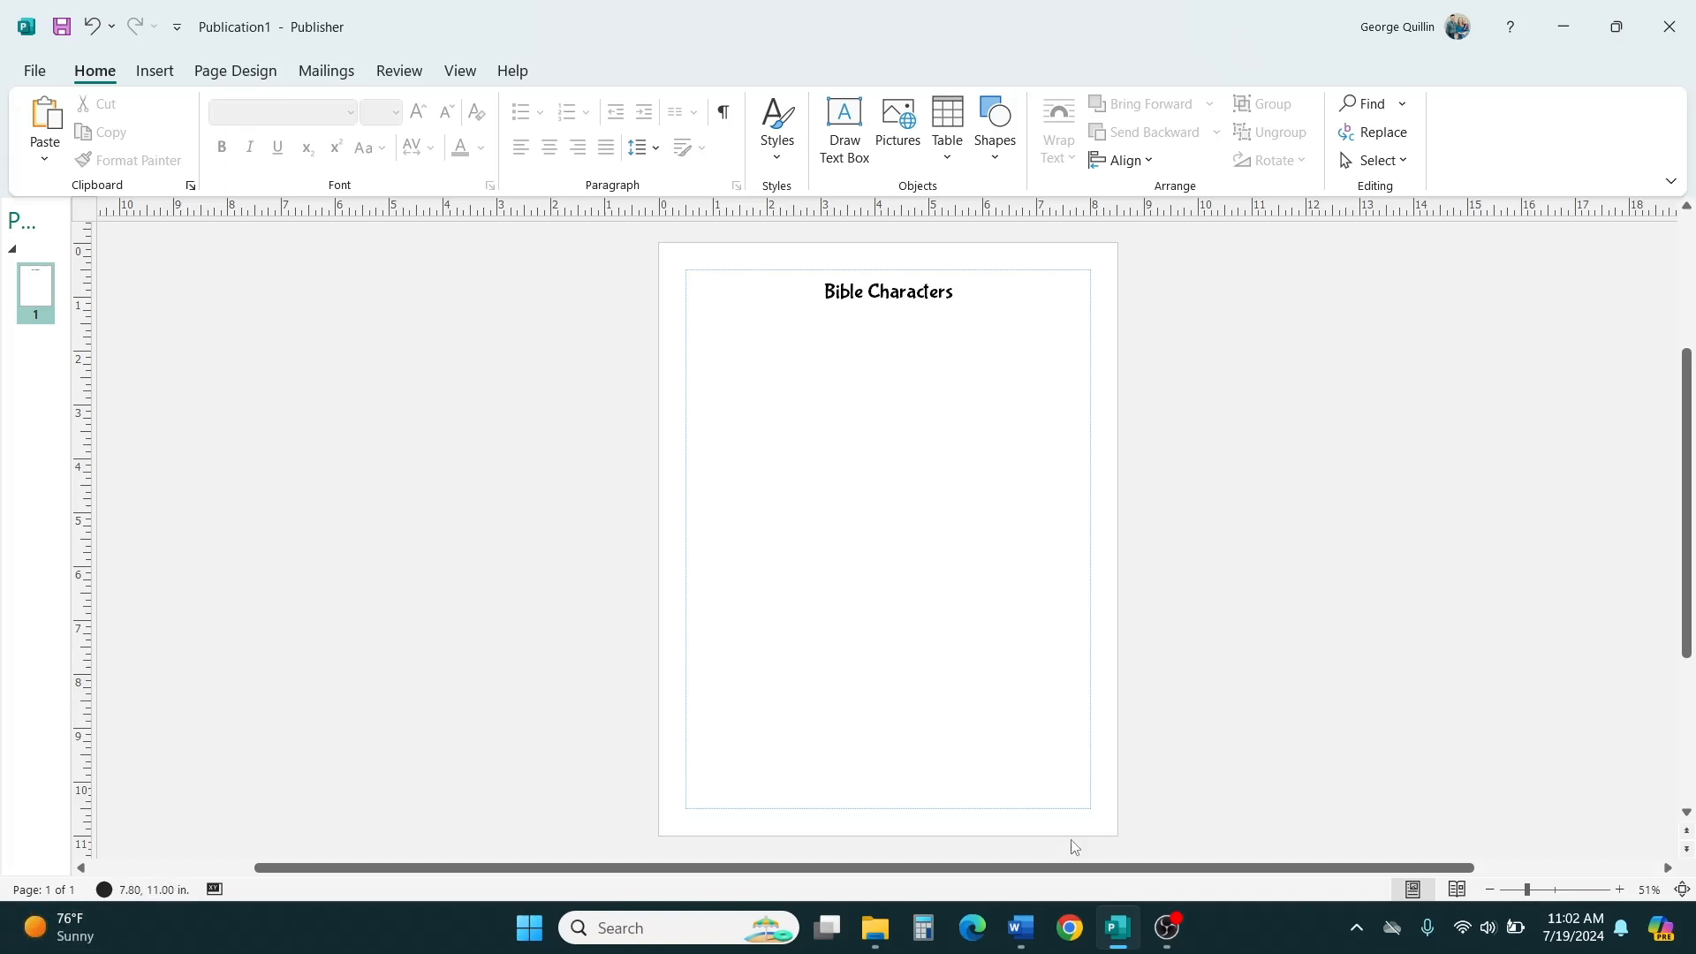
Switch to the Word document and copy the 15 numbered clues with their answers, leaving out the heading.
{"action": "left_click", "coordinate": [1021, 934]}
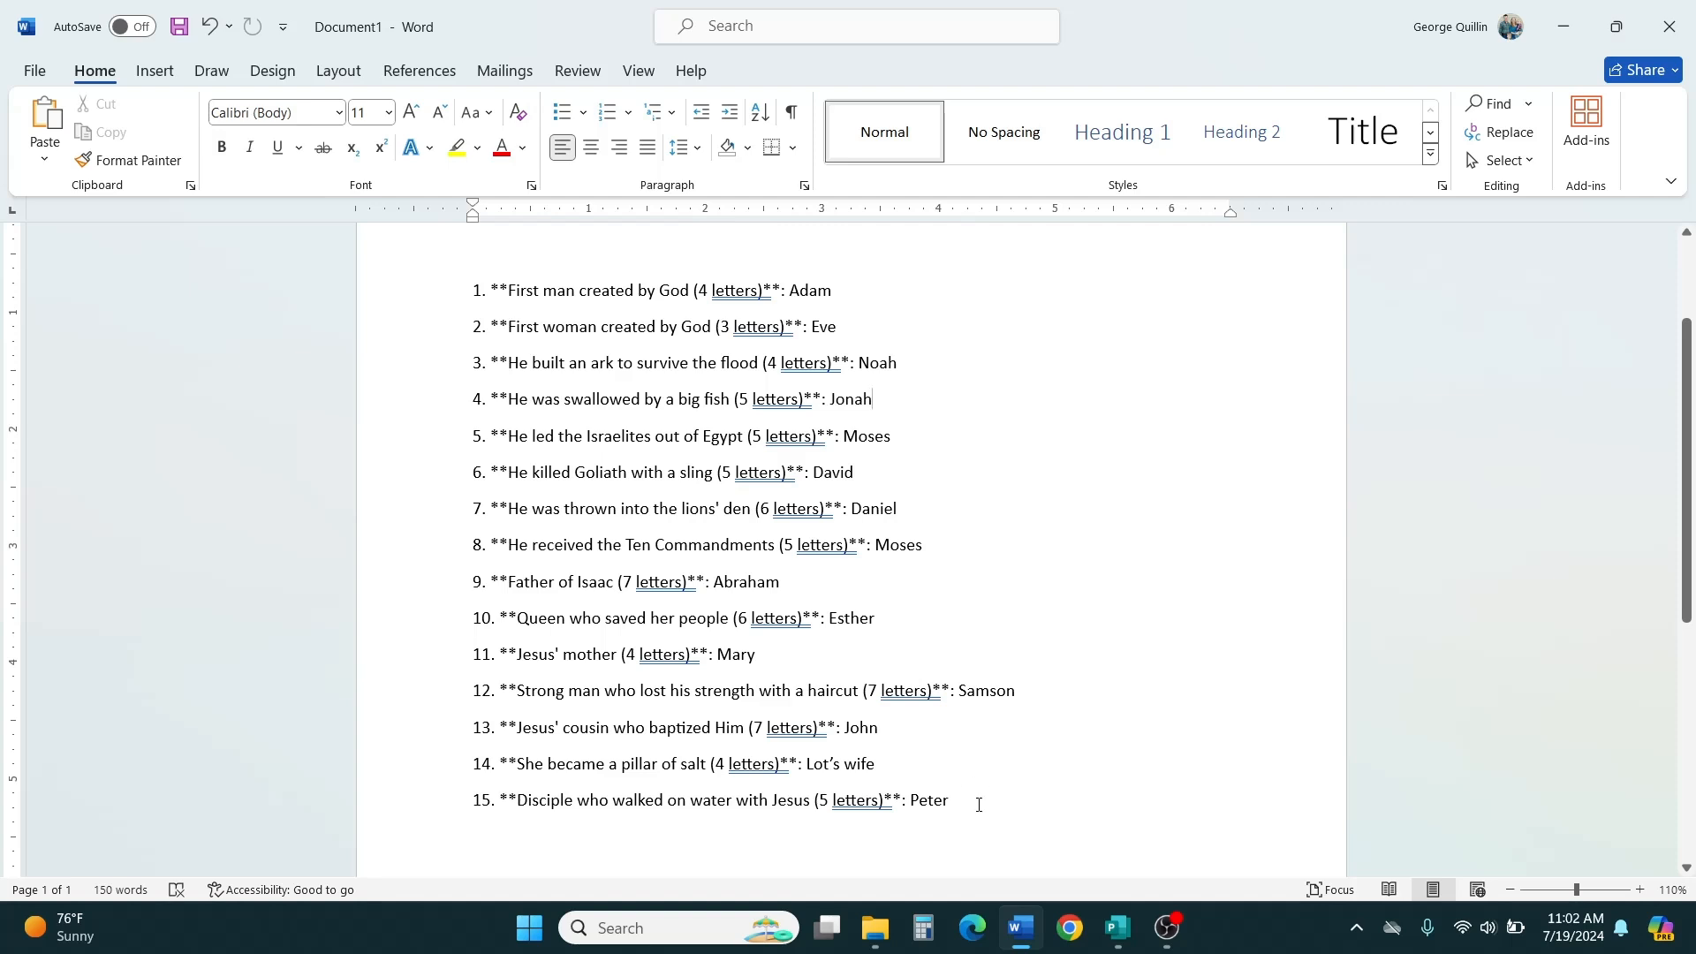
{"action": "left_click_drag", "start_coordinate": [950, 800], "coordinate": [477, 227]}
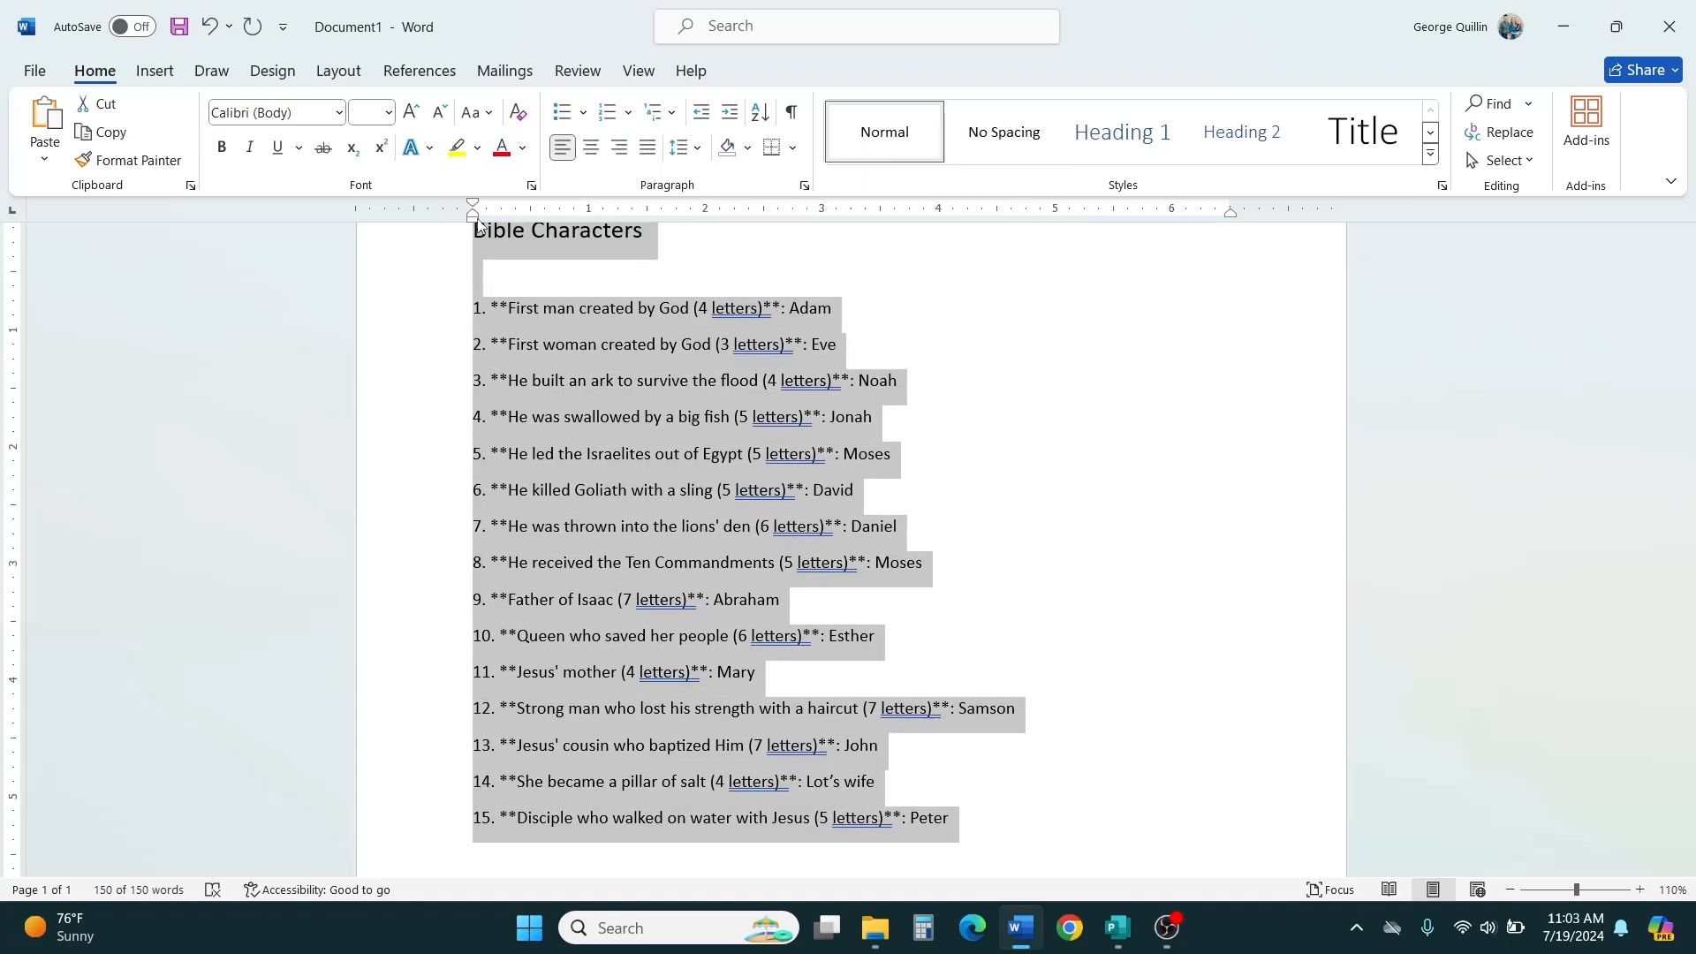
{"action": "key", "text": "shift+Down"}
{"action": "key", "text": "shift+Down"}
{"action": "key", "text": "ctrl+c"}
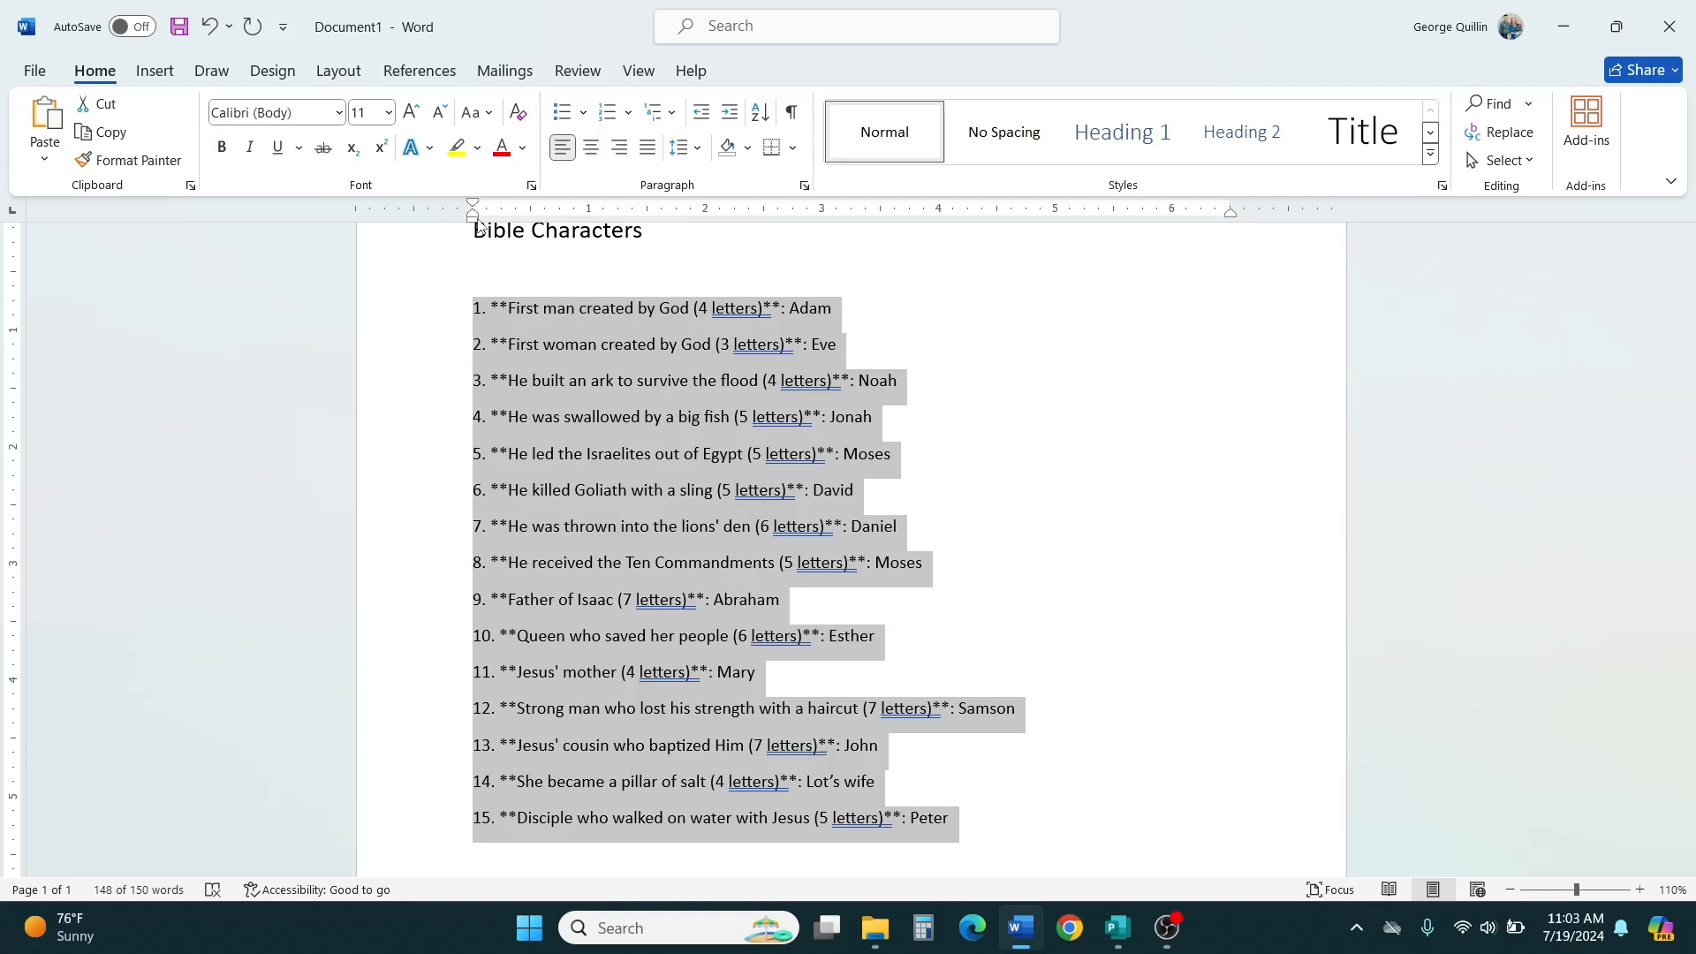
Back in Publisher, draw a text box about 5.5 x 6.5 in beside the page's left edge and paste the clues into it.
{"action": "left_click", "coordinate": [1114, 933]}
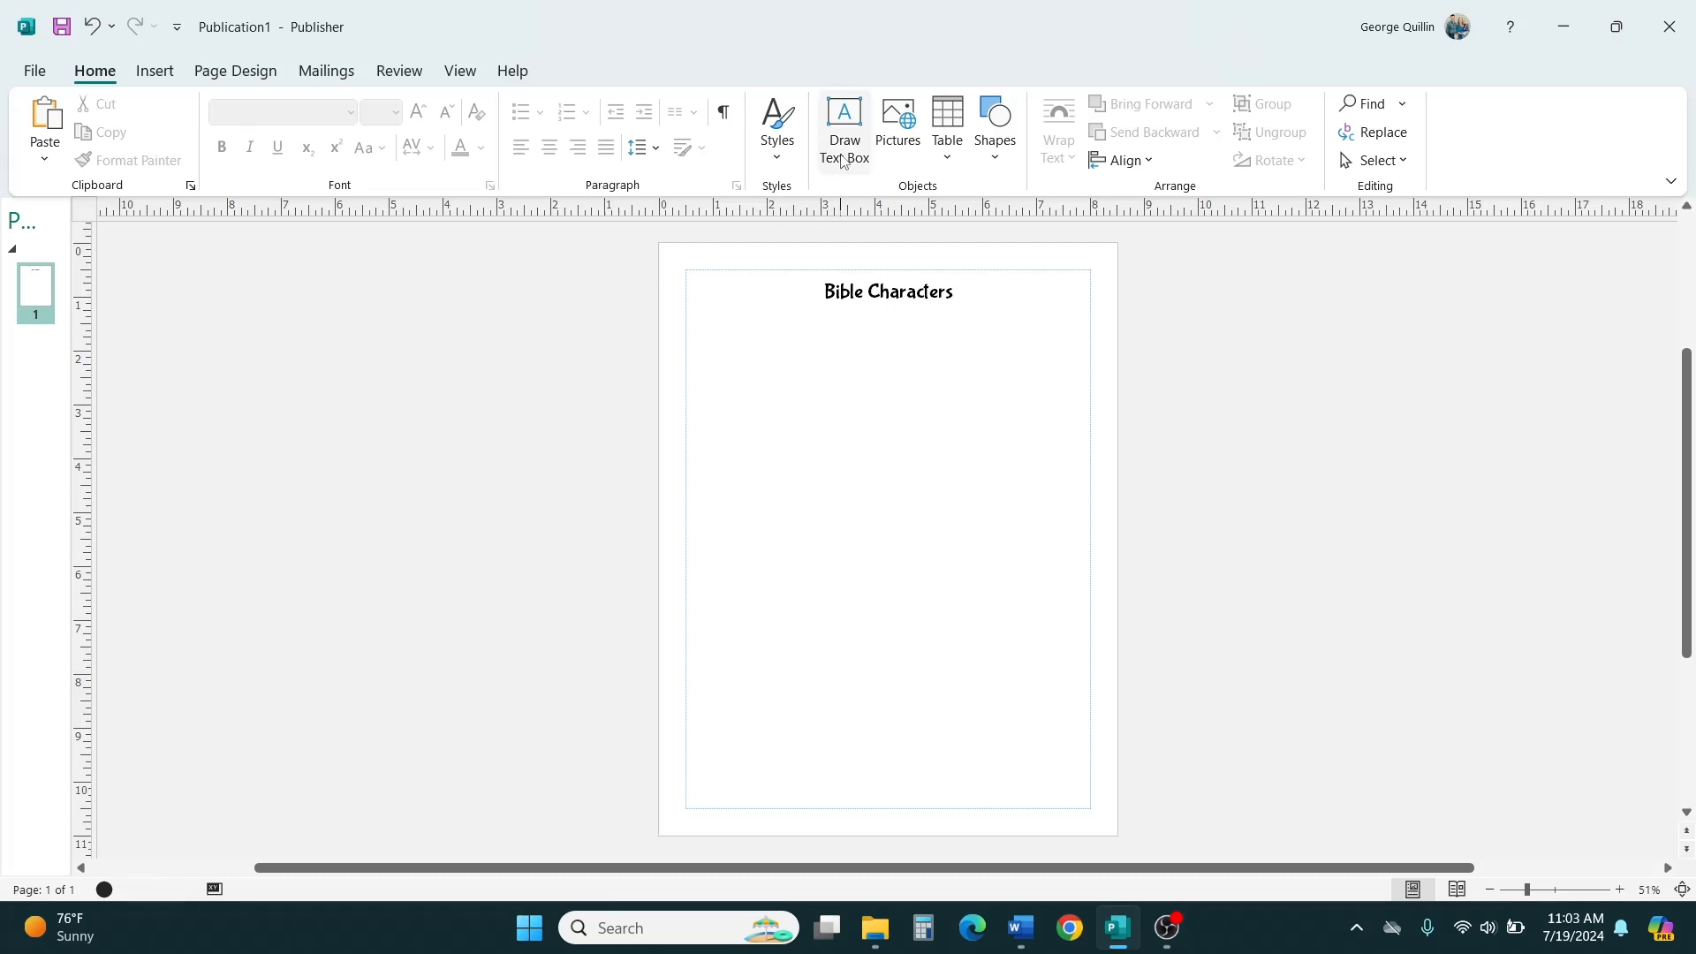
{"action": "left_click", "coordinate": [844, 123]}
{"action": "mouse_move", "coordinate": [288, 357]}
{"action": "left_mouse_down"}
{"action": "mouse_move", "coordinate": [458, 496]}
{"action": "mouse_move", "coordinate": [600, 718]}
{"action": "left_mouse_up"}
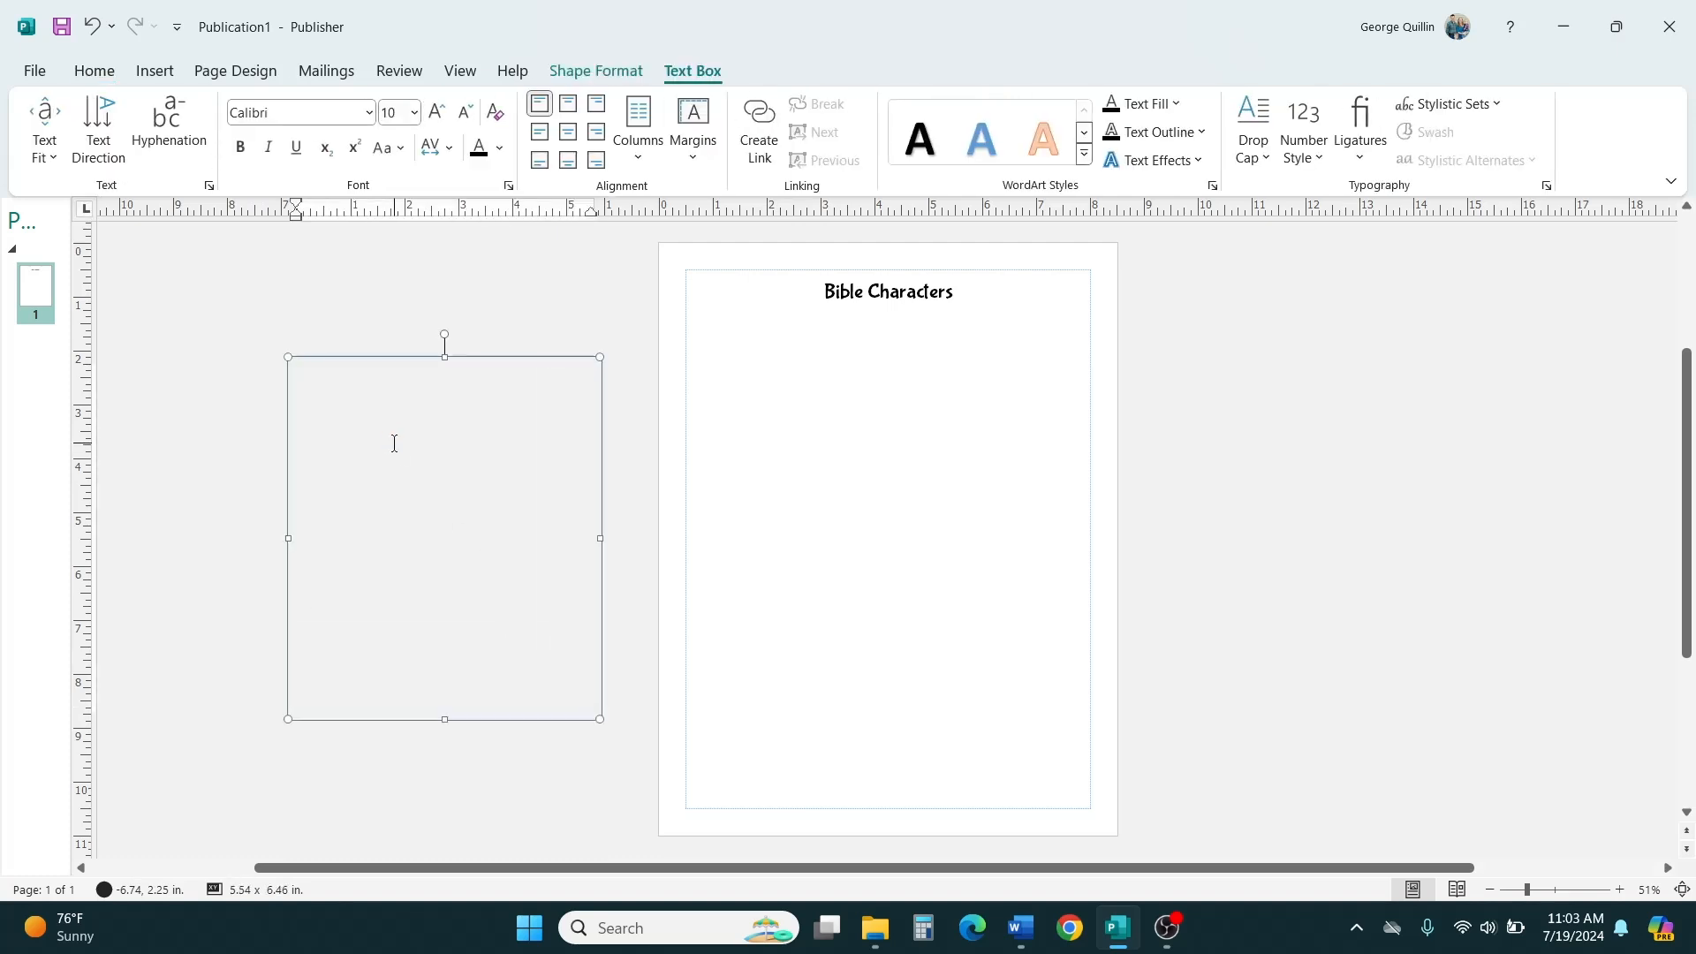
{"action": "key", "text": "ctrl+v"}
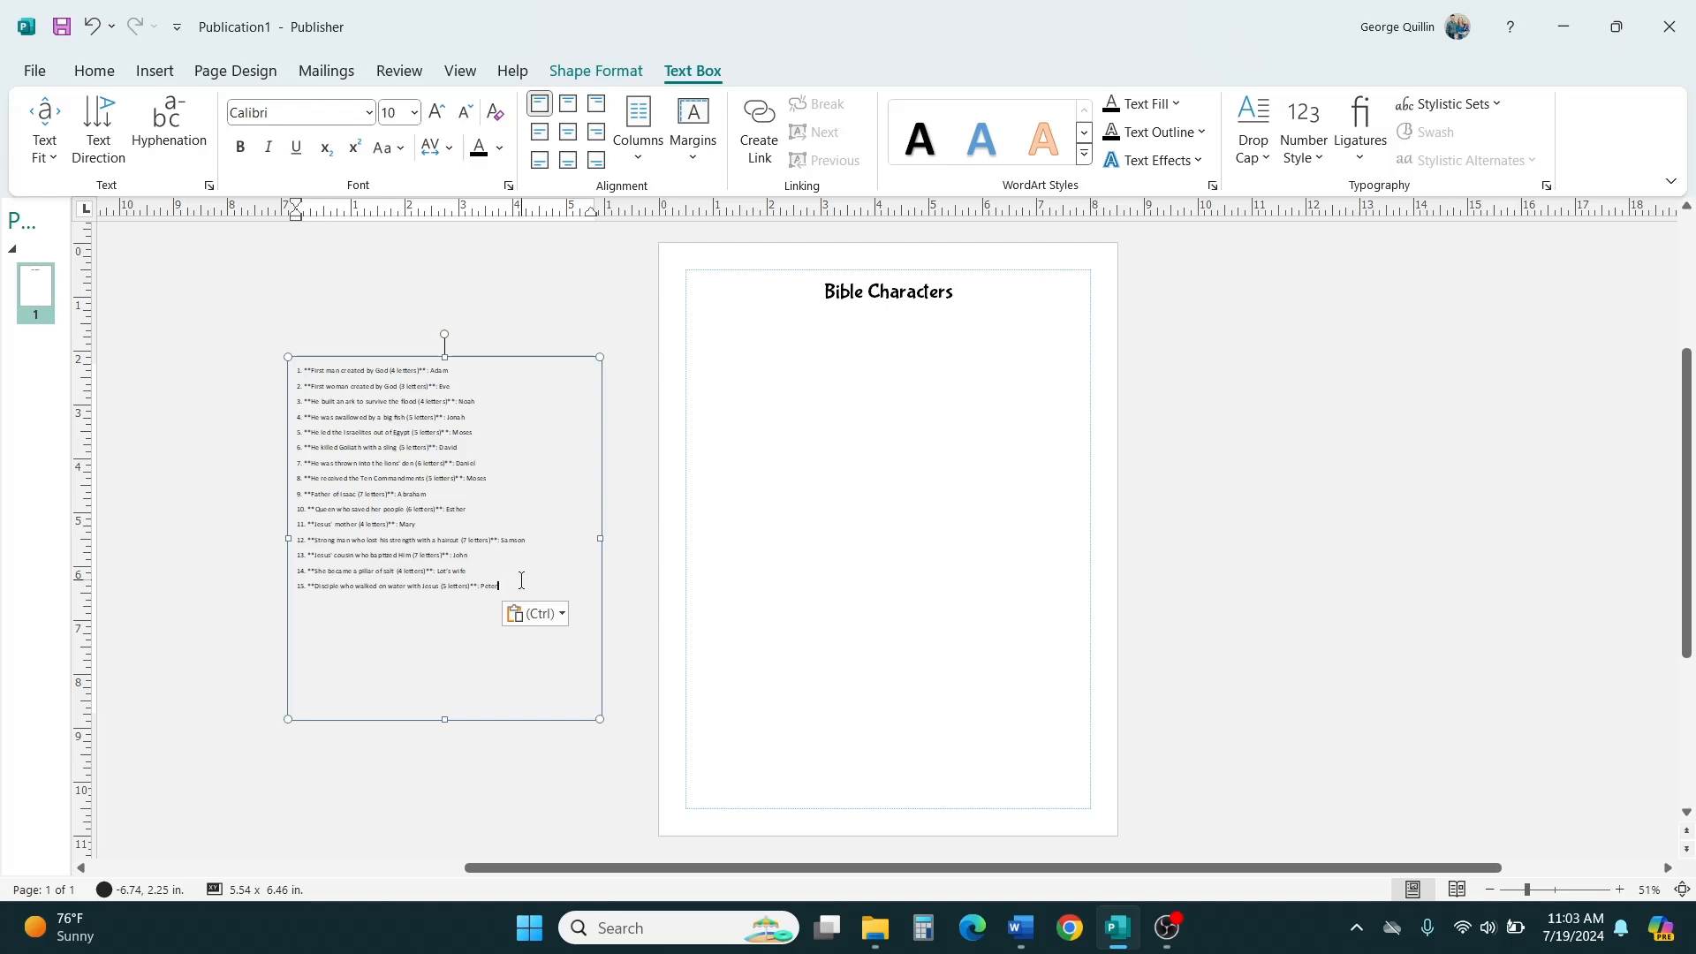
Increase the font size of all the pasted clues to 18.
{"action": "triple_click", "coordinate": [479, 570]}
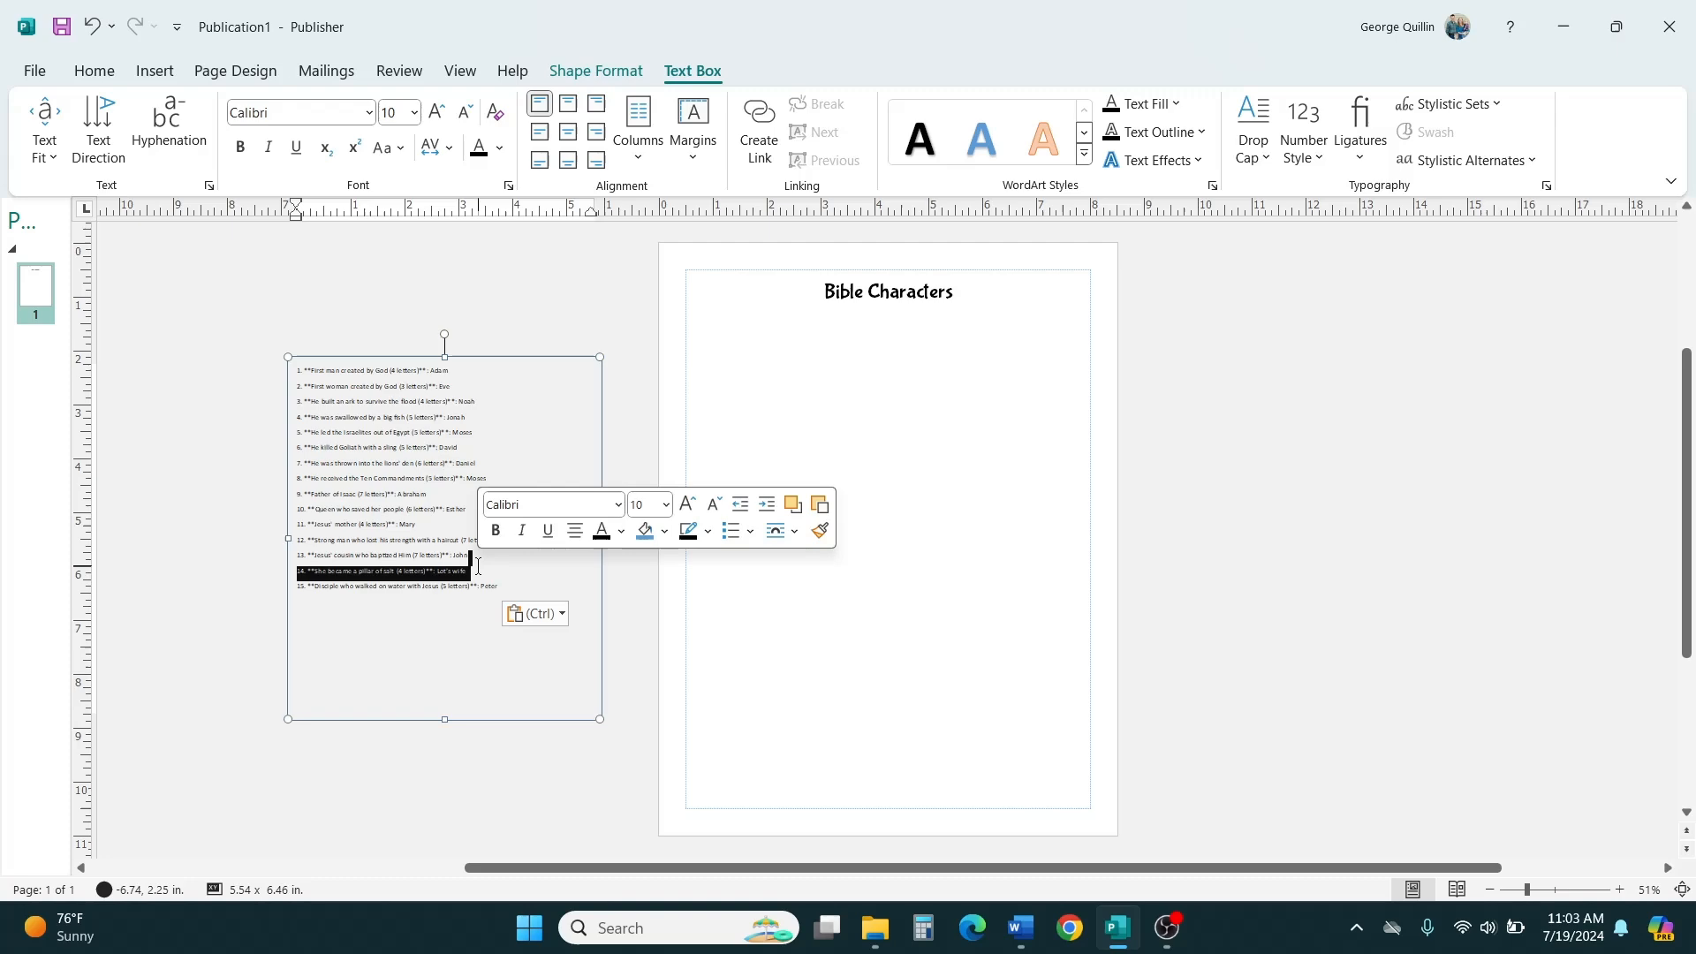
{"action": "left_click", "coordinate": [532, 595]}
{"action": "left_click_drag", "start_coordinate": [533, 596], "coordinate": [443, 341]}
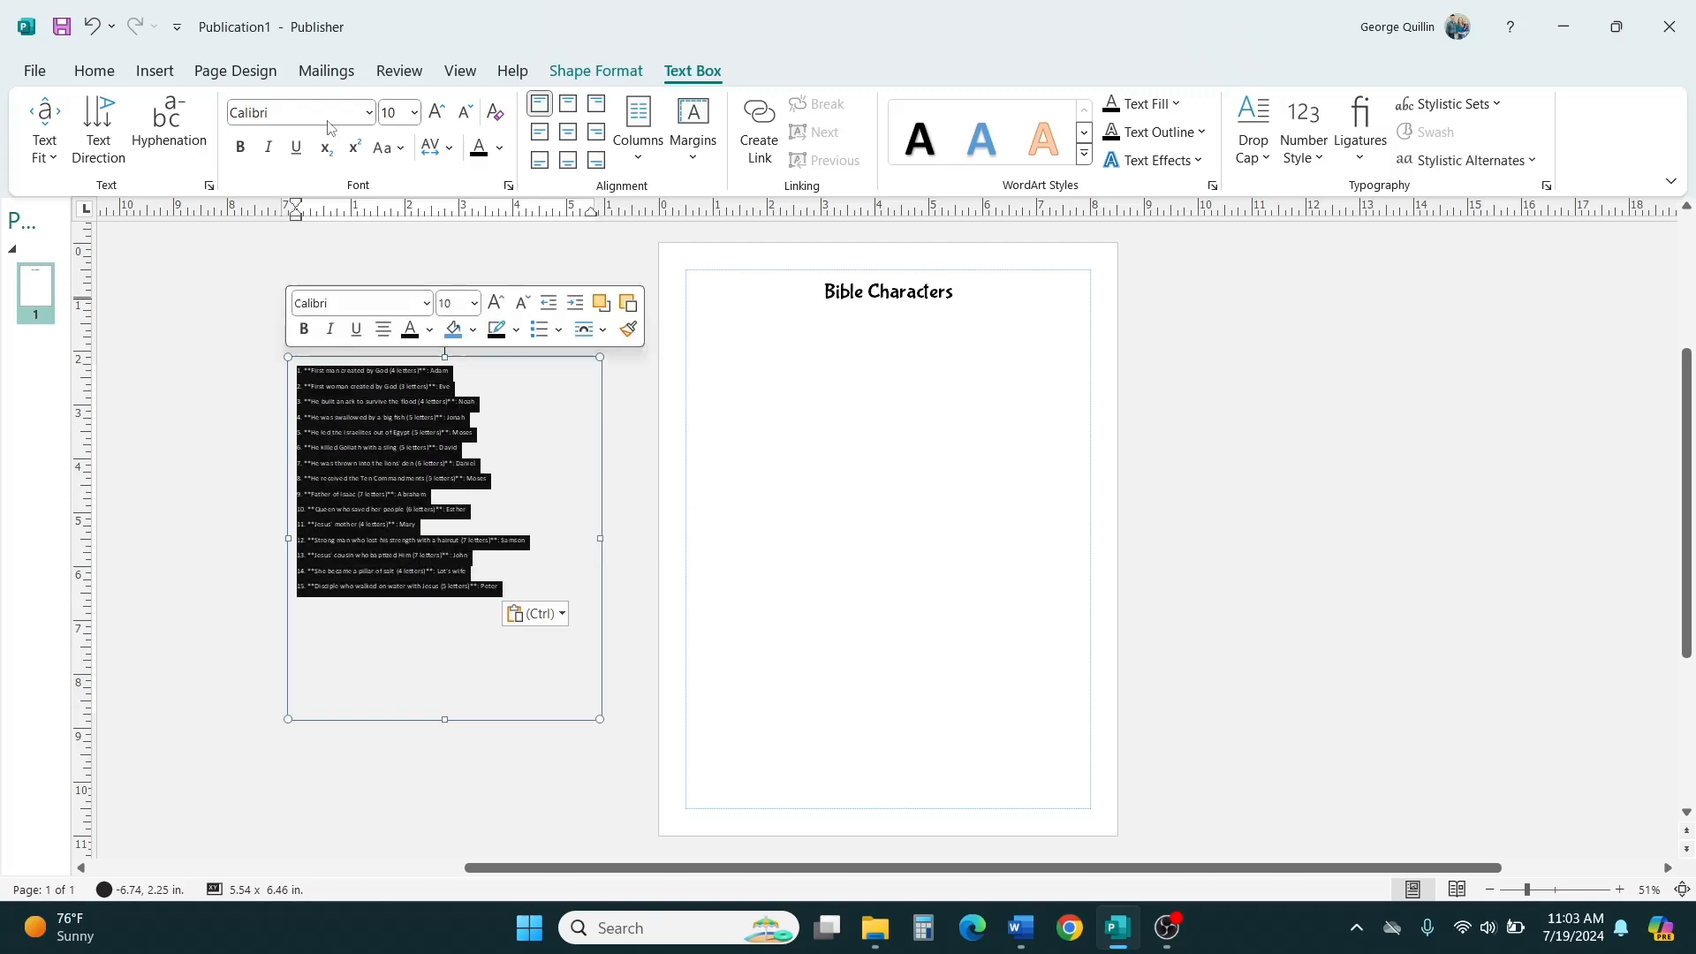
{"action": "left_click", "coordinate": [439, 113]}
{"action": "left_click", "coordinate": [439, 113]}
{"action": "left_click", "coordinate": [439, 113]}
{"action": "left_click", "coordinate": [441, 116]}
{"action": "left_click", "coordinate": [441, 117]}
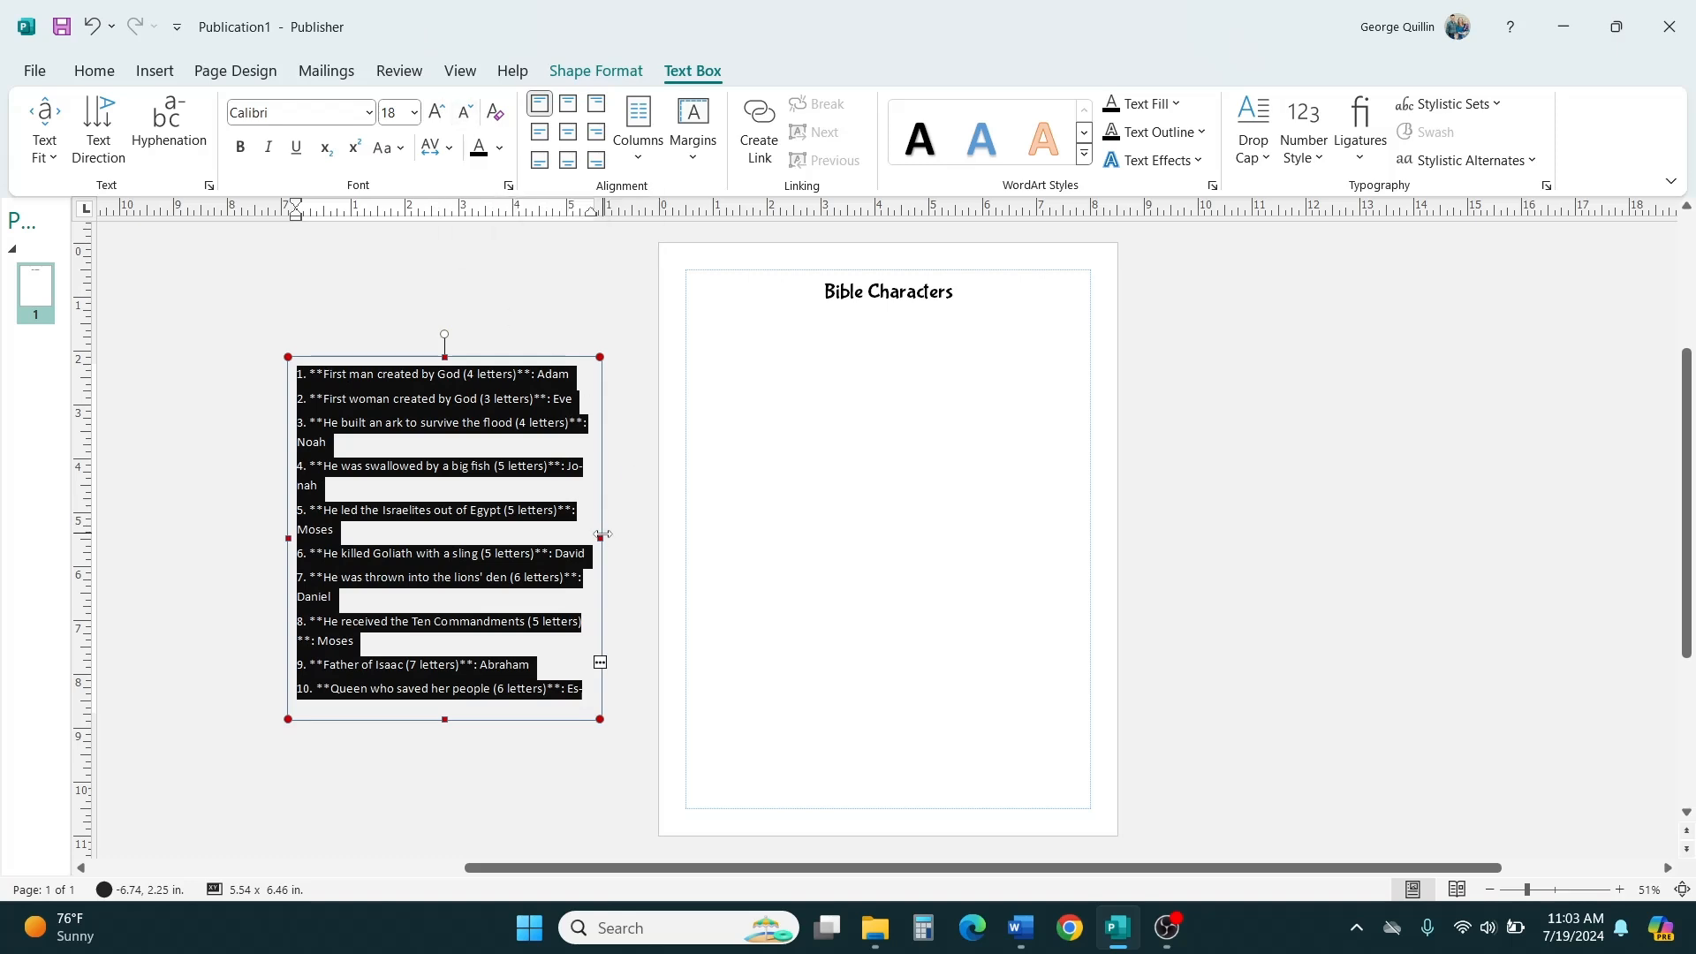
Enlarge the clue text box to about 6.5 x 7.6 in so all 15 clues fit.
{"action": "left_click_drag", "start_coordinate": [600, 538], "coordinate": [654, 553]}
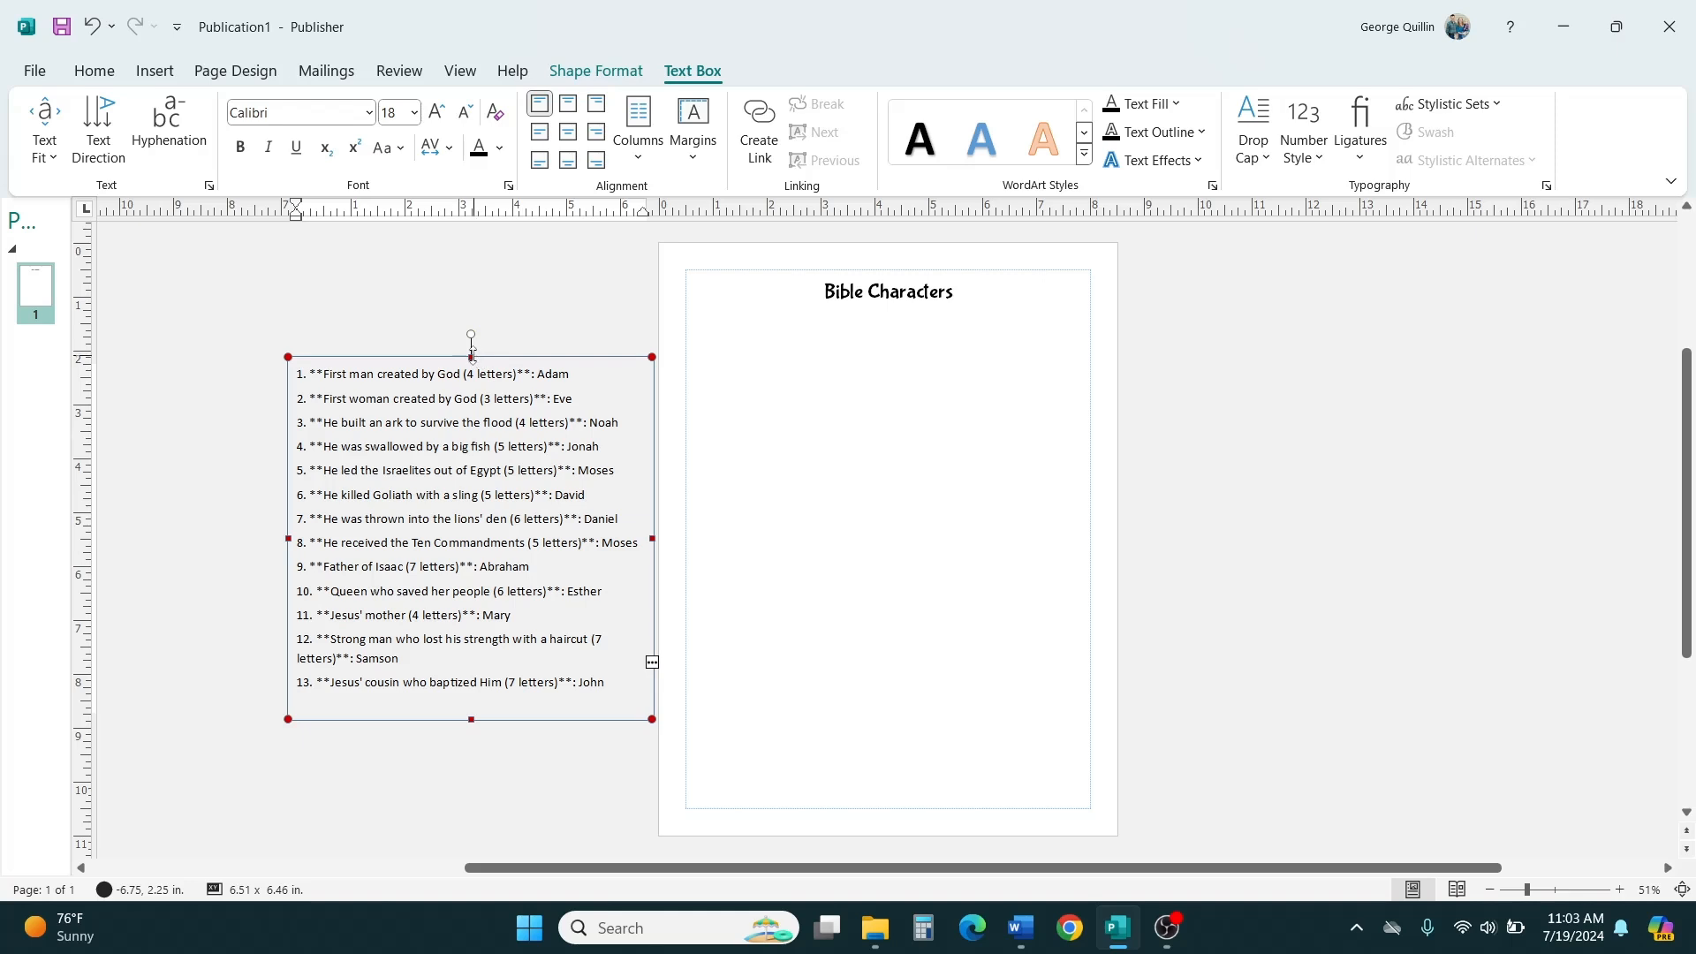
{"action": "left_click_drag", "start_coordinate": [475, 357], "coordinate": [473, 294]}
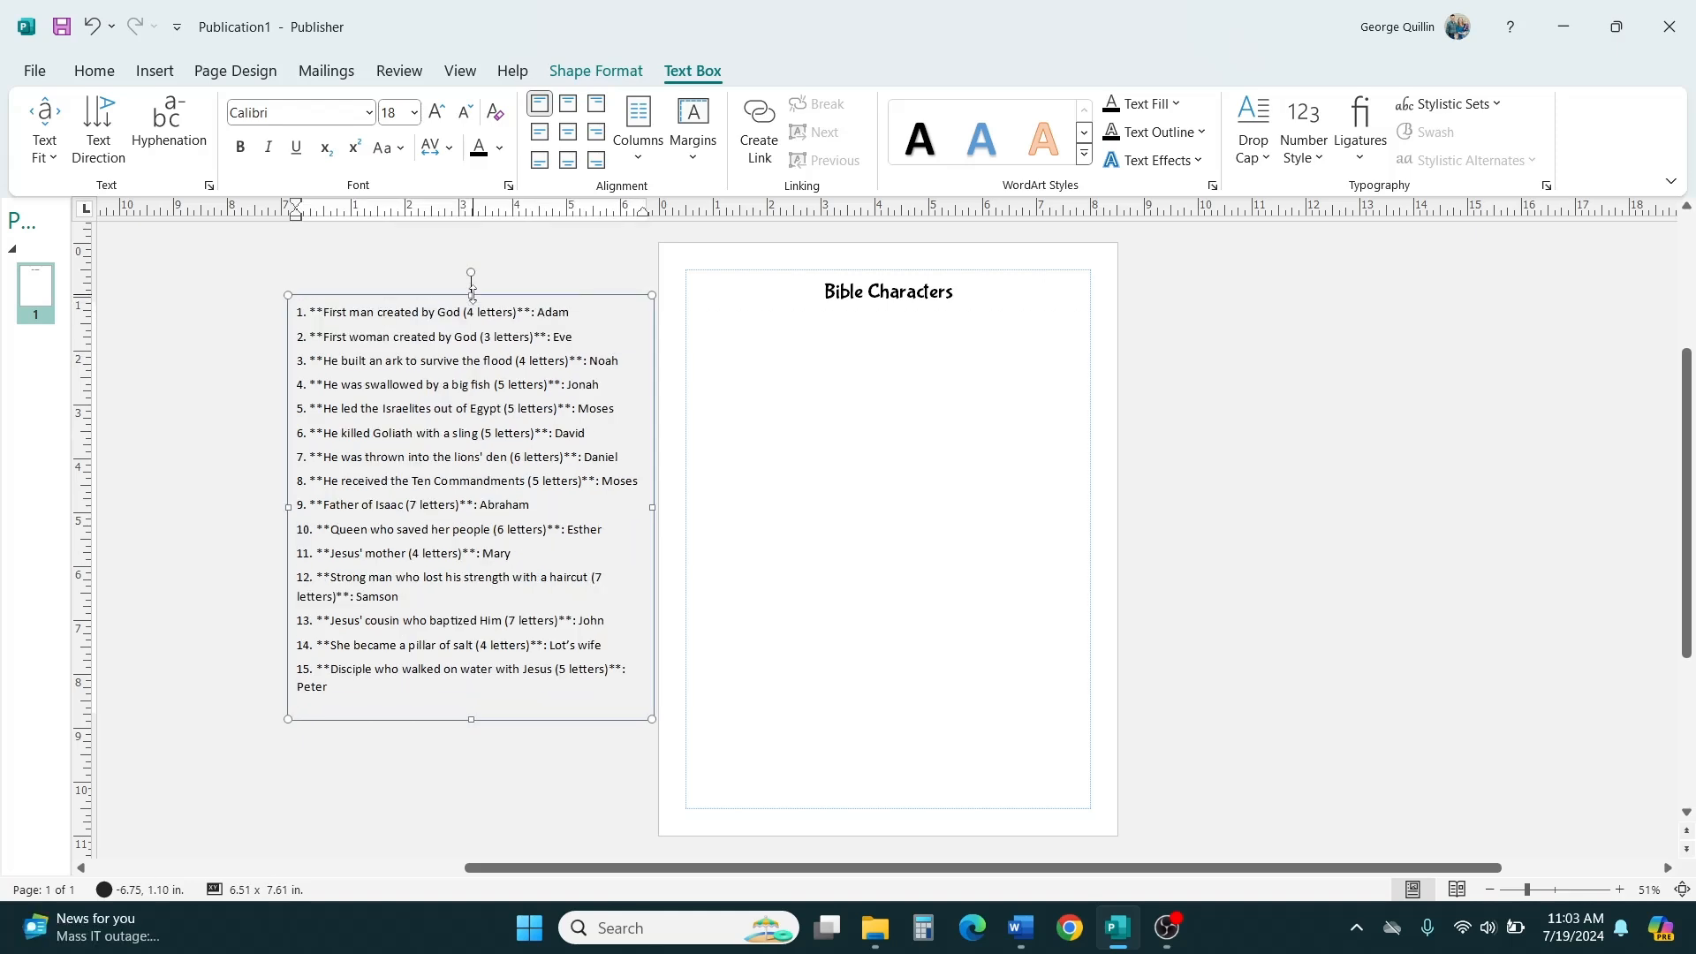
{"action": "left_click", "coordinate": [751, 477]}
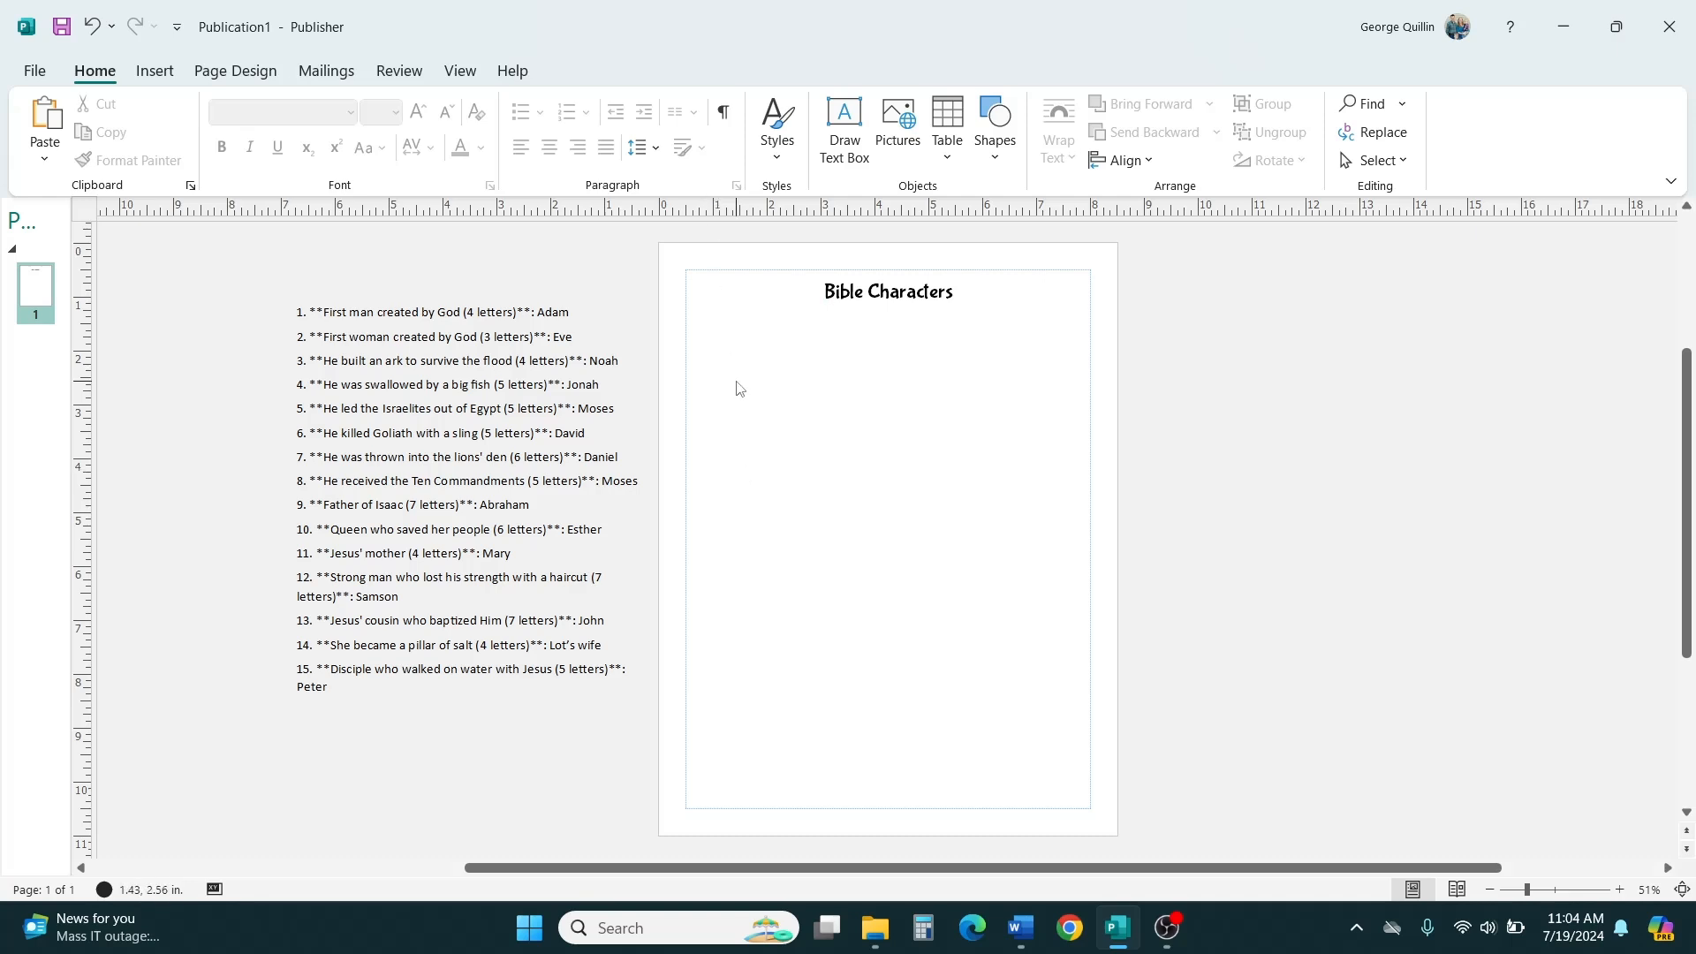
Insert a table of 10 columns and 8 rows and place it below the title, aligned to the left margin.
{"action": "left_click", "coordinate": [156, 70]}
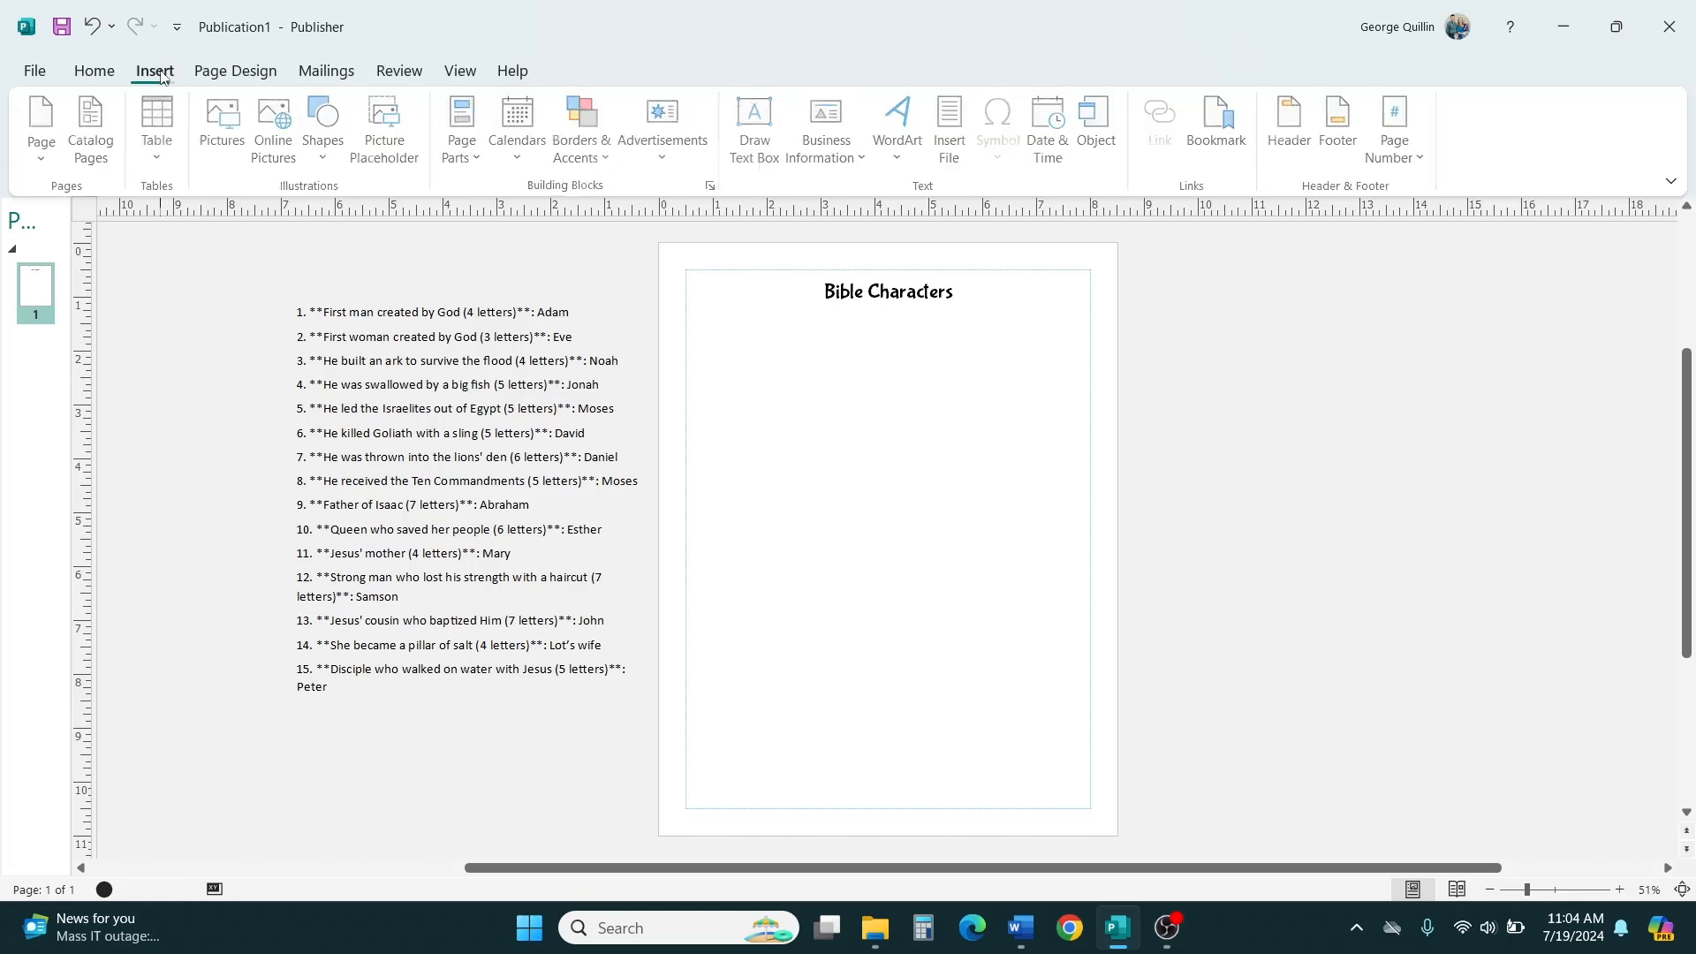
{"action": "left_click", "coordinate": [175, 168]}
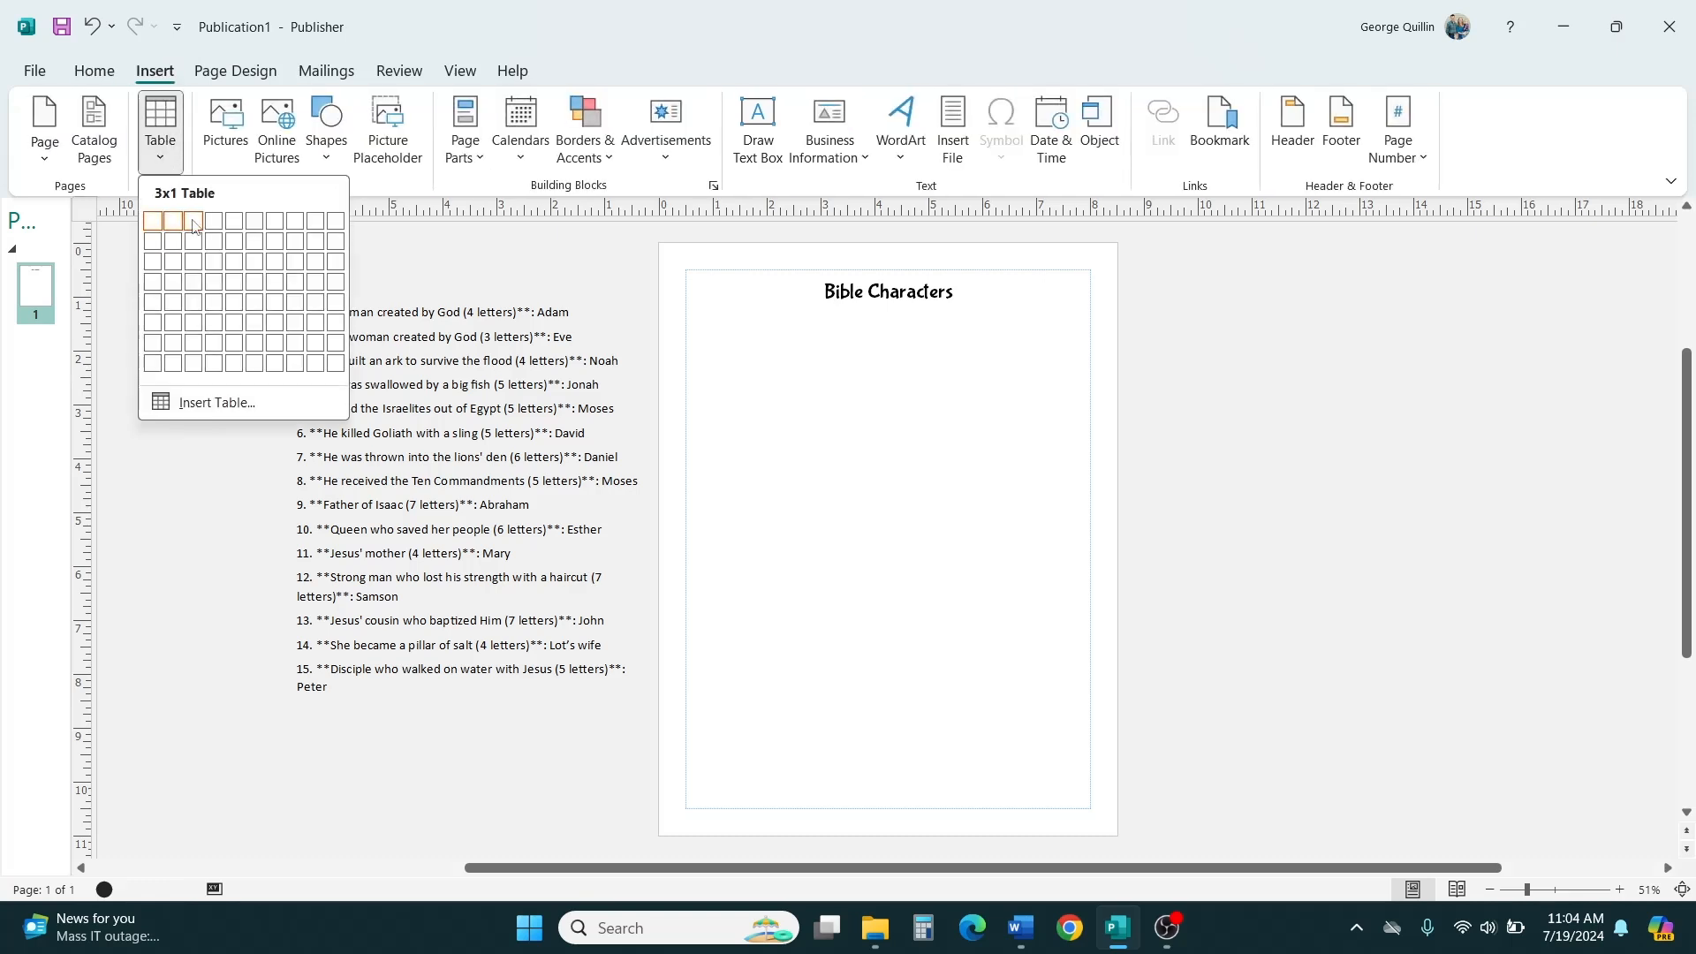
{"action": "left_click", "coordinate": [334, 363]}
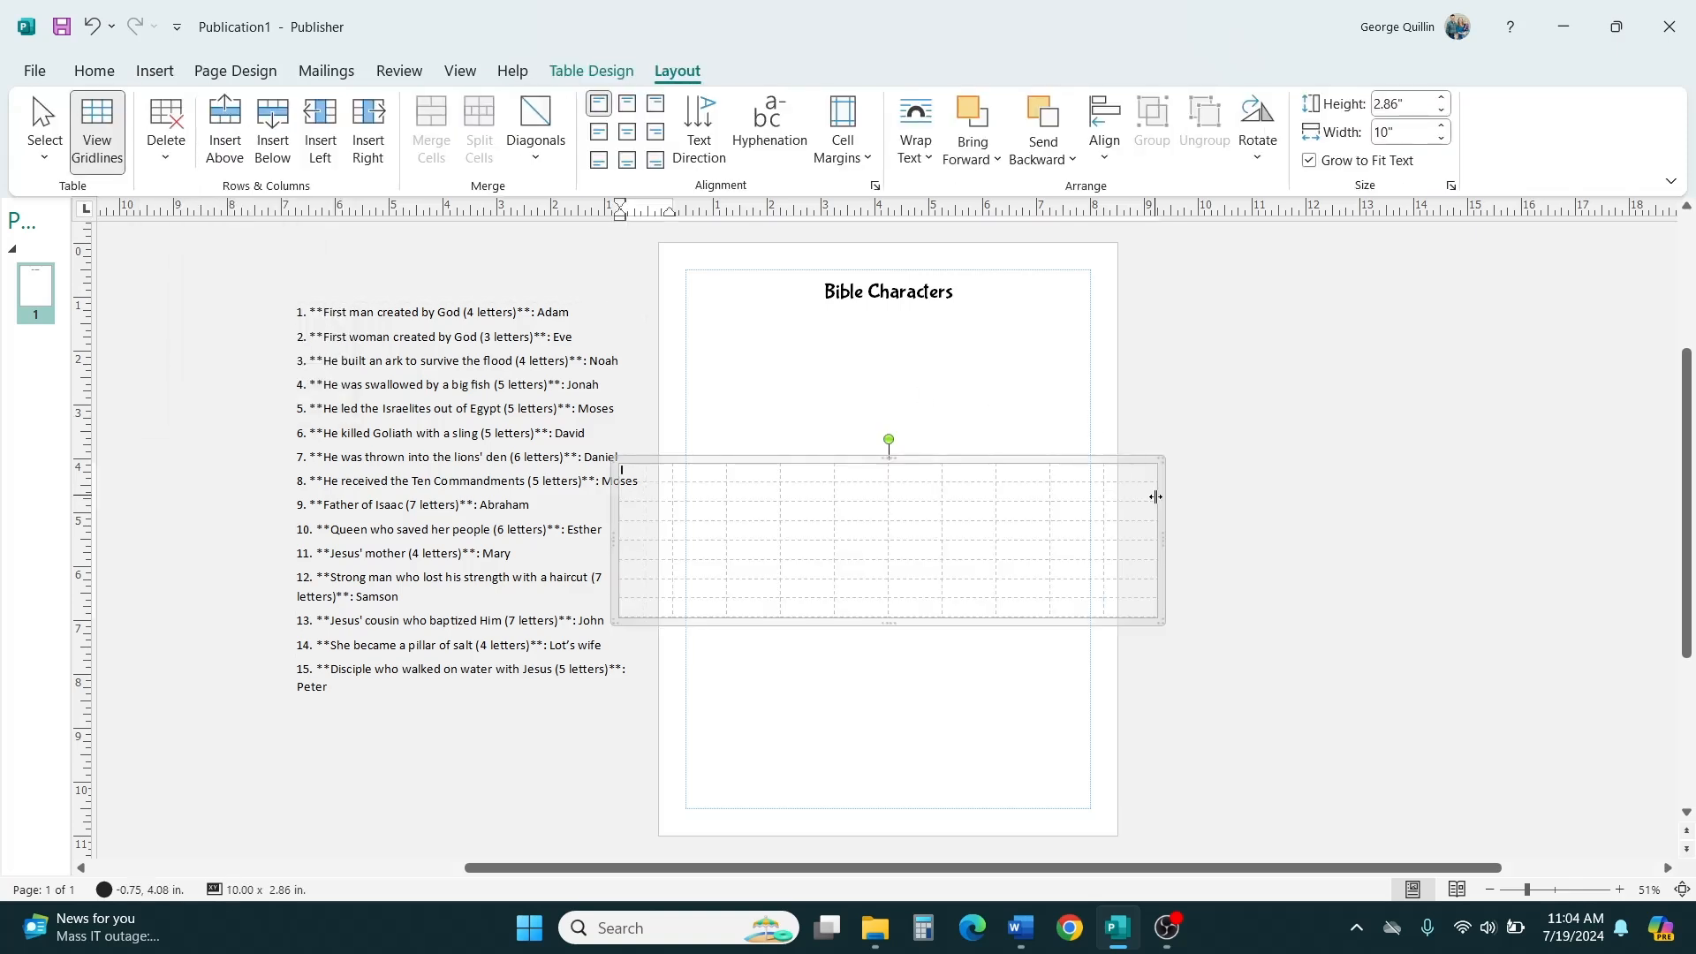
{"action": "left_click_drag", "start_coordinate": [1165, 531], "coordinate": [1229, 387]}
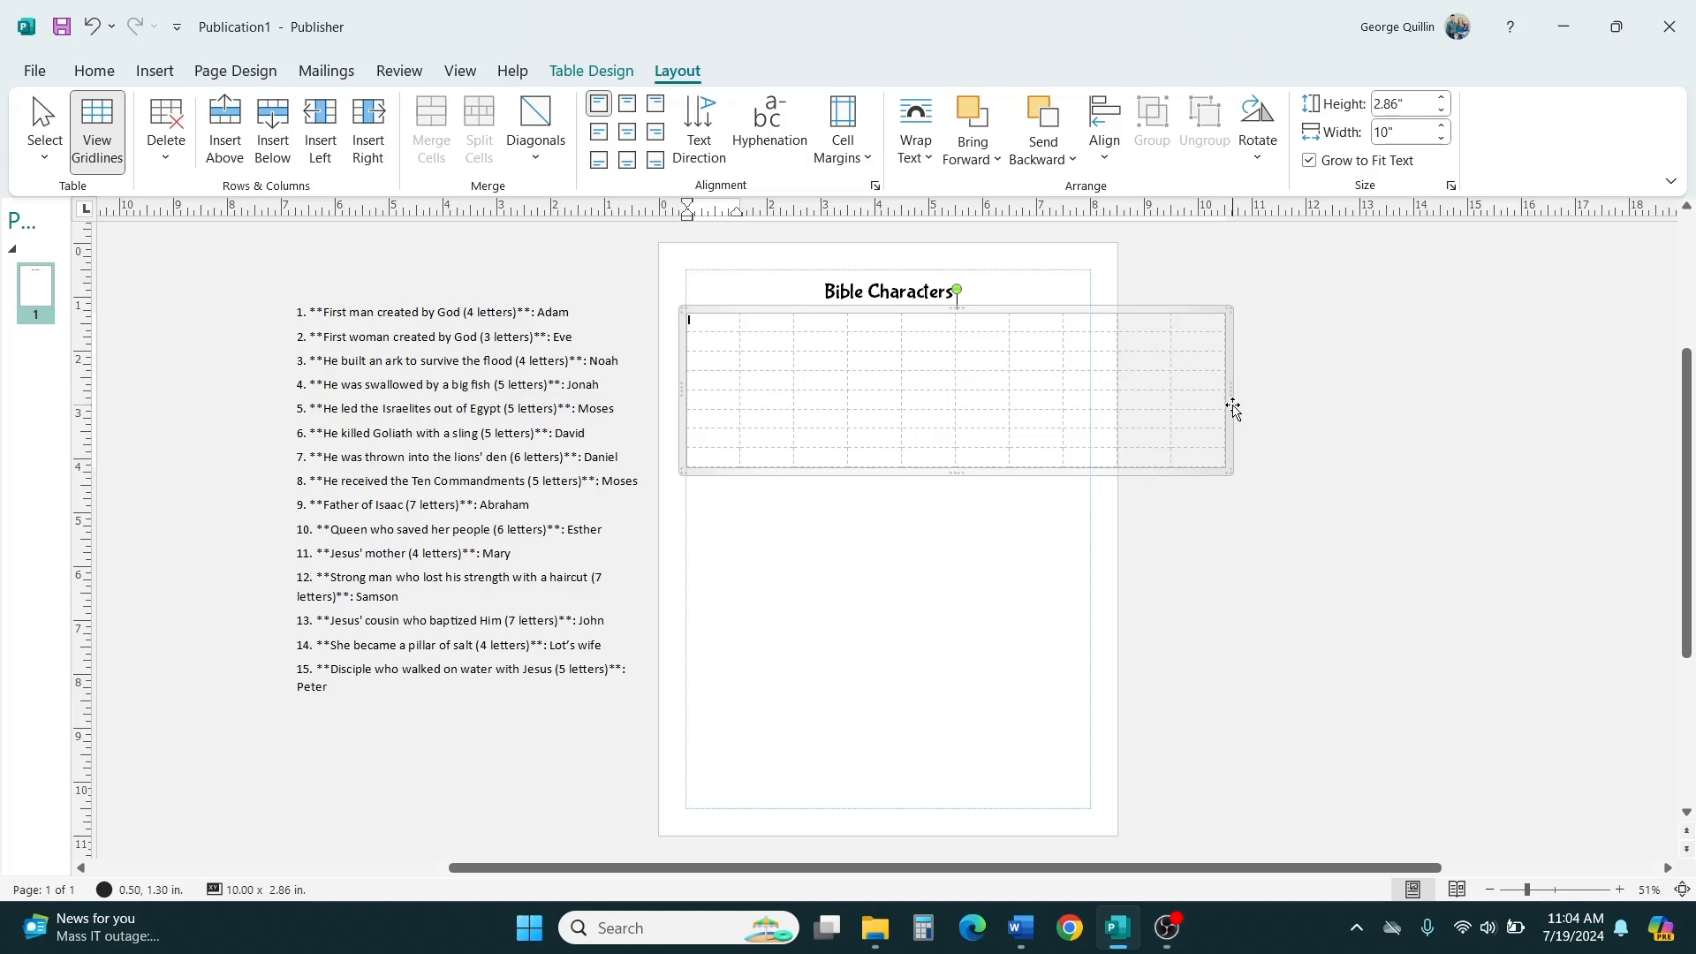
Reduce the table's width to 5.6".
{"action": "left_click", "coordinate": [1443, 141]}
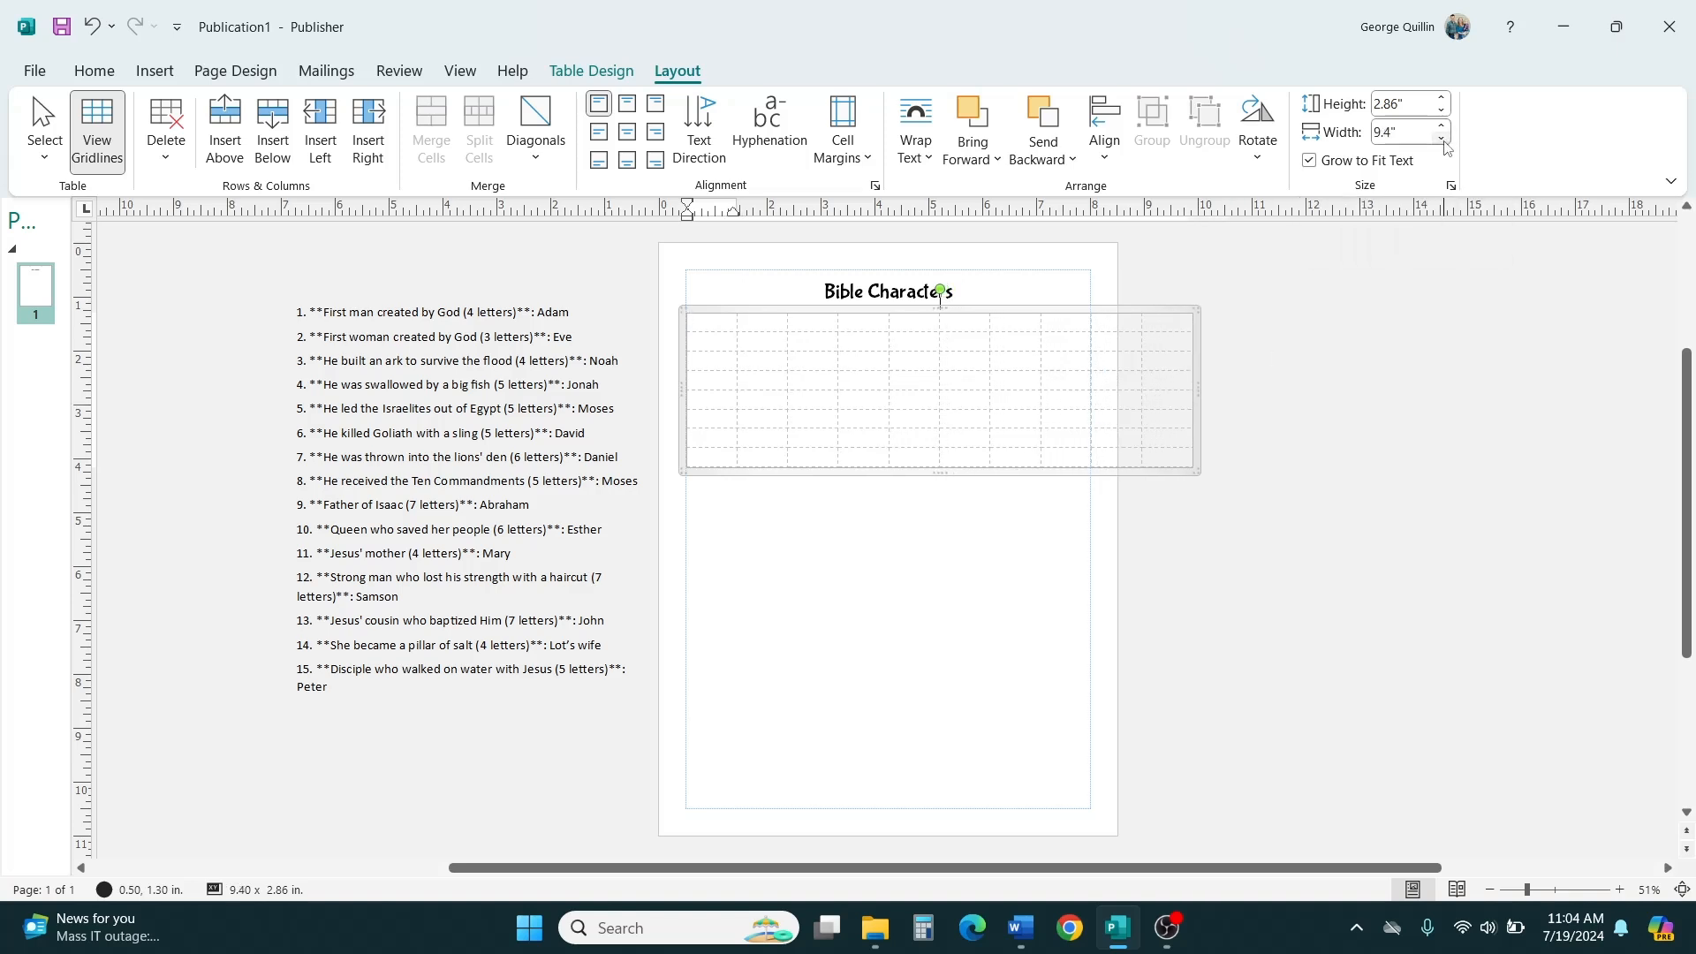
{"action": "left_click", "coordinate": [1443, 140]}
{"action": "left_click", "coordinate": [1443, 140]}
{"action": "left_click", "coordinate": [1443, 140]}
{"action": "left_click", "coordinate": [1443, 140]}
{"action": "left_click", "coordinate": [1443, 140]}
{"action": "left_click", "coordinate": [1443, 140]}
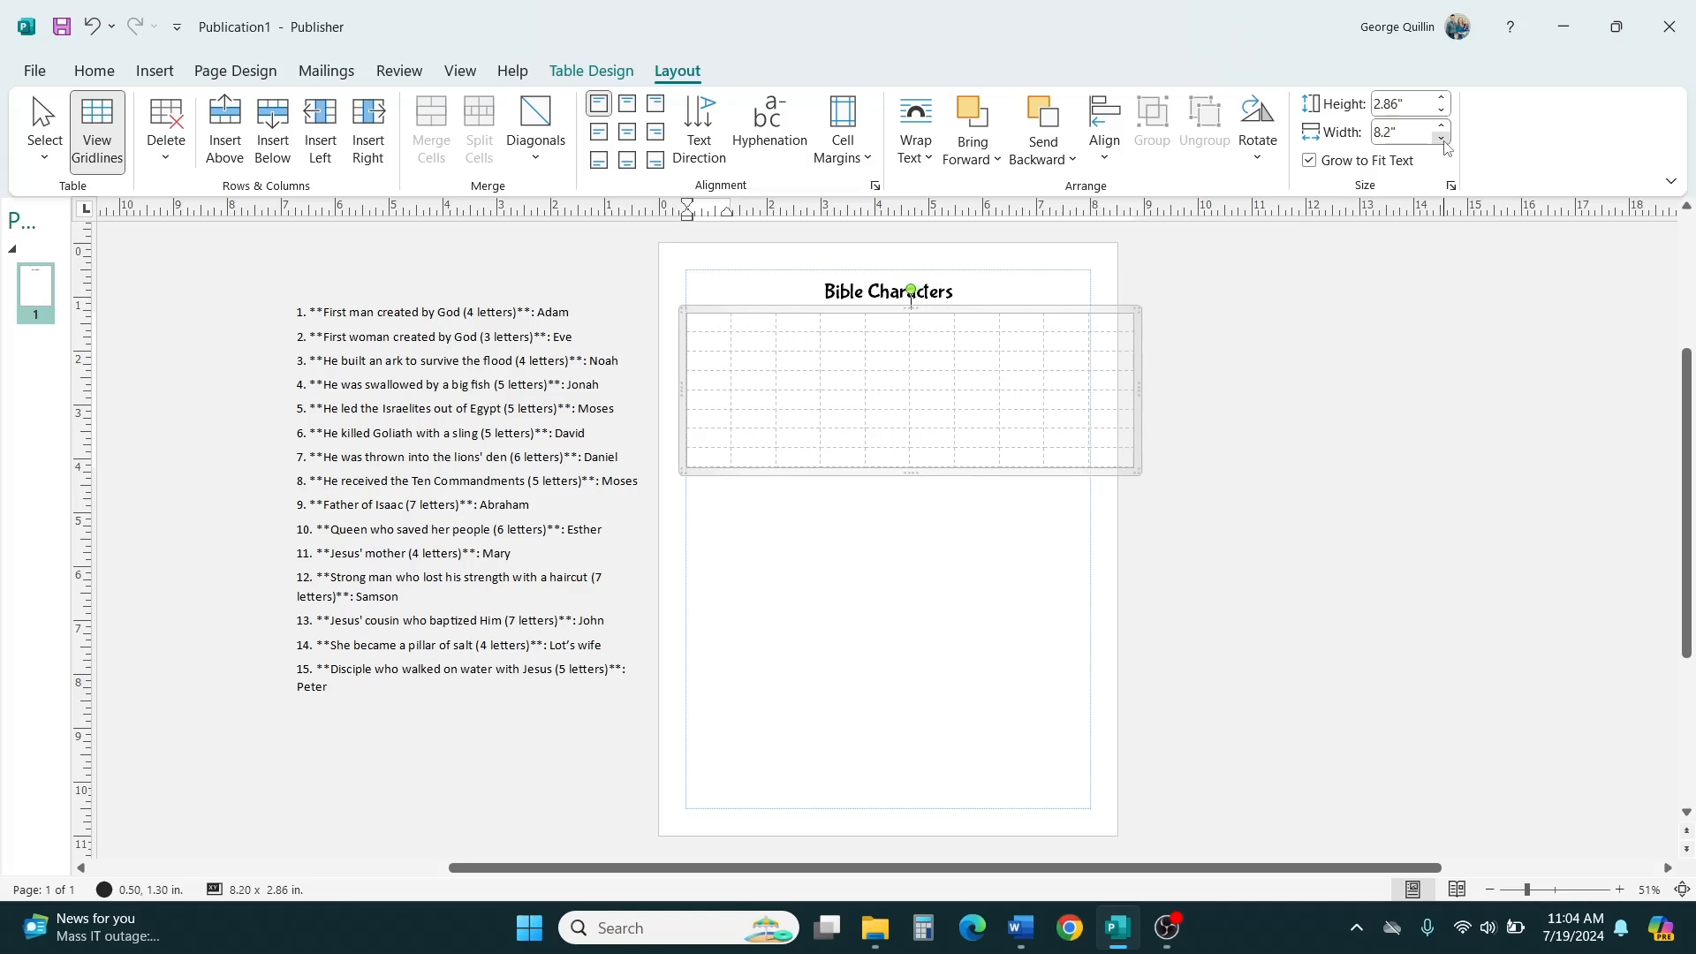
{"action": "left_click", "coordinate": [1443, 141]}
{"action": "left_click", "coordinate": [1443, 140]}
{"action": "left_click", "coordinate": [1444, 140]}
{"action": "left_click", "coordinate": [1444, 140]}
{"action": "left_click", "coordinate": [1443, 141]}
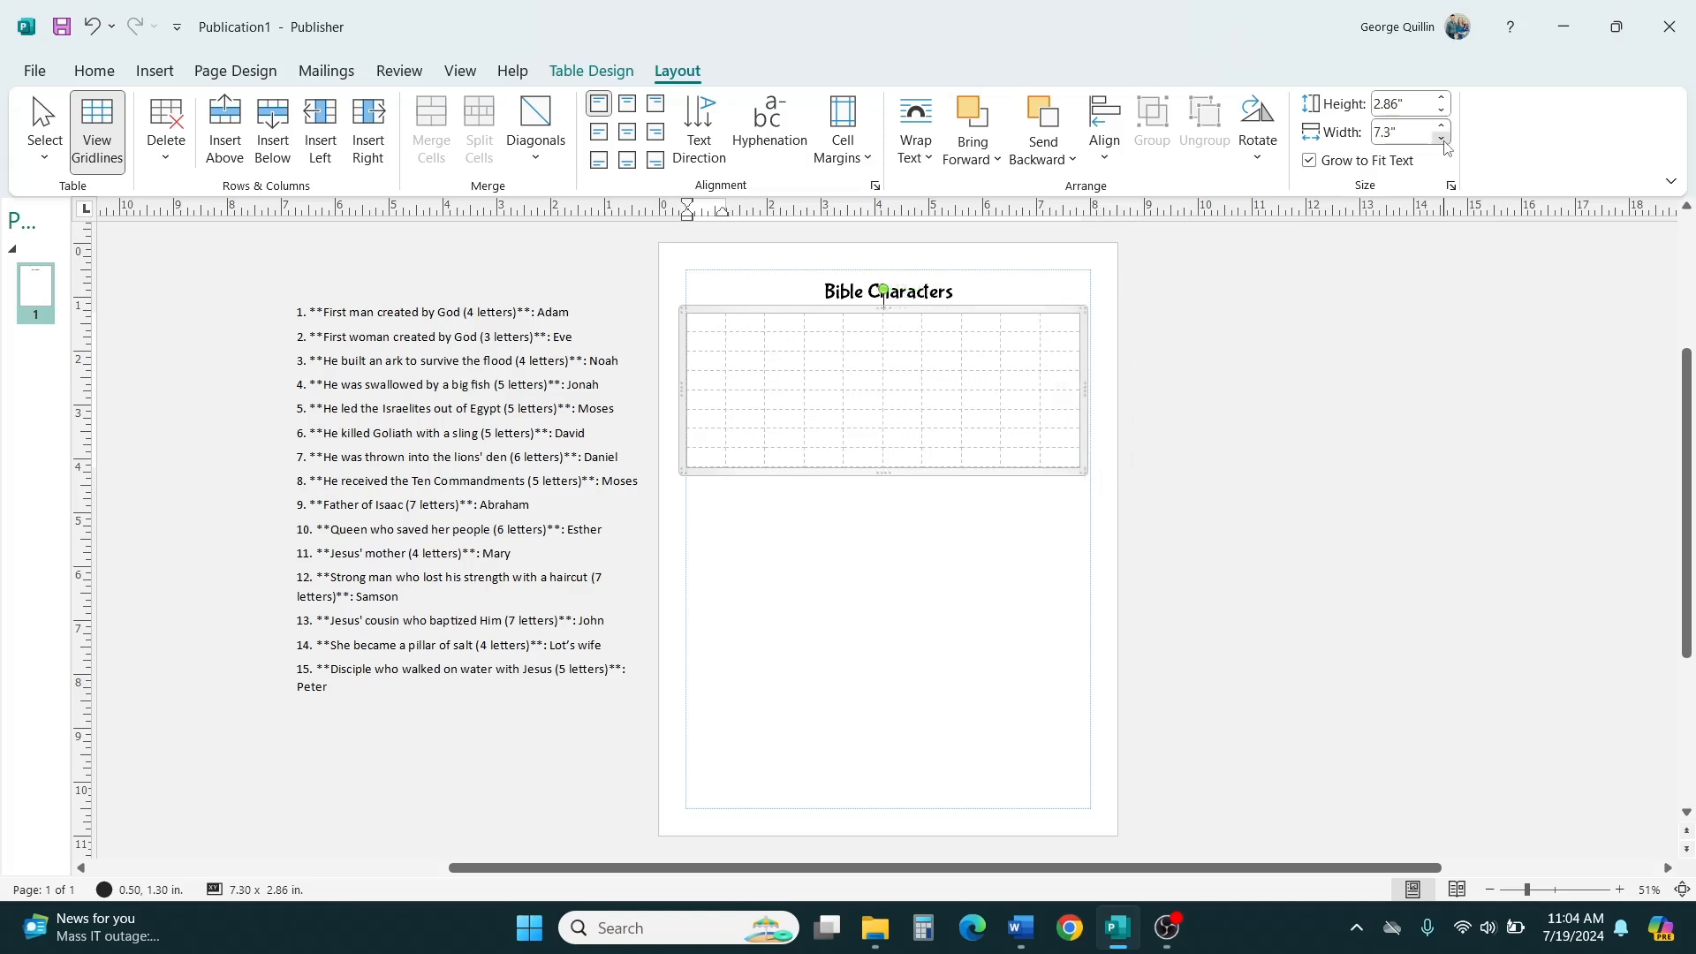
{"action": "left_click", "coordinate": [1443, 141]}
{"action": "left_click", "coordinate": [1443, 141]}
{"action": "left_click", "coordinate": [1443, 141]}
{"action": "left_click", "coordinate": [1444, 141]}
{"action": "left_click", "coordinate": [1443, 141]}
{"action": "left_click", "coordinate": [1443, 141]}
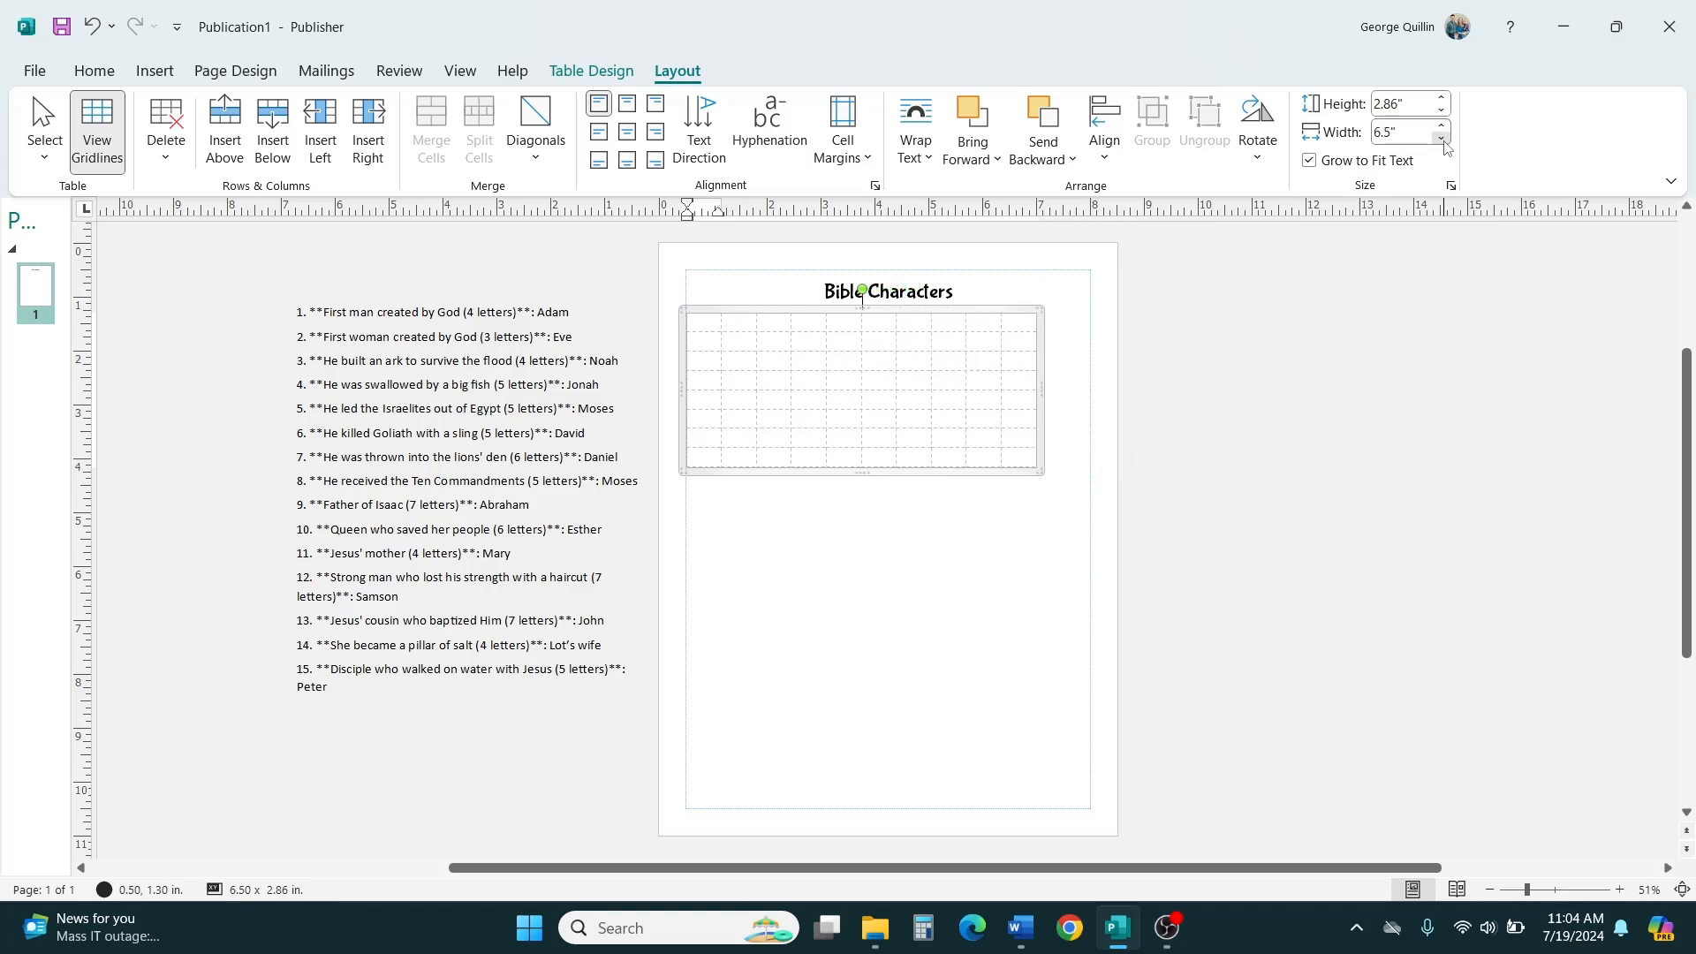
{"action": "left_click", "coordinate": [1443, 140]}
{"action": "left_click", "coordinate": [1443, 140]}
{"action": "left_click", "coordinate": [1443, 141]}
{"action": "left_click", "coordinate": [1444, 141]}
{"action": "left_click", "coordinate": [1444, 140]}
{"action": "left_click", "coordinate": [1444, 140]}
{"action": "left_click", "coordinate": [1443, 140]}
{"action": "left_click", "coordinate": [1444, 141]}
{"action": "left_click", "coordinate": [1443, 141]}
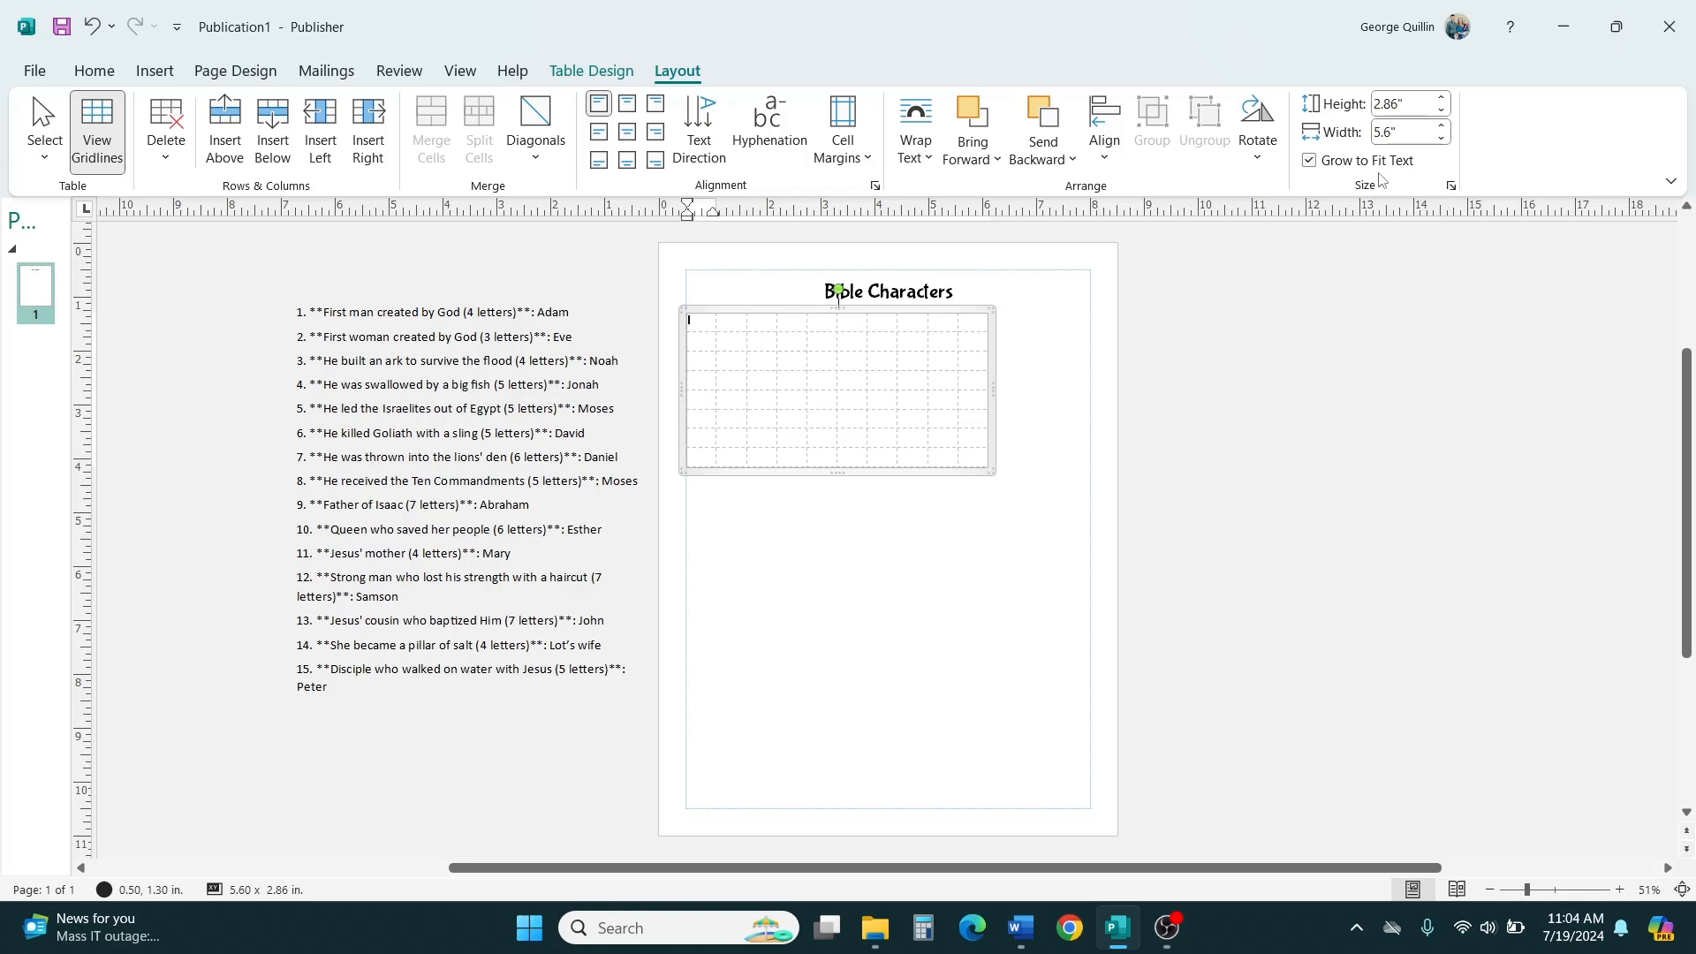
Add five columns after the table's last column, bringing the grid to 15 columns.
{"action": "left_click", "coordinate": [978, 342]}
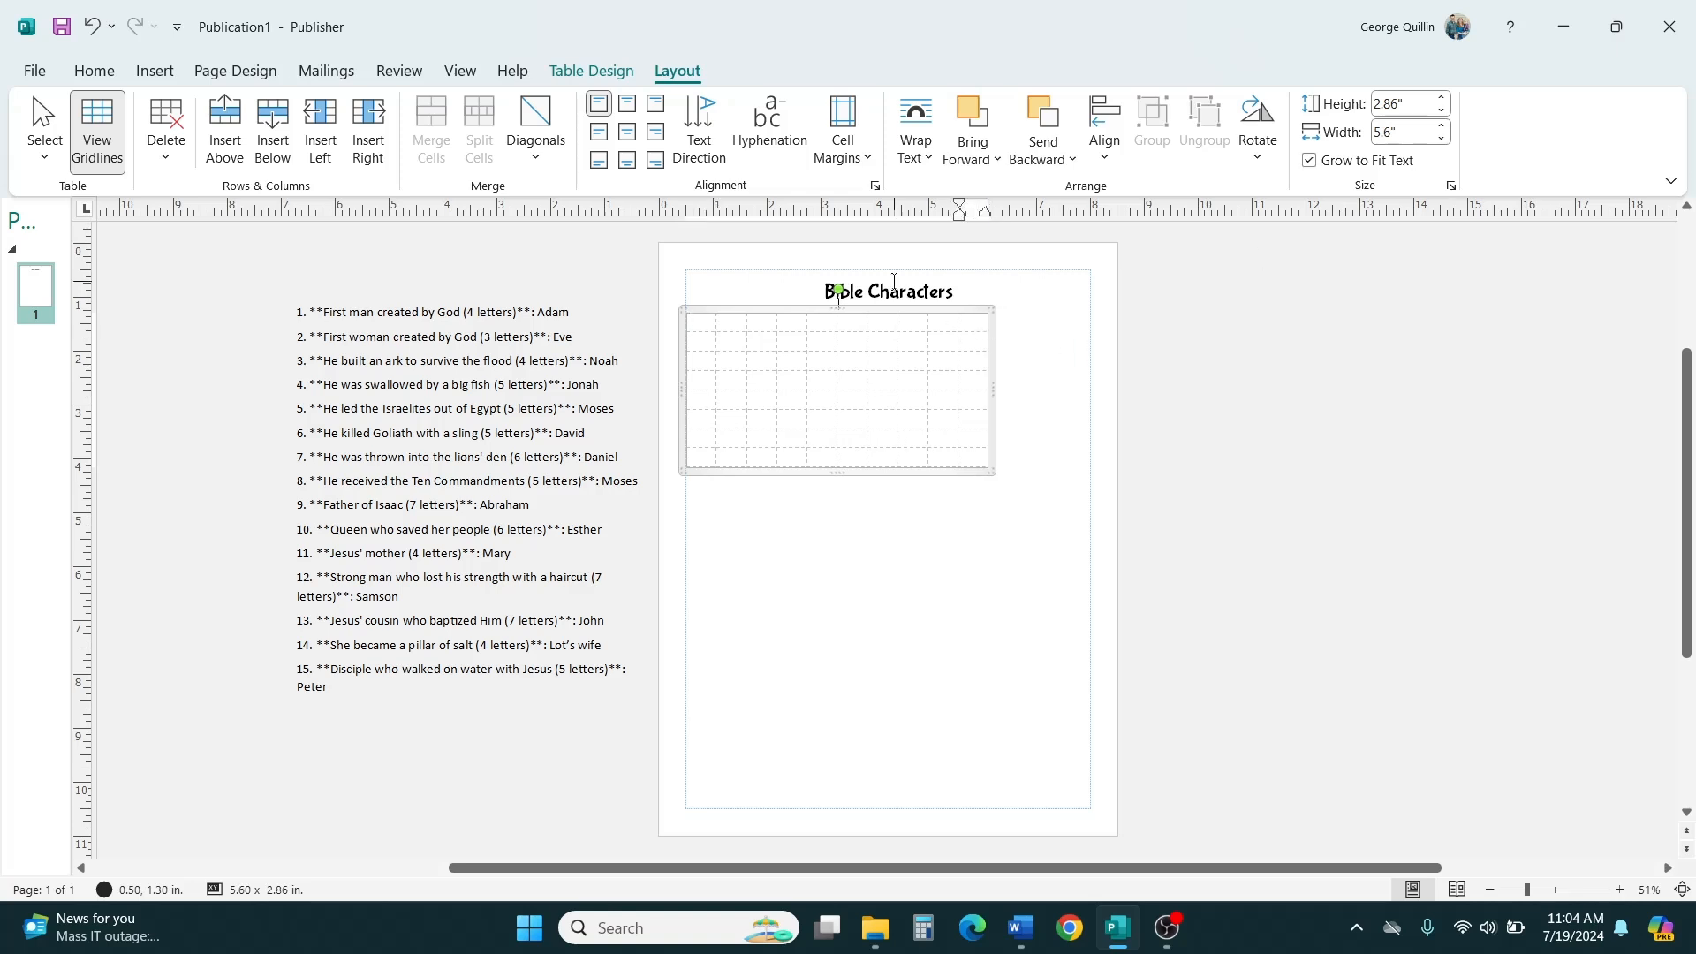
{"action": "left_click", "coordinate": [375, 126]}
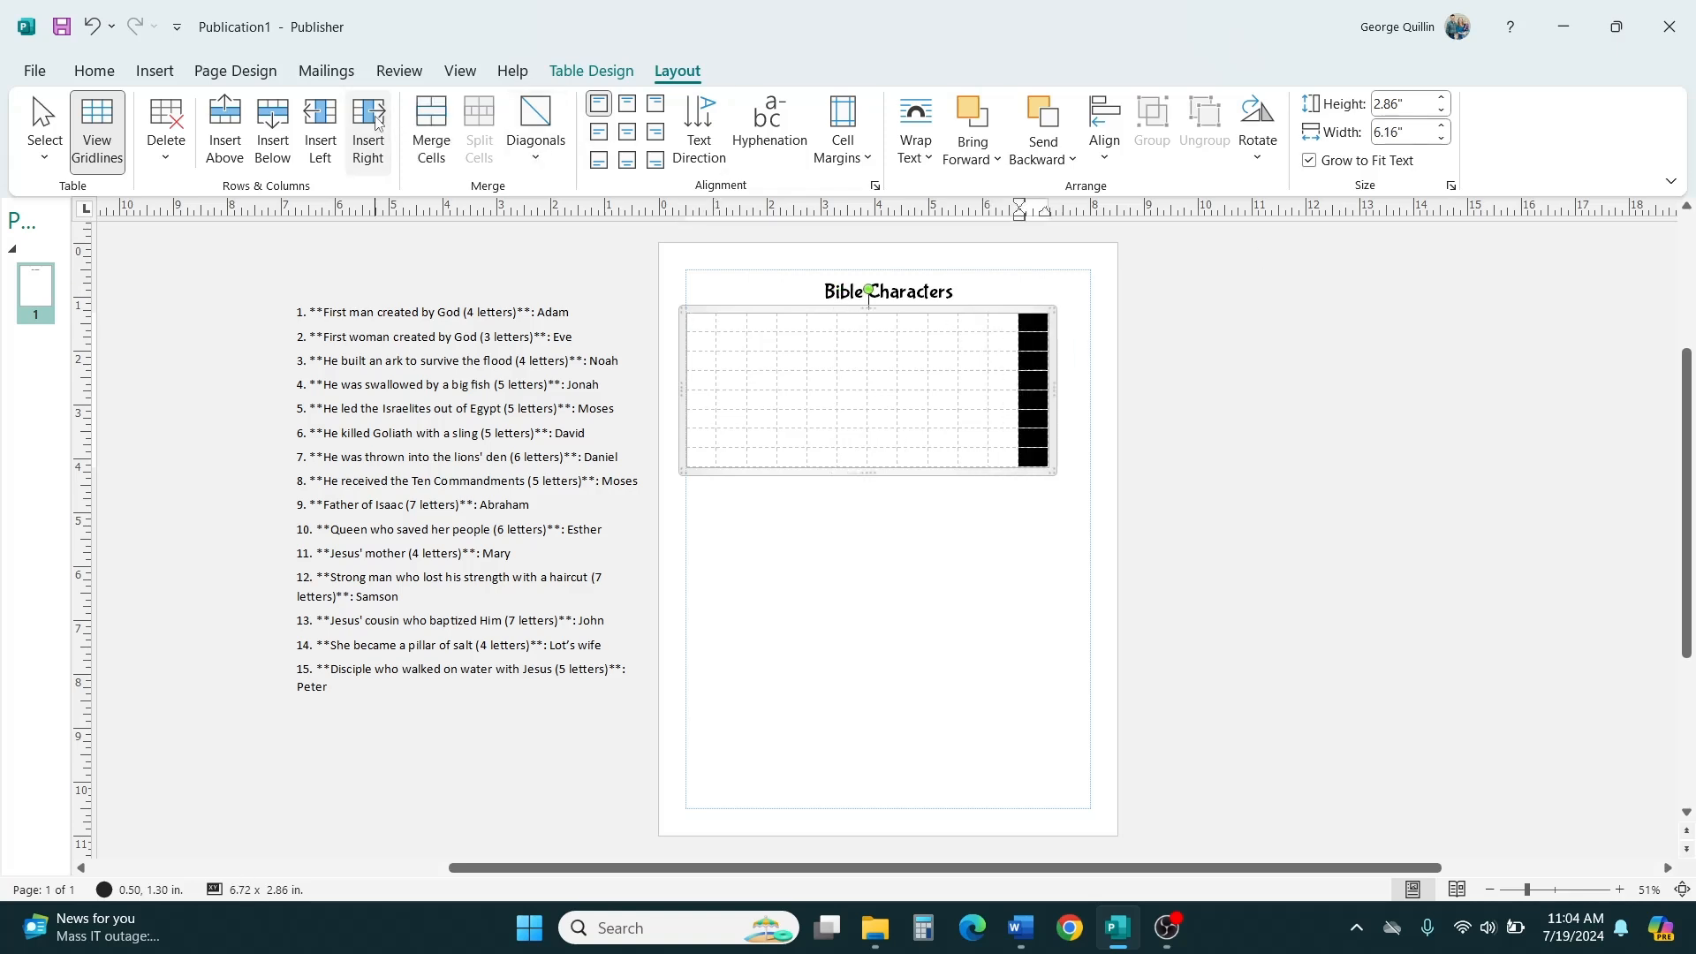
{"action": "left_click", "coordinate": [375, 126]}
{"action": "left_click", "coordinate": [375, 126]}
{"action": "left_click", "coordinate": [375, 125]}
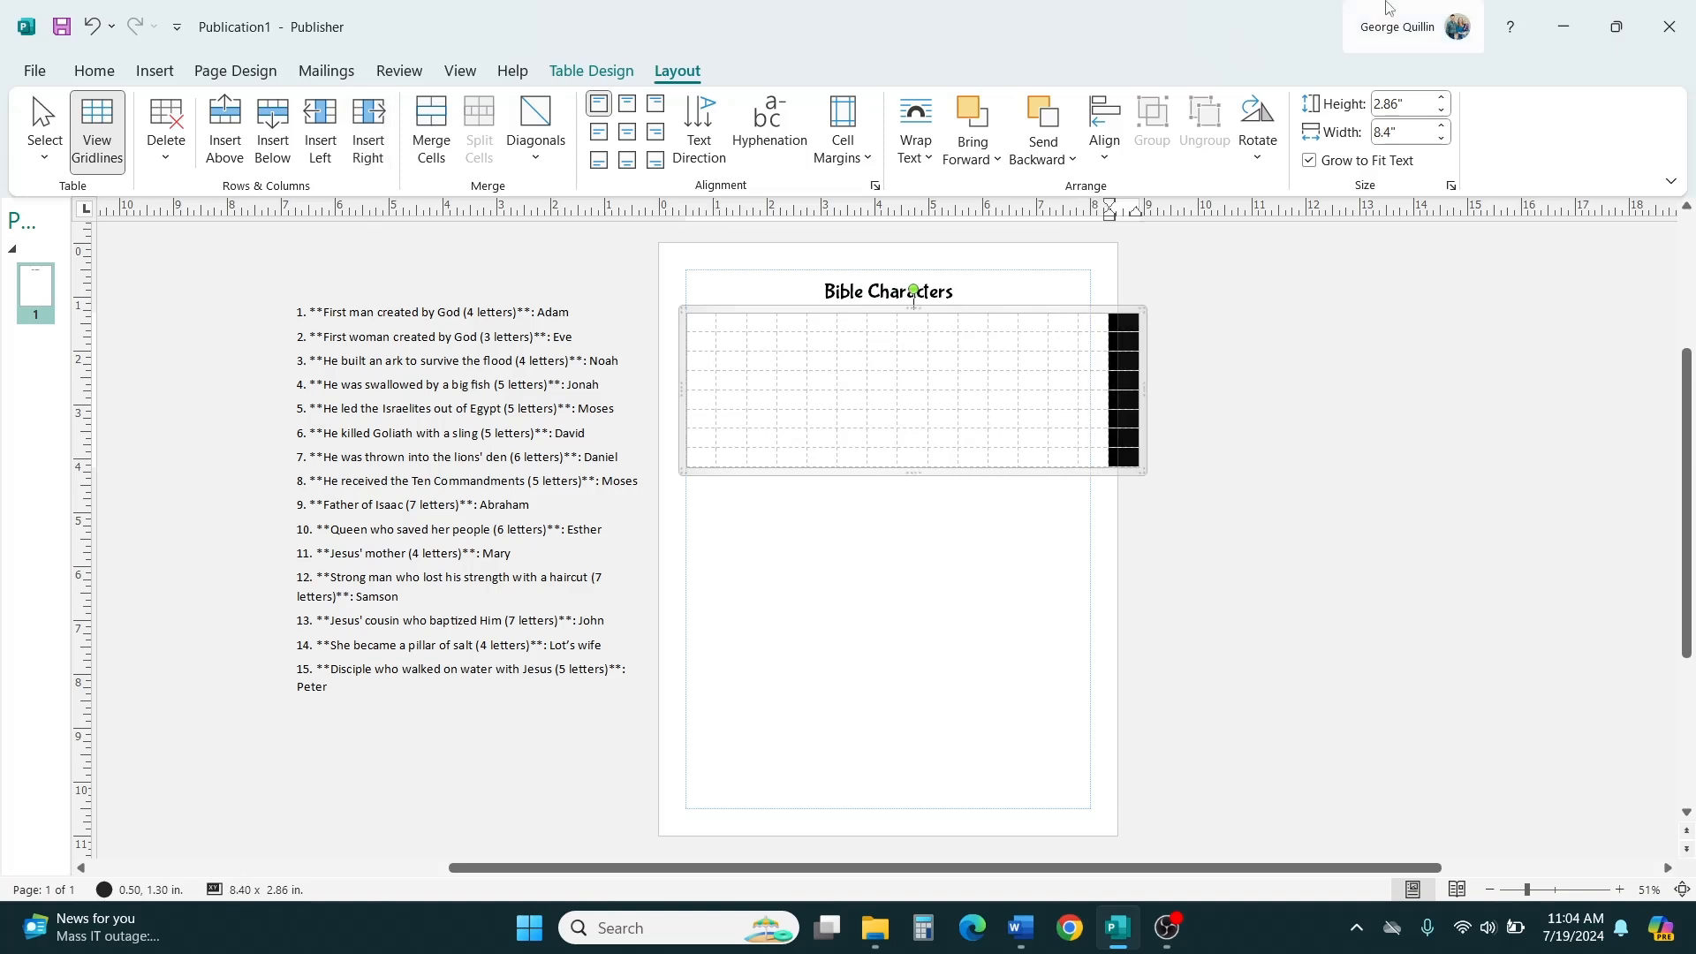
Reduce the table's width to 7.5" so it fits between the page margins.
{"action": "left_click", "coordinate": [1441, 139]}
{"action": "left_click", "coordinate": [1441, 139]}
{"action": "left_click", "coordinate": [1442, 139]}
{"action": "left_click", "coordinate": [1441, 138]}
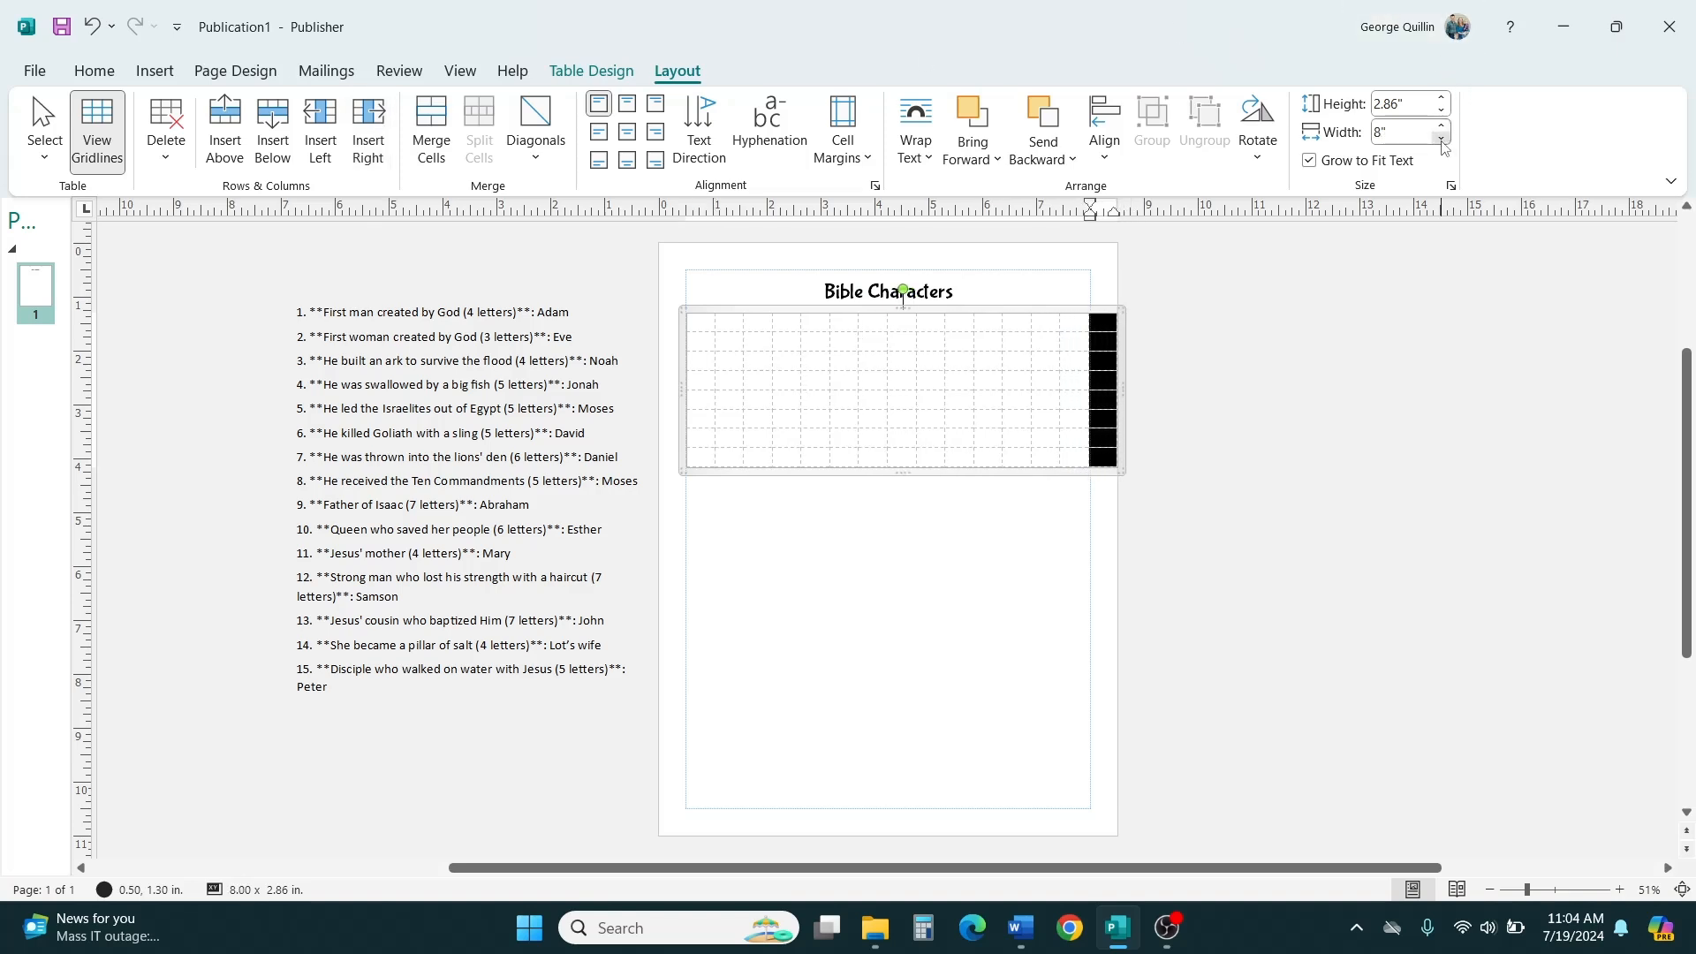
{"action": "left_click", "coordinate": [1441, 139]}
{"action": "left_click", "coordinate": [1442, 139]}
{"action": "left_click", "coordinate": [1442, 139]}
{"action": "left_click", "coordinate": [1441, 139]}
{"action": "left_click", "coordinate": [1441, 139]}
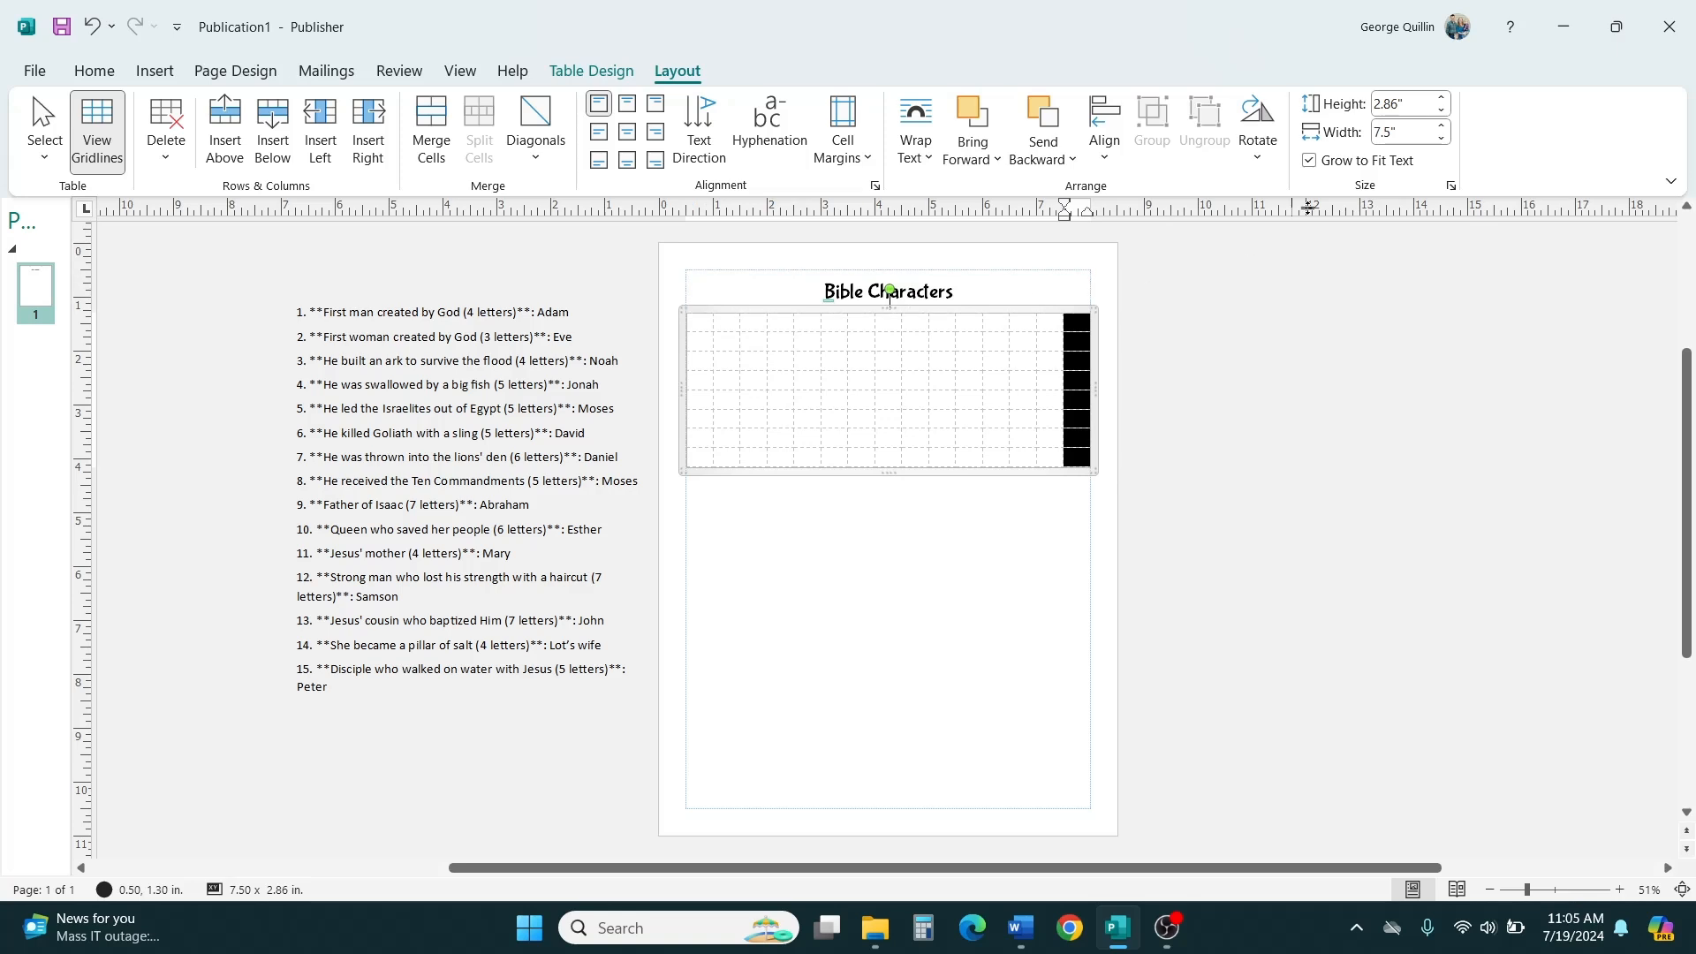
{"action": "left_click", "coordinate": [1137, 488]}
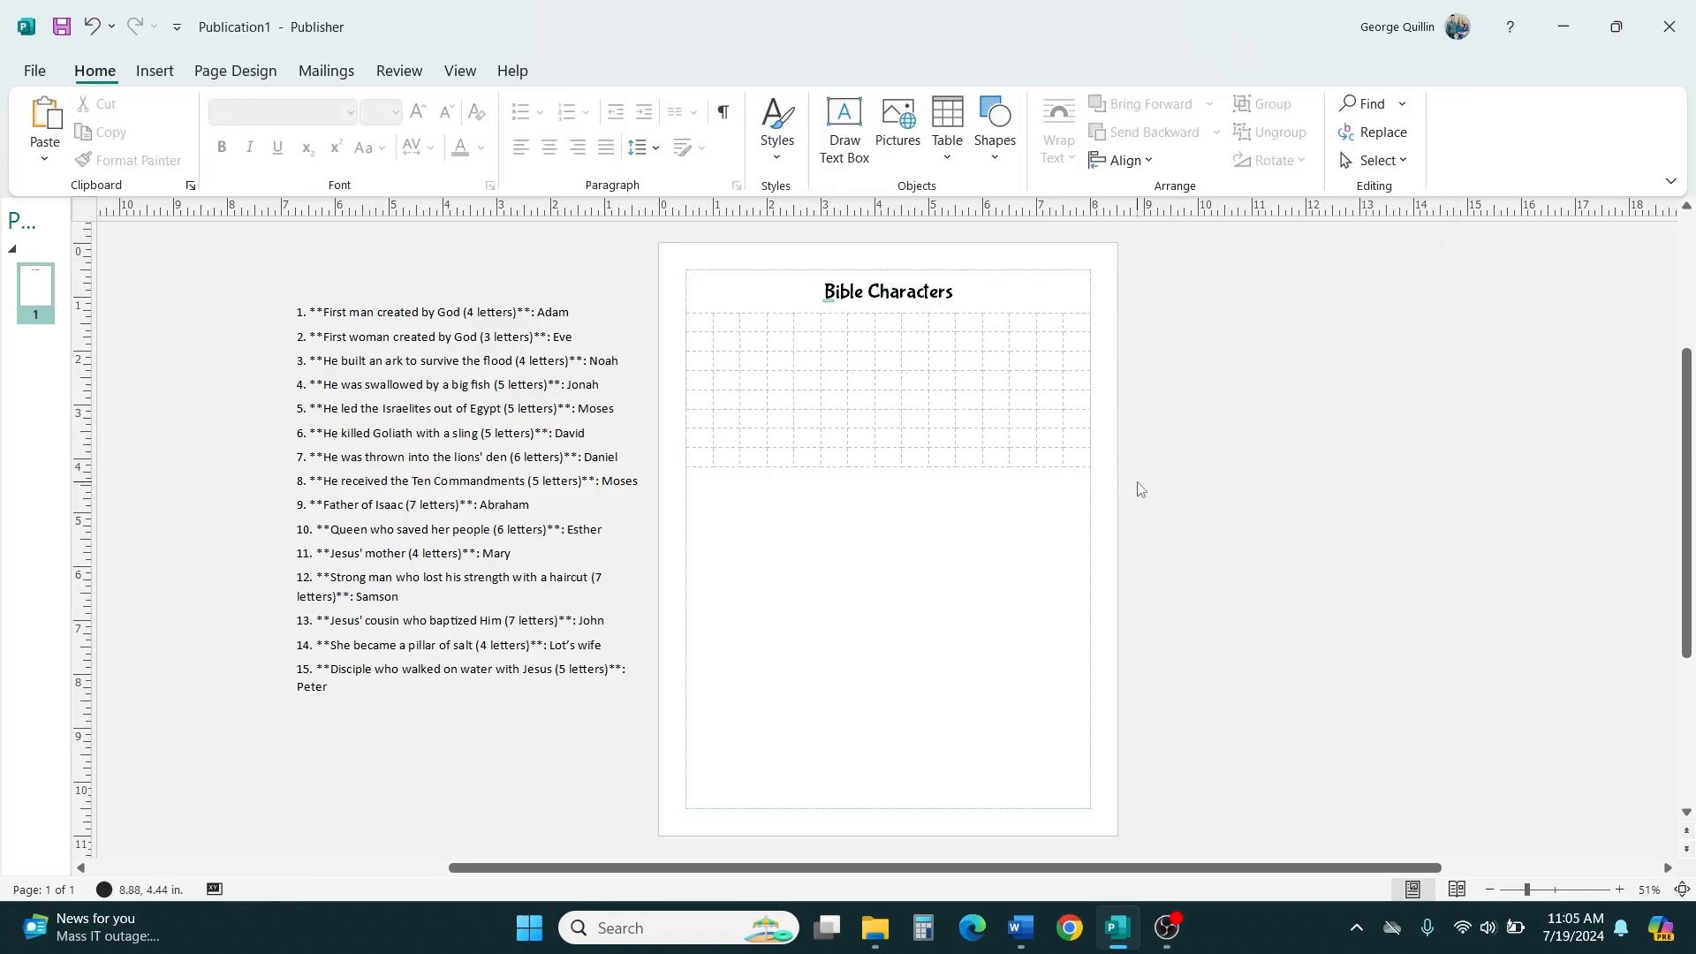
Add seven rows below the table's last row, bringing the grid to 15 rows.
{"action": "left_click", "coordinate": [864, 463]}
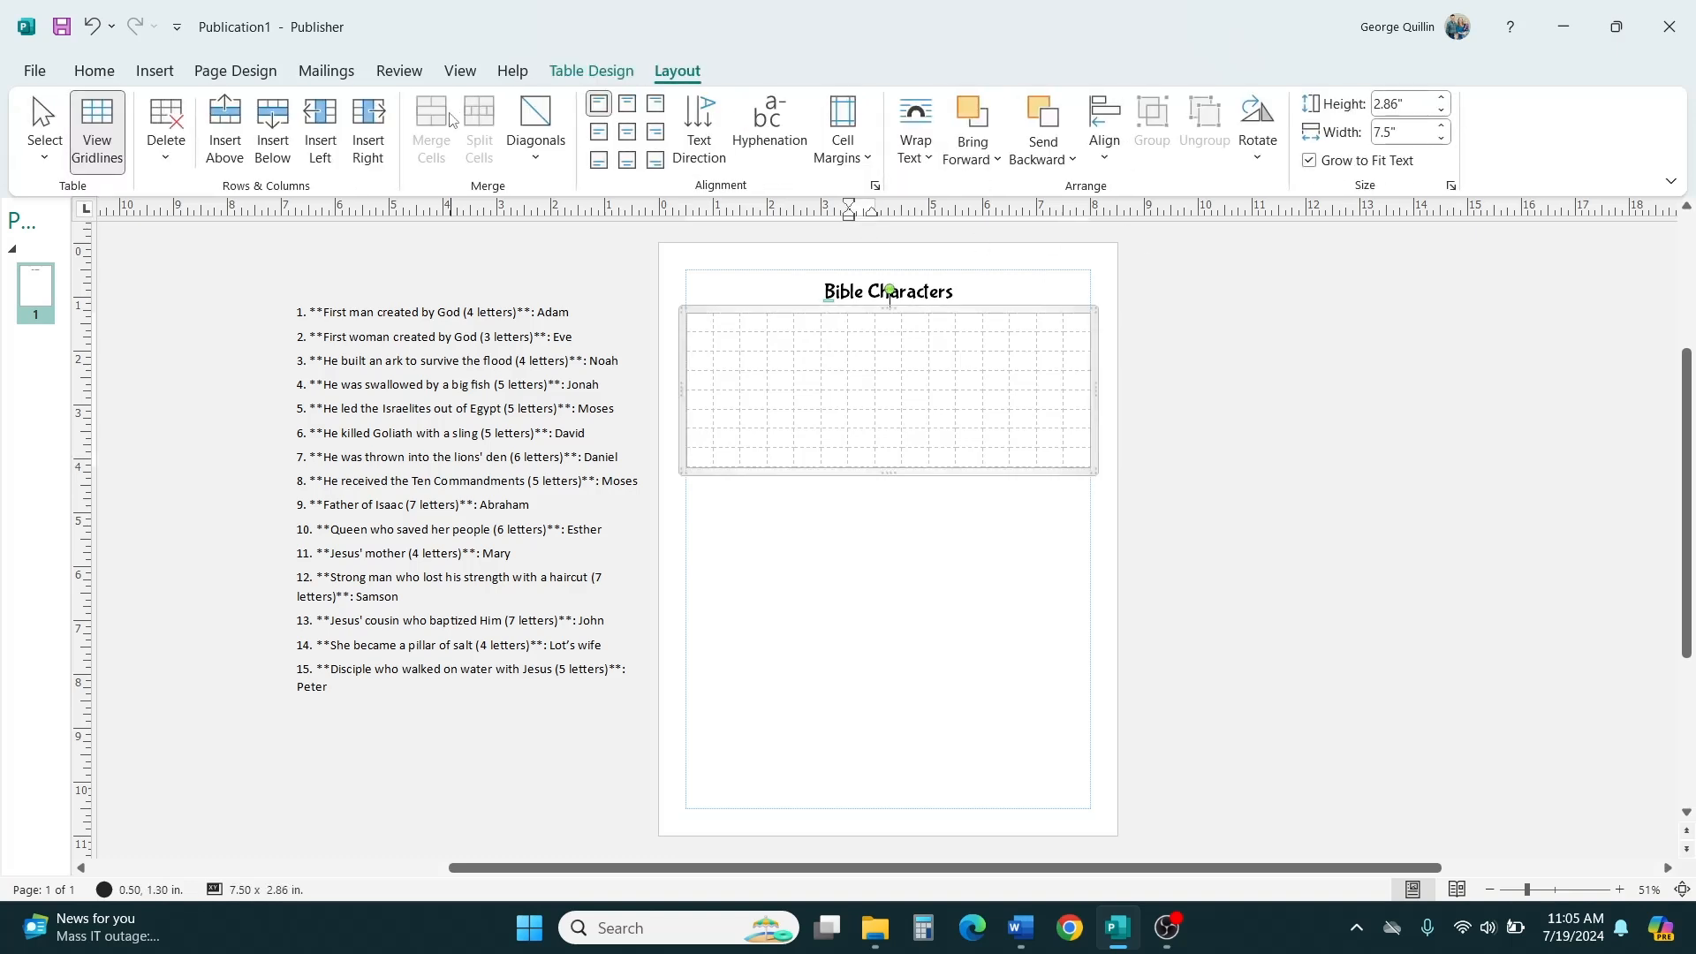
{"action": "left_click", "coordinate": [273, 119]}
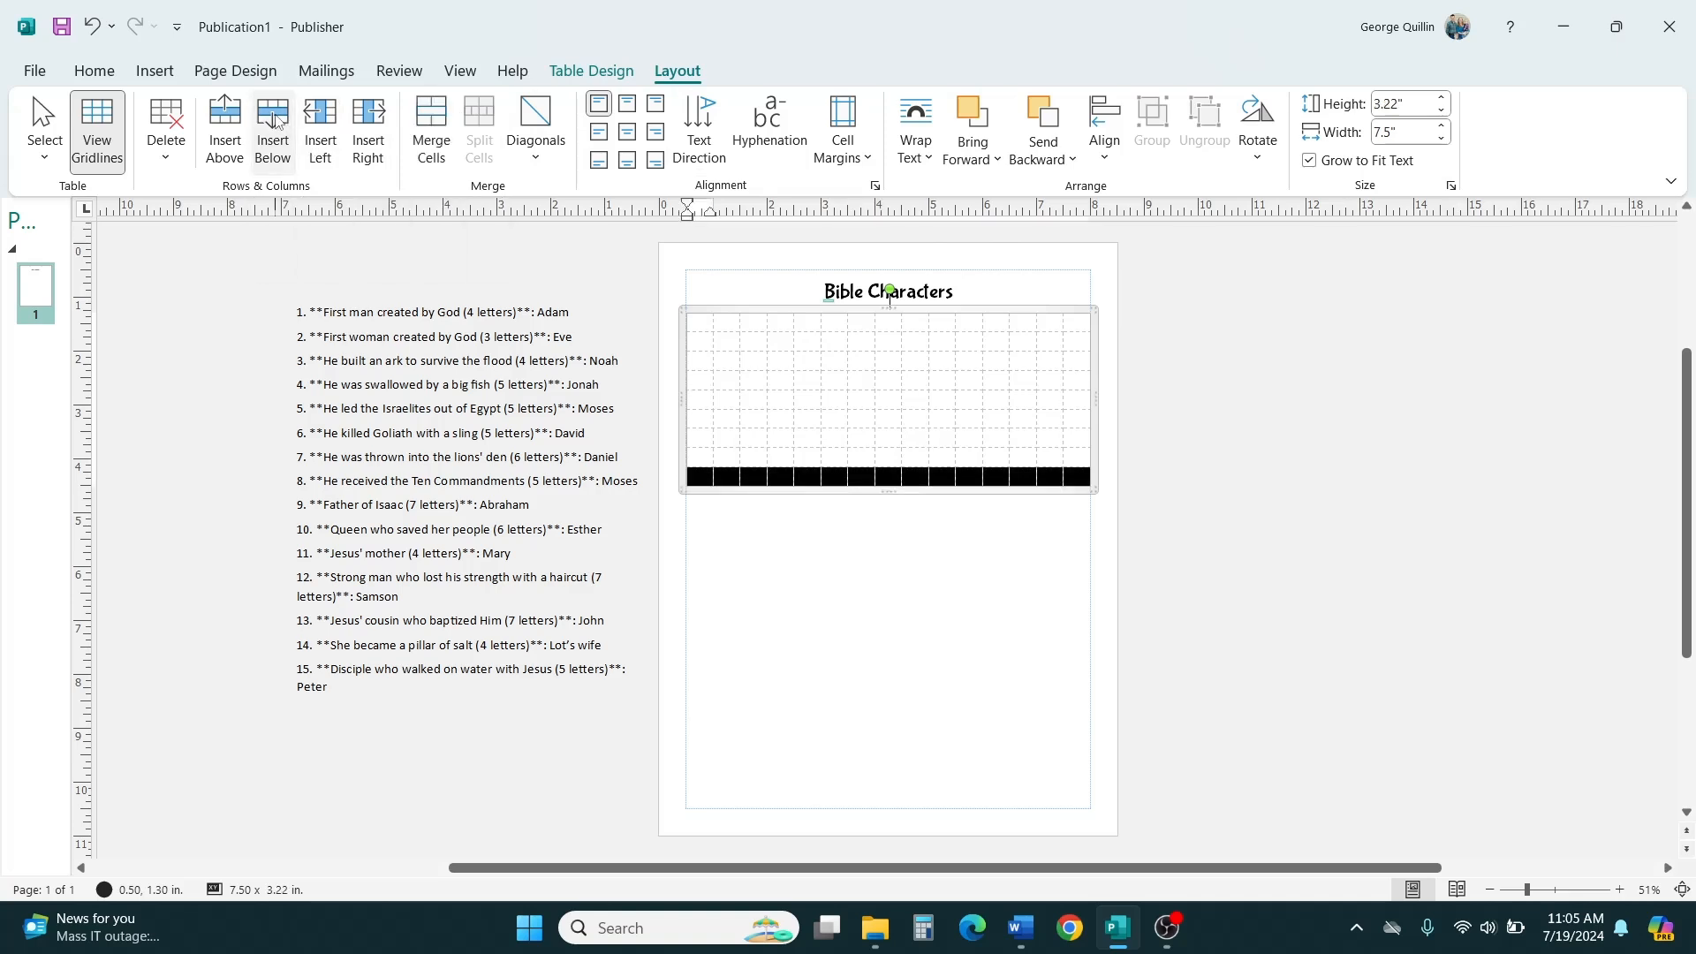
{"action": "left_click", "coordinate": [273, 119]}
{"action": "left_click", "coordinate": [273, 119]}
{"action": "left_click", "coordinate": [273, 119]}
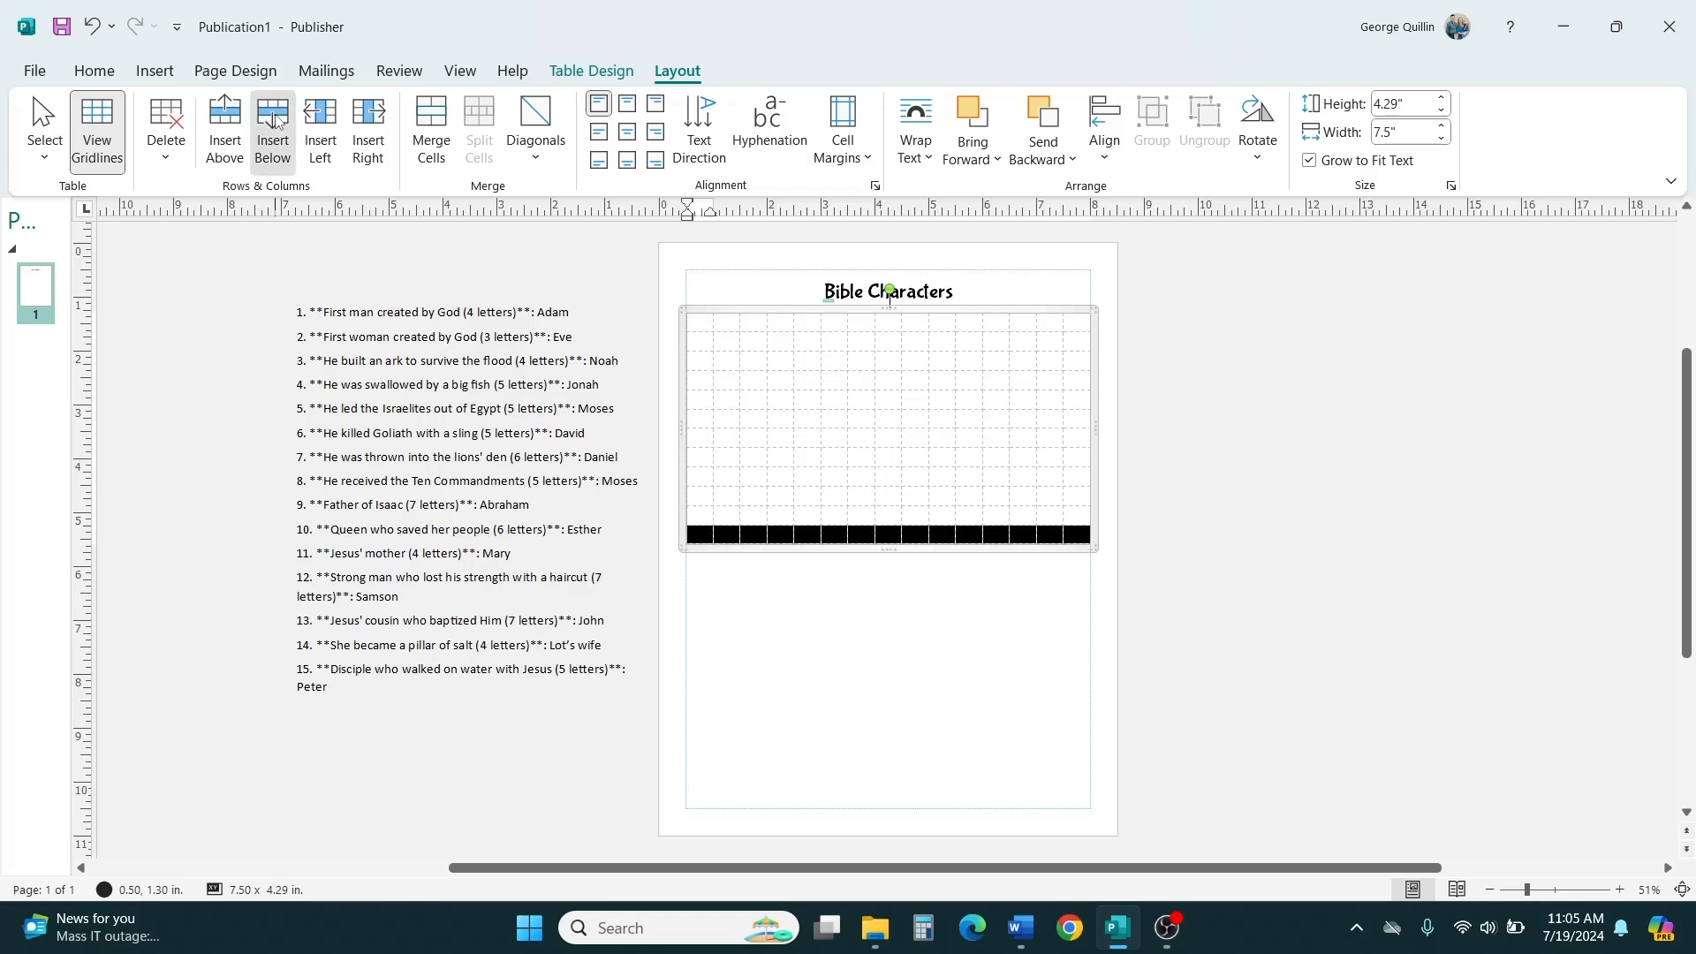
{"action": "left_click", "coordinate": [273, 120]}
{"action": "left_click", "coordinate": [272, 119]}
{"action": "left_click", "coordinate": [273, 119]}
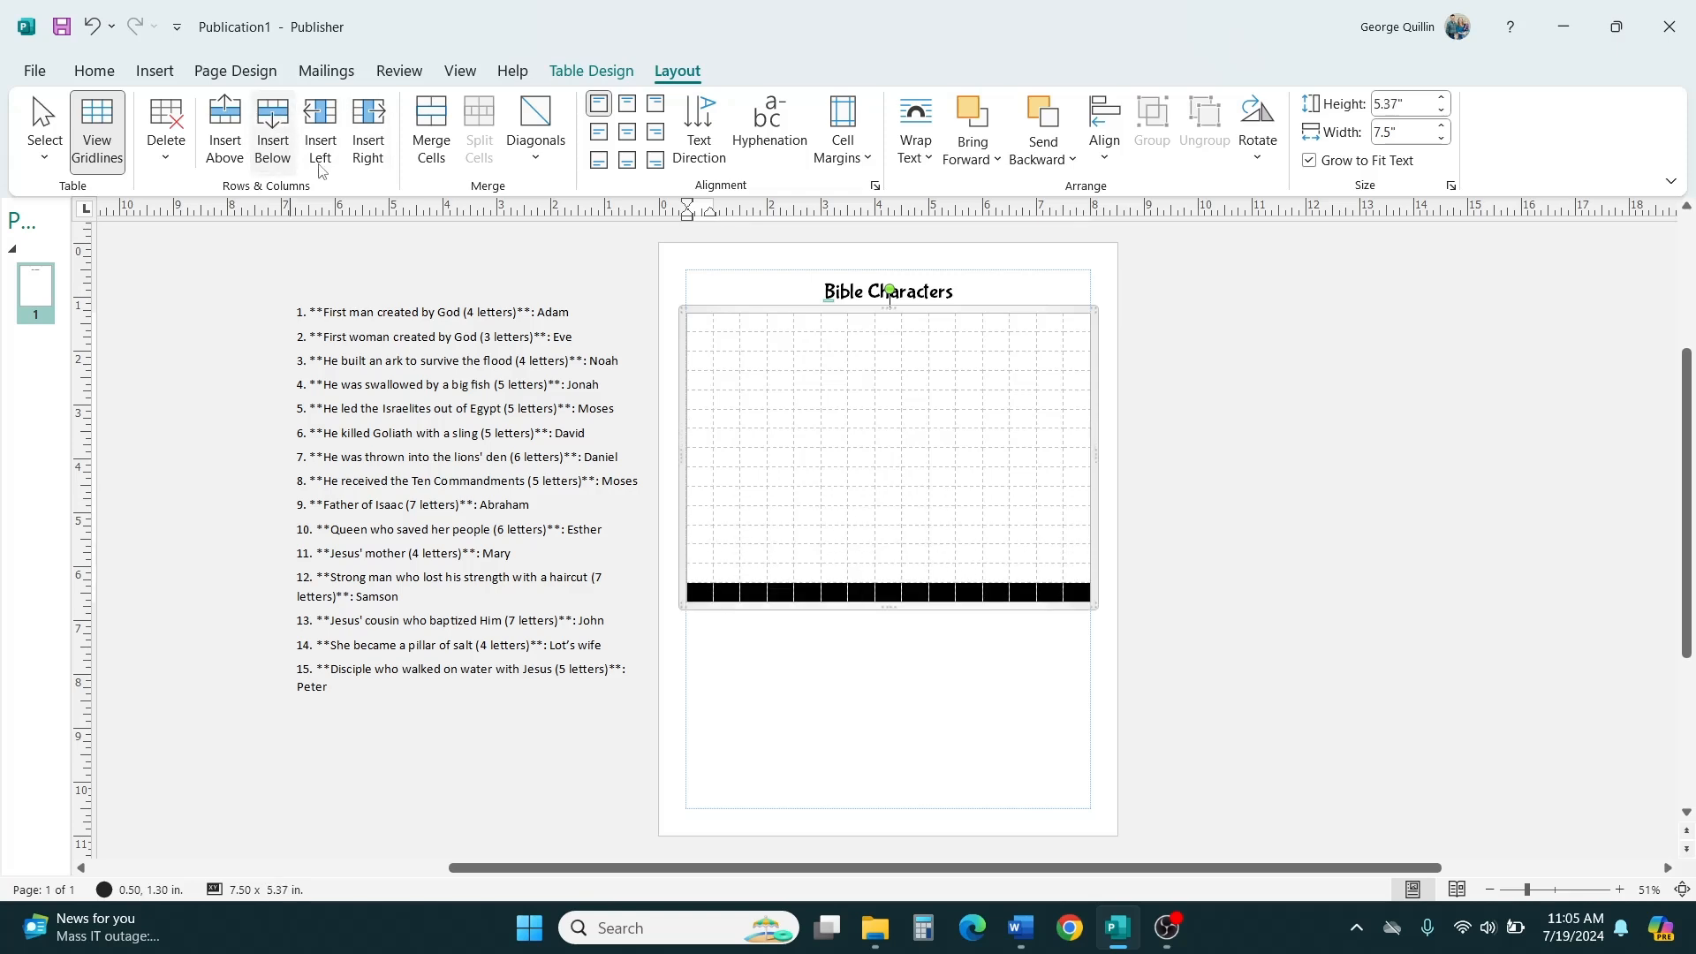
{"action": "left_click", "coordinate": [1311, 492]}
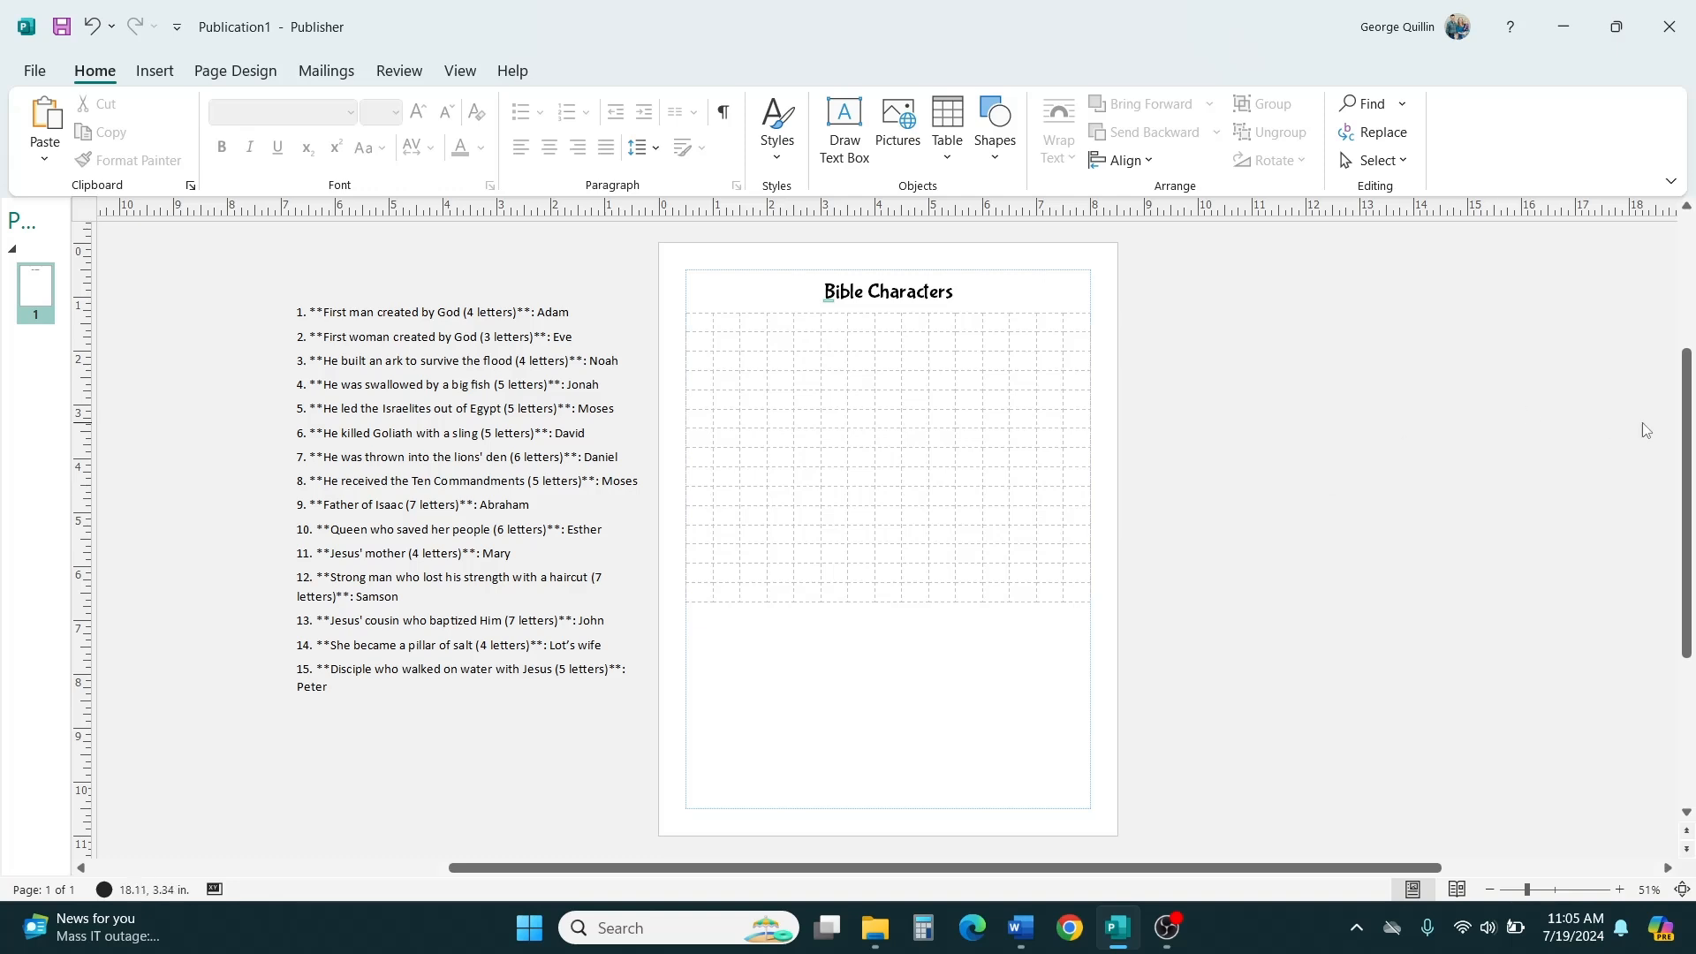
Highlight the answer Daniel in clue 7 as a candidate first word for the grid.
{"action": "left_click_drag", "start_coordinate": [1689, 426], "coordinate": [1690, 448]}
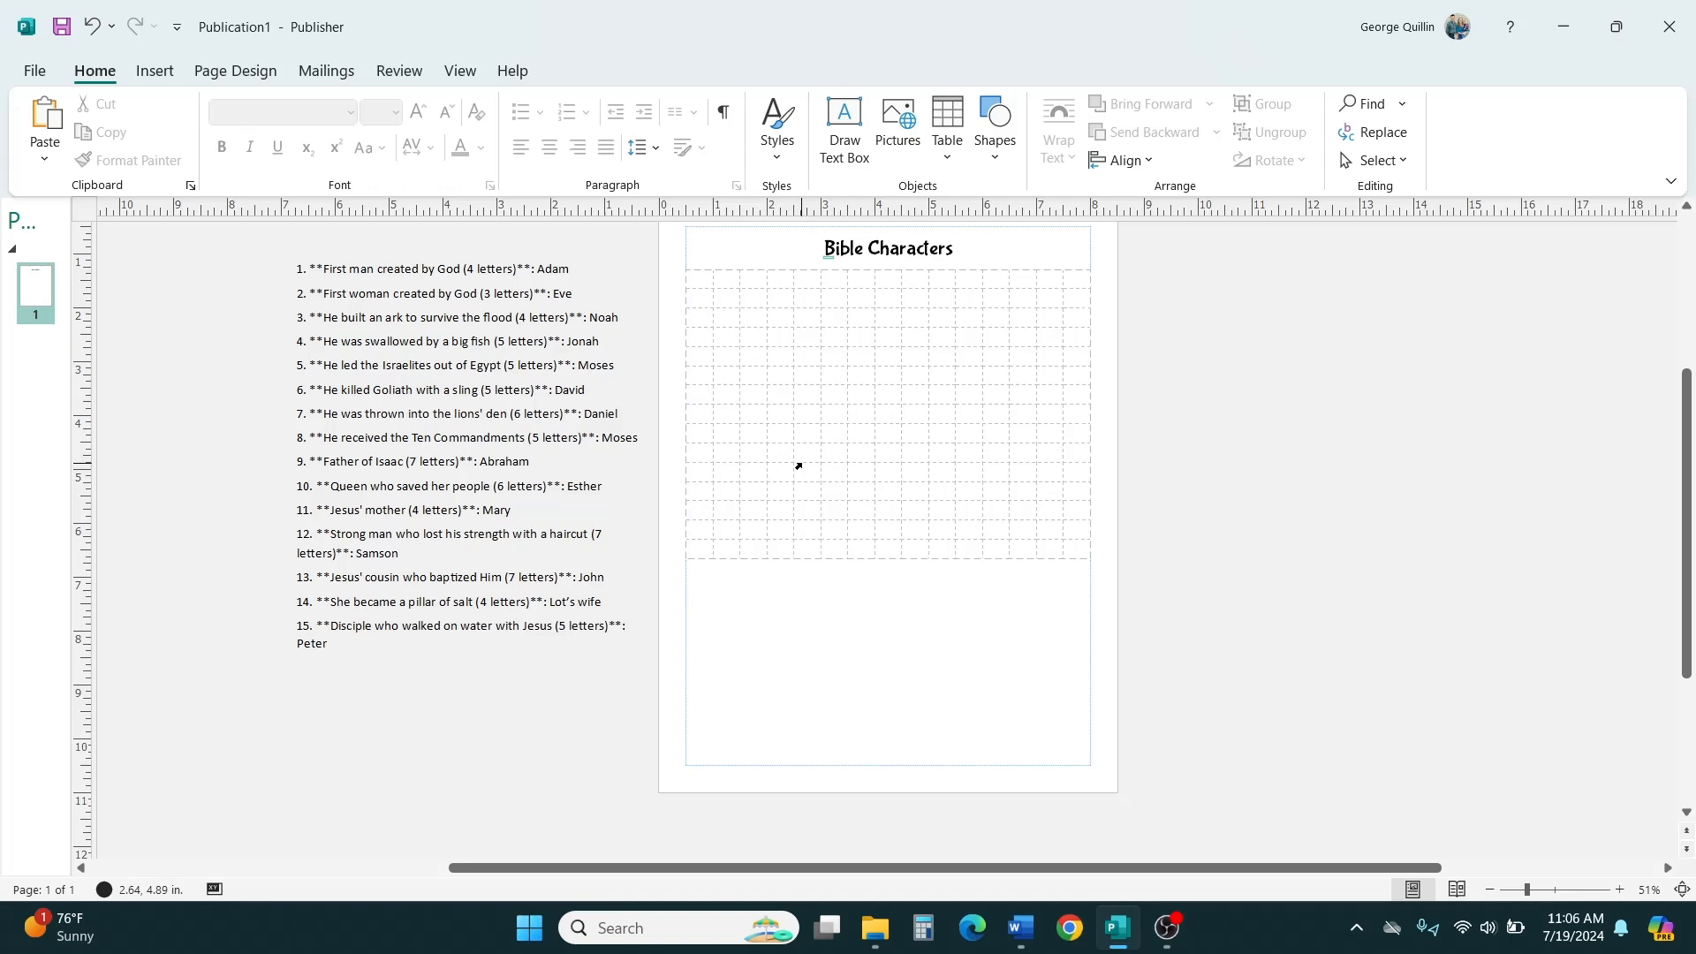
{"action": "left_click", "coordinate": [618, 415]}
{"action": "left_click_drag", "start_coordinate": [617, 415], "coordinate": [582, 415]}
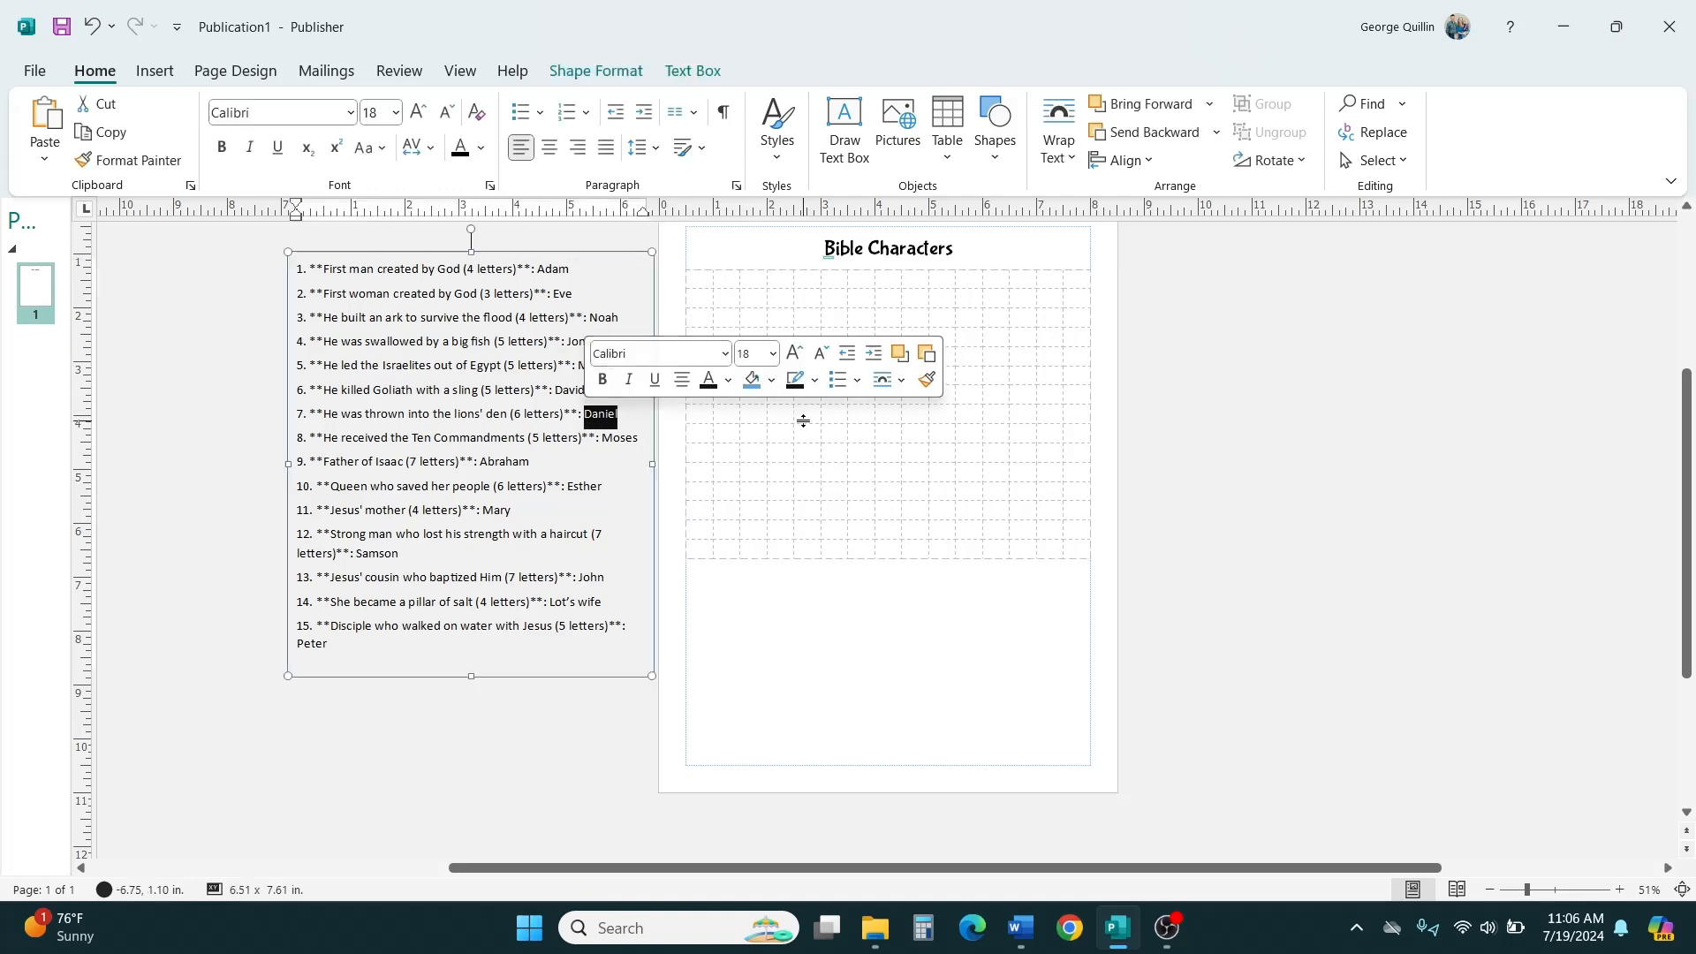
{"action": "left_click", "coordinate": [770, 409]}
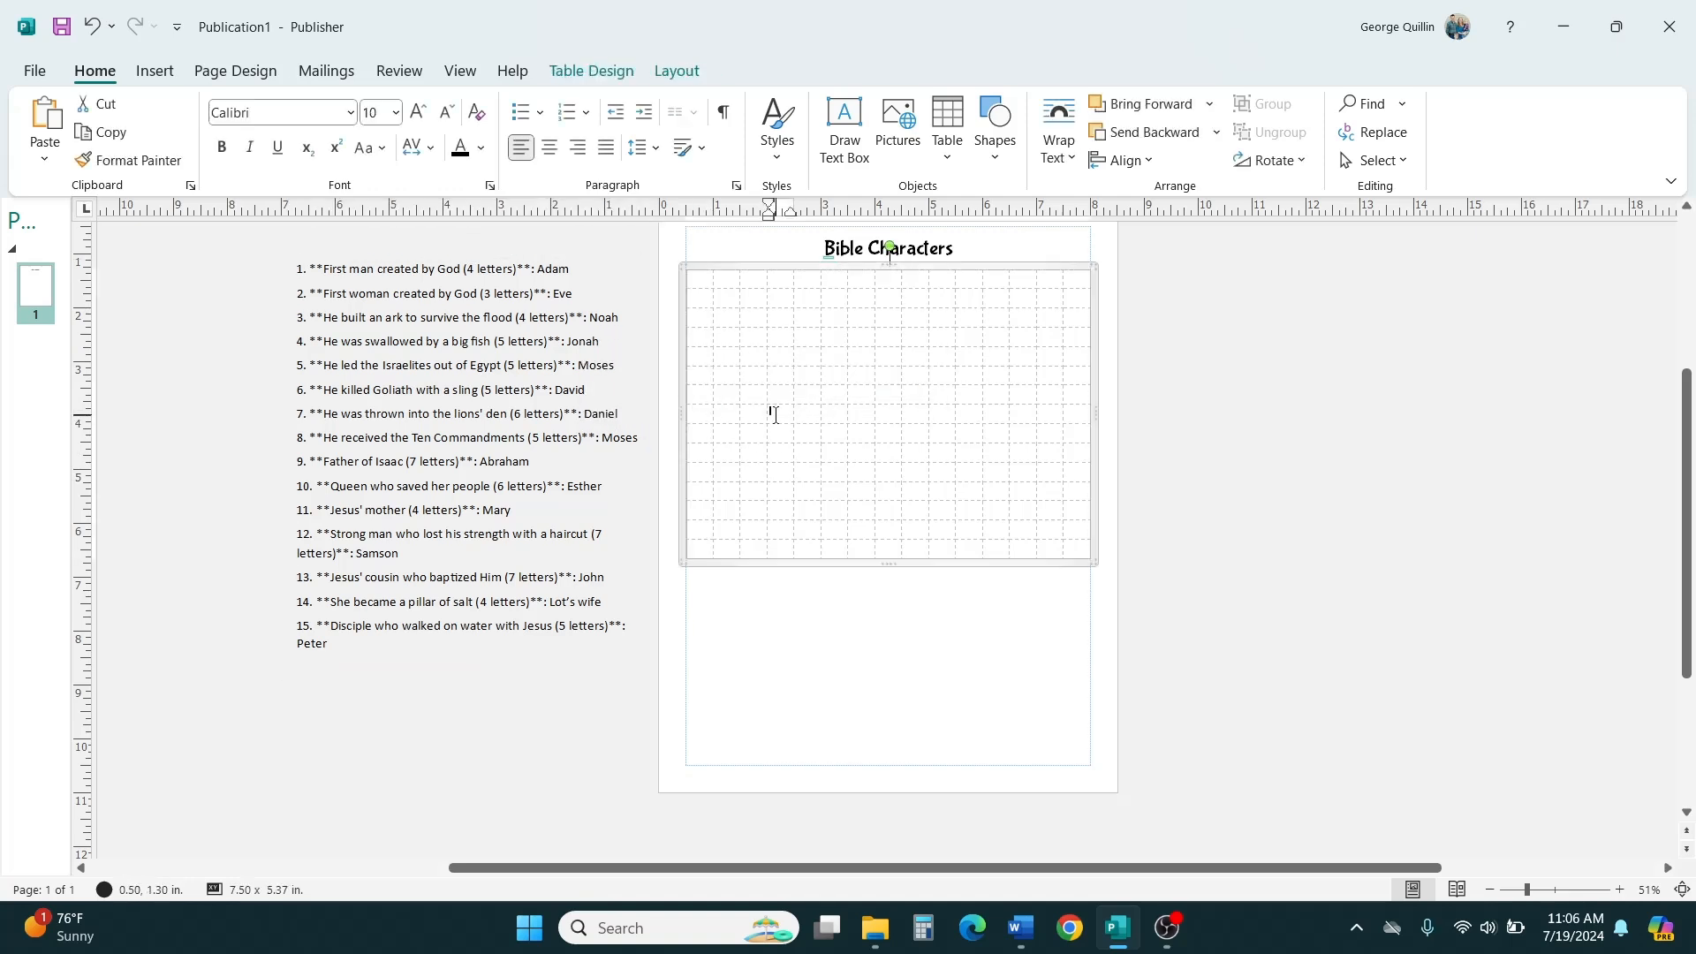
Center the contents of all table cells both horizontally and vertically.
{"action": "left_click", "coordinate": [758, 357]}
{"action": "left_click_drag", "start_coordinate": [700, 274], "coordinate": [1069, 548]}
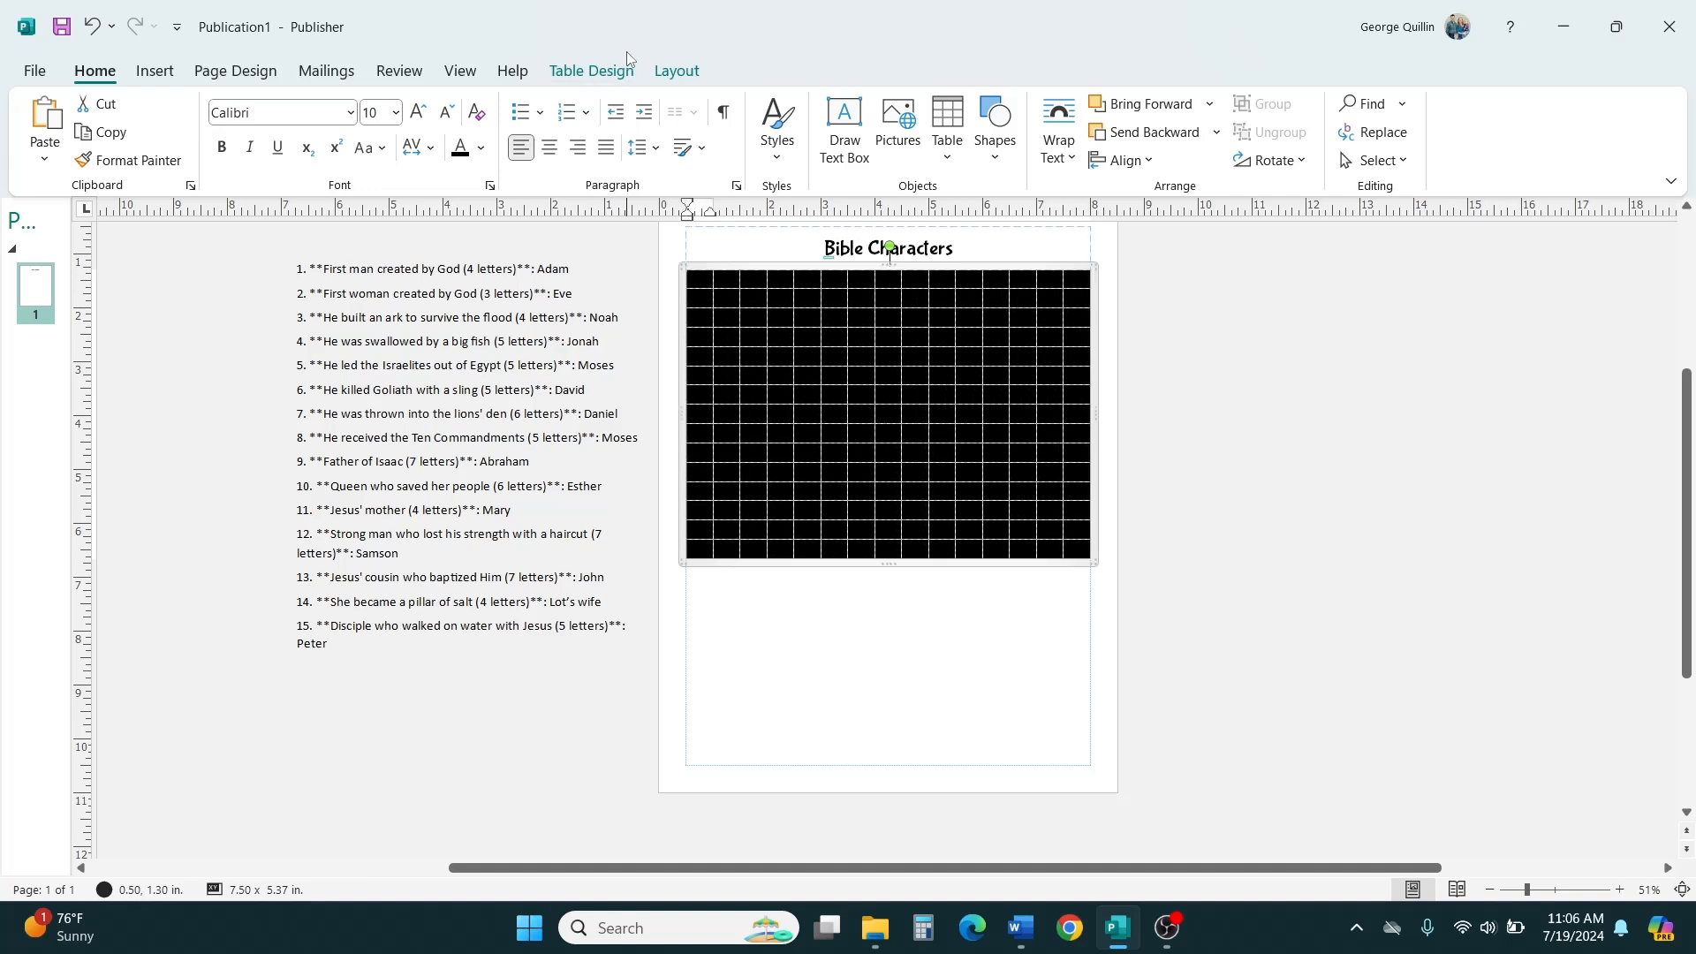
{"action": "left_click", "coordinate": [676, 71]}
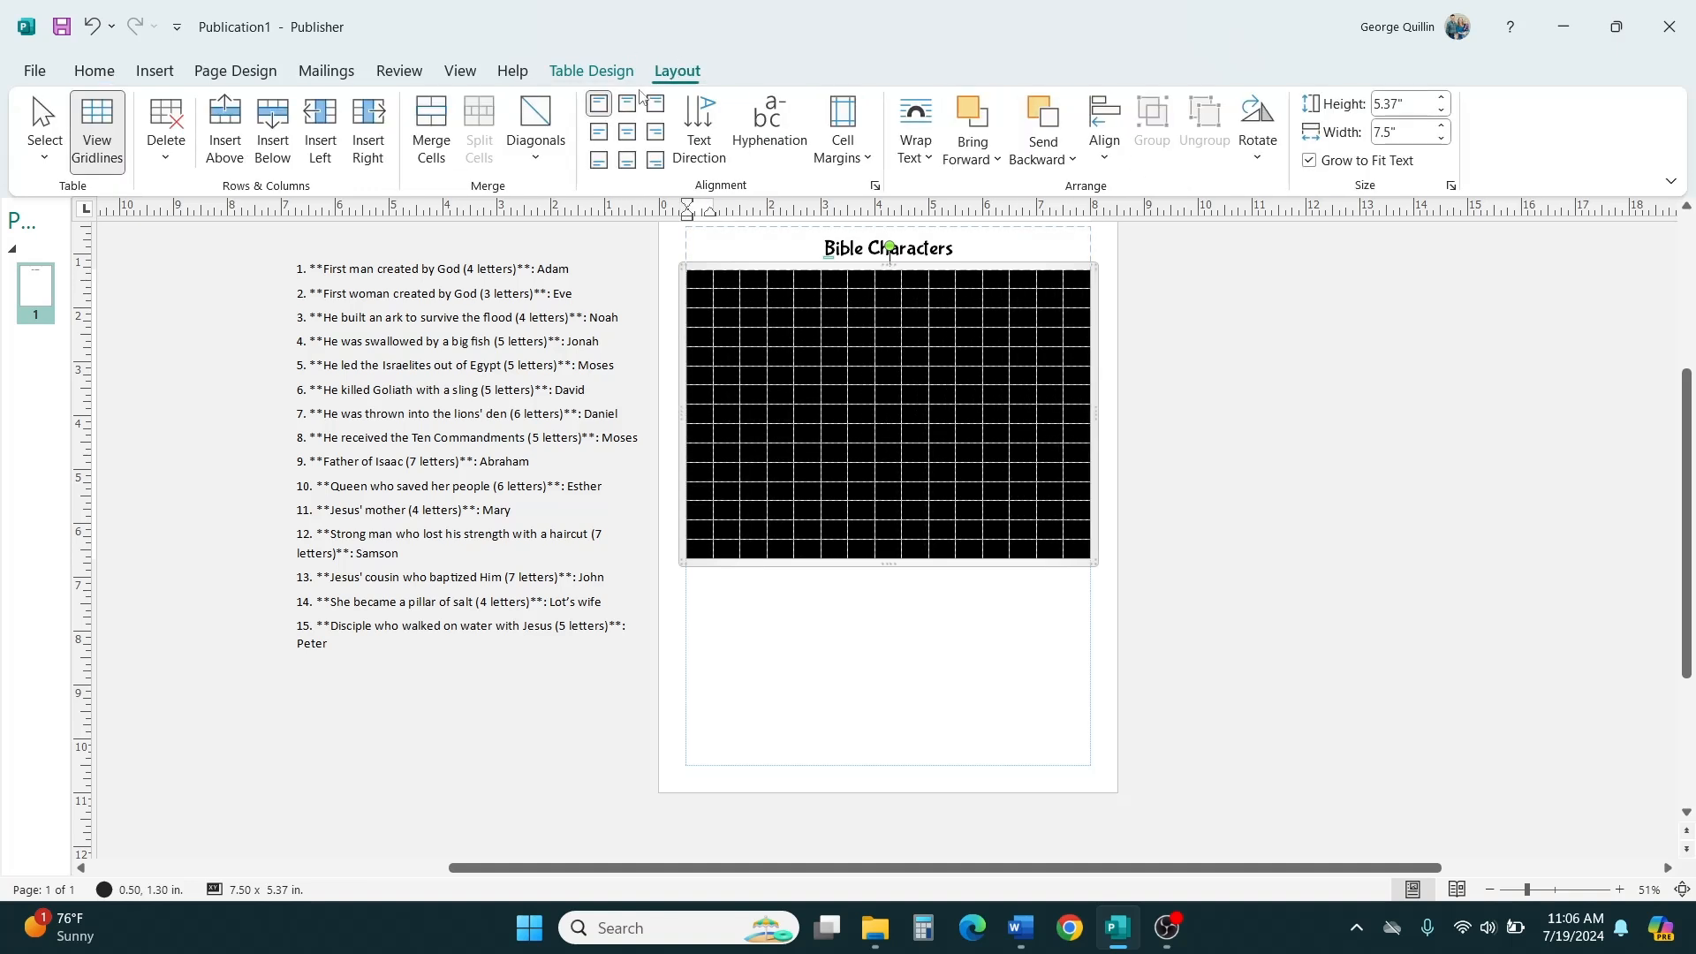
{"action": "left_click", "coordinate": [627, 132]}
Set the font size of all table cells to 14.
{"action": "left_click", "coordinate": [94, 71]}
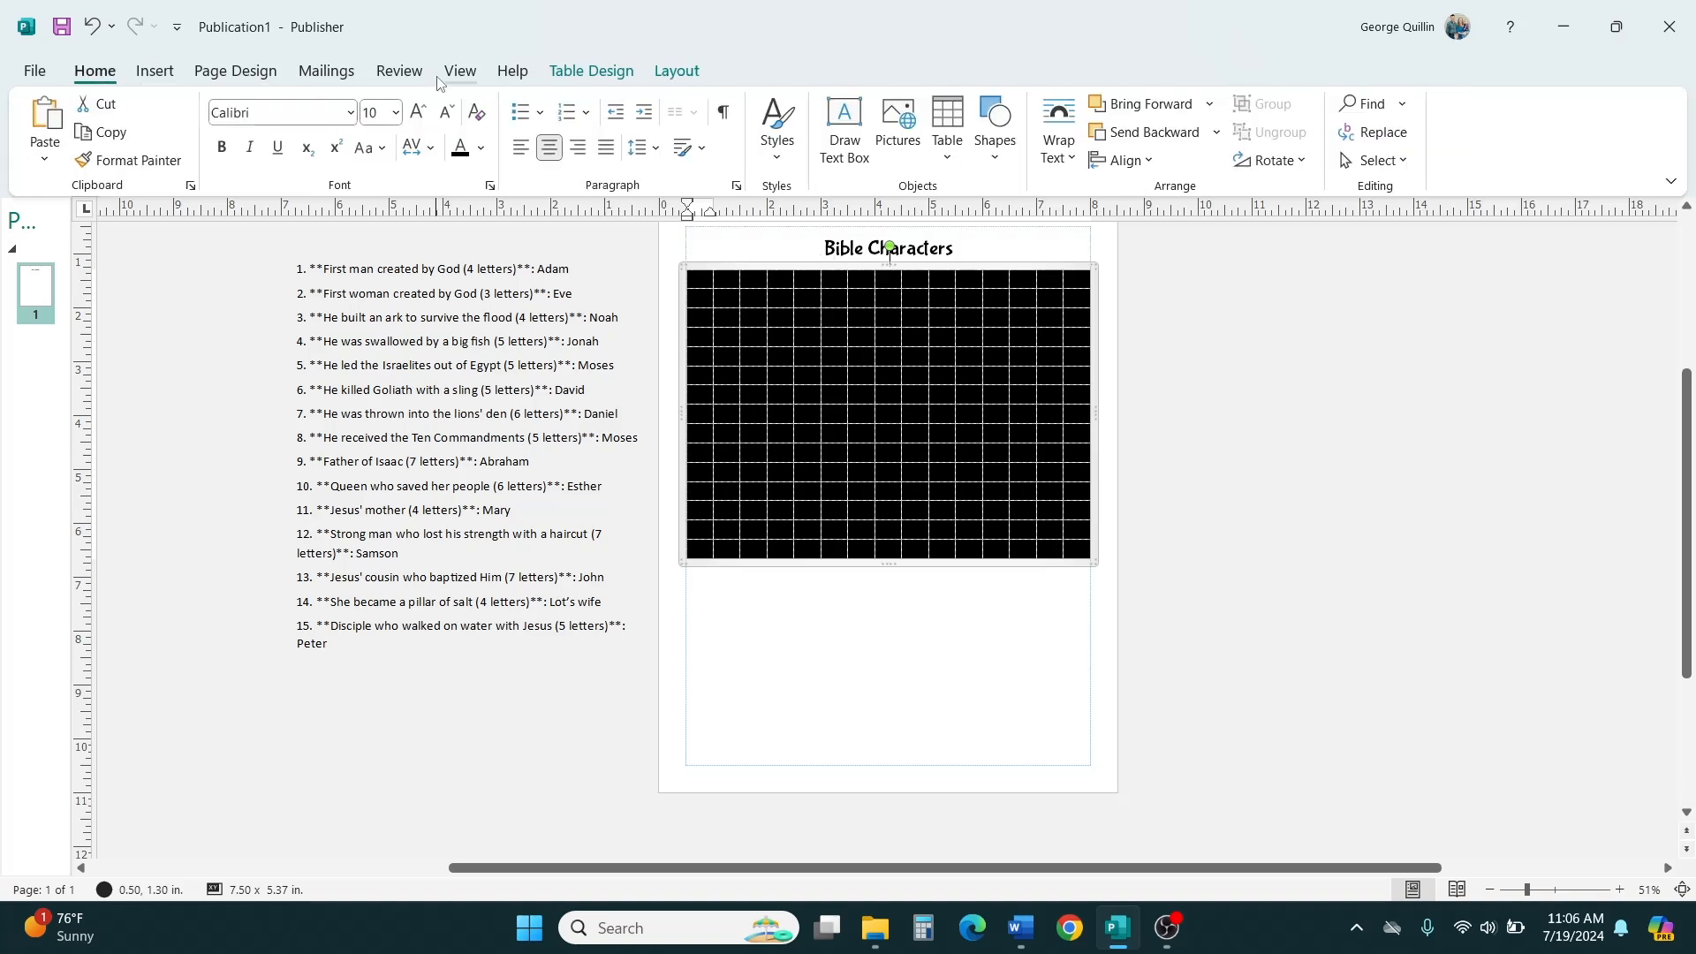
{"action": "left_click", "coordinate": [421, 114]}
{"action": "left_click", "coordinate": [418, 118]}
{"action": "left_click", "coordinate": [419, 118]}
{"action": "left_click", "coordinate": [419, 118]}
{"action": "left_click", "coordinate": [419, 118]}
{"action": "left_click", "coordinate": [419, 118]}
{"action": "left_click", "coordinate": [447, 113]}
{"action": "left_click", "coordinate": [447, 113]}
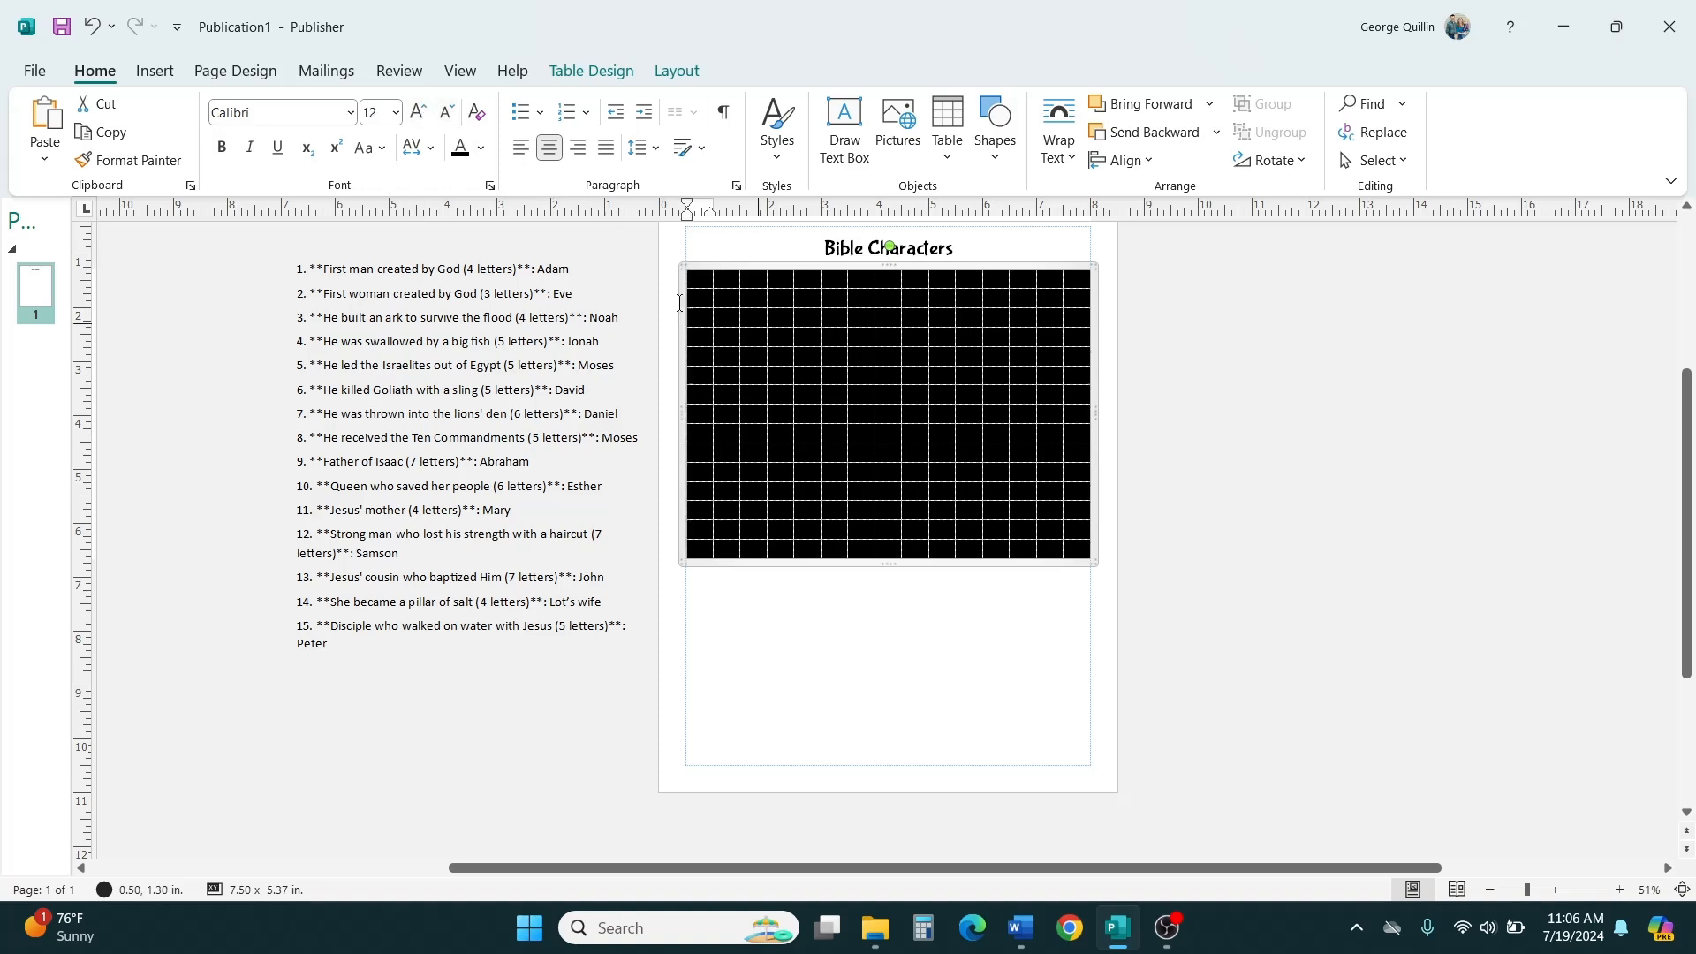
{"action": "left_click", "coordinate": [418, 115]}
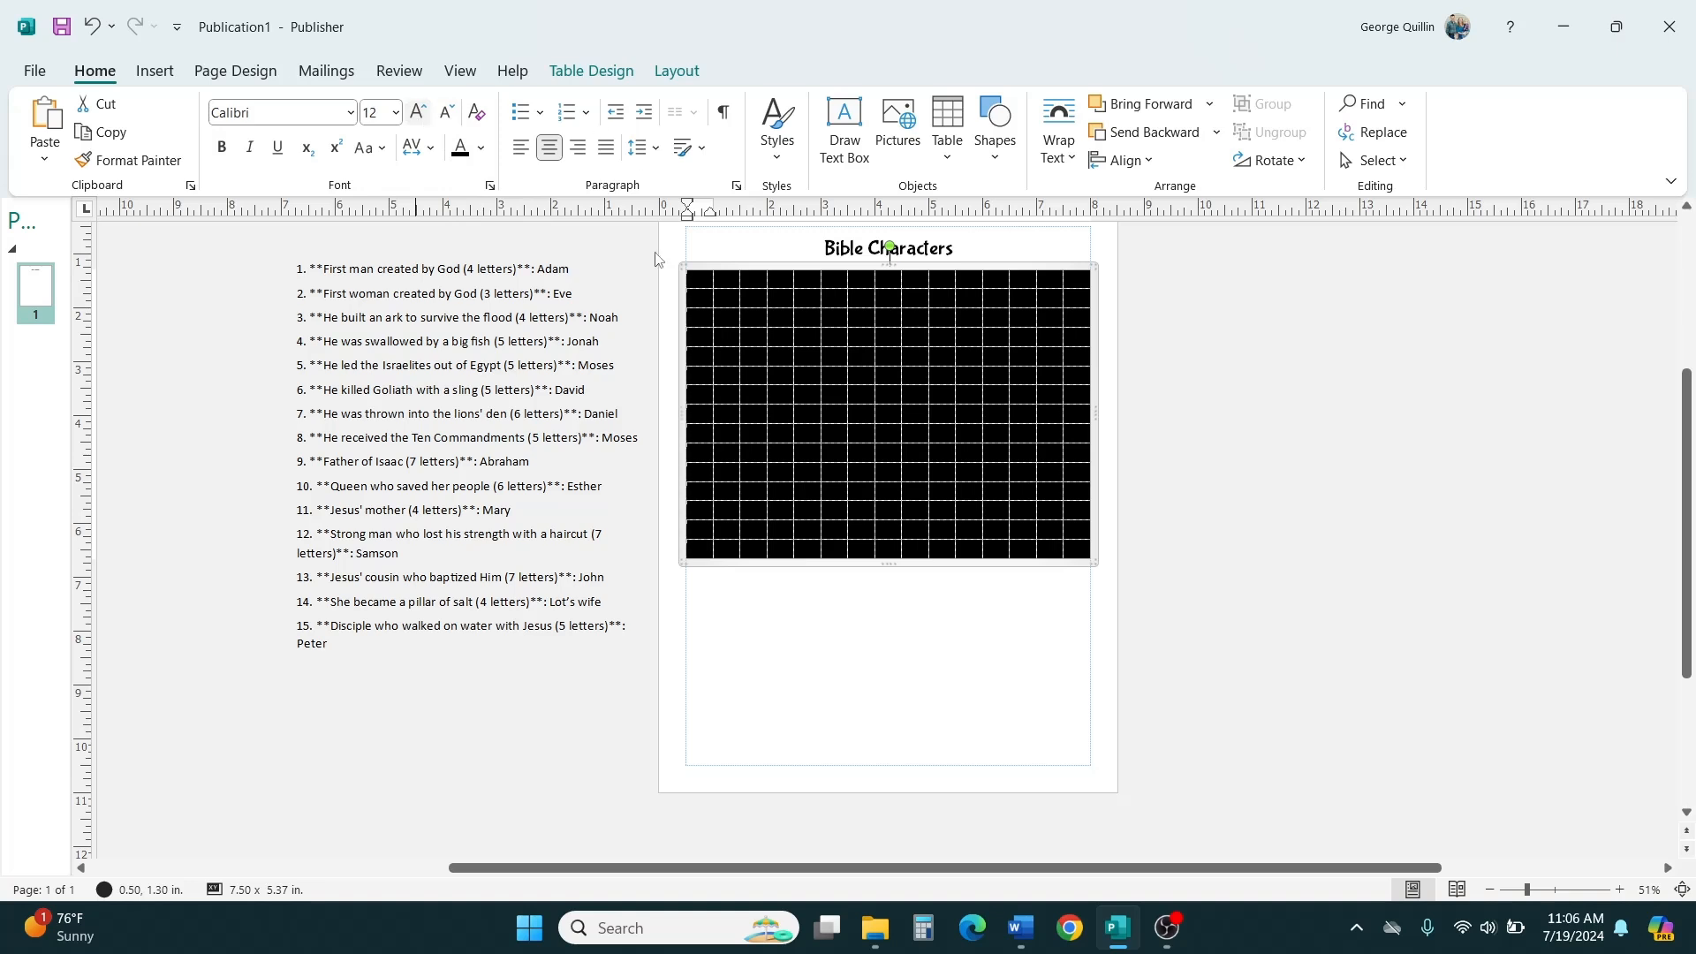
Enter DANIEL in capitals, one letter per cell, across row 9 from the third column, with O and T below its L.
{"action": "left_click", "coordinate": [755, 374]}
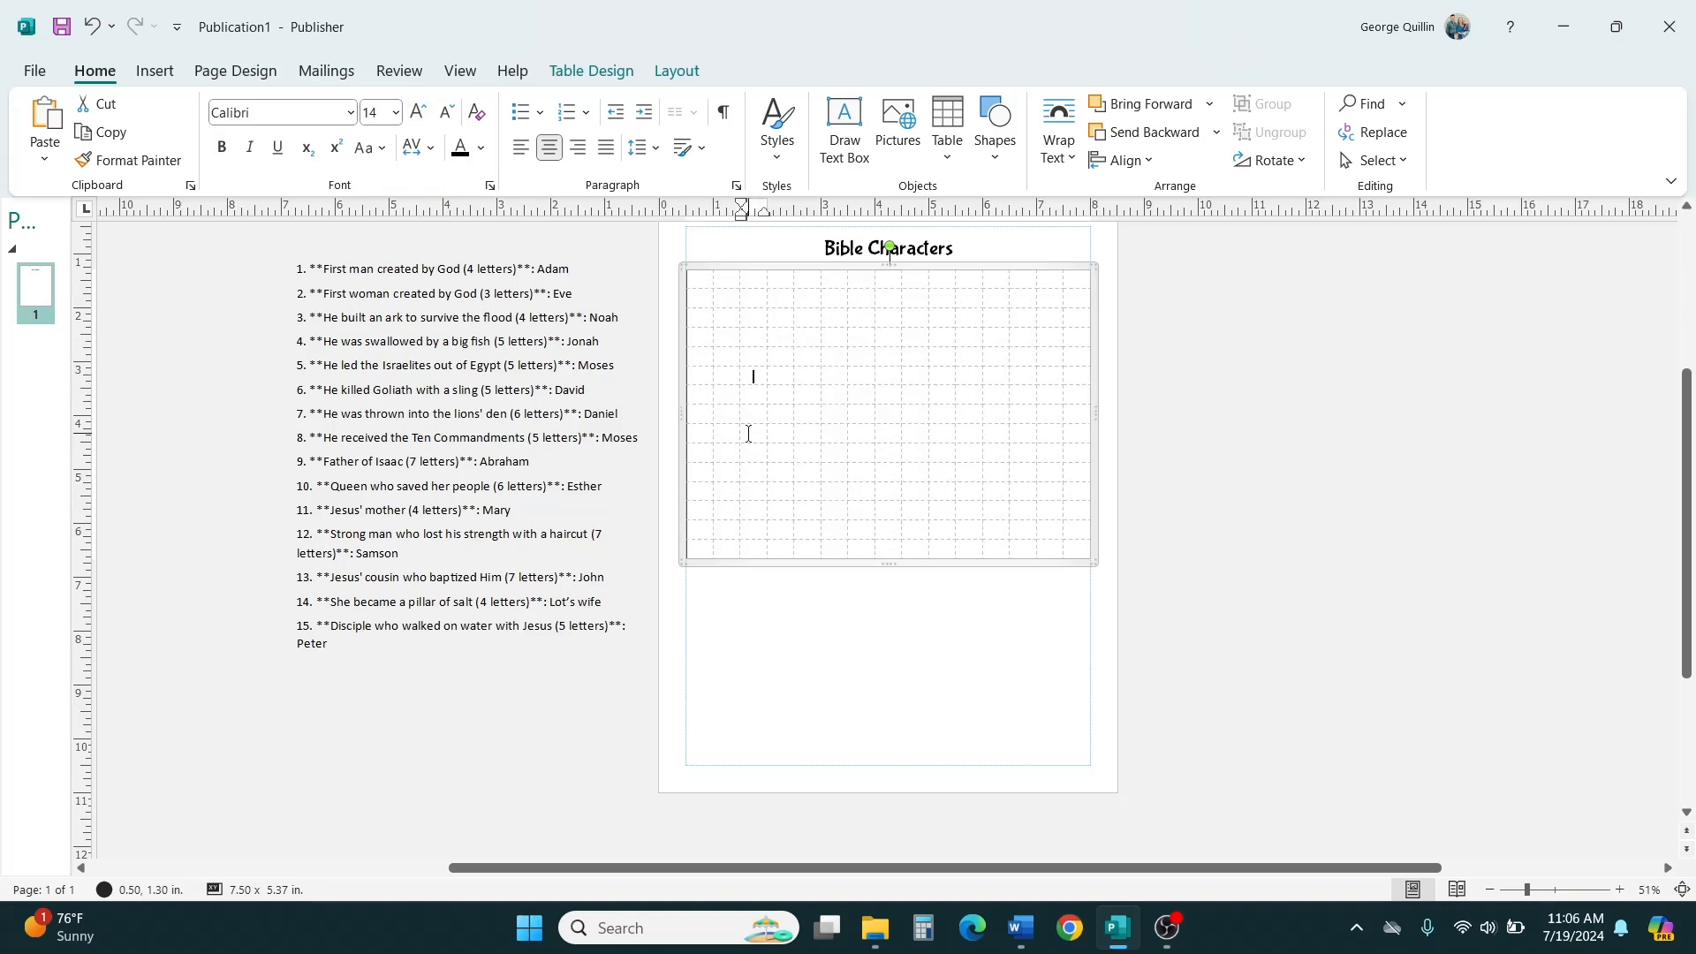
{"action": "key", "text": "Caps_Lock"}
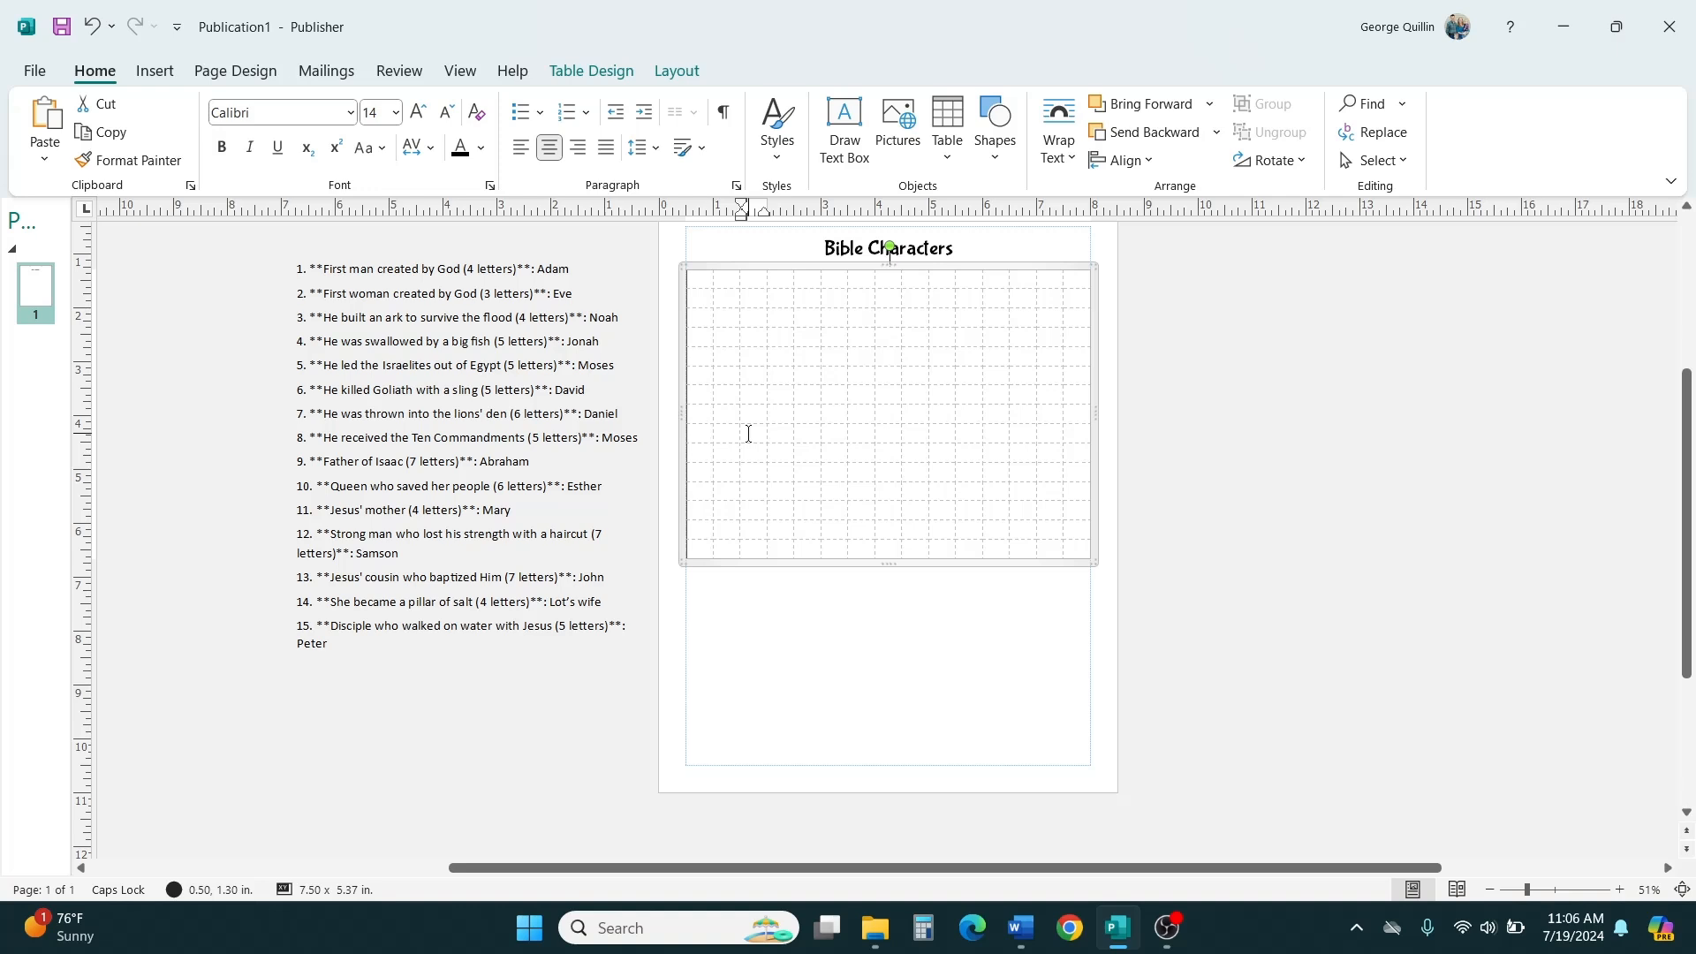
{"action": "left_click", "coordinate": [750, 434]}
{"action": "type", "text": "D"}
{"action": "key", "text": "Tab"}
{"action": "type", "text": "A"}
{"action": "key", "text": "Tab"}
{"action": "type", "text": "N"}
{"action": "key", "text": "Tab"}
{"action": "type", "text": "I"}
{"action": "key", "text": "Tab"}
{"action": "type", "text": "E"}
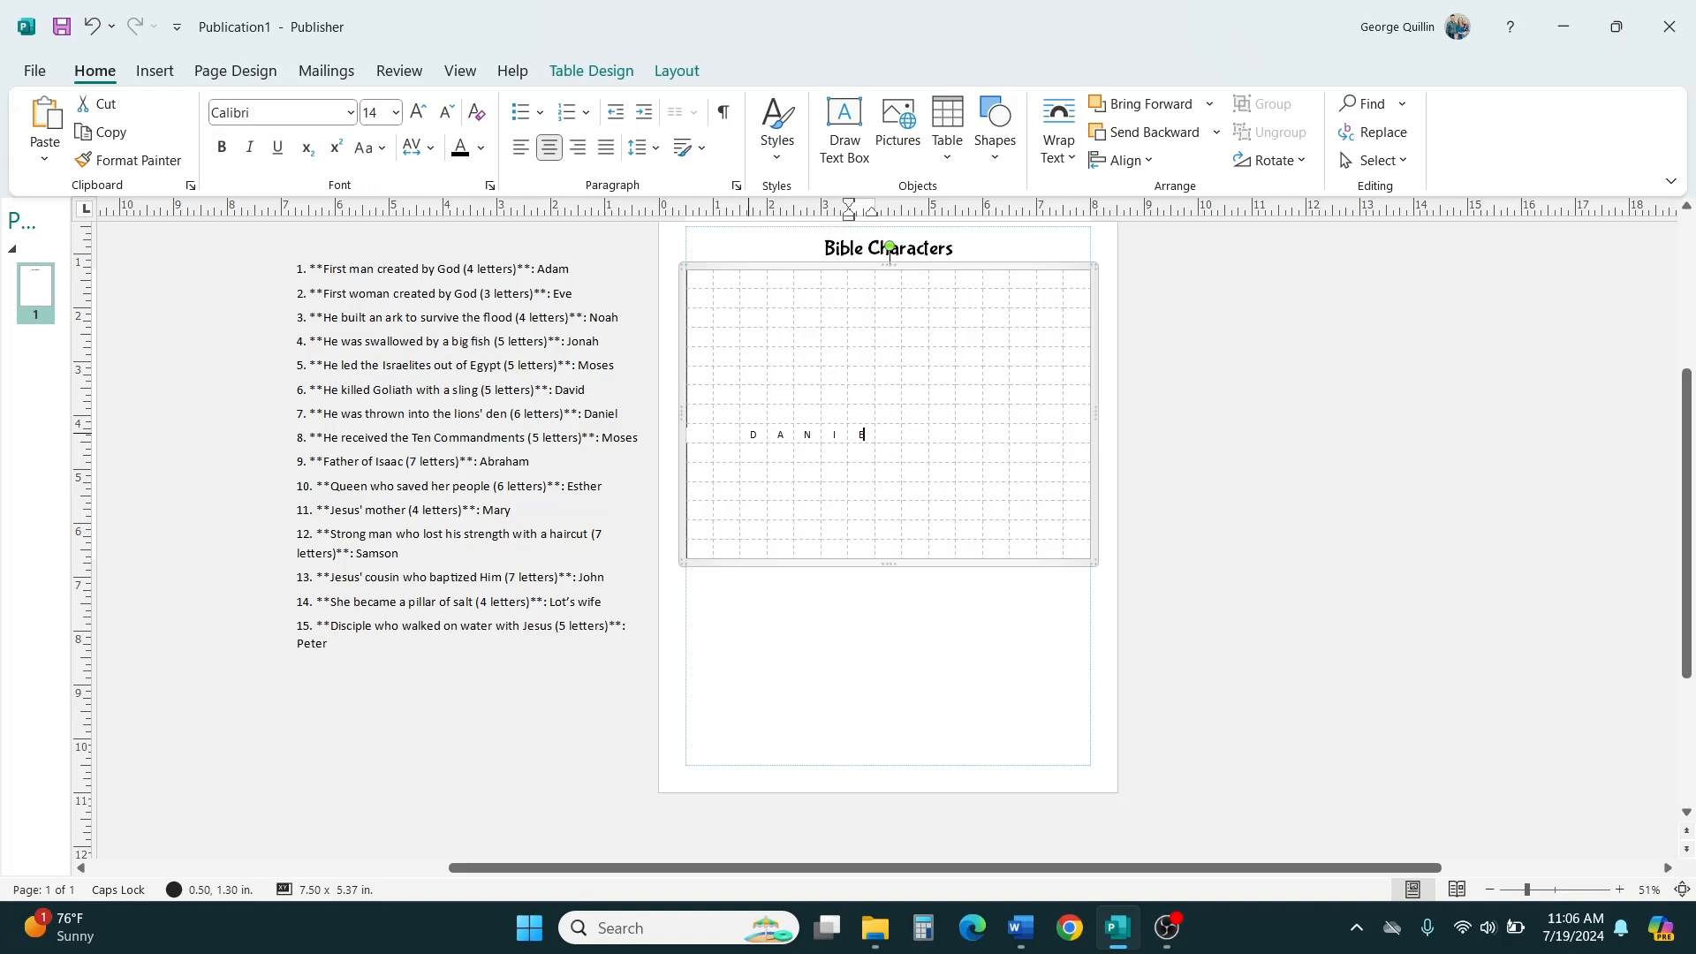
{"action": "key", "text": "Tab"}
{"action": "type", "text": "L"}
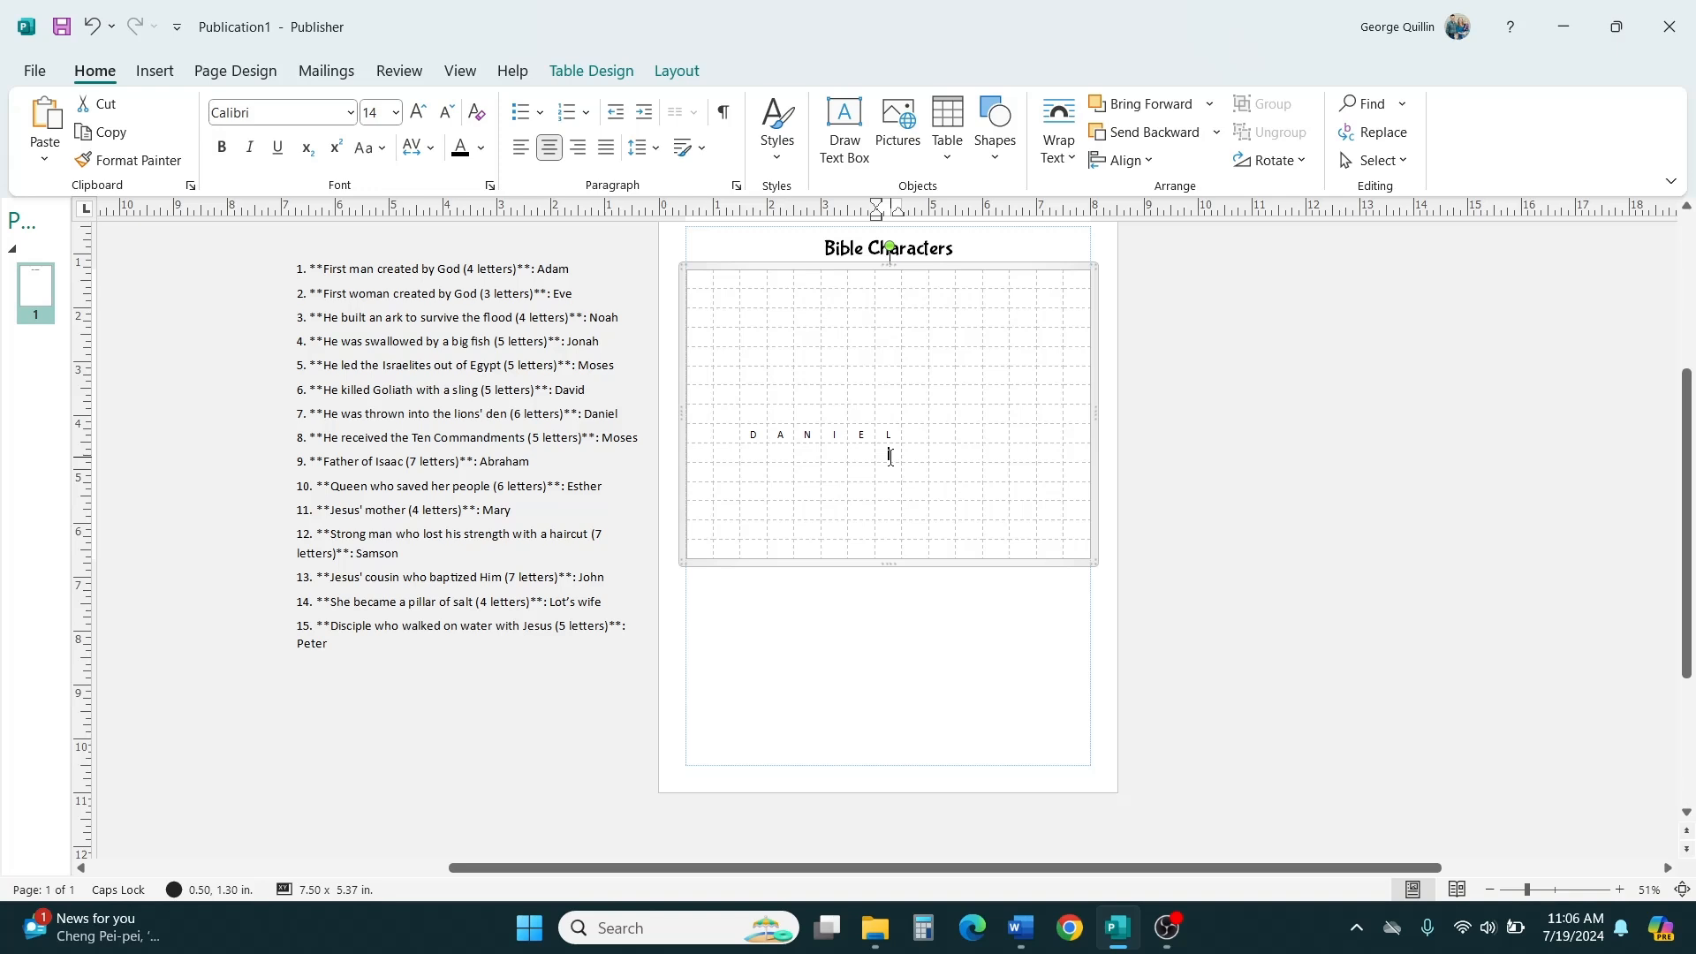
{"action": "type", "text": "O"}
Move the word DANIEL up four rows to row 5, keeping it in the same columns.
{"action": "left_click_drag", "start_coordinate": [747, 432], "coordinate": [877, 434]}
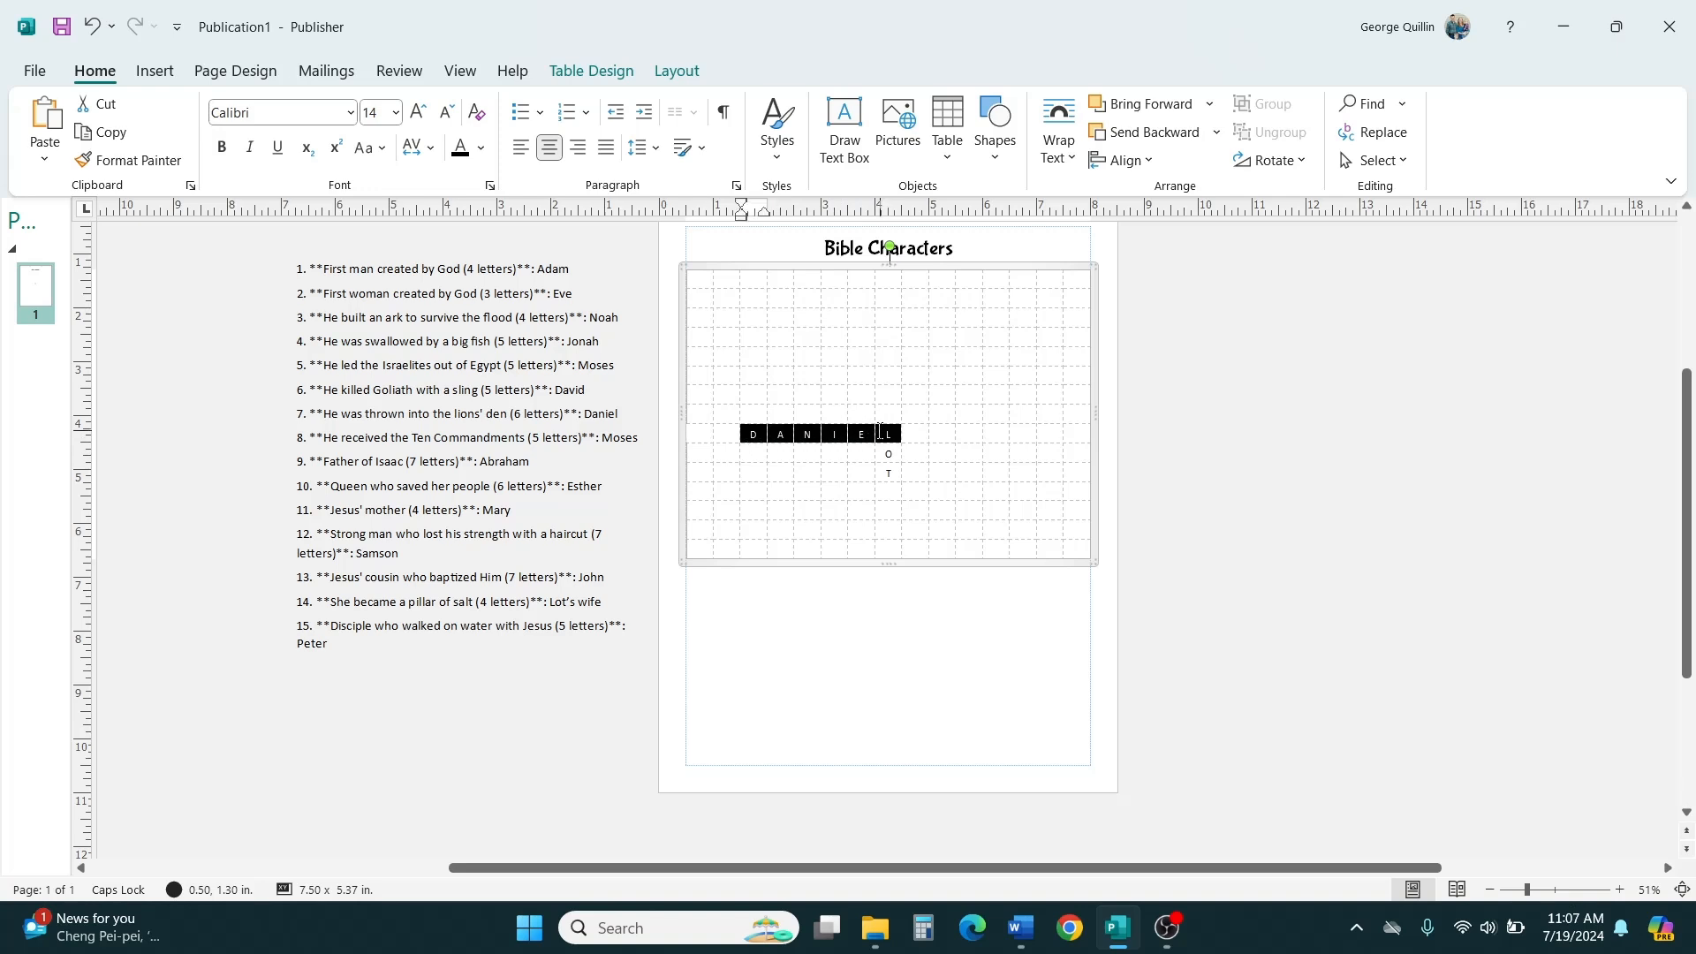
{"action": "key", "text": "Delete"}
{"action": "left_click", "coordinate": [753, 359]}
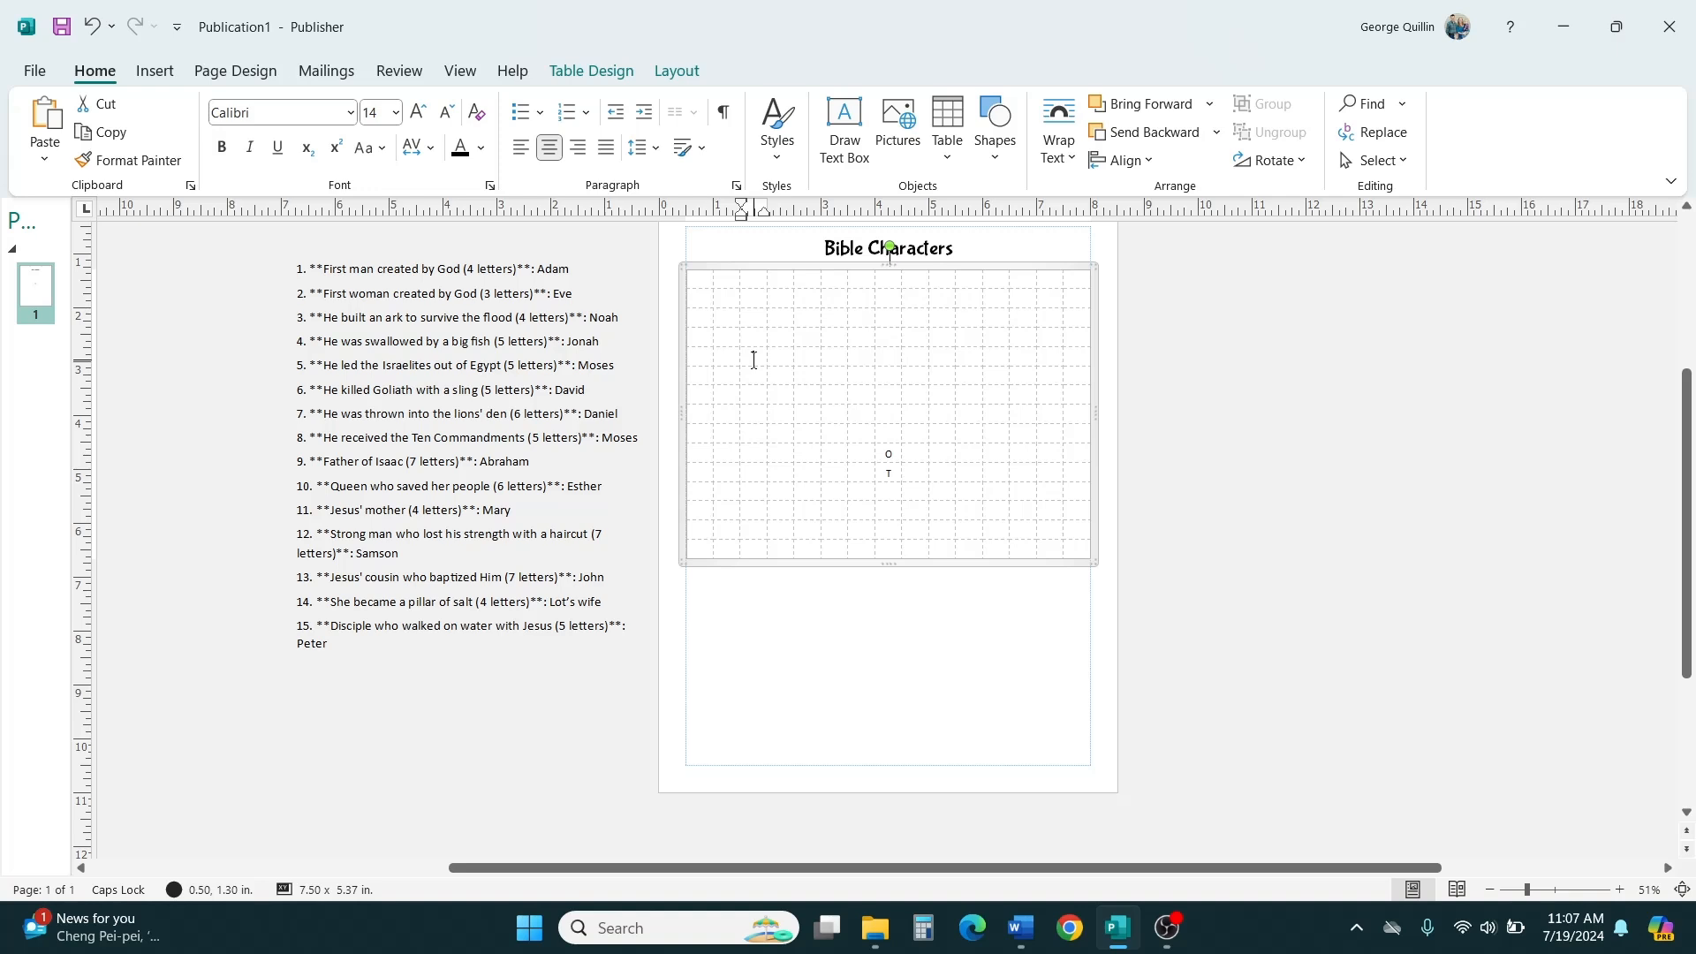
{"action": "key", "text": "ctrl+z"}
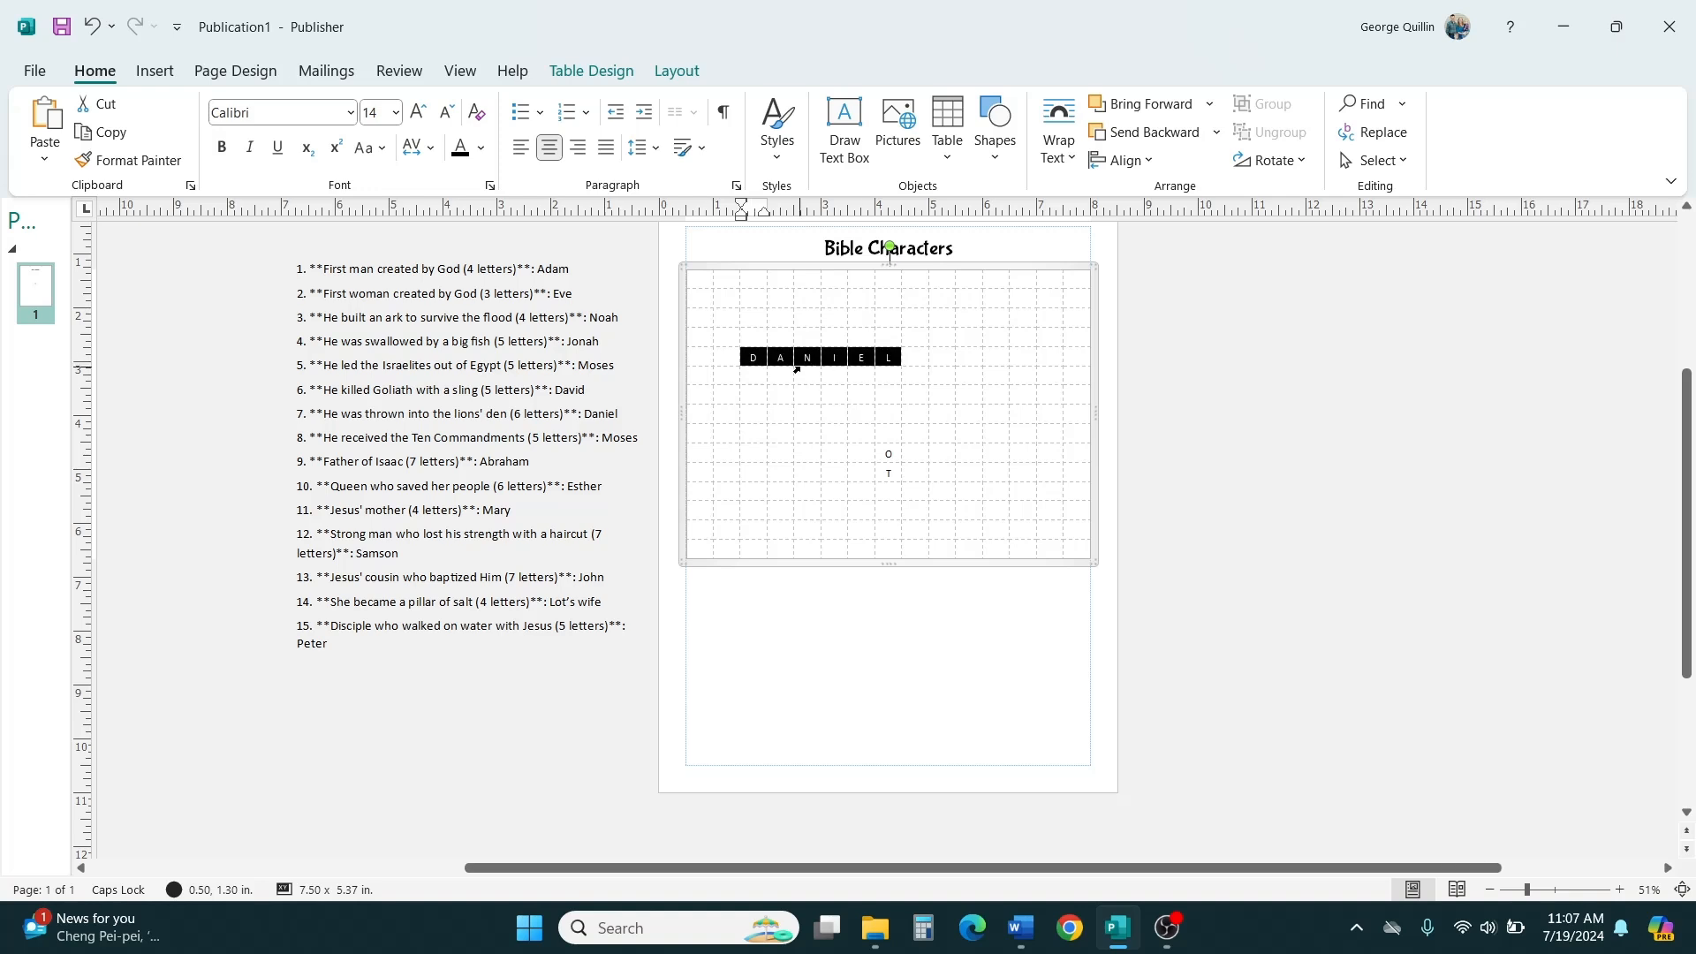
Clear the stray O and T, and spell LOTSWIFE downward from the L of DANIEL, one letter per cell.
{"action": "left_click", "coordinate": [889, 451]}
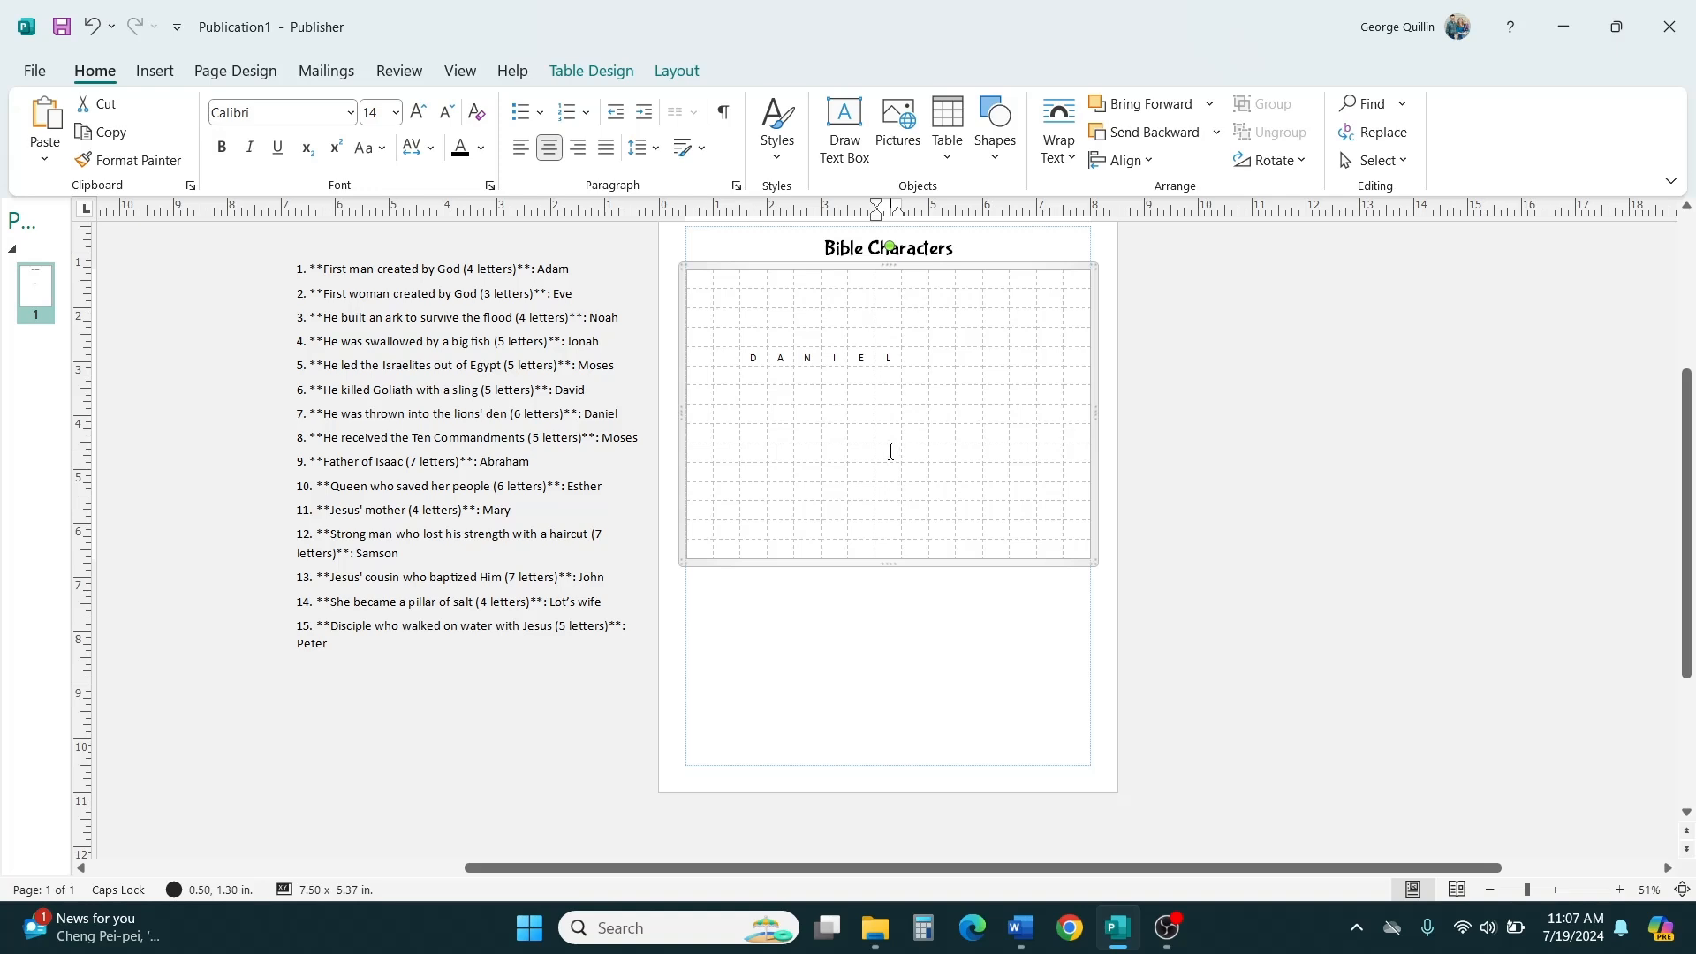
{"action": "type", "text": "S"}
{"action": "key", "text": "Down"}
{"action": "type", "text": "W"}
{"action": "key", "text": "Down"}
{"action": "type", "text": "F"}
{"action": "key", "text": "Down"}
{"action": "type", "text": "E"}
Spell ADAM downward in the third column, sharing the D of DANIEL.
{"action": "left_click", "coordinate": [754, 339]}
{"action": "type", "text": "A"}
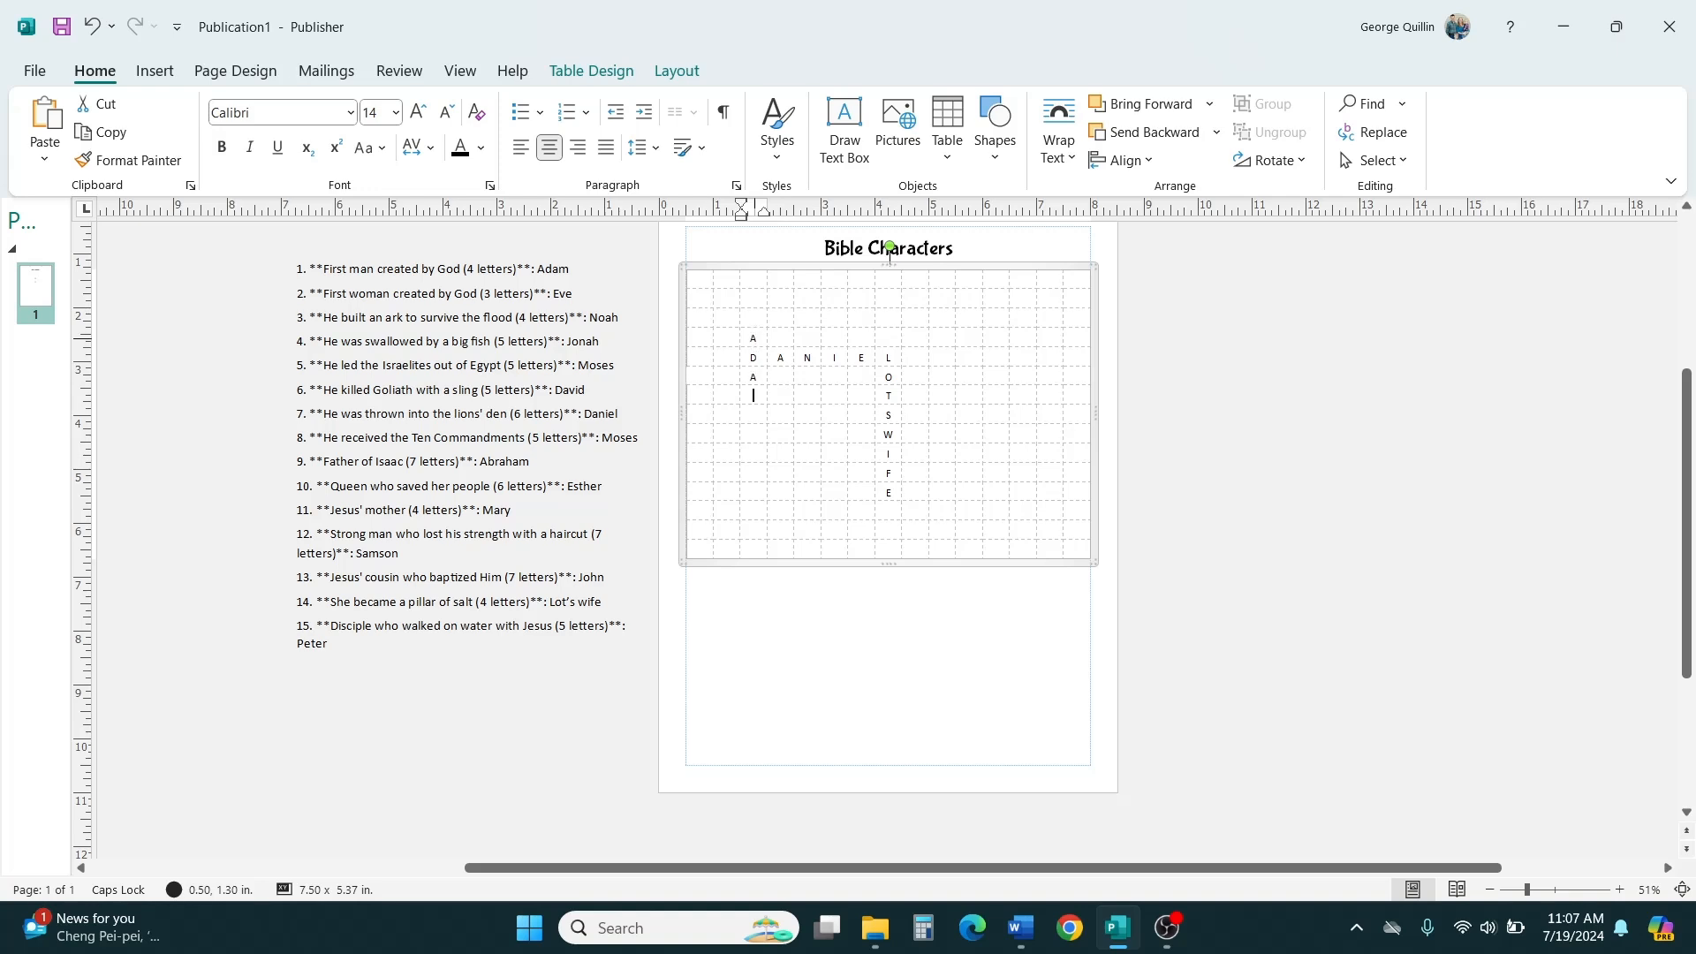
{"action": "type", "text": "M"}
Spell MARY across row 7, starting from the M of ADAM.
{"action": "key", "text": "Tab"}
{"action": "key", "text": "Tab"}
{"action": "key", "text": "Tab"}
{"action": "key", "text": "shift+Tab"}
{"action": "key", "text": "shift+Tab"}
{"action": "type", "text": "A"}
{"action": "key", "text": "Tab"}
{"action": "type", "text": "R"}
{"action": "key", "text": "Tab"}
{"action": "type", "text": "Y"}
Spell SAMSON across, starting from the S of LOTSWIFE, one letter per cell.
{"action": "left_click", "coordinate": [904, 416]}
{"action": "type", "text": "A"}
{"action": "key", "text": "Tab"}
{"action": "type", "text": "M"}
{"action": "key", "text": "Tab"}
{"action": "type", "text": "S"}
{"action": "key", "text": "Tab"}
{"action": "type", "text": "O"}
{"action": "key", "text": "Tab"}
{"action": "type", "text": "N"}
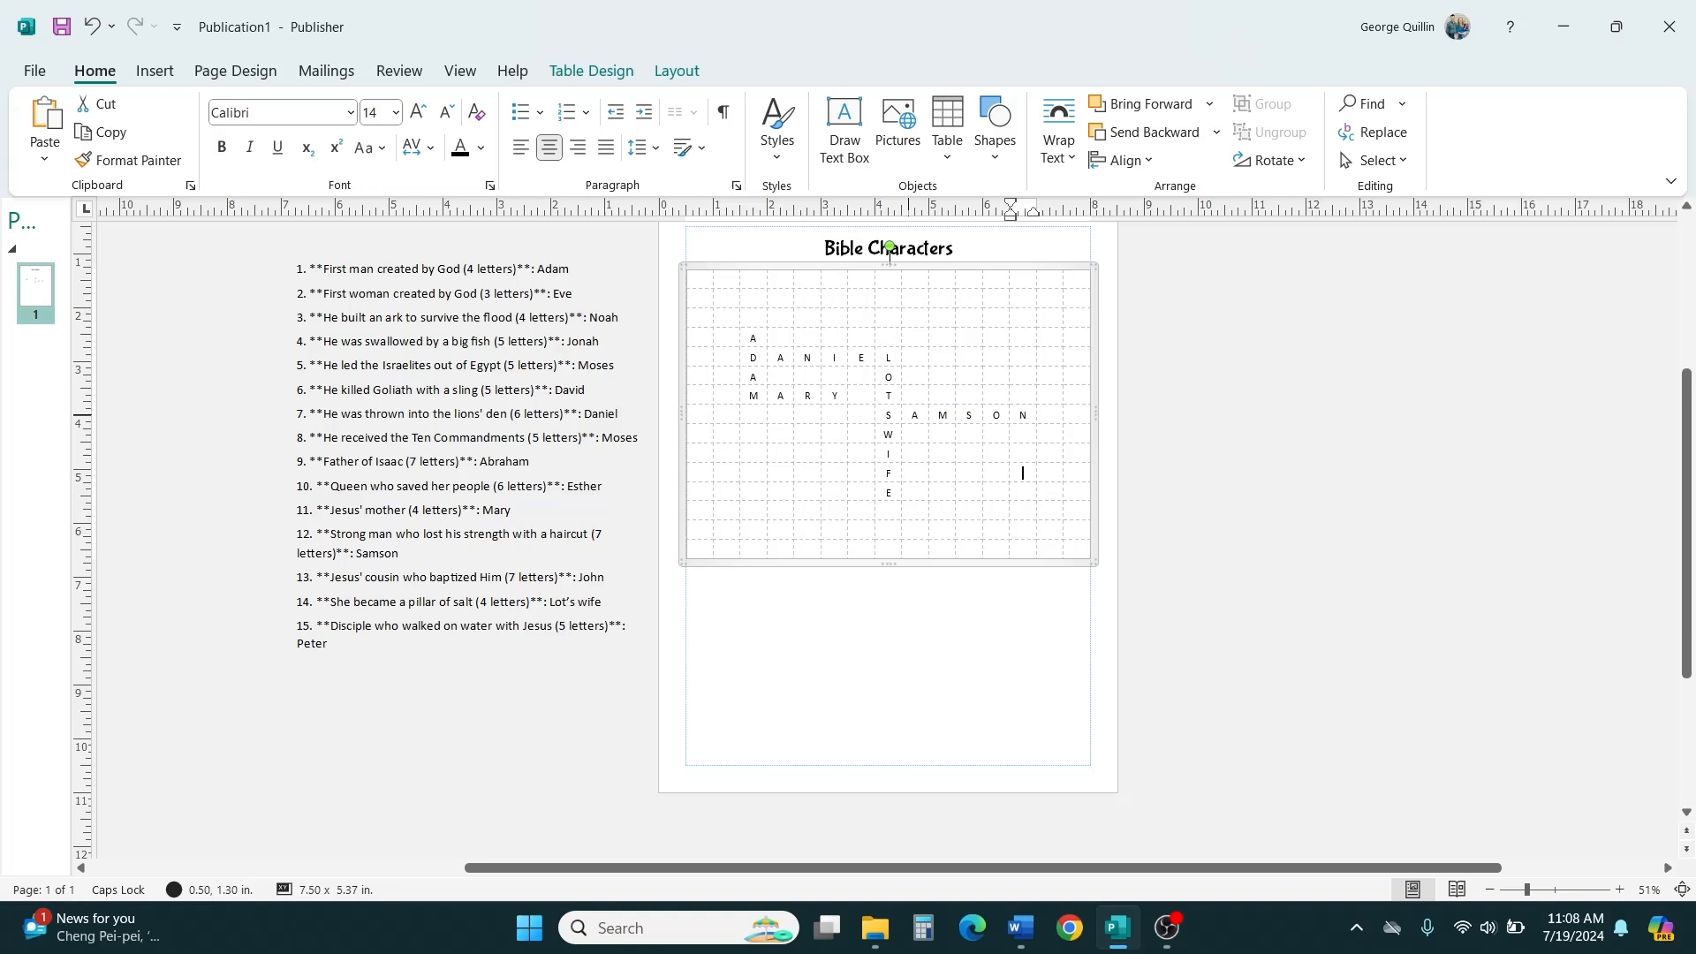
Spell MOSES across row 12 so that it shares the final E of LOTSWIFE.
{"action": "left_click", "coordinate": [916, 492]}
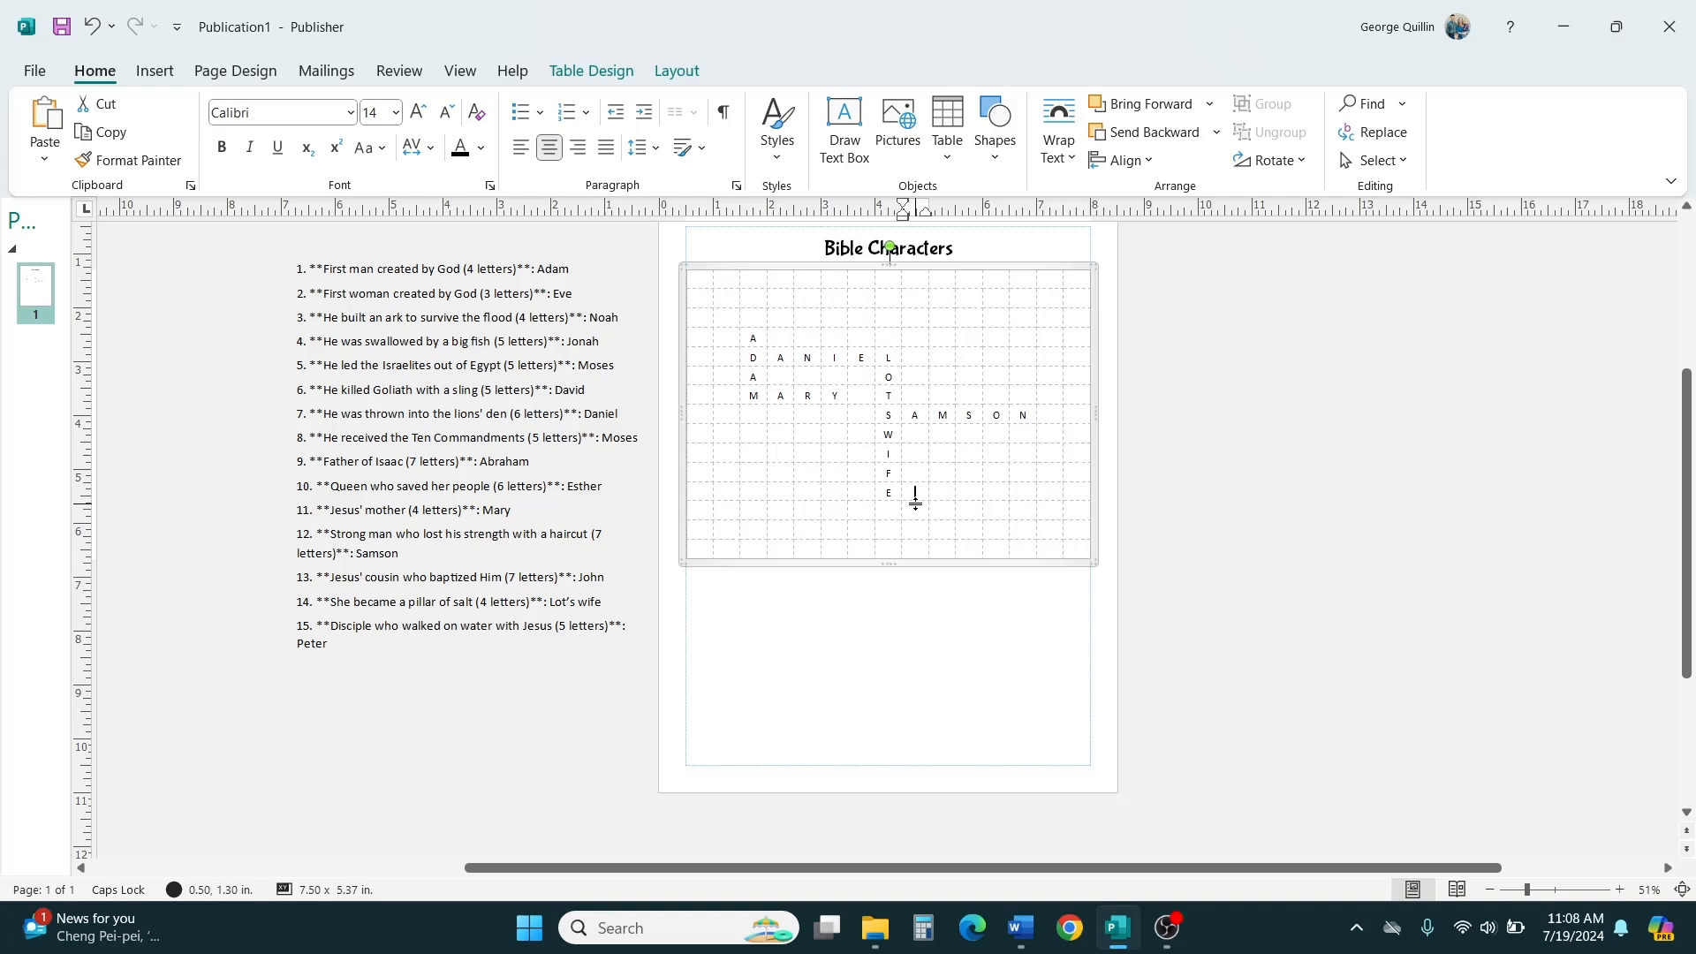
{"action": "key", "text": "Left"}
{"action": "key", "text": "Left"}
{"action": "key", "text": "Left"}
{"action": "key", "text": "Left"}
{"action": "key", "text": "Right"}
{"action": "key", "text": "Right"}
{"action": "key", "text": "Left"}
{"action": "key", "text": "Left"}
{"action": "type", "text": "M"}
{"action": "key", "text": "Right"}
{"action": "type", "text": "O"}
{"action": "key", "text": "Right"}
{"action": "type", "text": "S"}
{"action": "key", "text": "Right"}
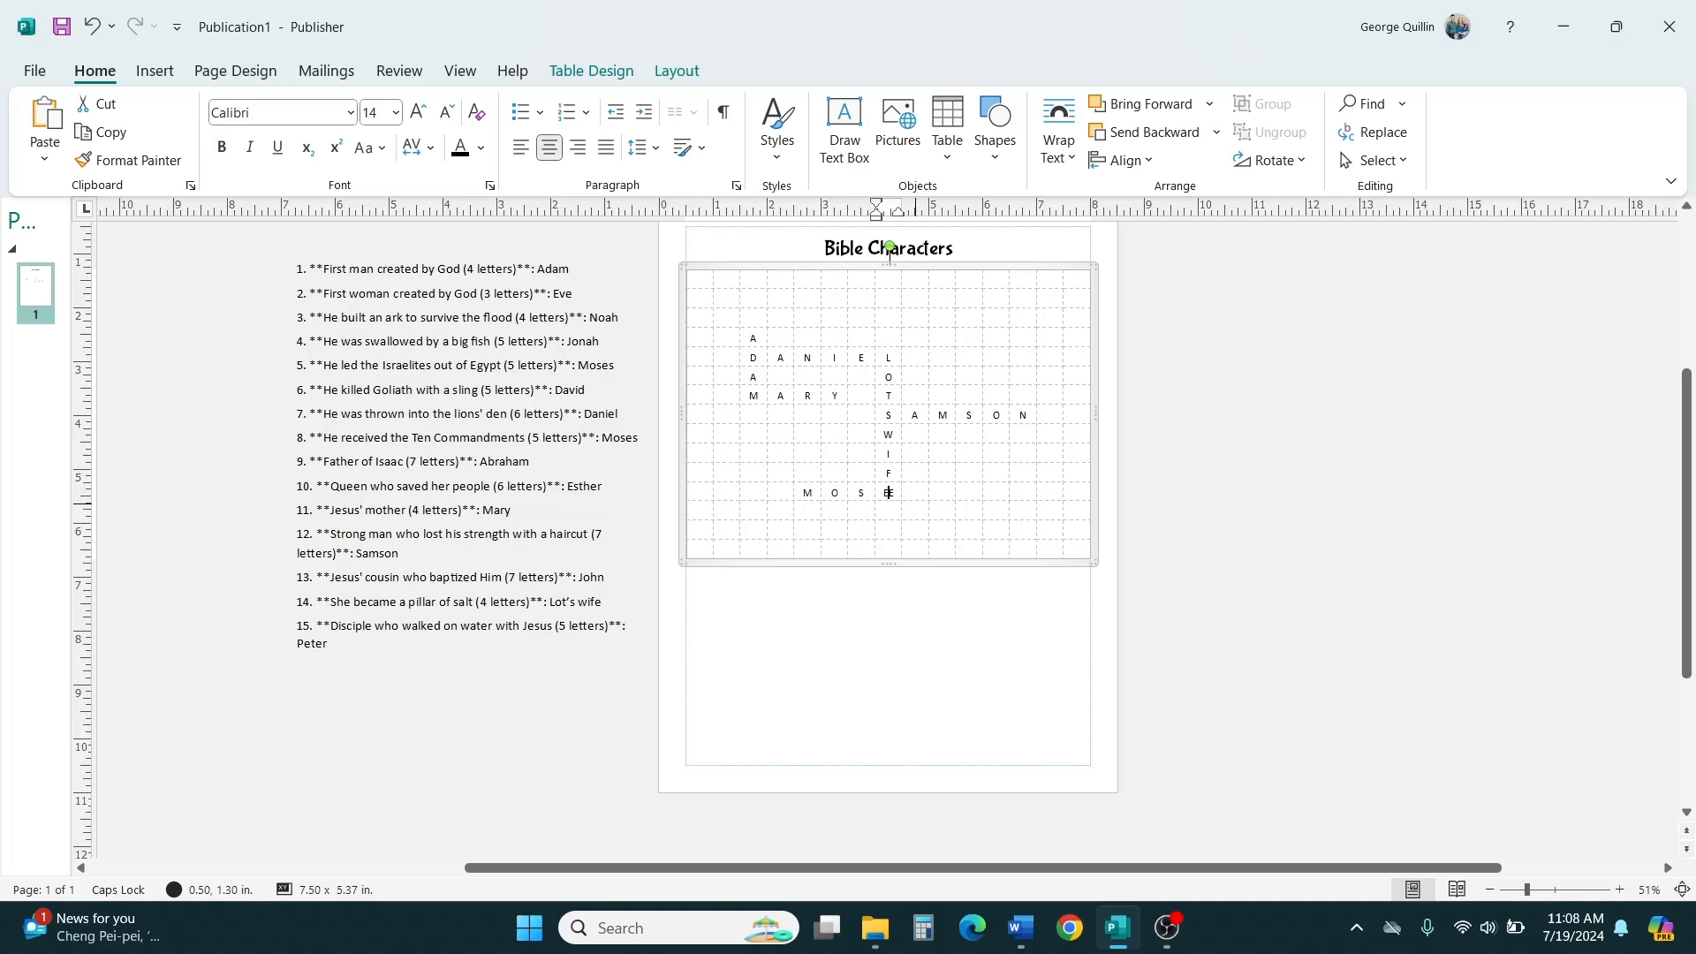
{"action": "type", "text": "E"}
{"action": "key", "text": "BackSpace"}
{"action": "type", "text": "S"}
{"action": "key", "text": "BackSpace"}
{"action": "key", "text": "Right"}
{"action": "type", "text": "S"}
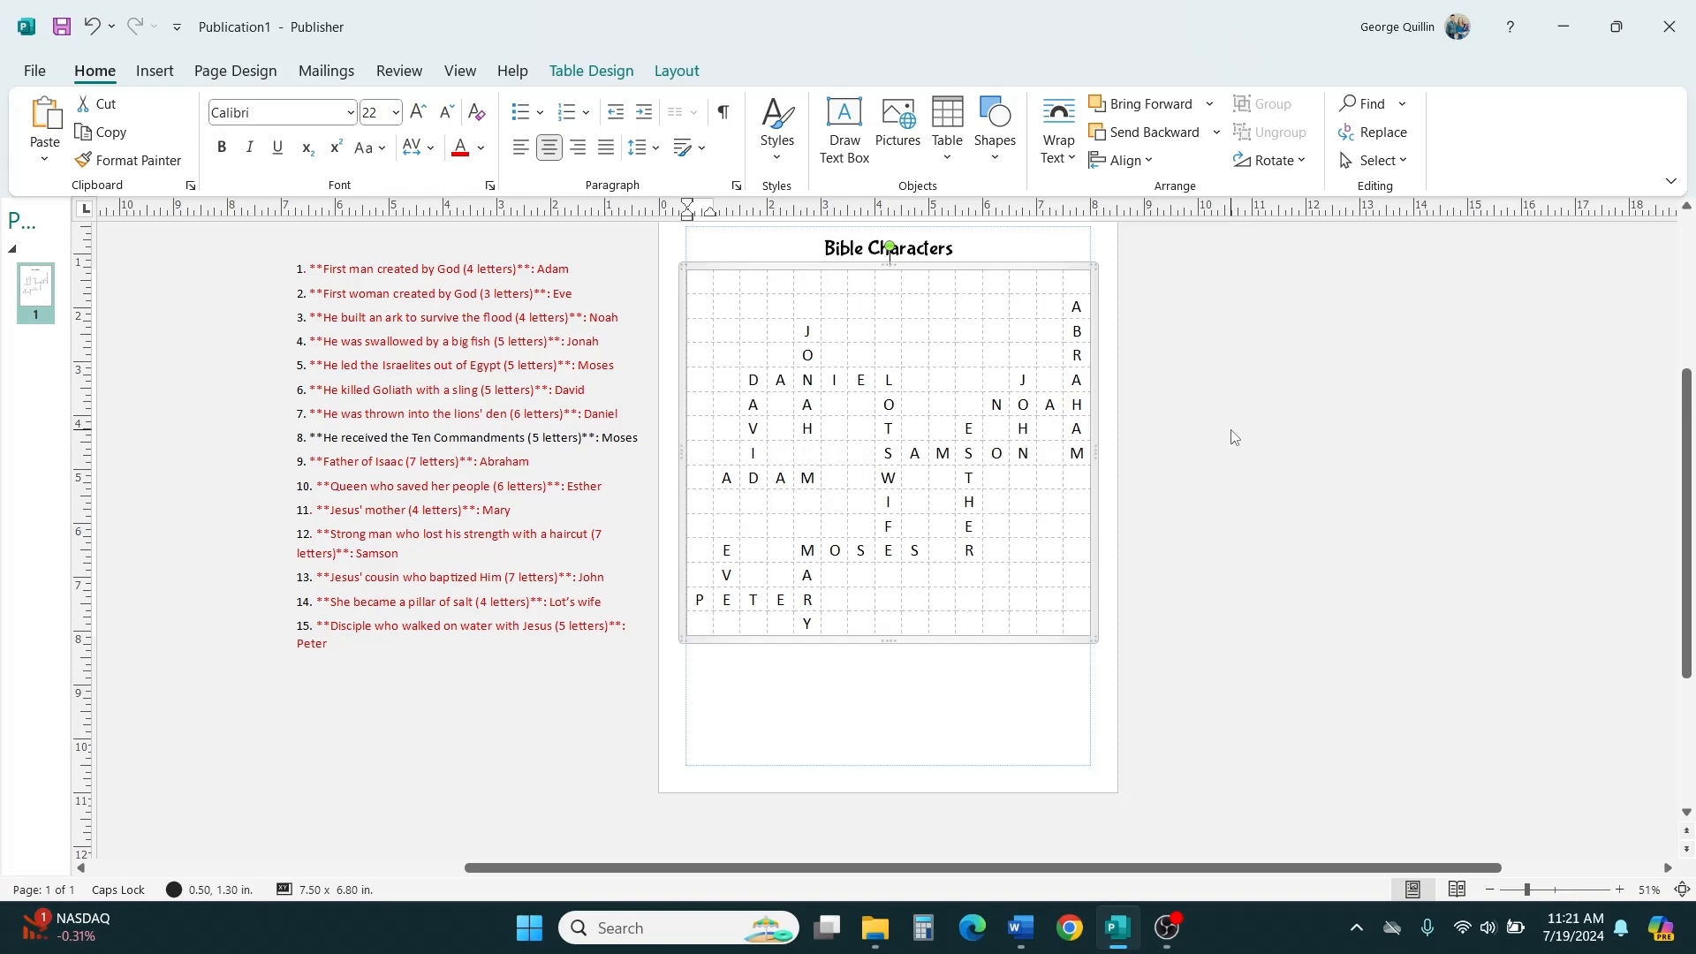
Apply all borders to the JONAH cells with a ¾ pt black line.
{"action": "left_click", "coordinate": [804, 331]}
{"action": "left_click_drag", "start_coordinate": [801, 330], "coordinate": [795, 421]}
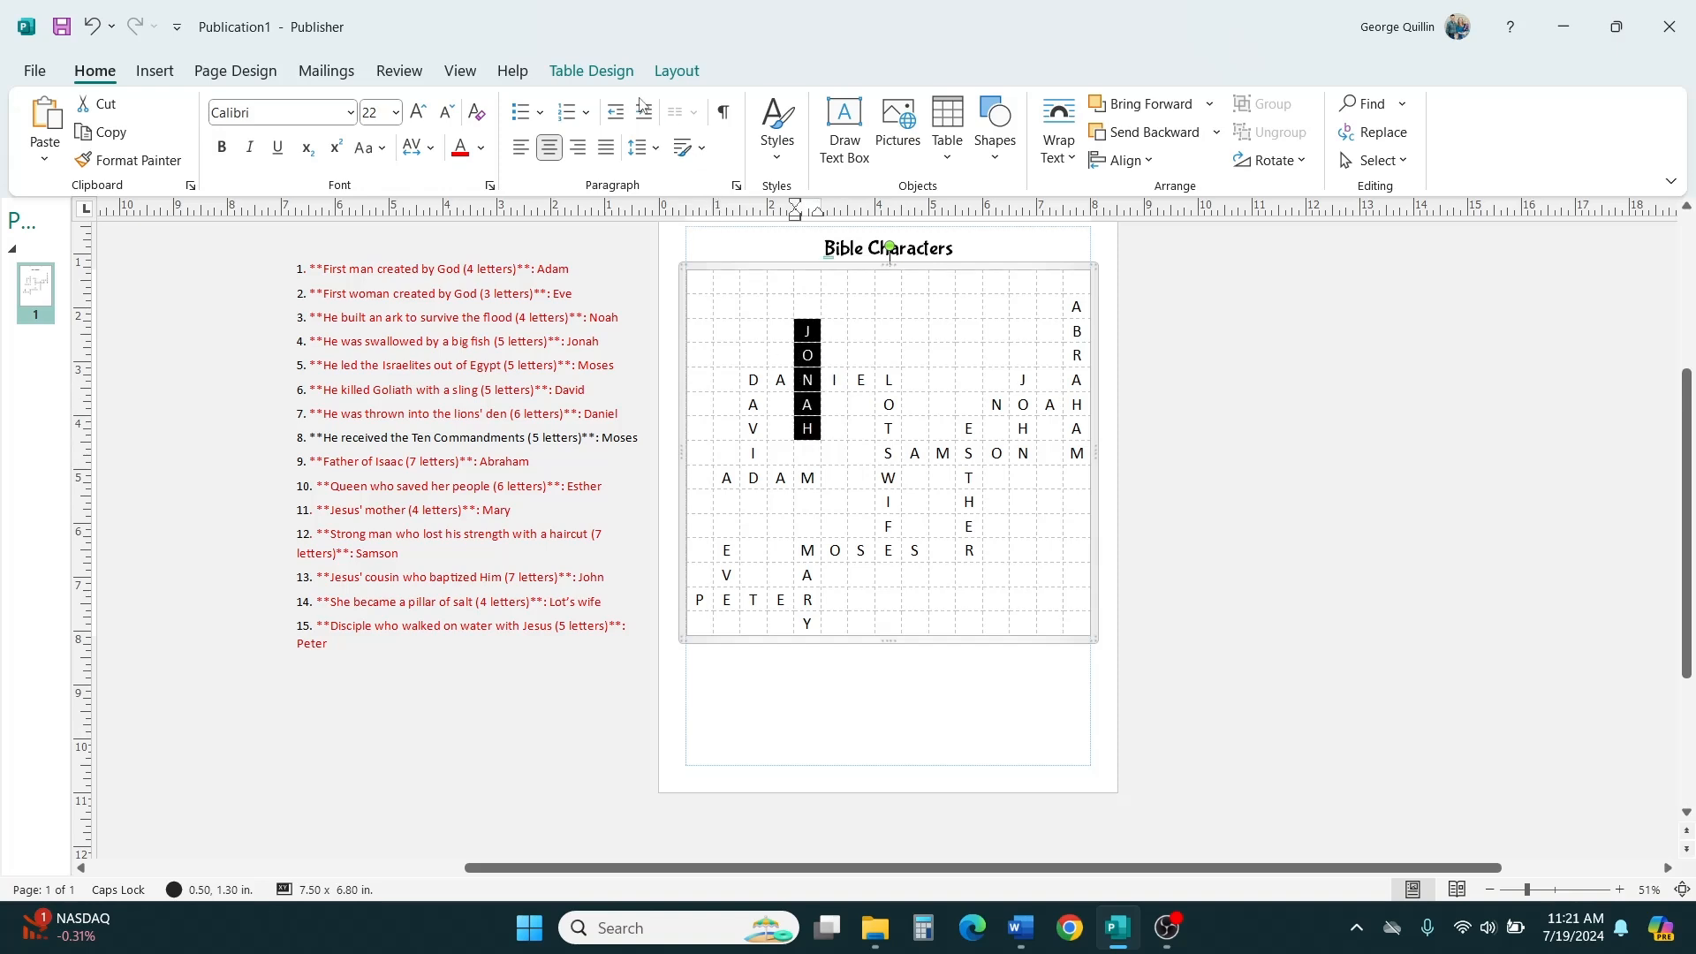
{"action": "left_click", "coordinate": [620, 75]}
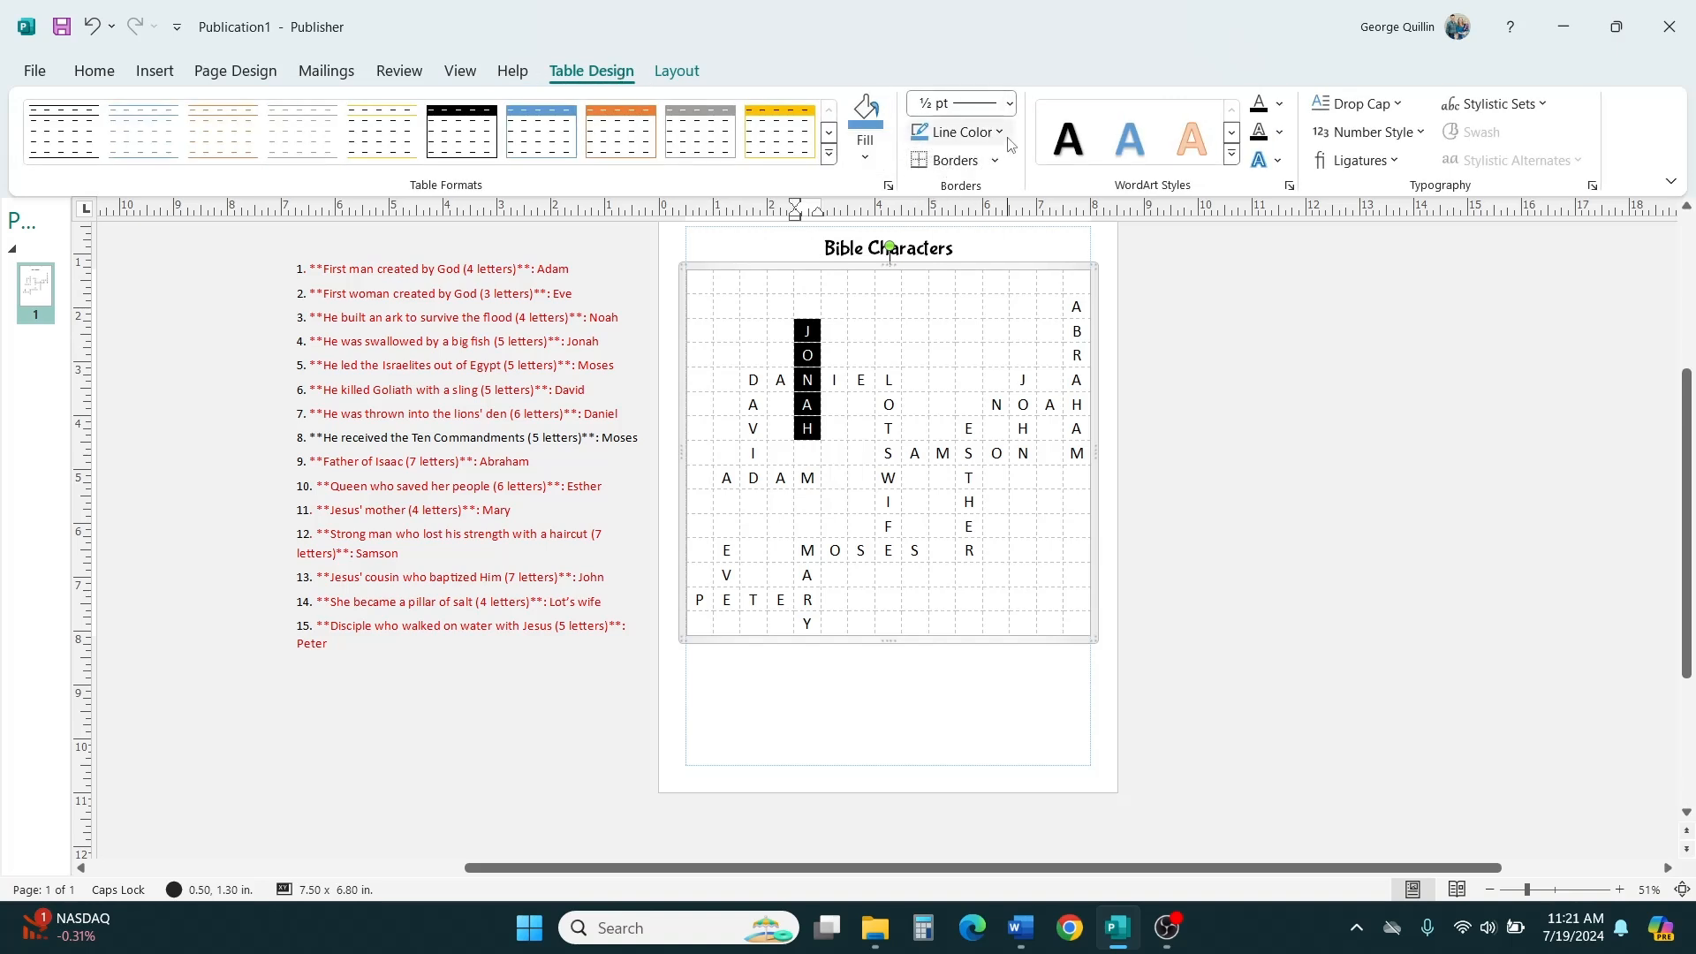
{"action": "left_click", "coordinate": [1010, 105]}
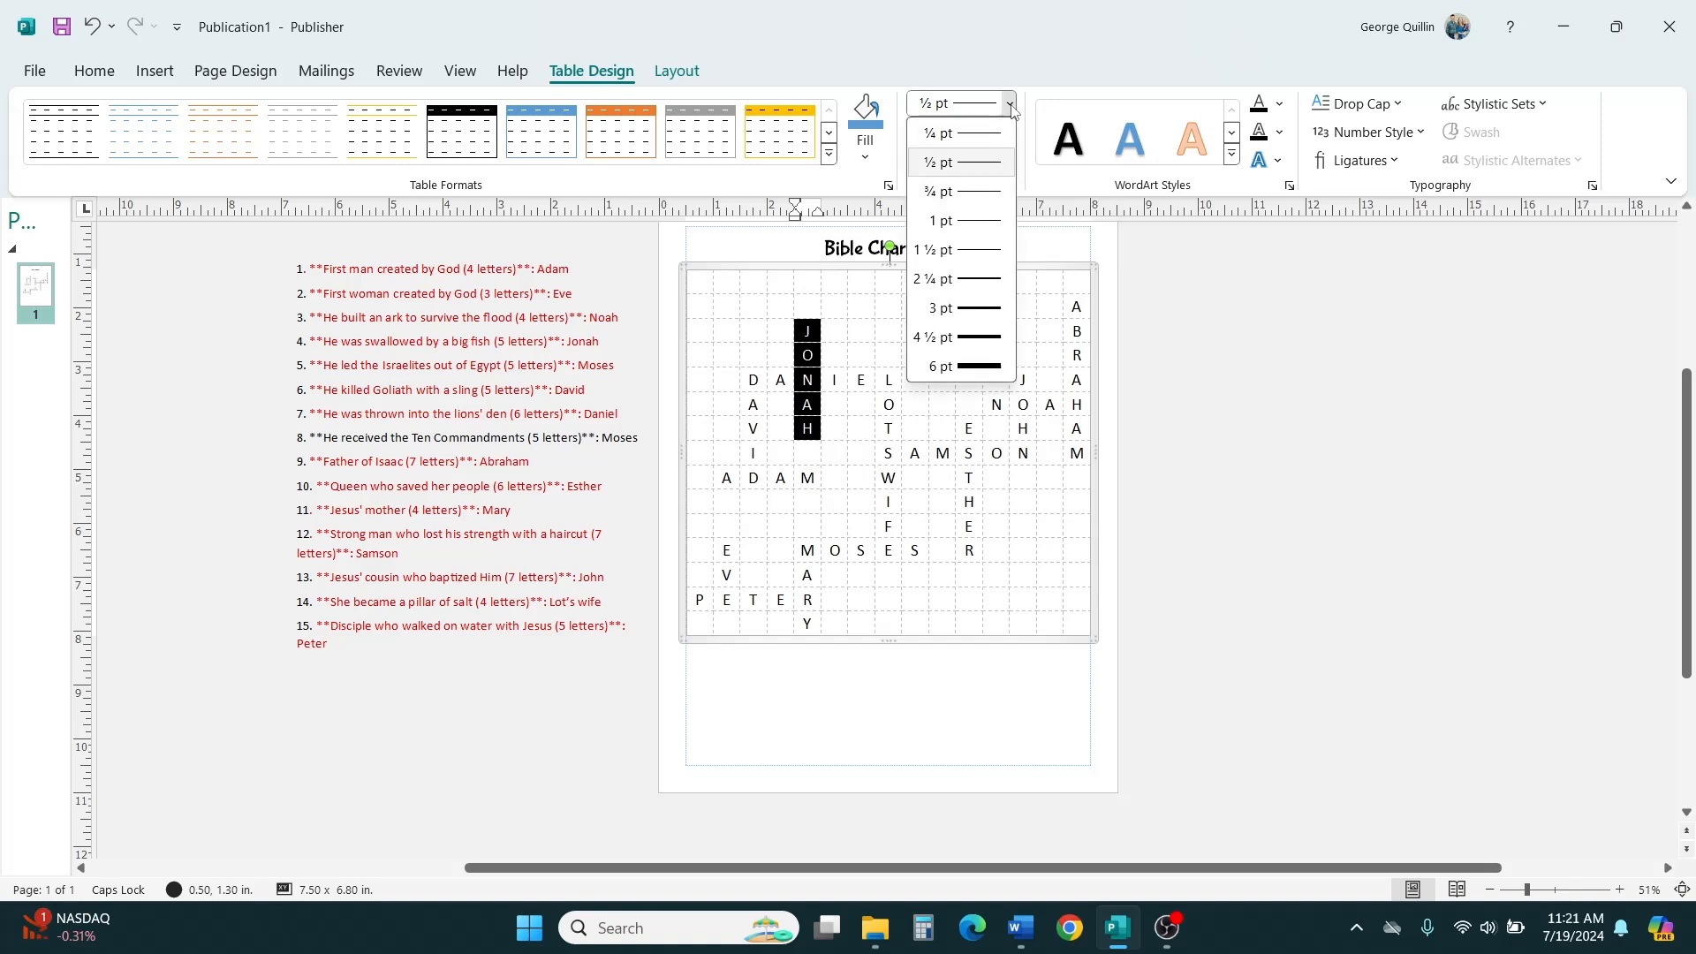
{"action": "left_click", "coordinate": [987, 191]}
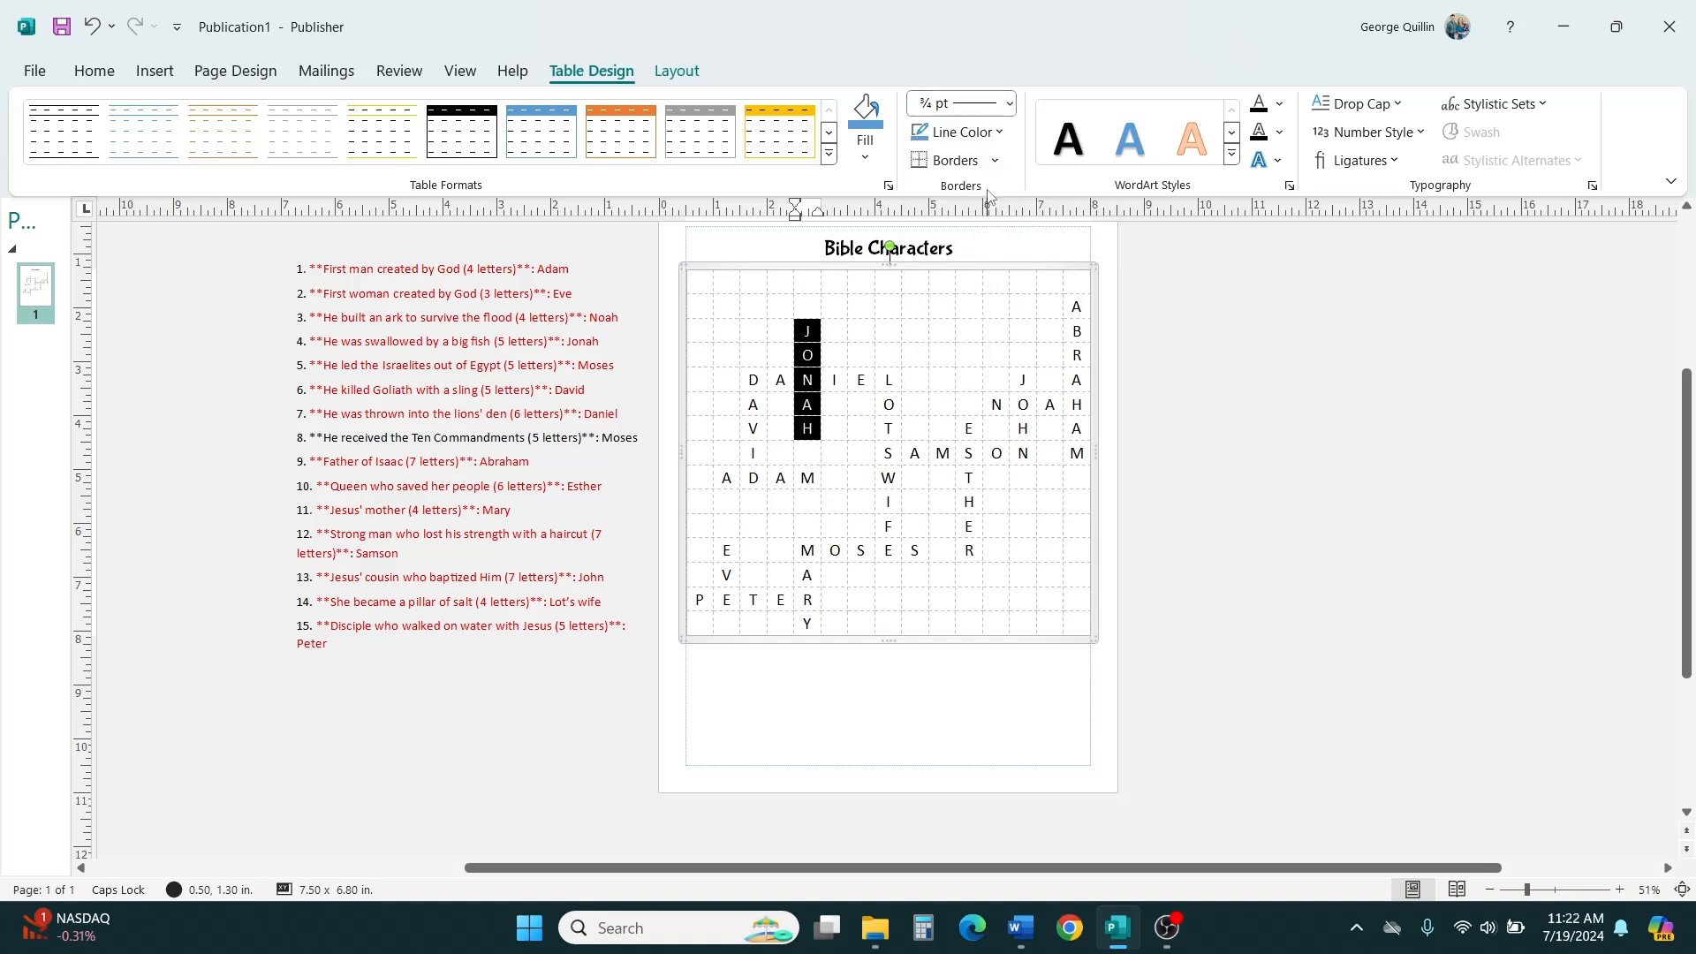
{"action": "left_click", "coordinate": [999, 132]}
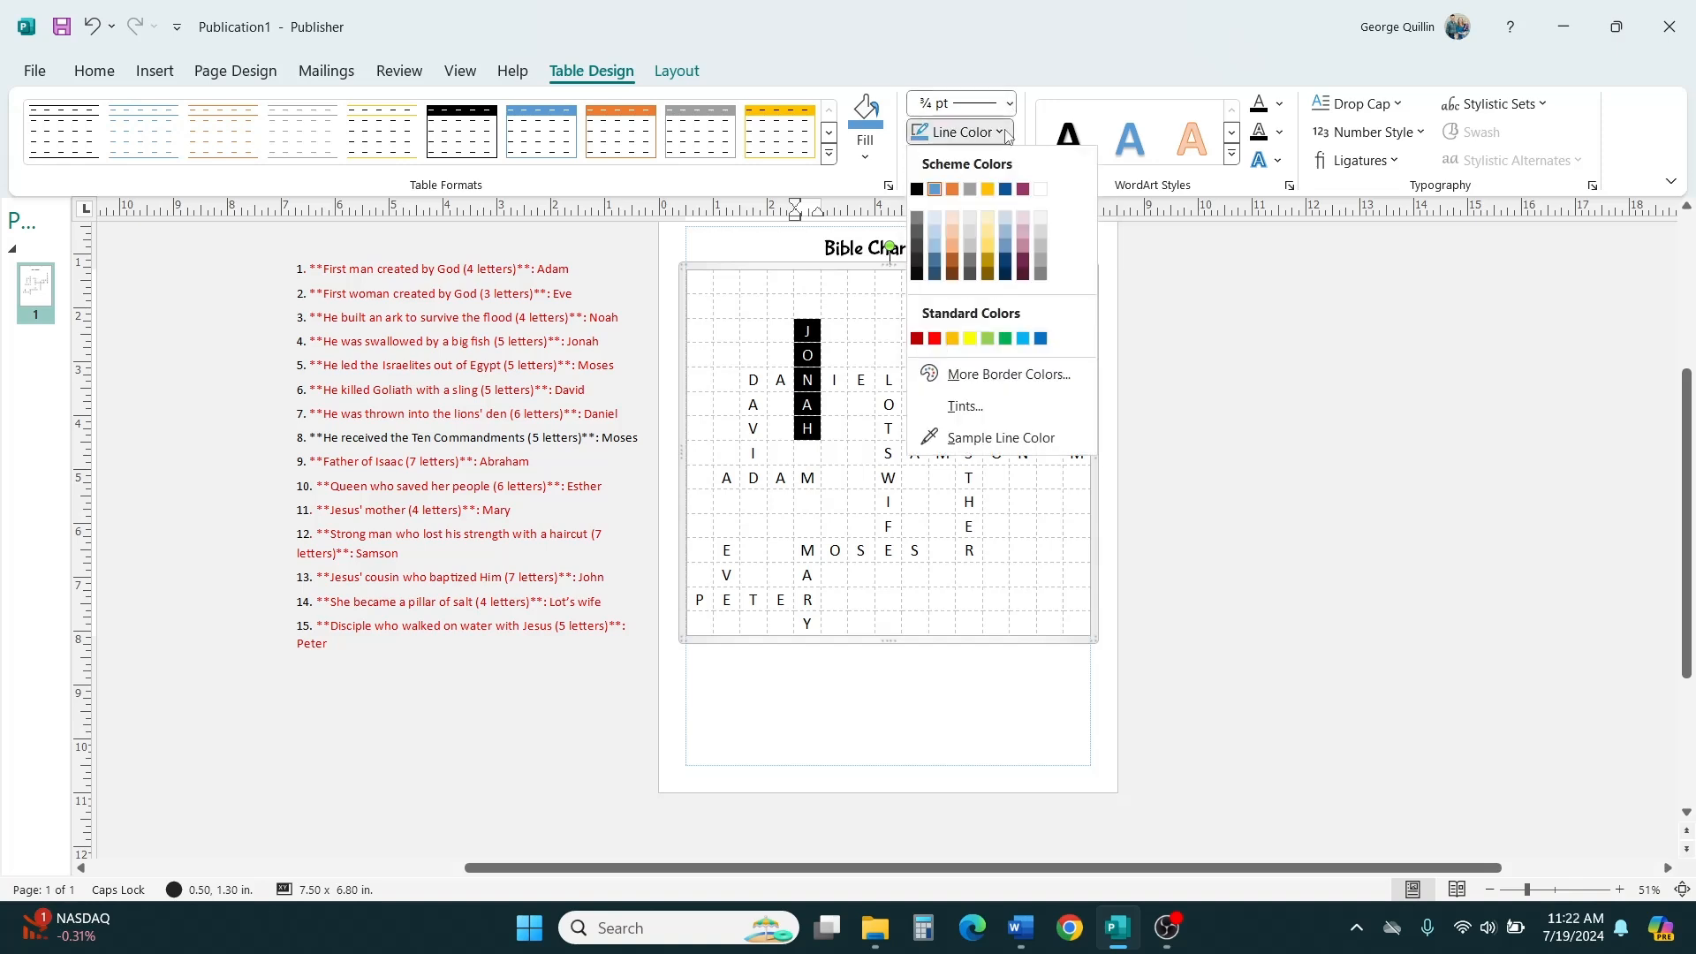
{"action": "left_click", "coordinate": [917, 189]}
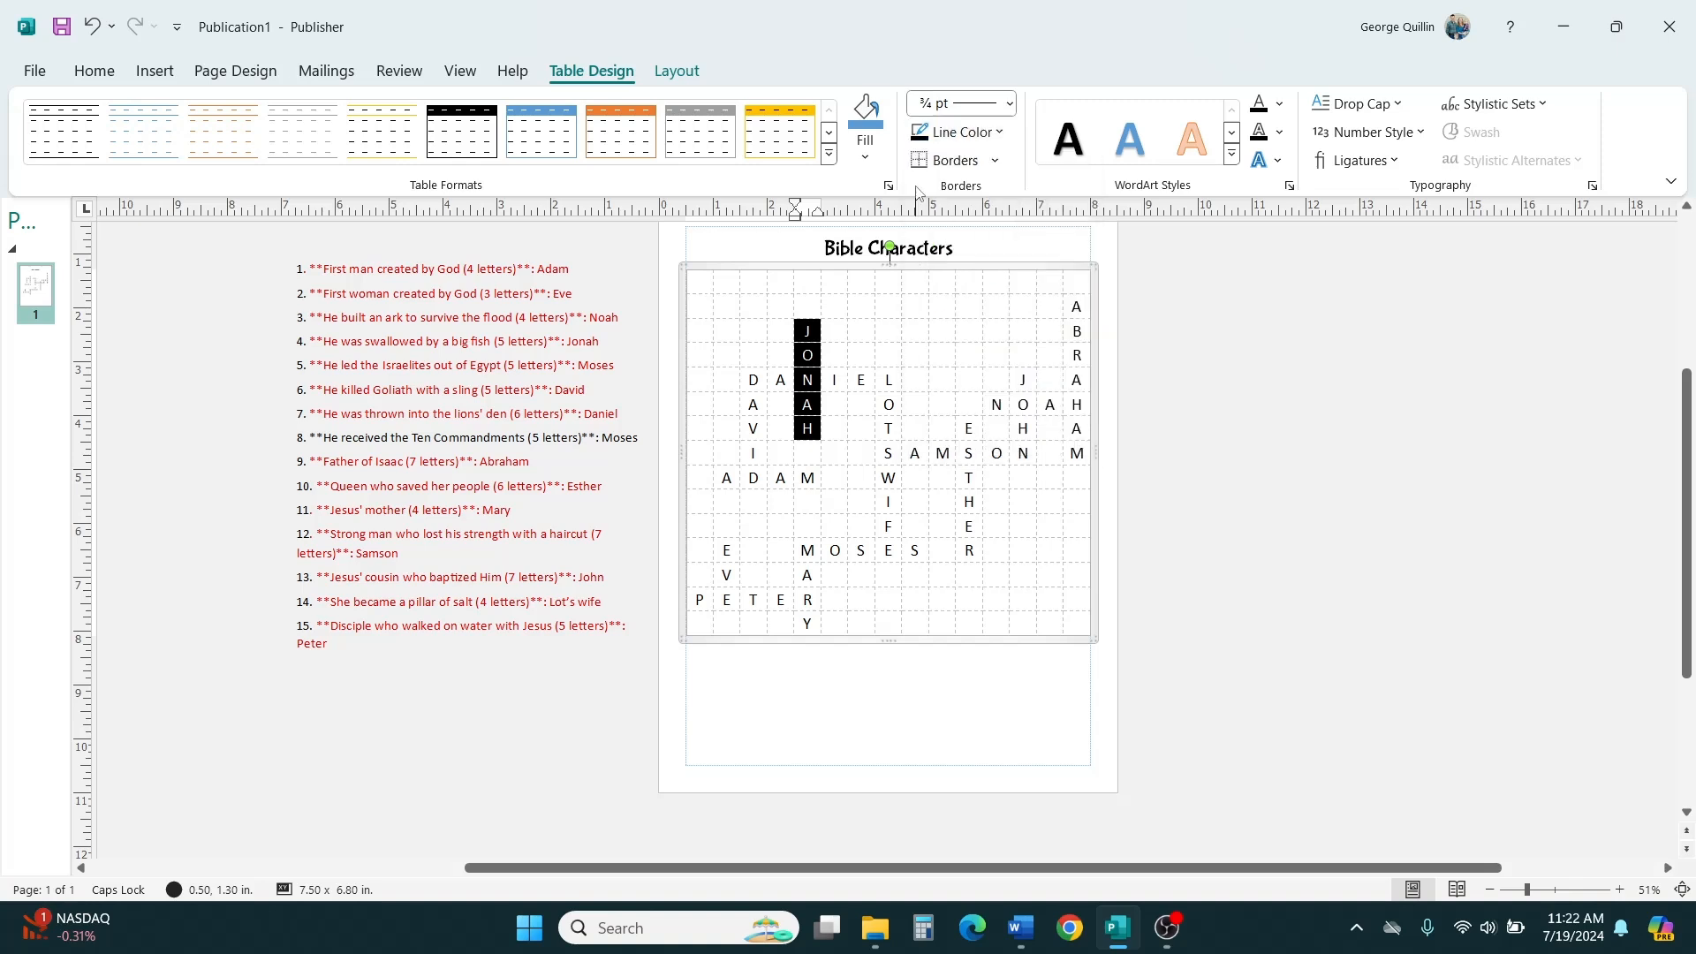
{"action": "left_click", "coordinate": [994, 162]}
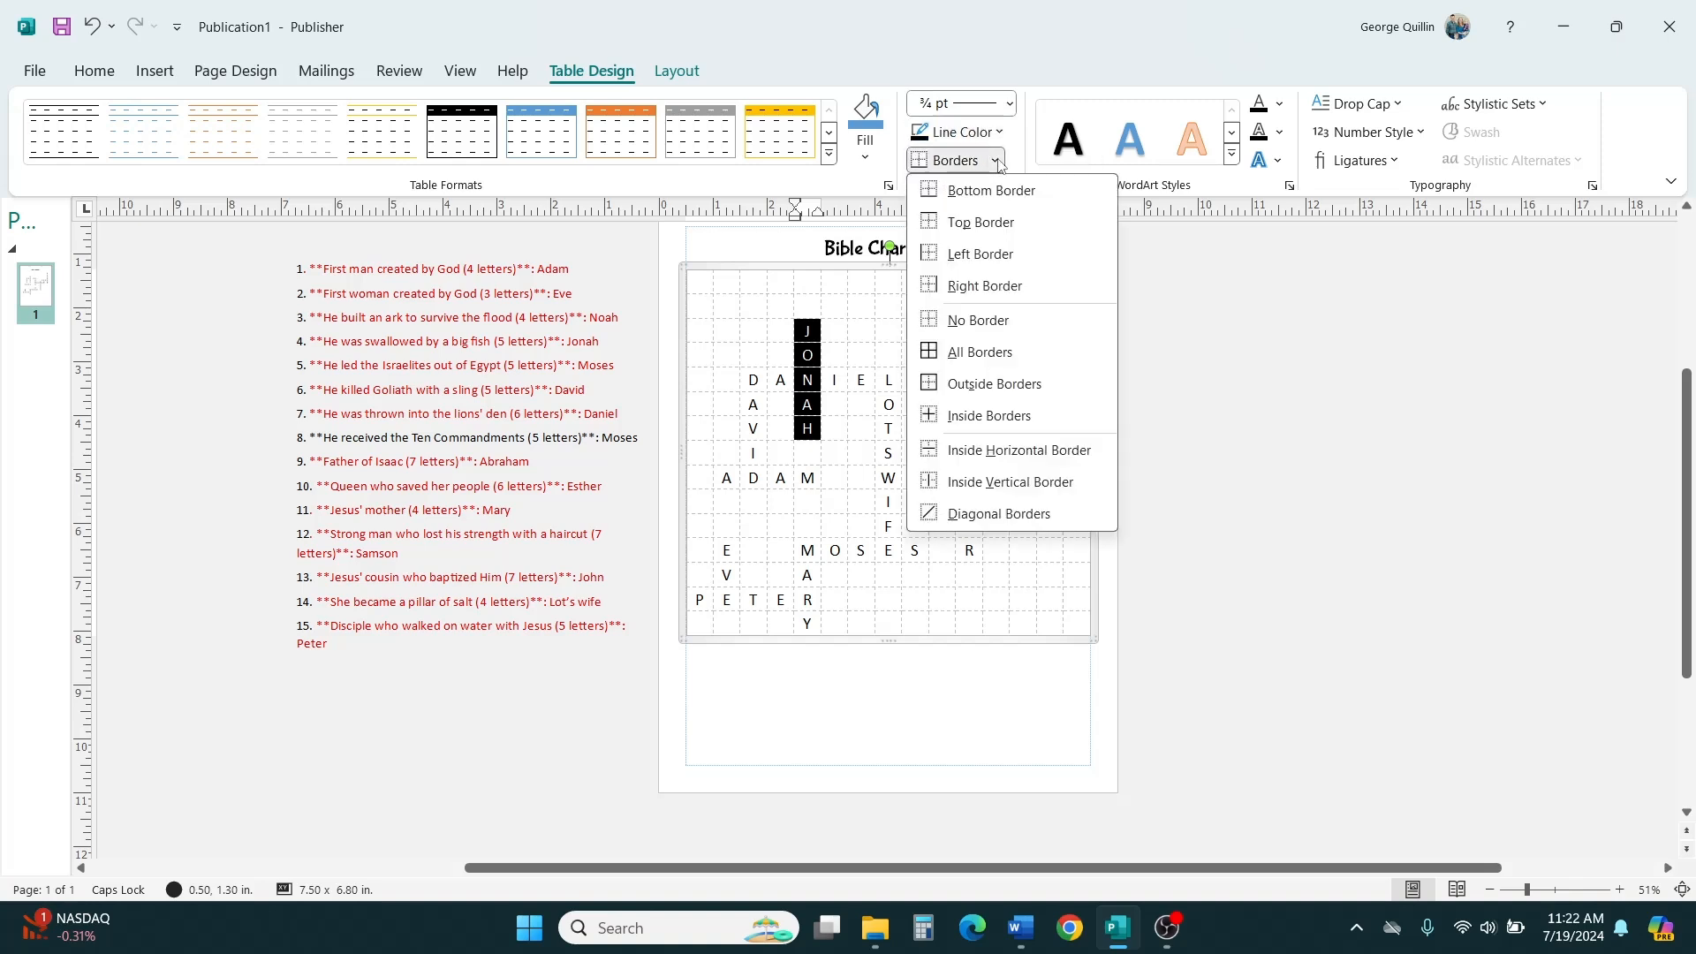
{"action": "left_click", "coordinate": [960, 352]}
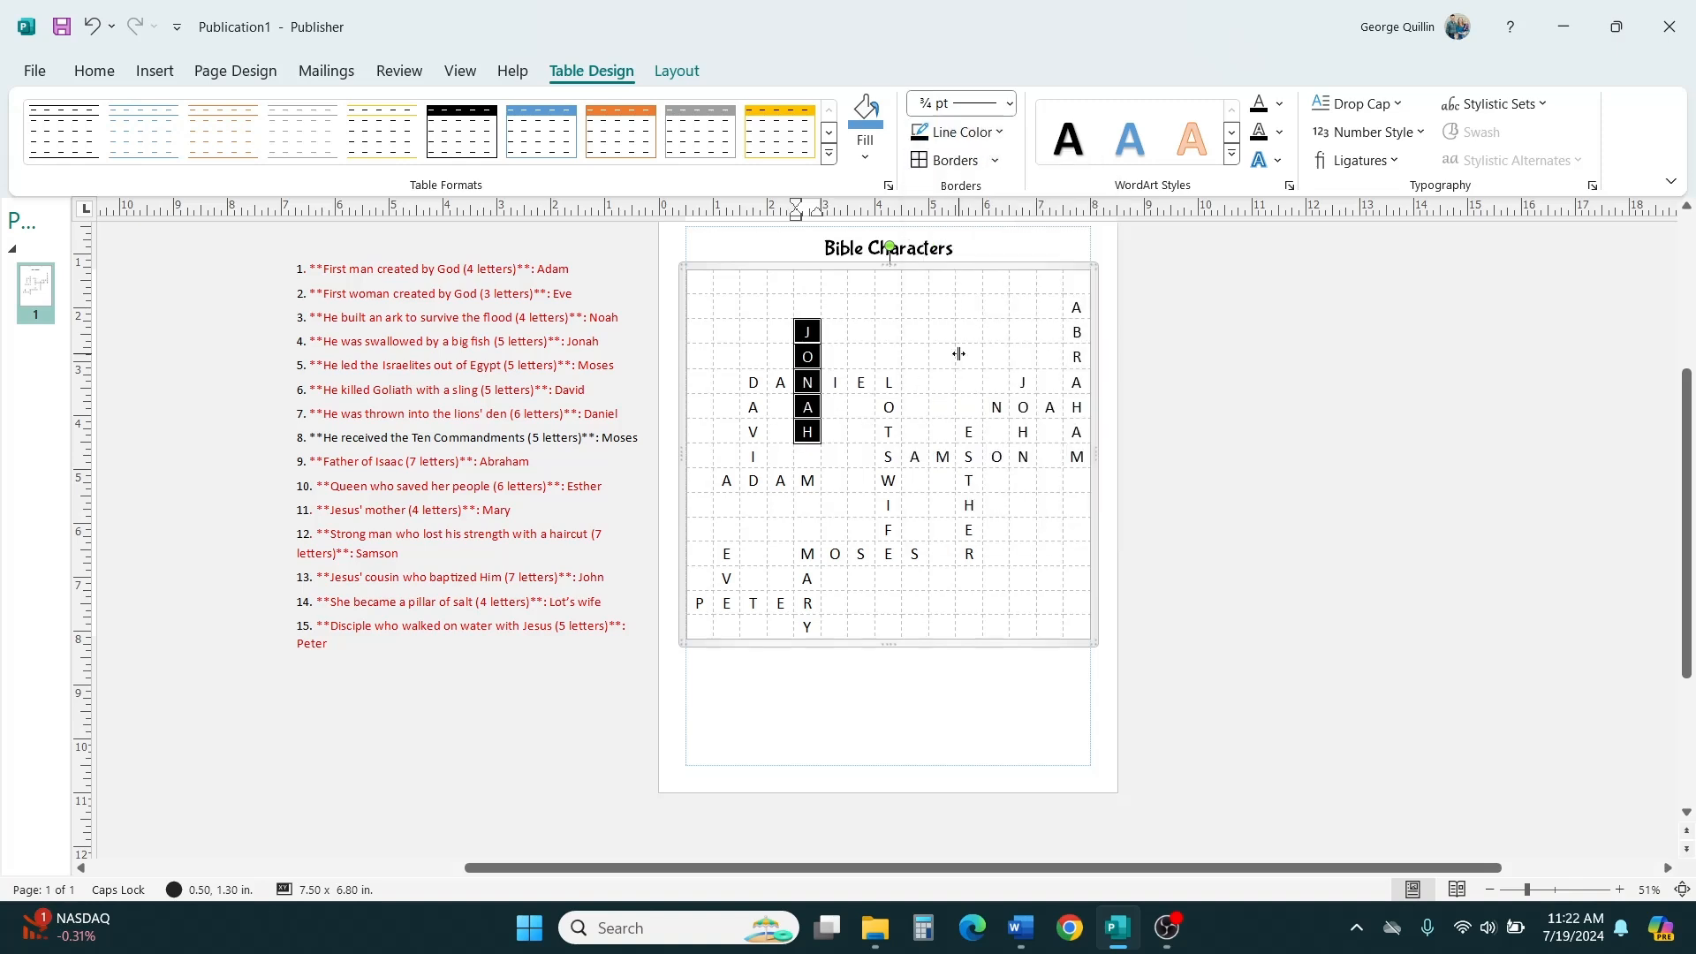
{"action": "left_click", "coordinate": [1158, 380]}
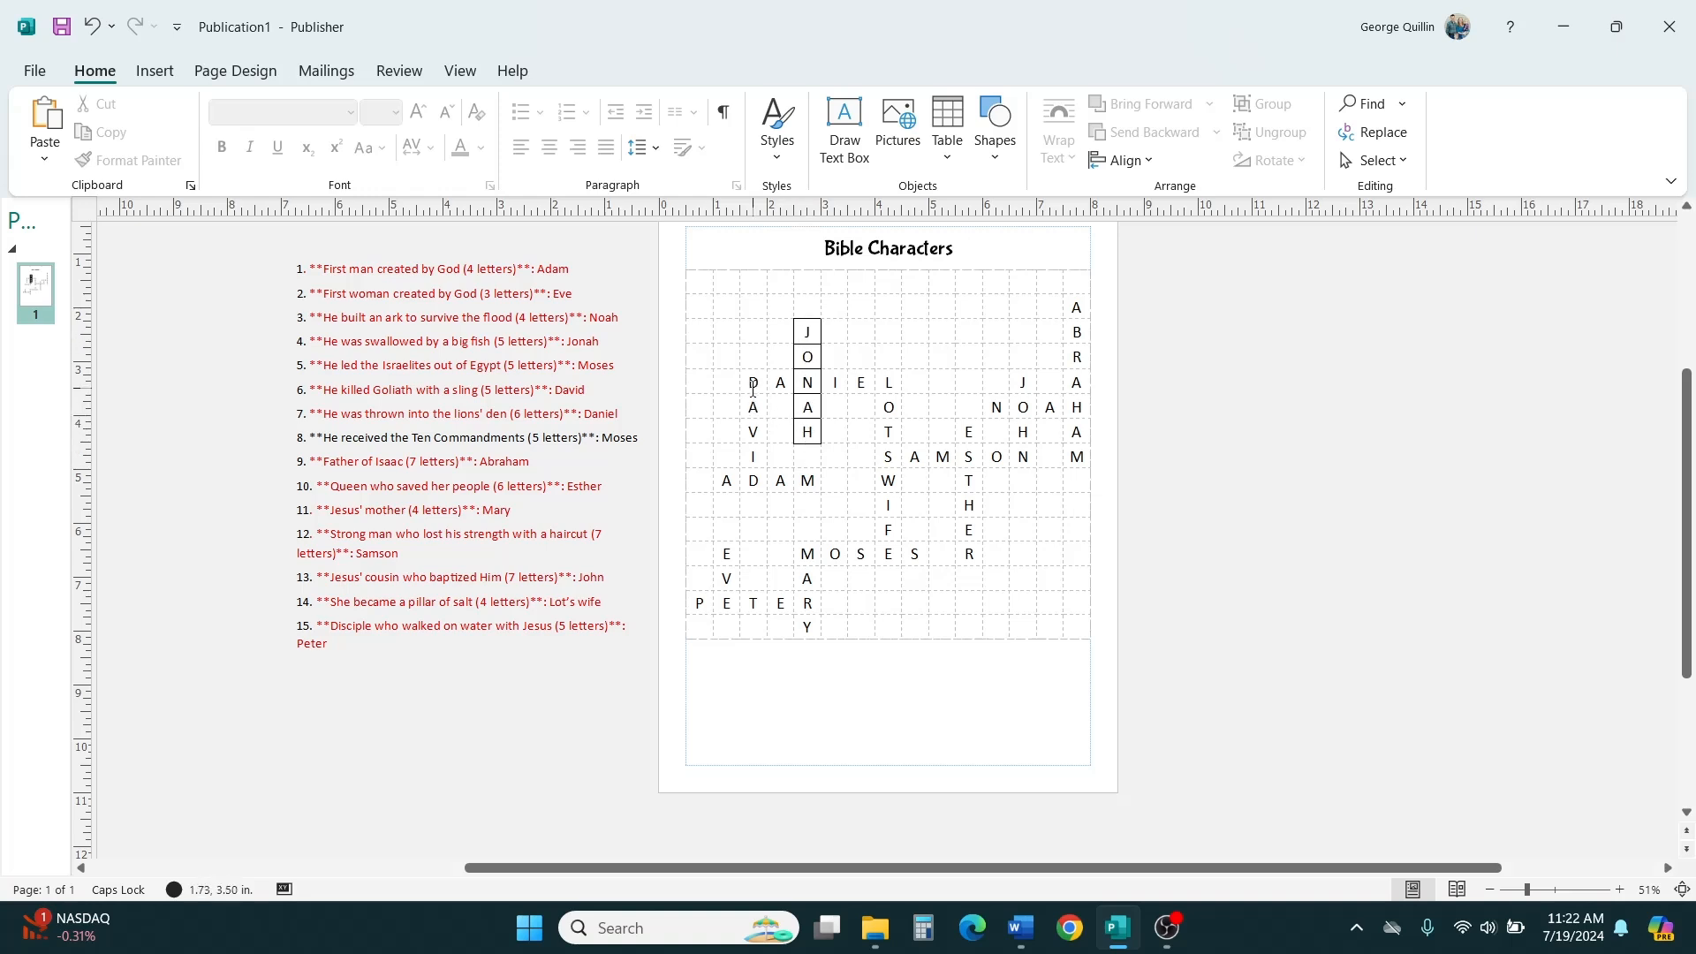
Apply the same all-borders outline to the DANIEL cells and the remaining letters of DAVID.
{"action": "left_click_drag", "start_coordinate": [753, 386], "coordinate": [892, 386]}
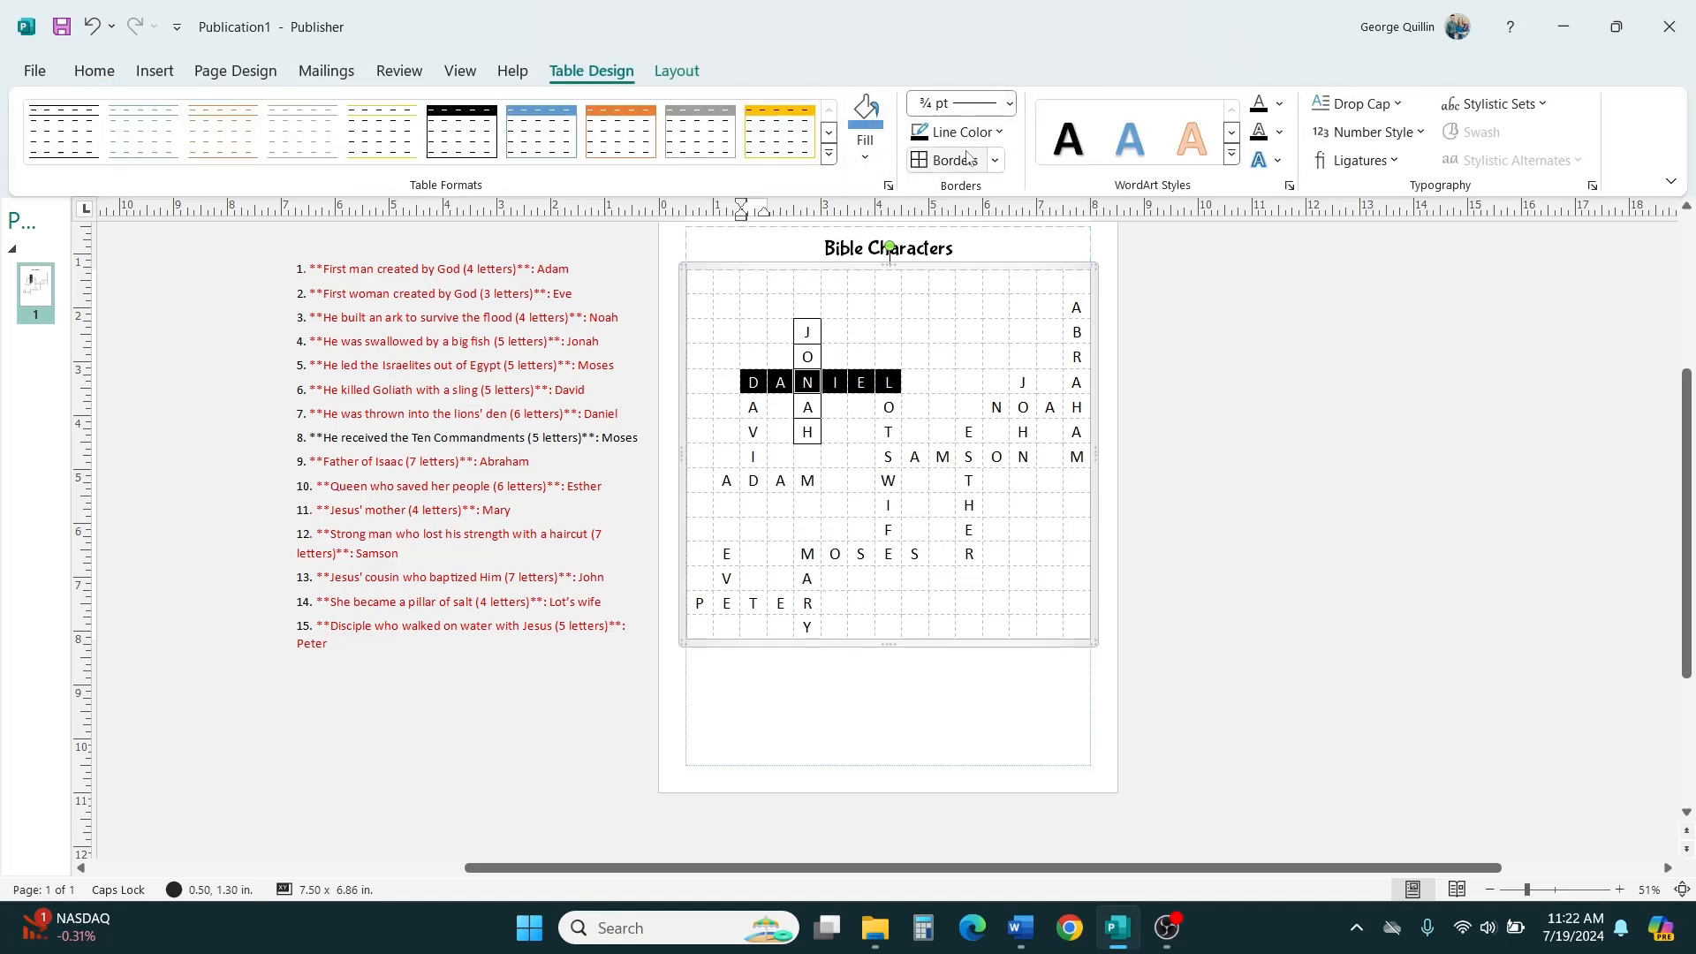
{"action": "left_click", "coordinate": [939, 160]}
{"action": "left_click", "coordinate": [1171, 299]}
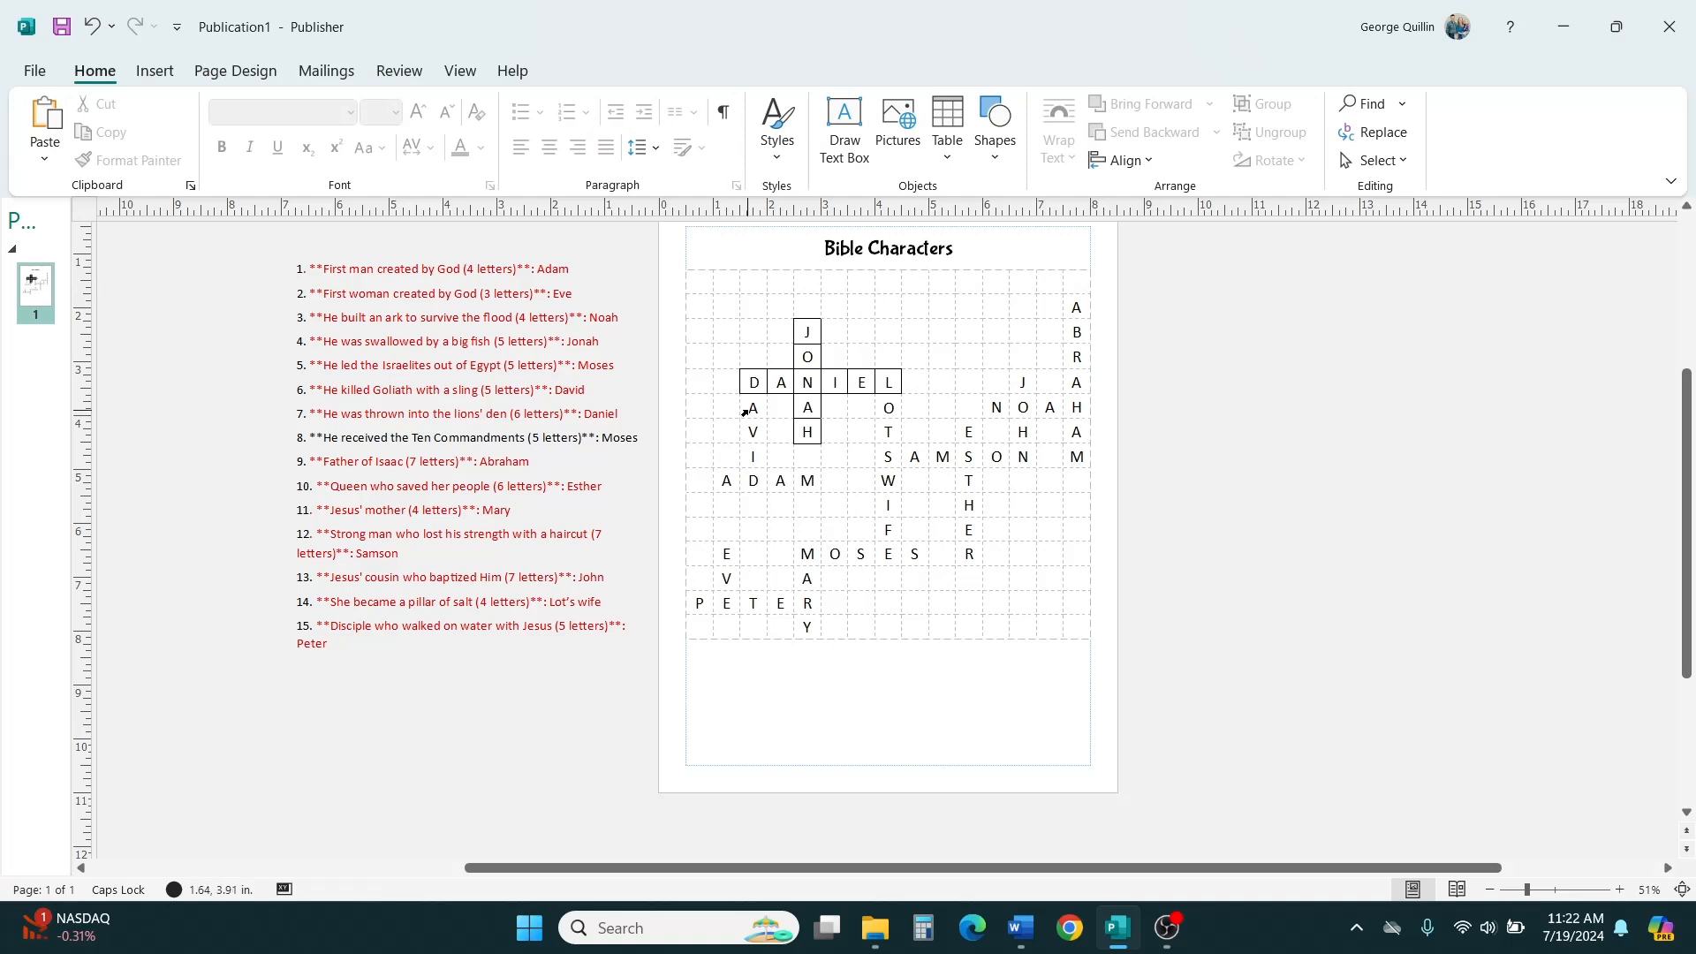
{"action": "left_click_drag", "start_coordinate": [747, 409], "coordinate": [753, 480]}
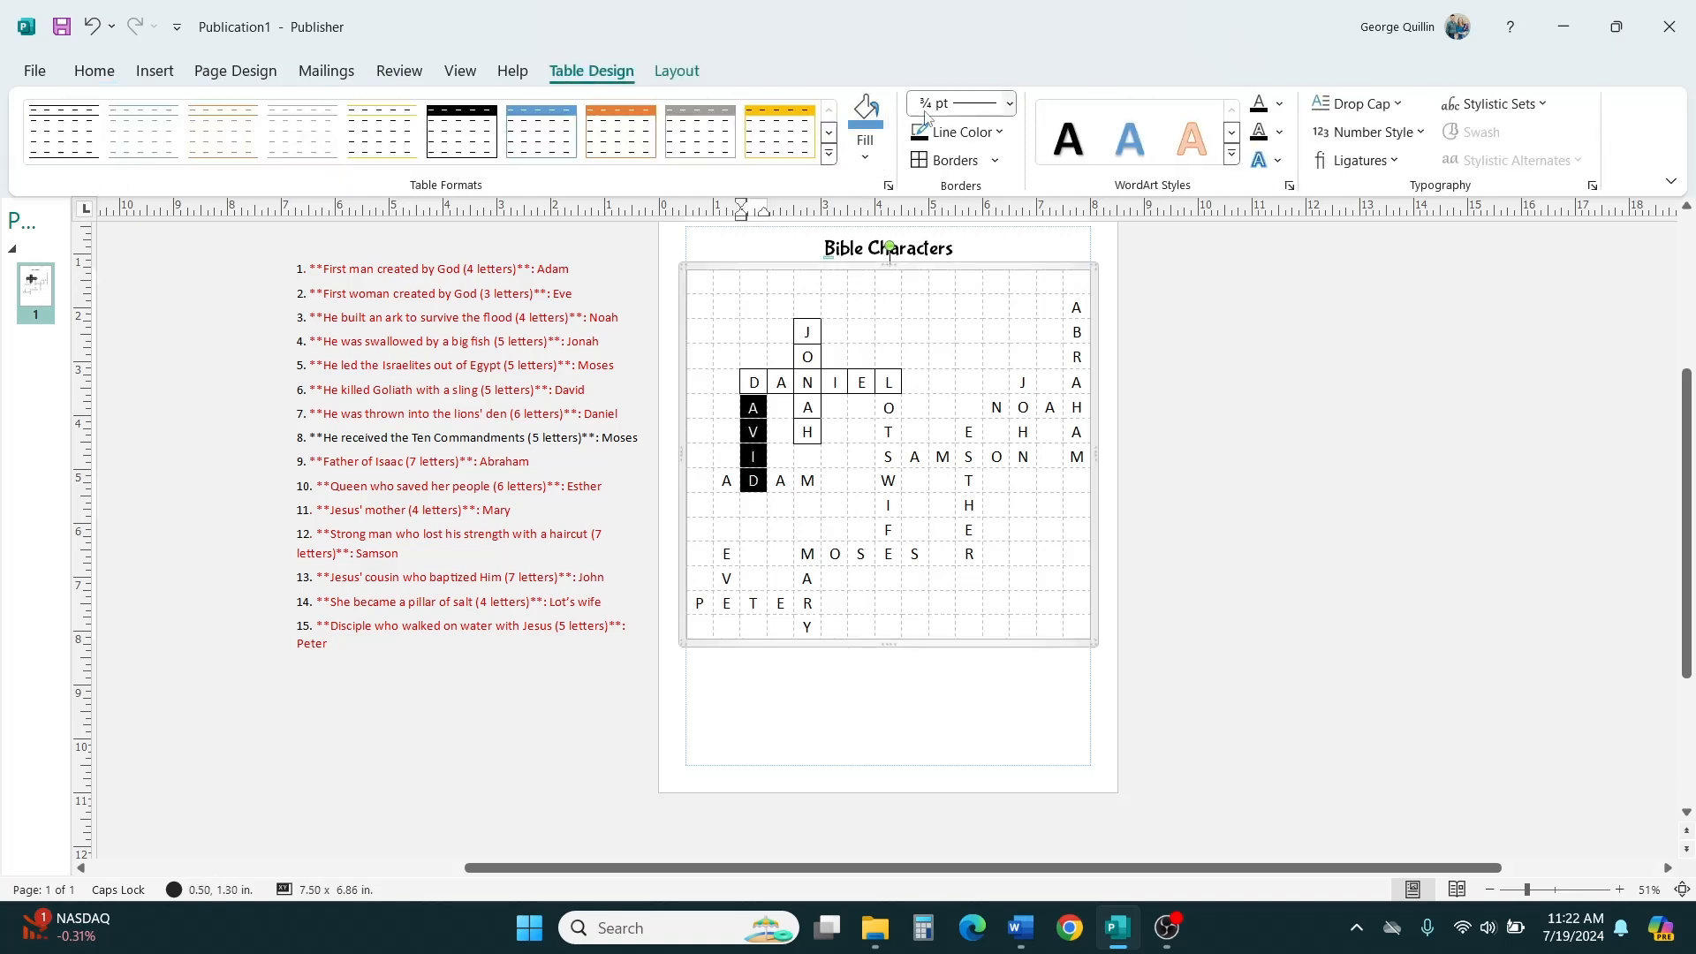
{"action": "left_click", "coordinate": [920, 167]}
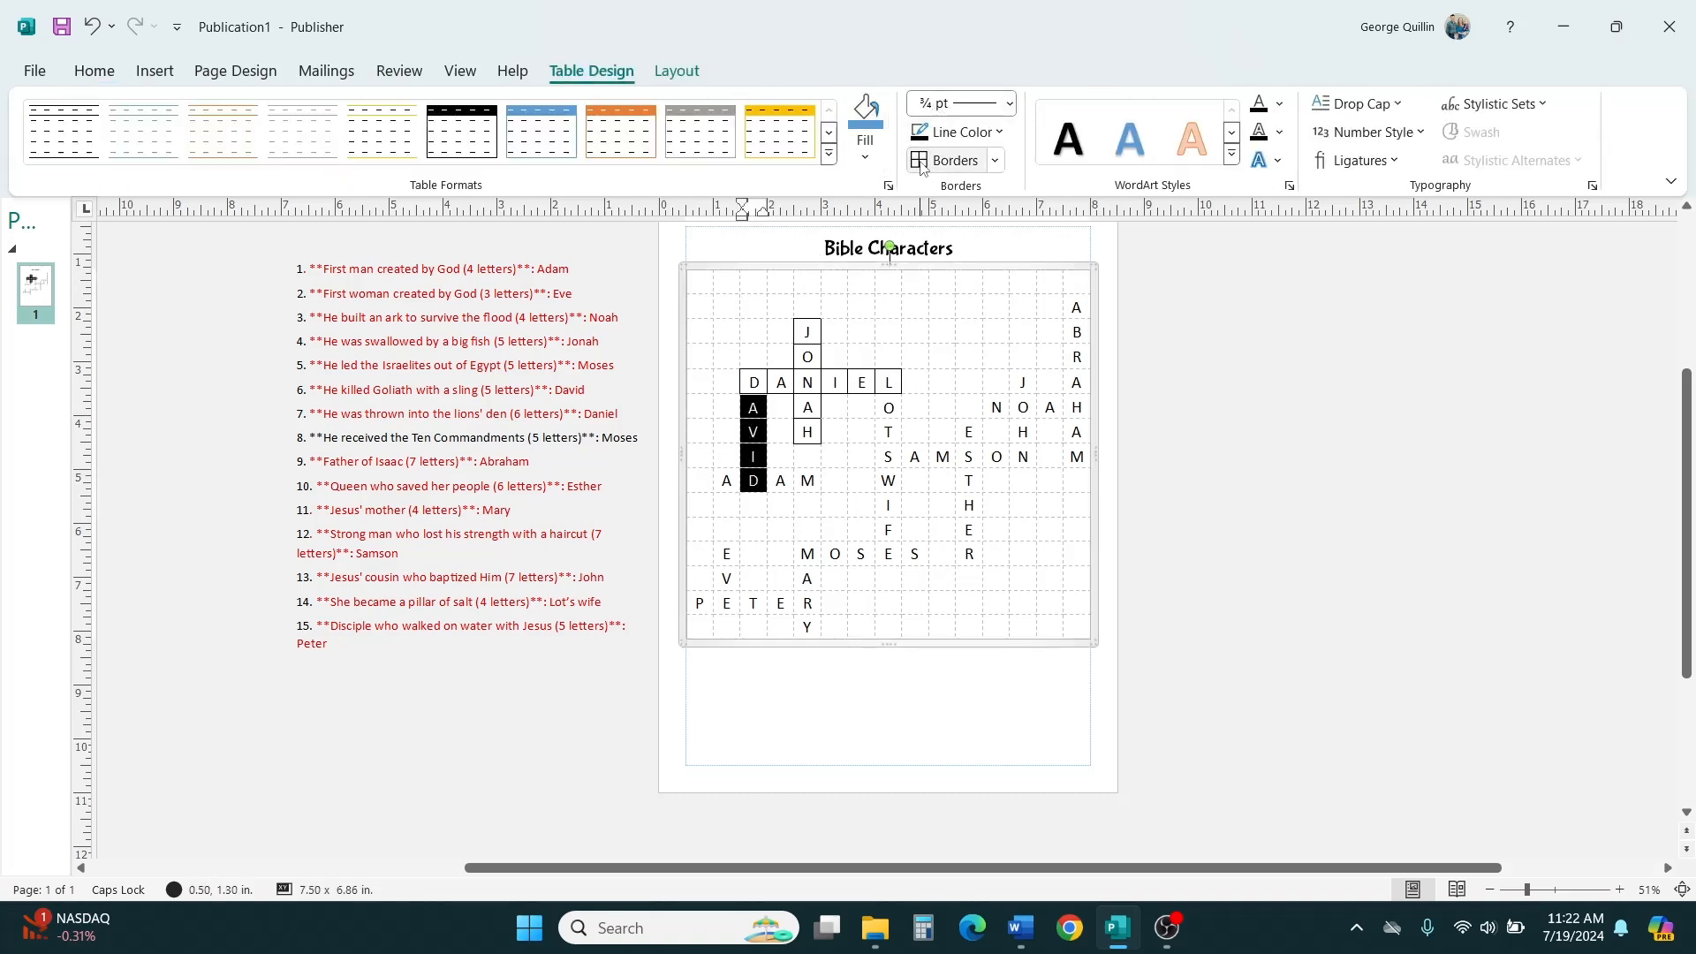
Border all the cells of ADAM and of ABRAHAM.
{"action": "left_click_drag", "start_coordinate": [722, 487], "coordinate": [797, 486]}
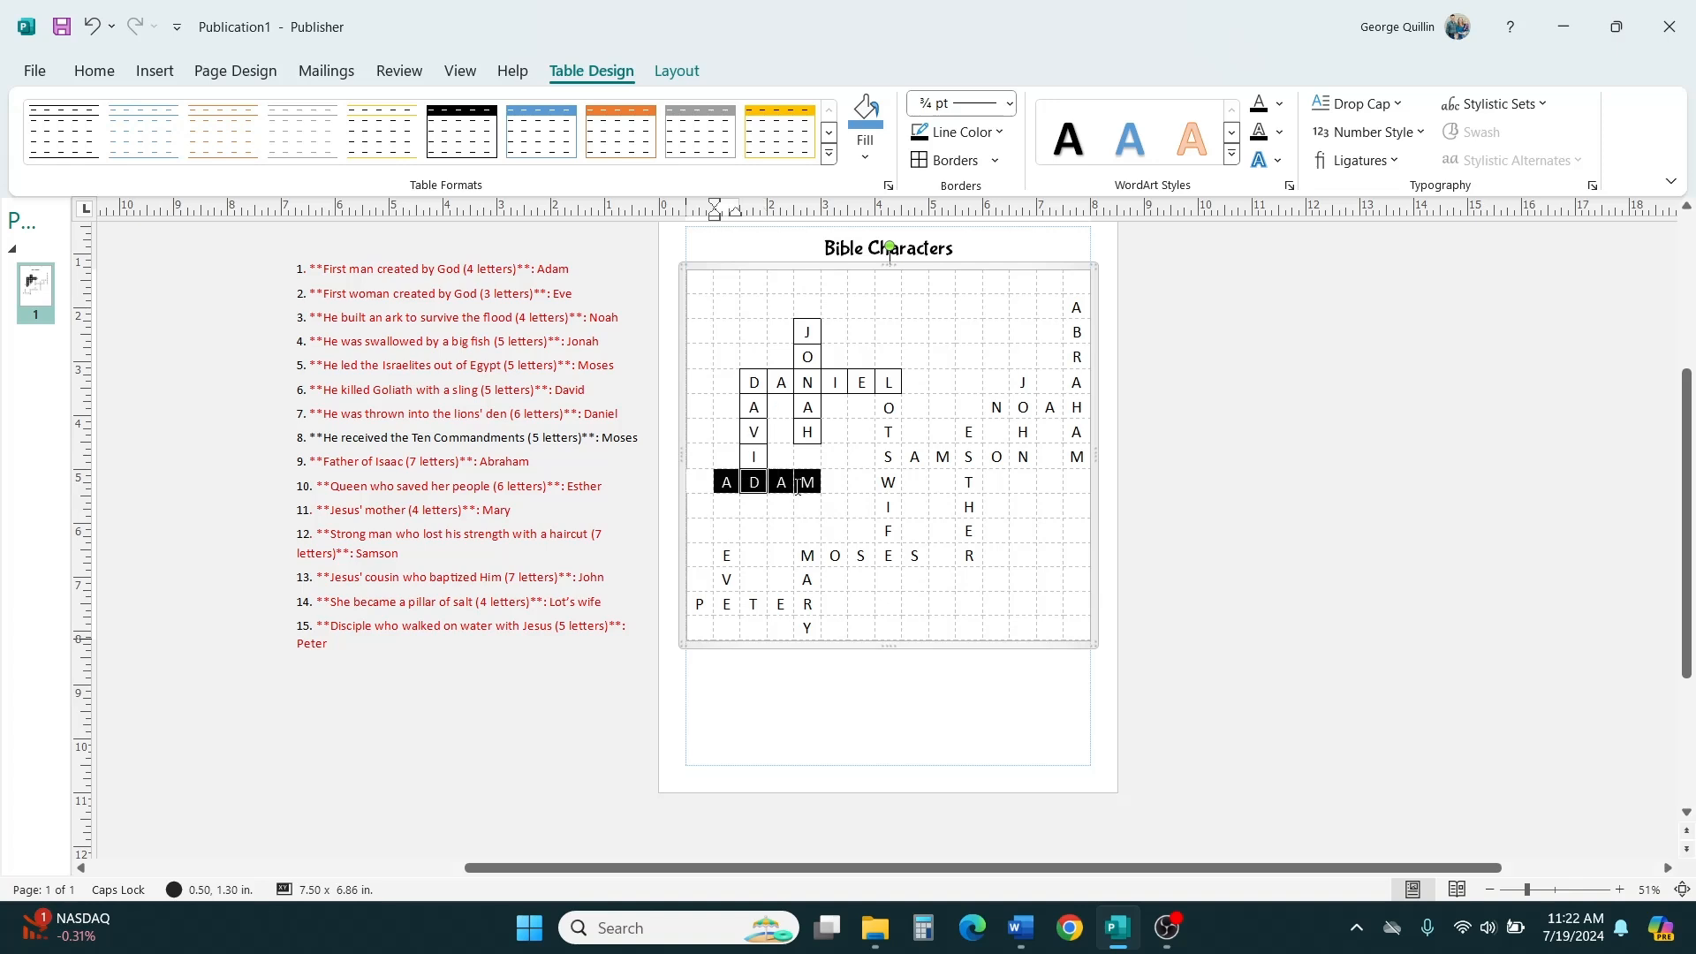
{"action": "left_click", "coordinate": [920, 161]}
{"action": "left_click_drag", "start_coordinate": [1081, 309], "coordinate": [1077, 457]}
{"action": "left_click", "coordinate": [918, 162]}
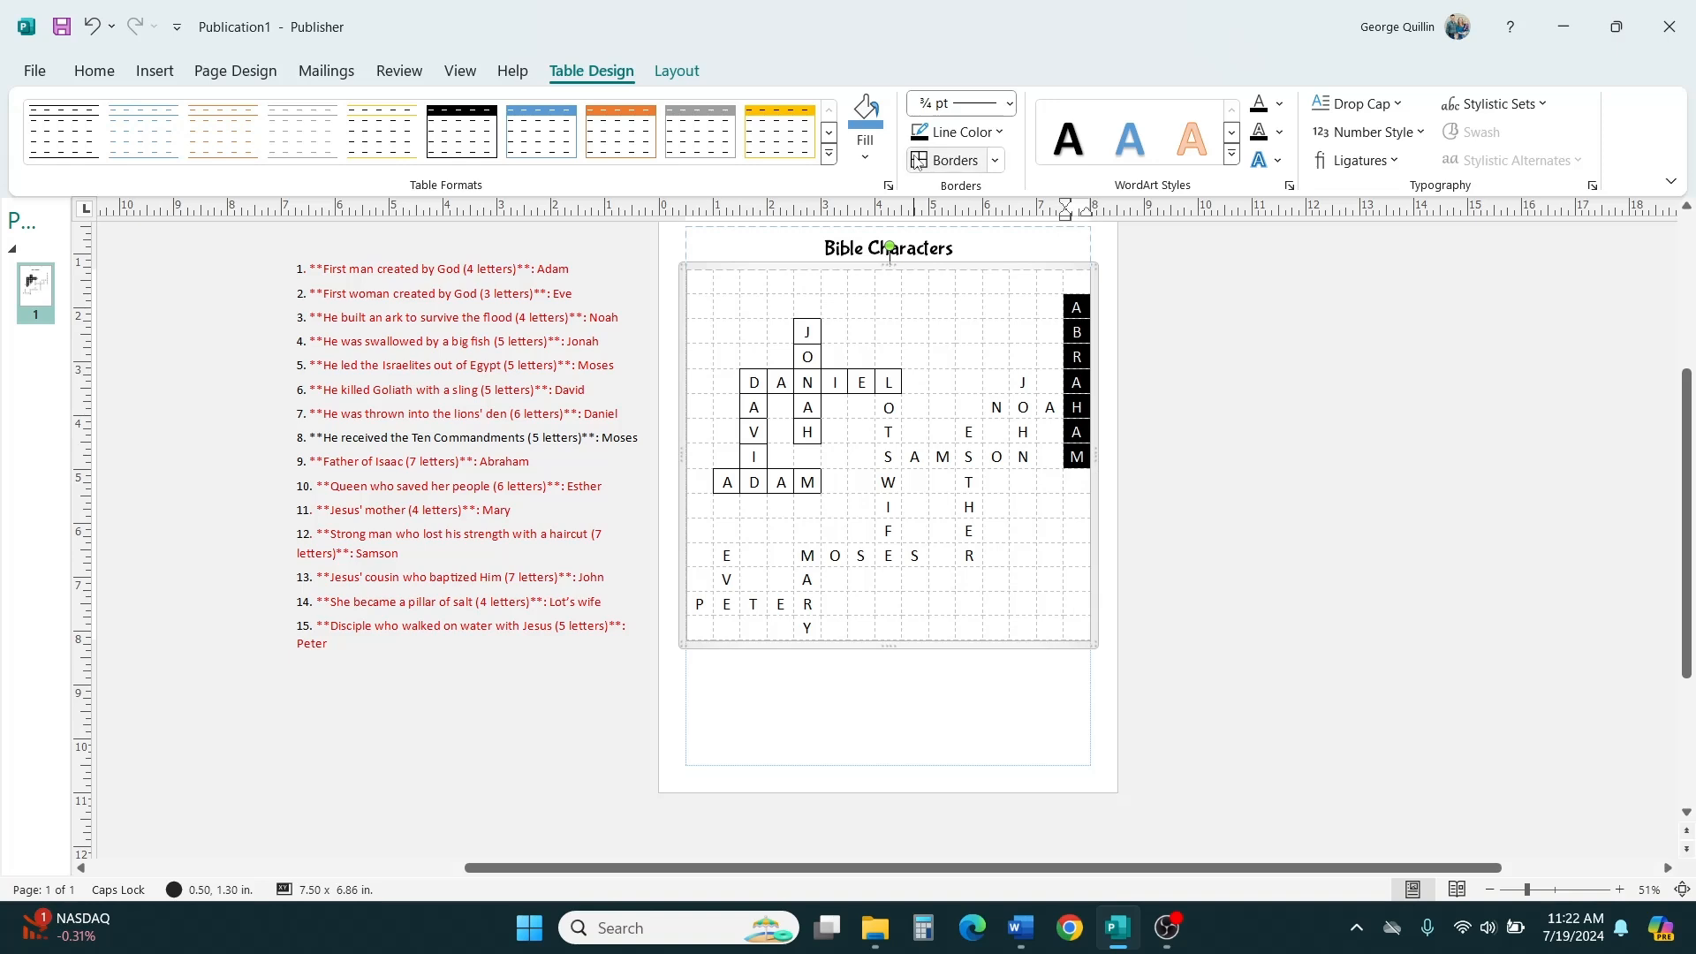
Add all borders to the N, O and A cells of NOAH and to the four cells of JOHN.
{"action": "left_click", "coordinate": [998, 409]}
{"action": "left_click_drag", "start_coordinate": [998, 409], "coordinate": [1049, 408]}
{"action": "left_click", "coordinate": [922, 161]}
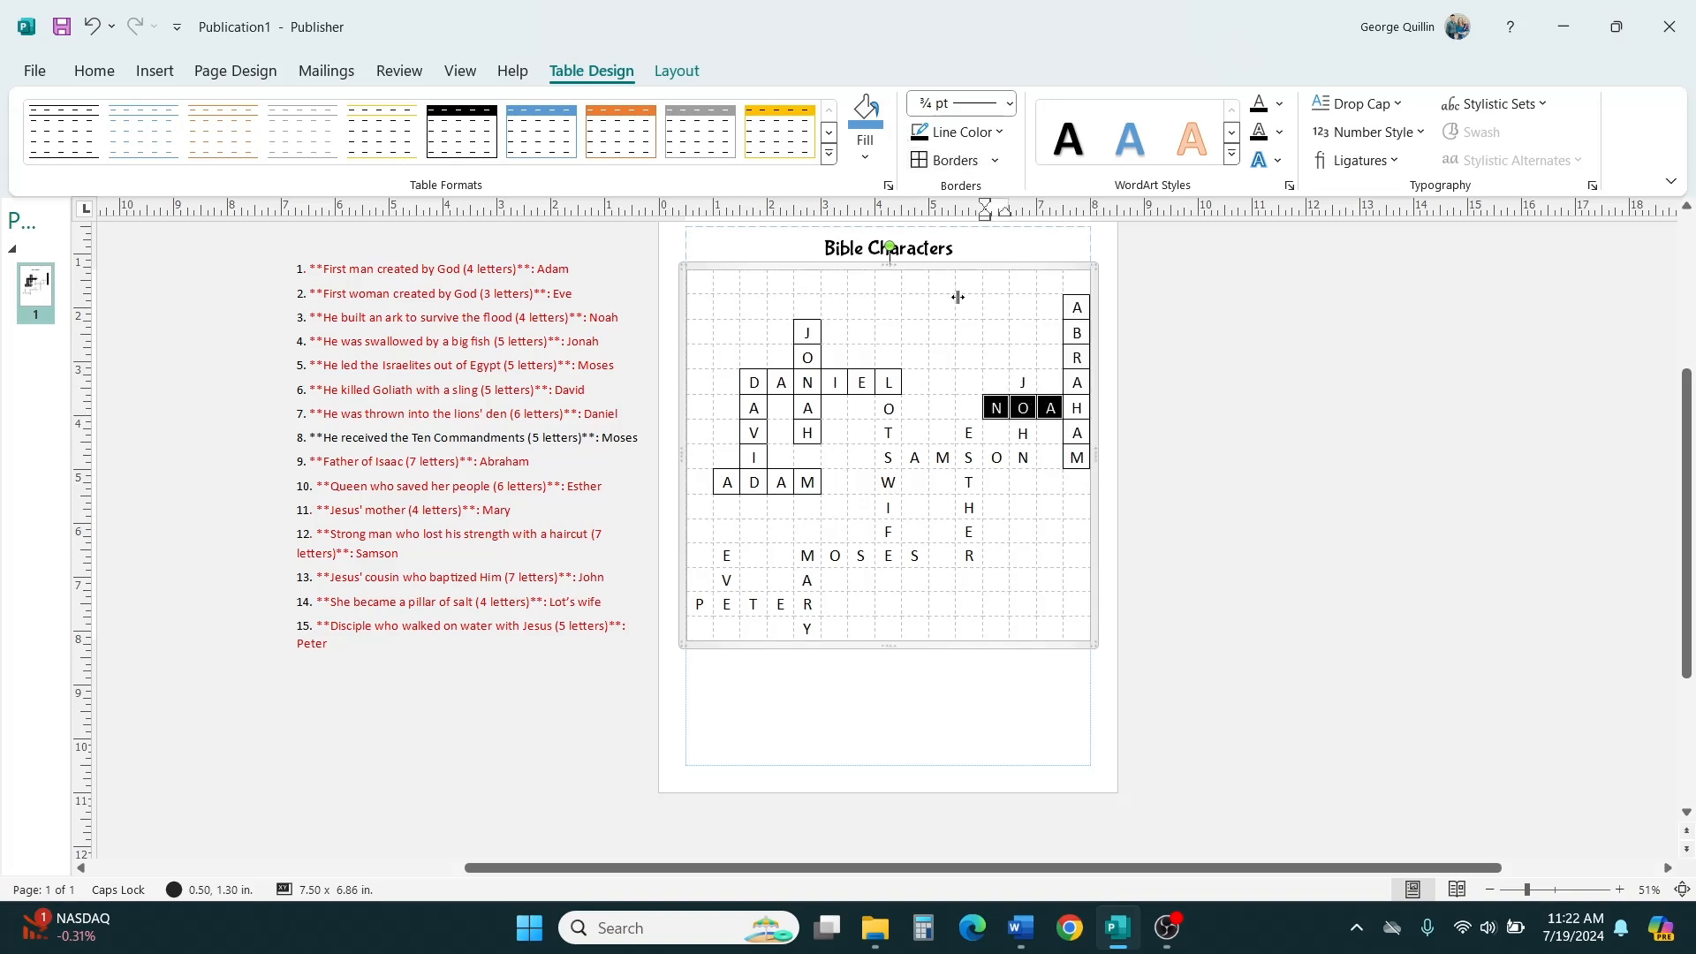
{"action": "left_click_drag", "start_coordinate": [1022, 381], "coordinate": [1023, 442]}
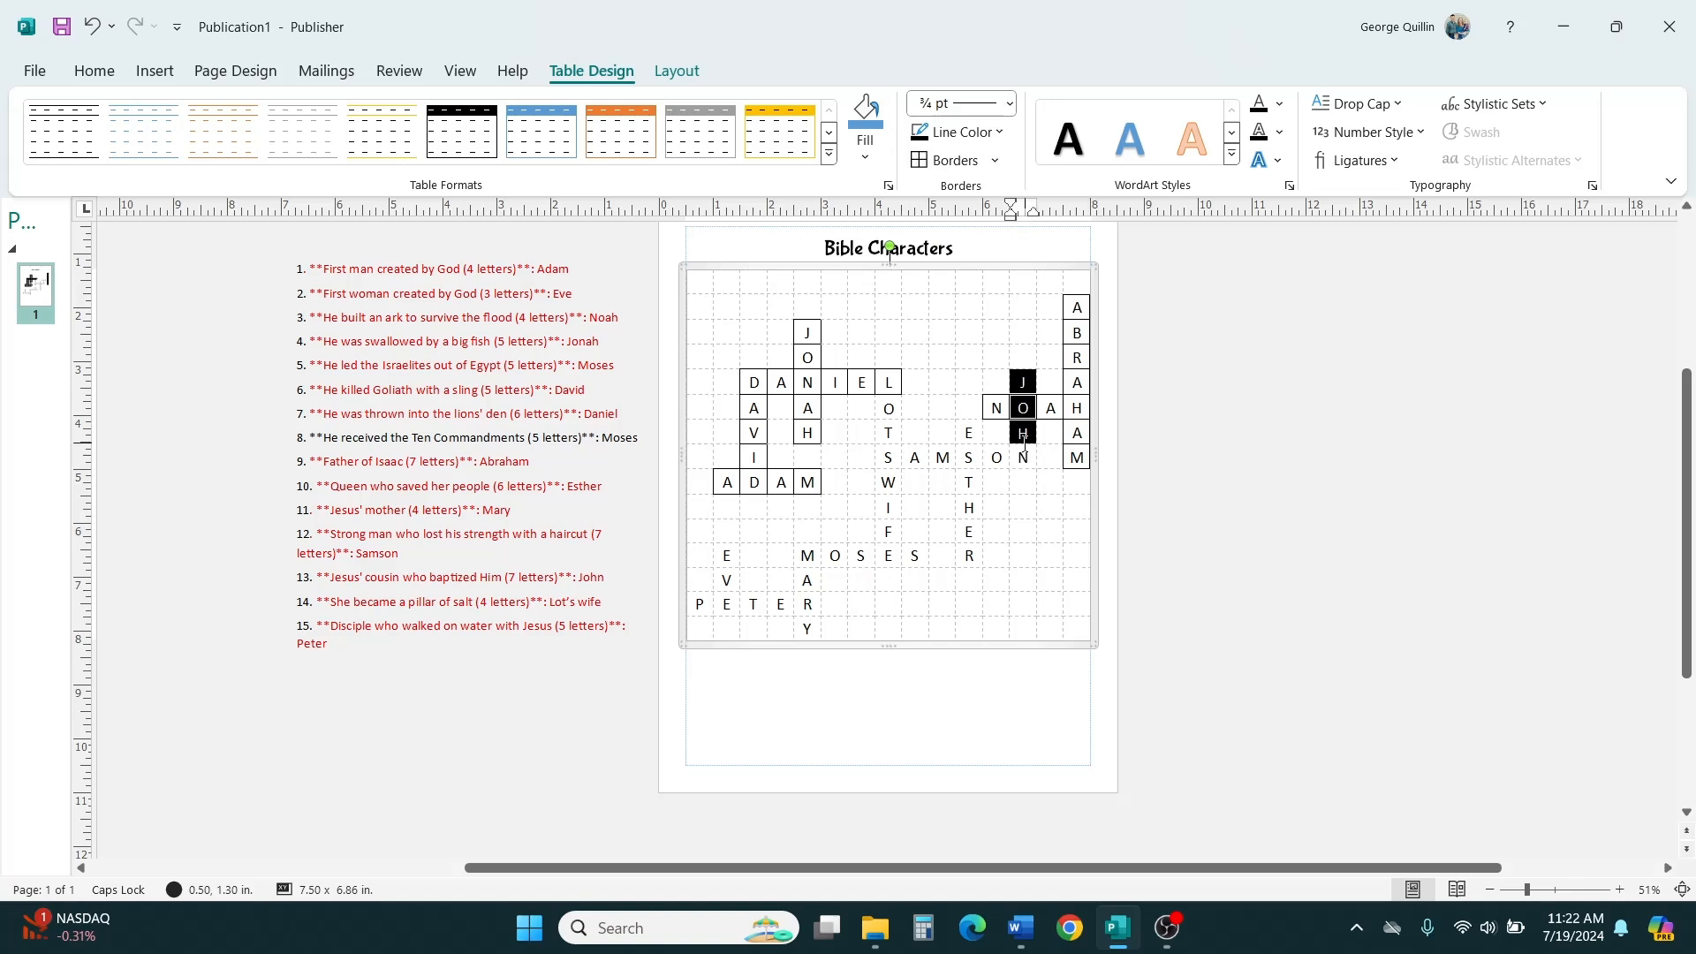
{"action": "key", "text": "shift+Down"}
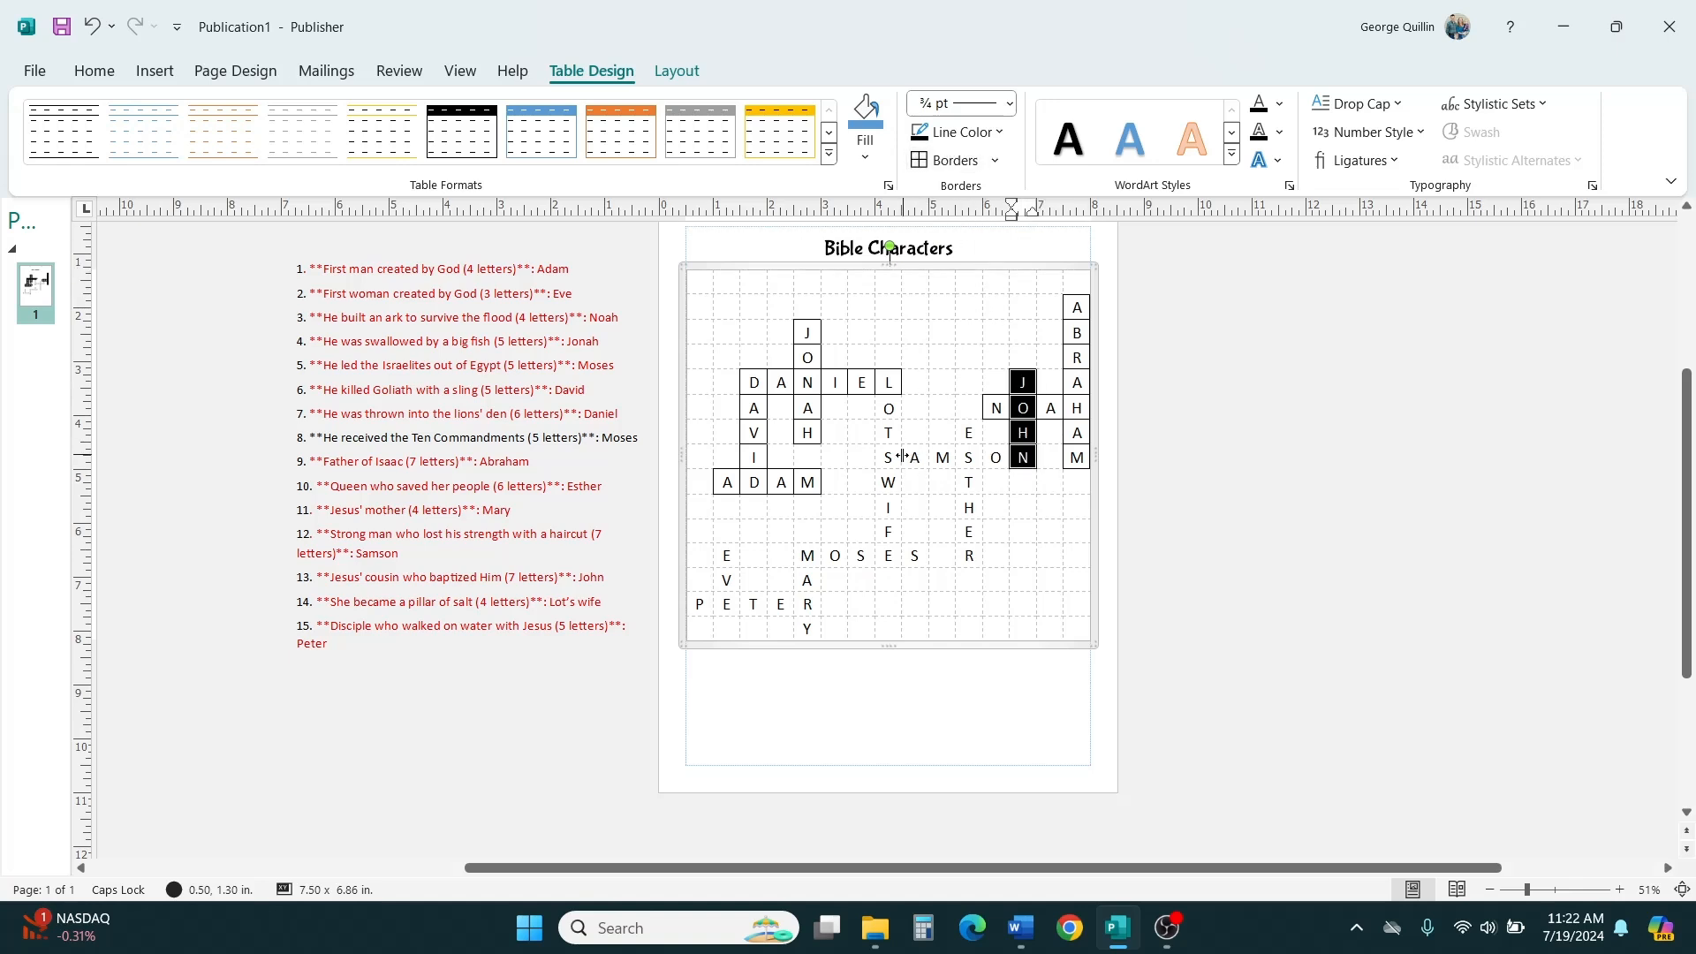
Add all borders to the unbordered cells of SAMSON and LOTSWIFE.
{"action": "left_click_drag", "start_coordinate": [890, 457], "coordinate": [997, 472]}
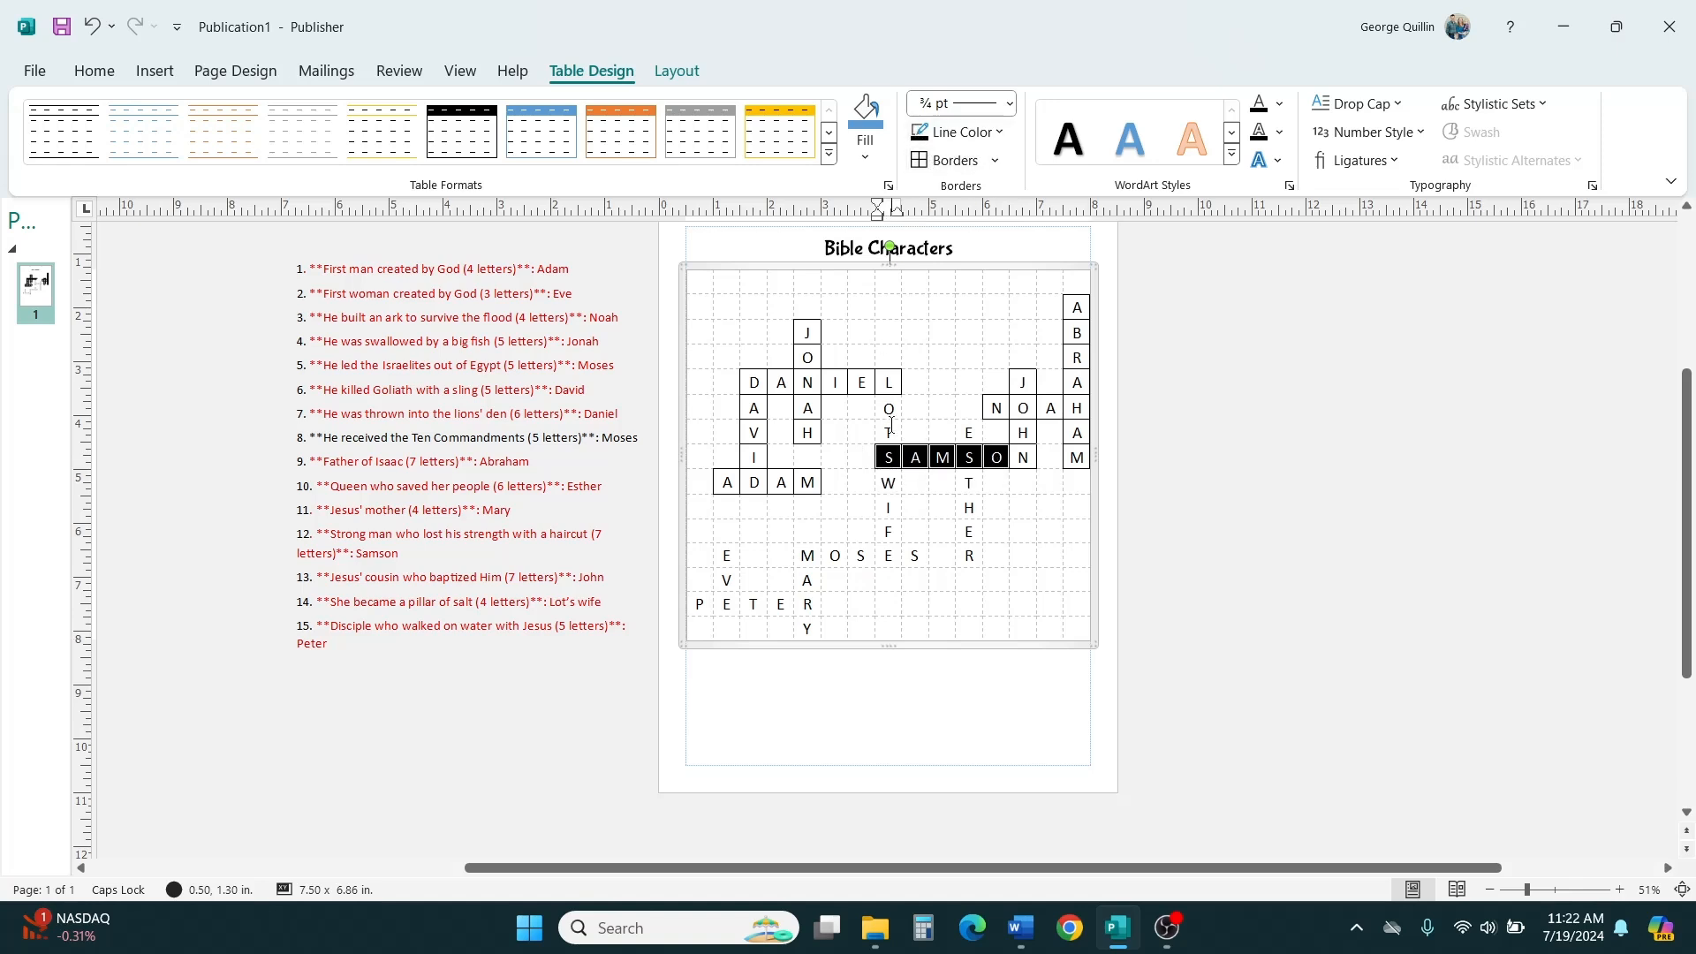
{"action": "left_click_drag", "start_coordinate": [888, 409], "coordinate": [897, 555]}
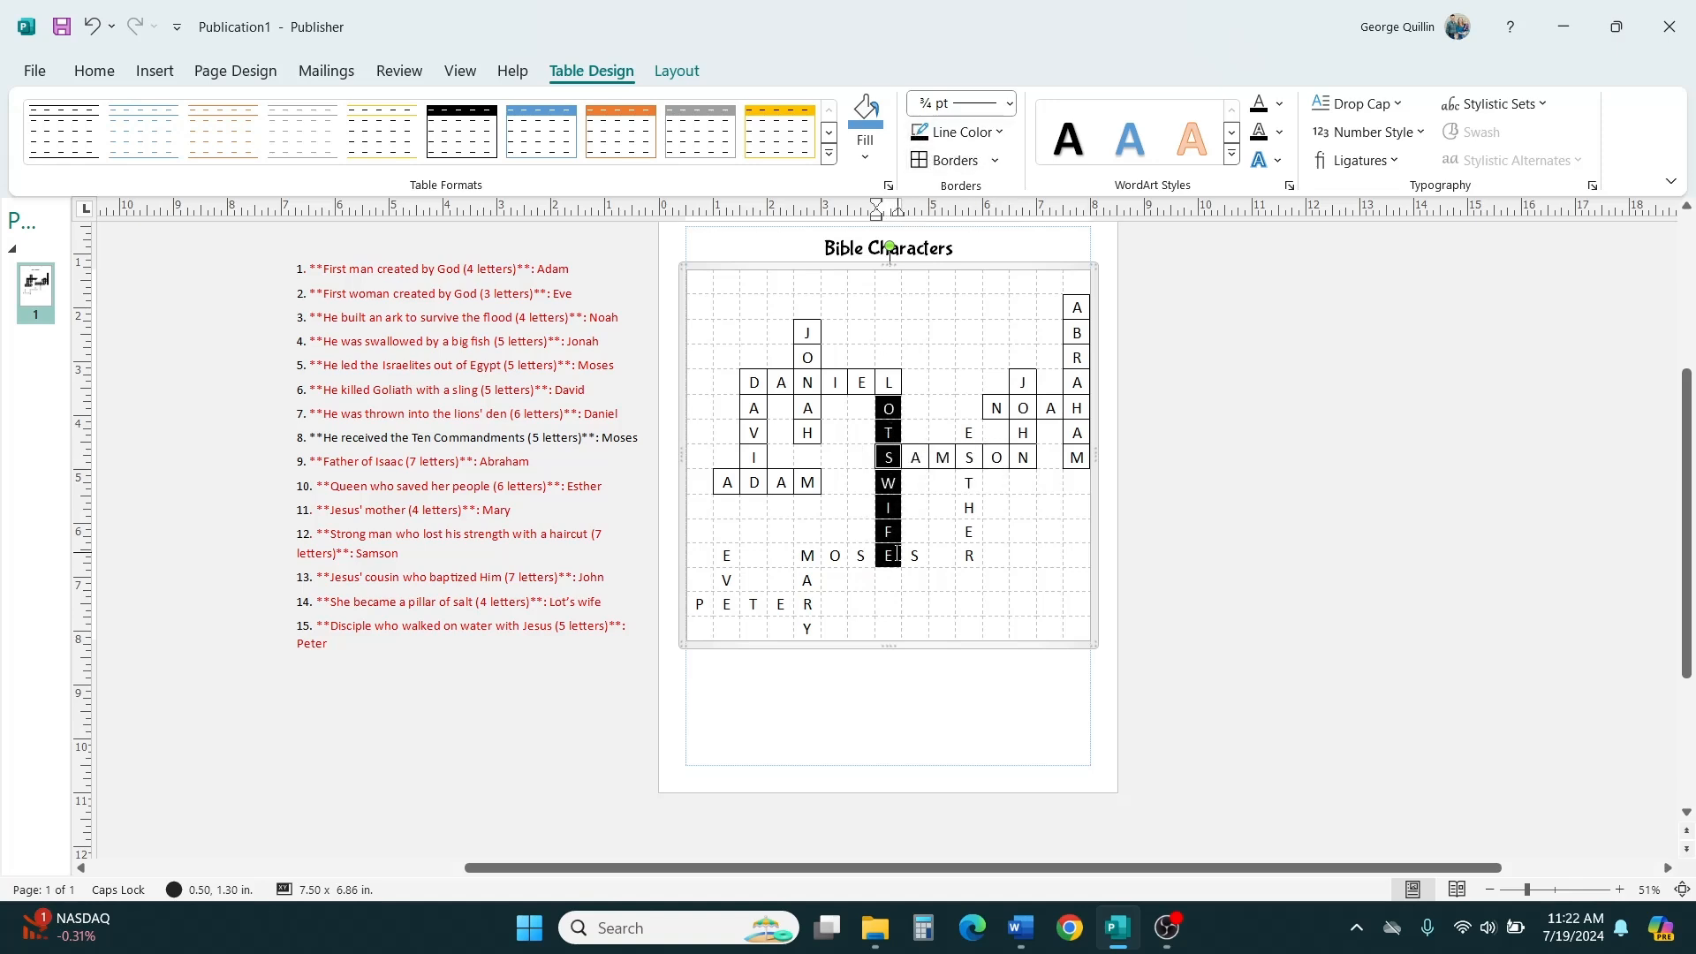
{"action": "left_click", "coordinate": [943, 160]}
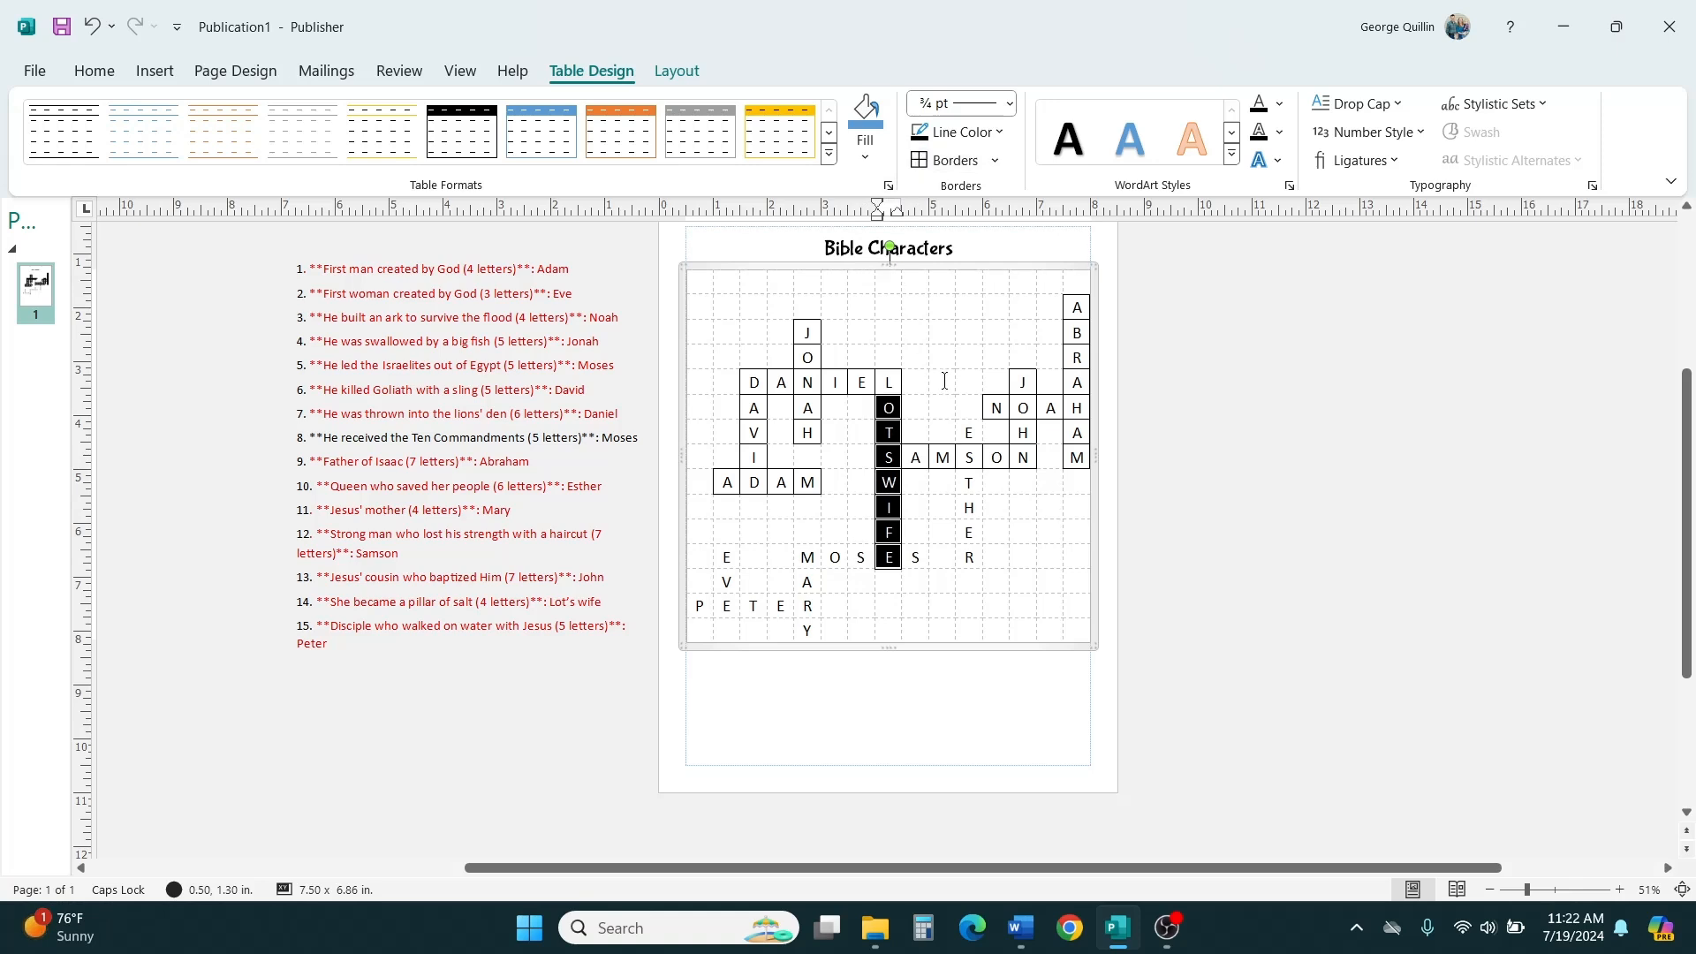
Apply all borders to the ESTHER cells and the MOSES cells.
{"action": "left_click_drag", "start_coordinate": [969, 435], "coordinate": [971, 556]}
{"action": "left_click", "coordinate": [943, 160]}
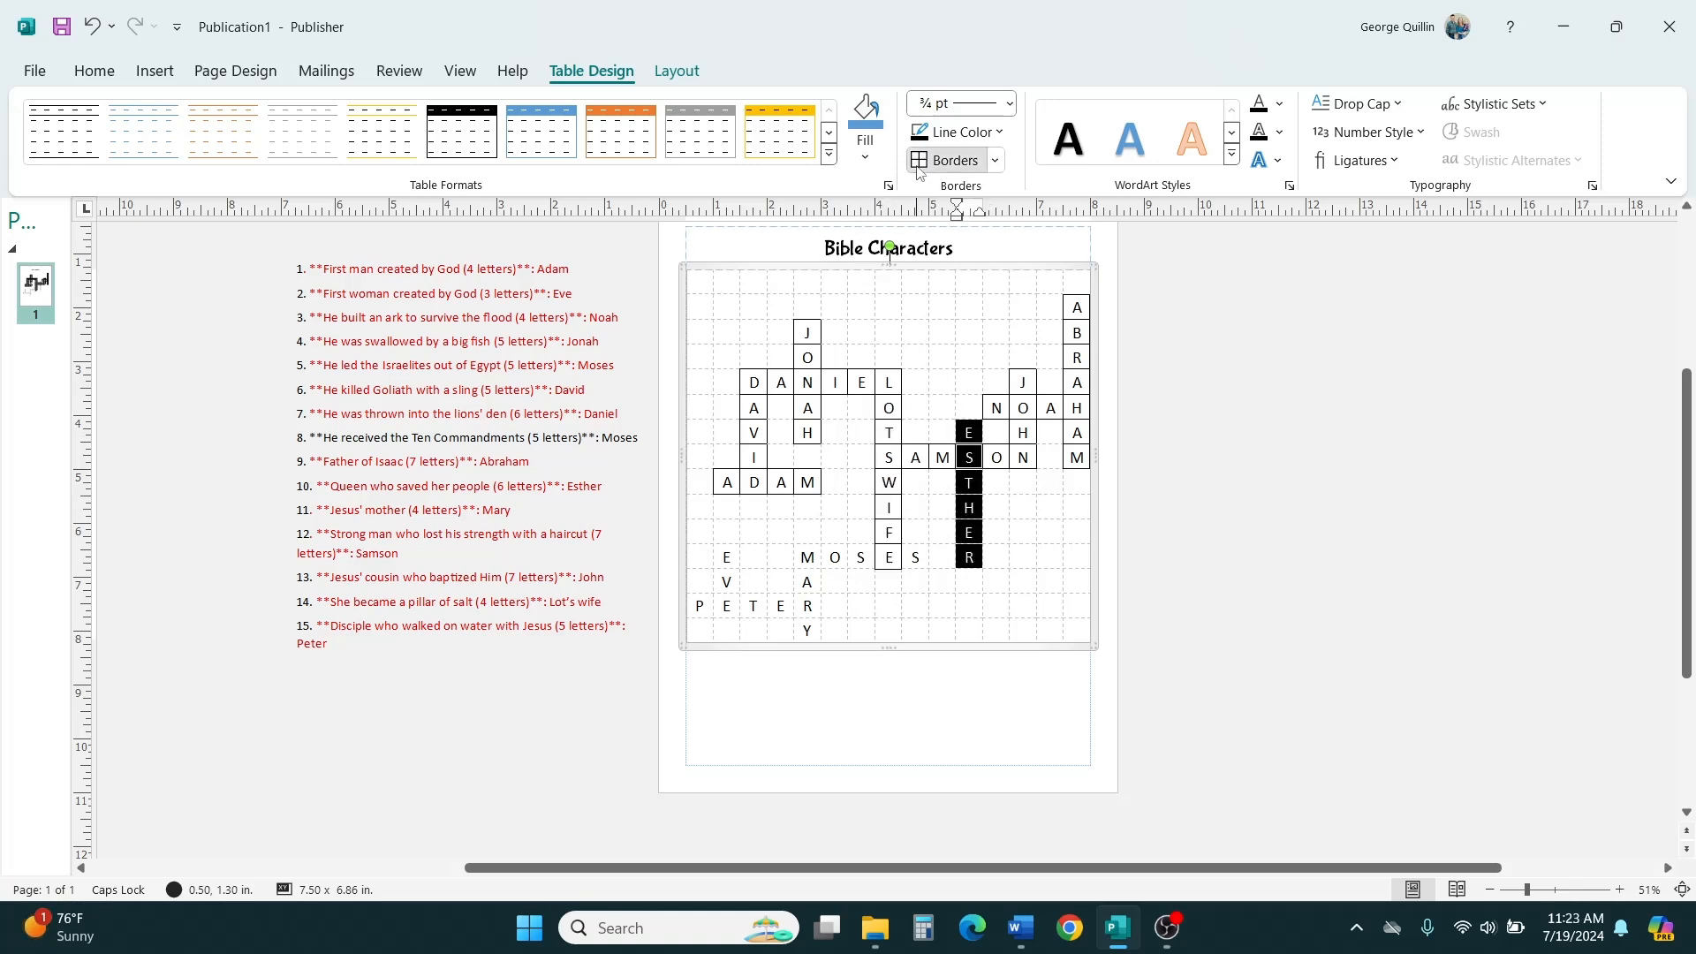
{"action": "left_click_drag", "start_coordinate": [805, 560], "coordinate": [915, 560]}
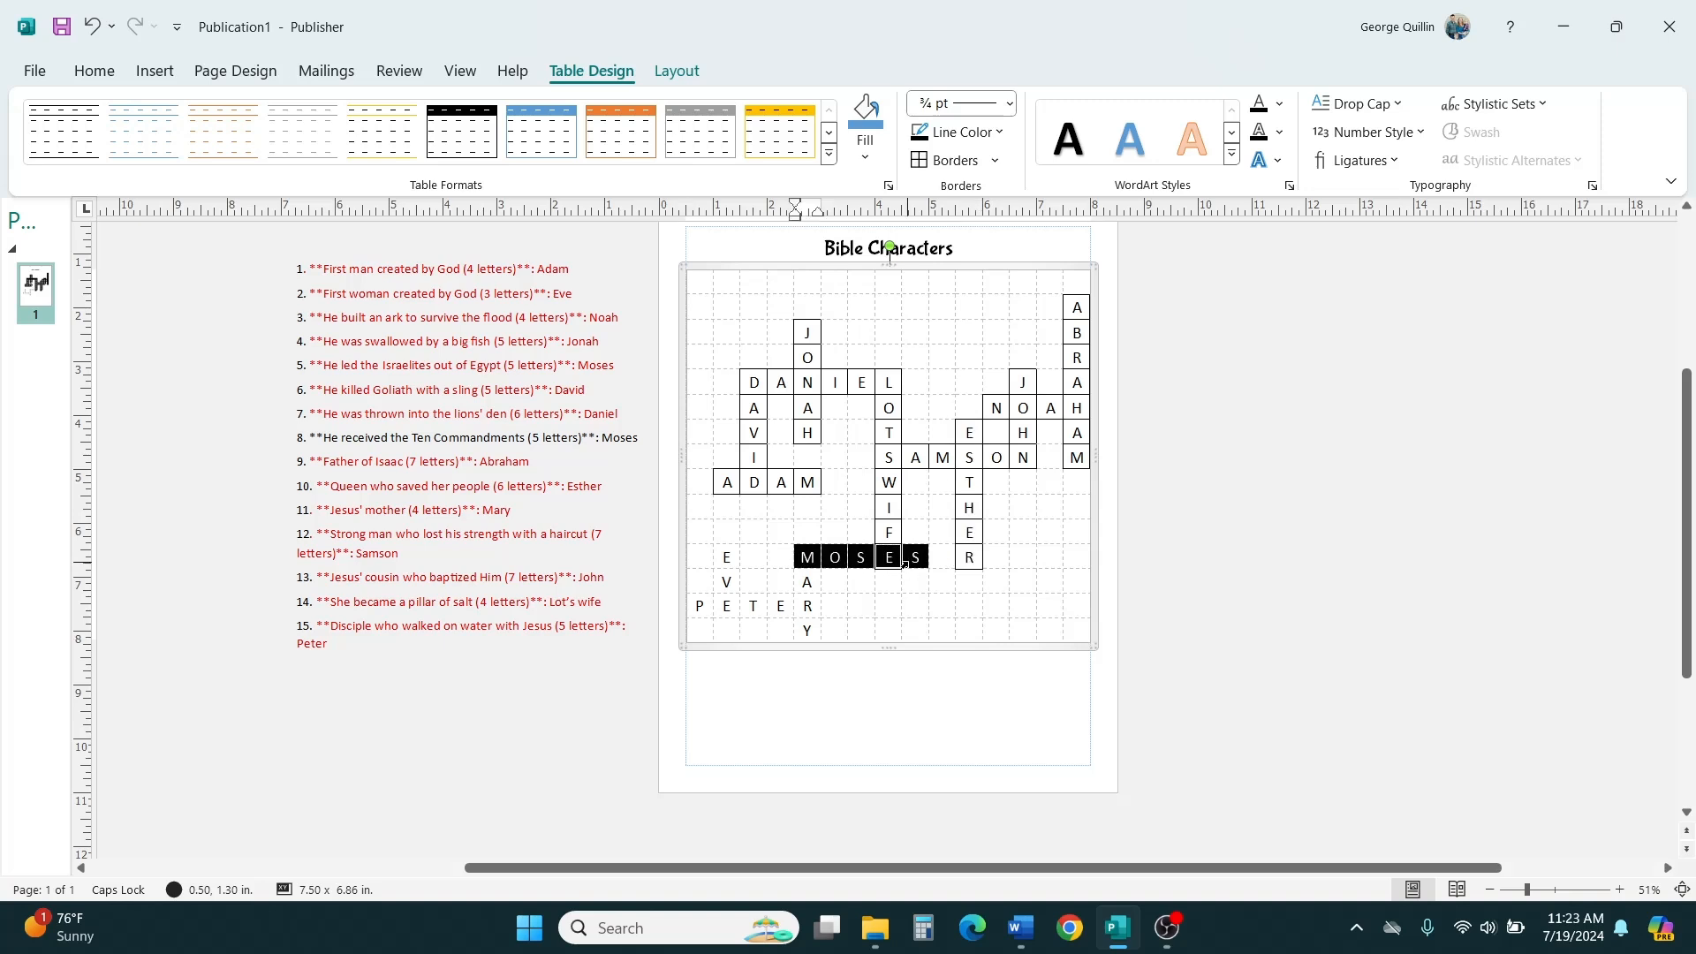
{"action": "left_click", "coordinate": [944, 160]}
Apply all borders to the A, R and Y cells of MARY and to the EVE cells.
{"action": "left_click_drag", "start_coordinate": [807, 582], "coordinate": [806, 628]}
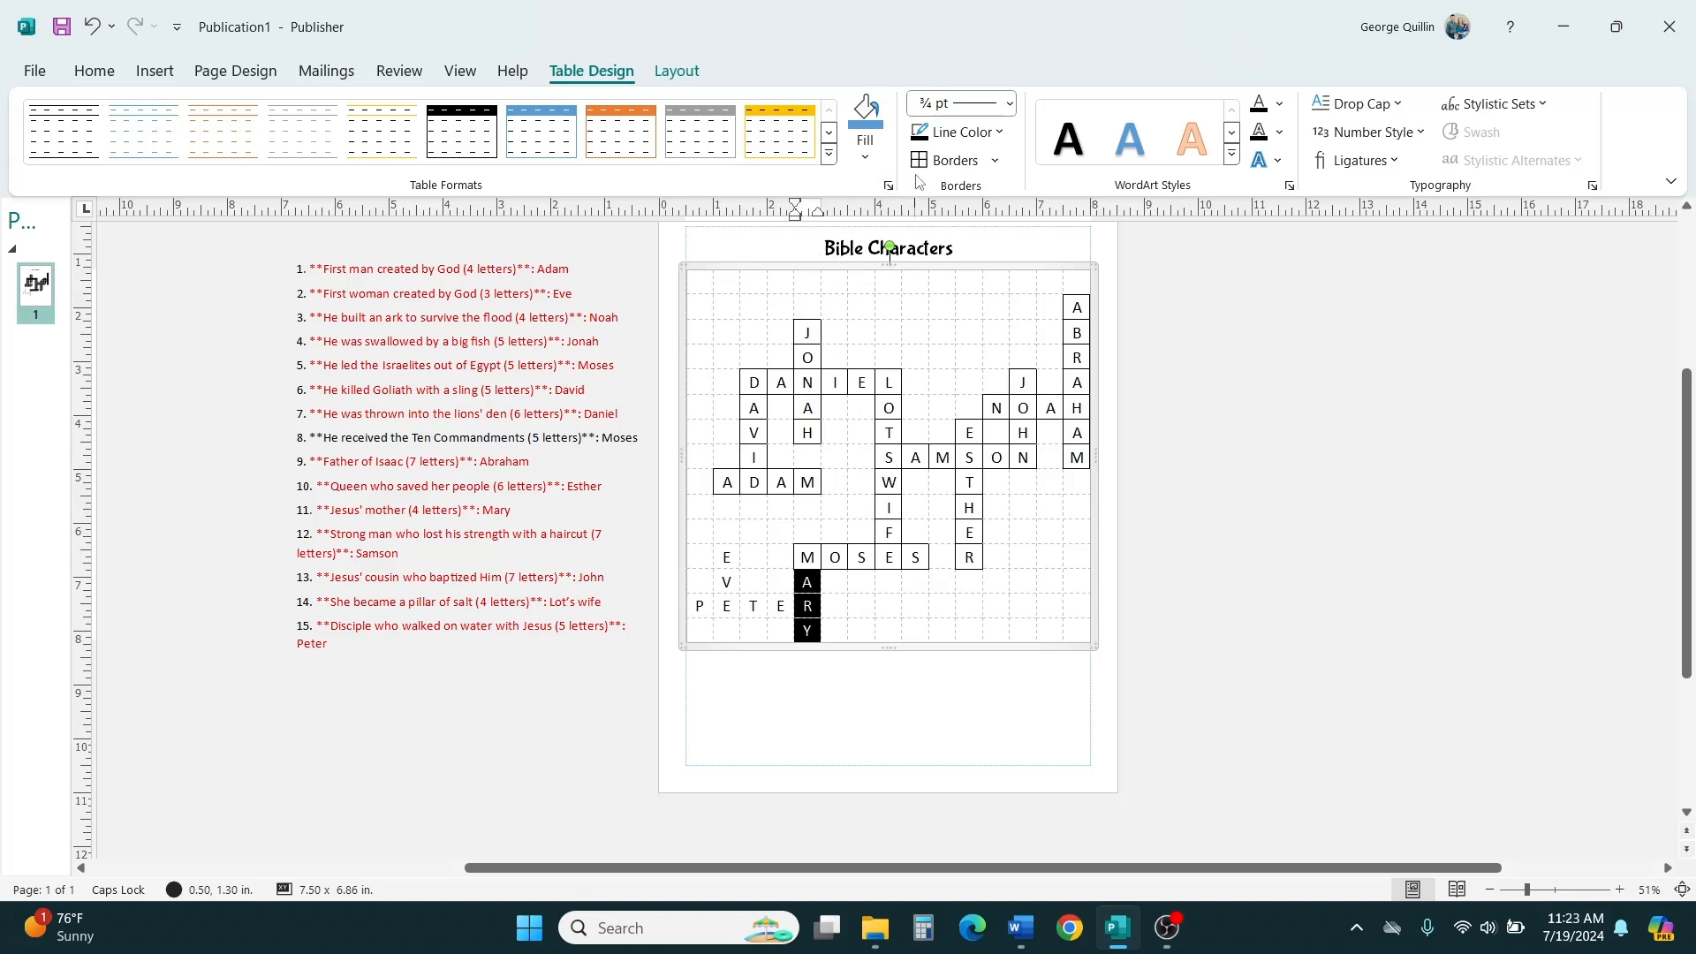
{"action": "left_click", "coordinate": [943, 160]}
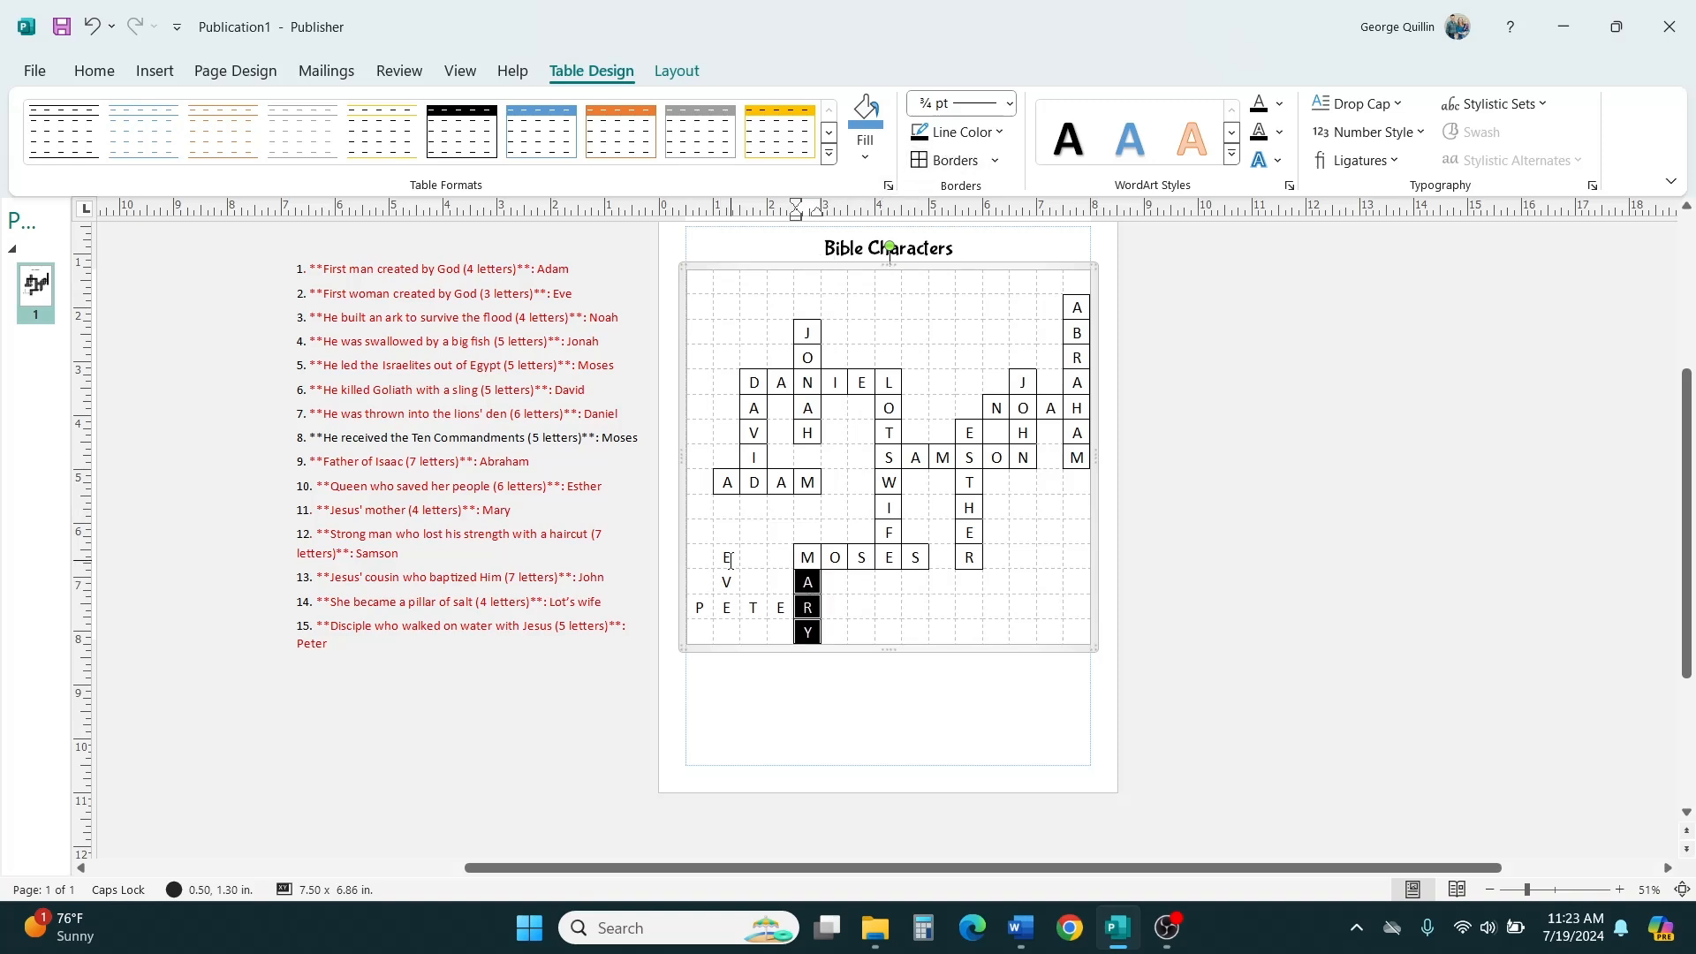
{"action": "left_click_drag", "start_coordinate": [728, 559], "coordinate": [726, 601]}
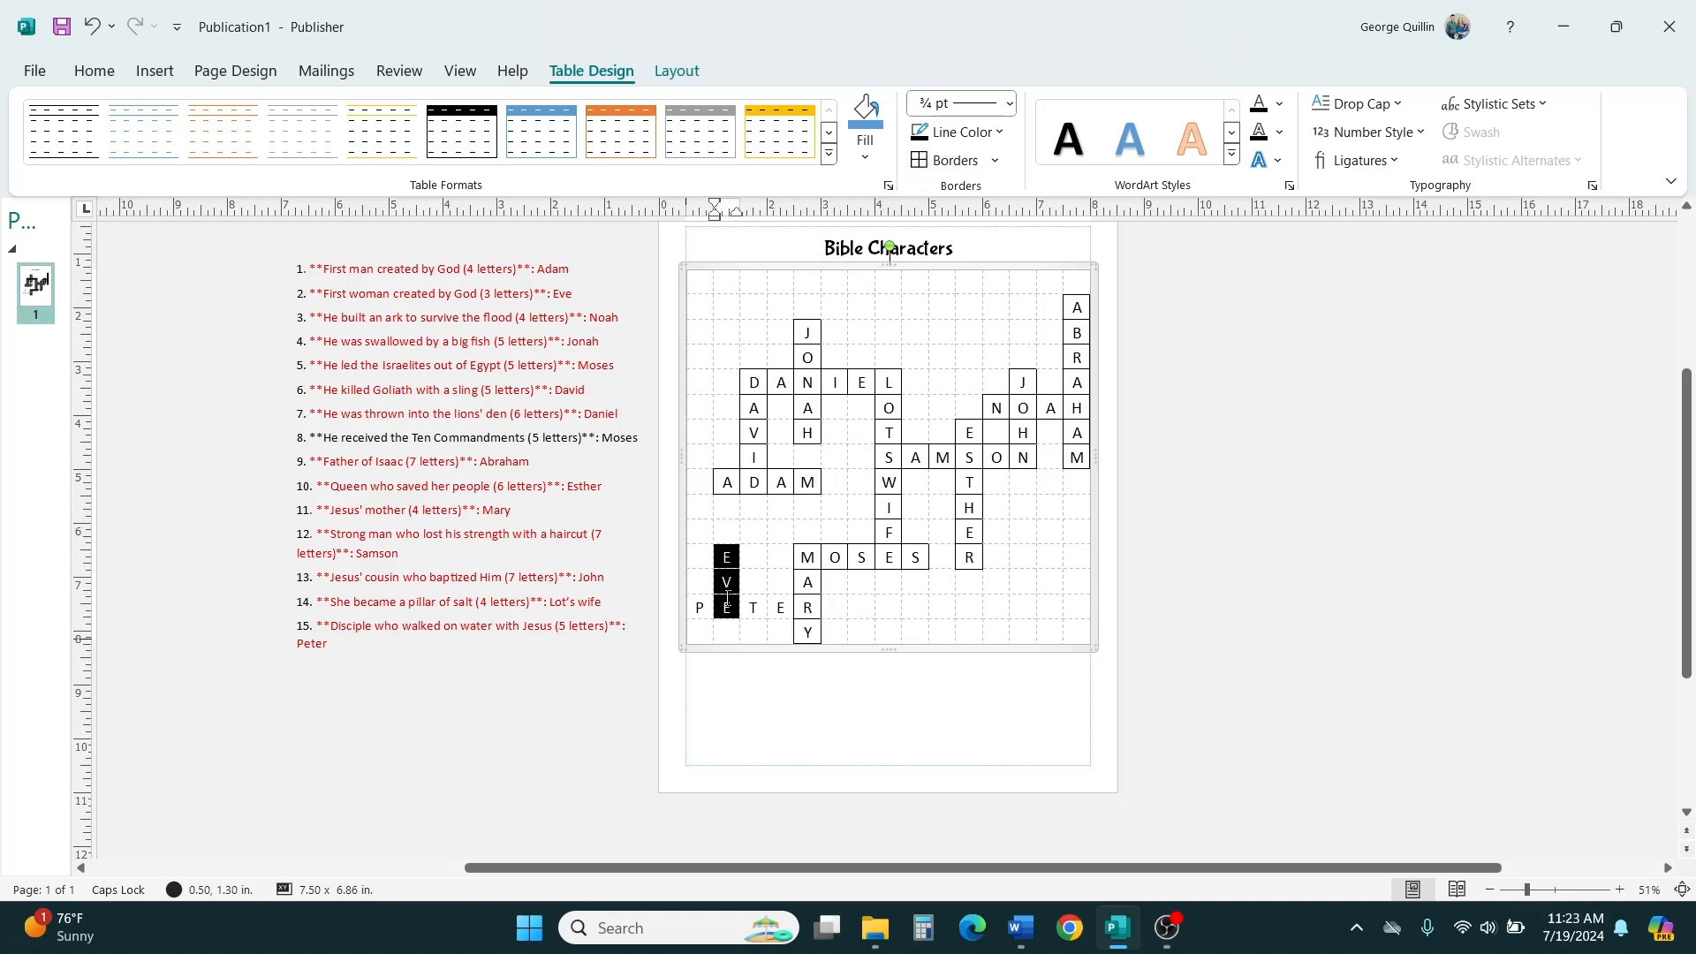
{"action": "left_click", "coordinate": [943, 160]}
Apply all borders to the PETER cells and deselect the table.
{"action": "left_click_drag", "start_coordinate": [698, 607], "coordinate": [806, 608]}
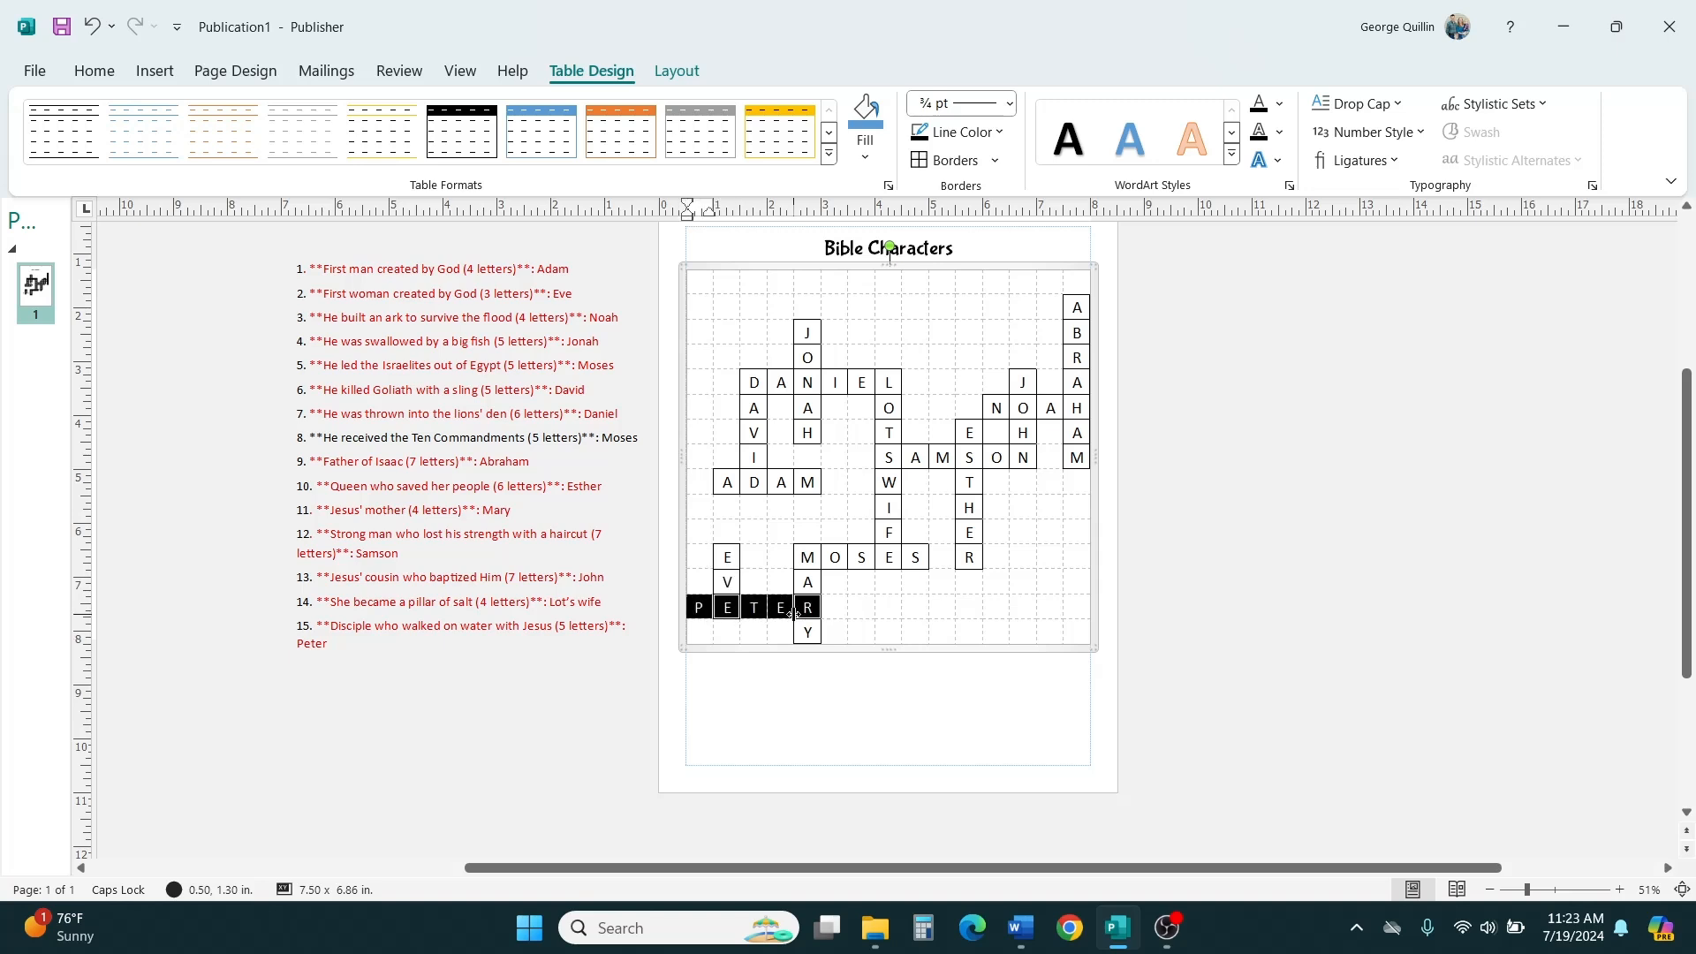
{"action": "left_click", "coordinate": [943, 159]}
{"action": "left_click", "coordinate": [1253, 455]}
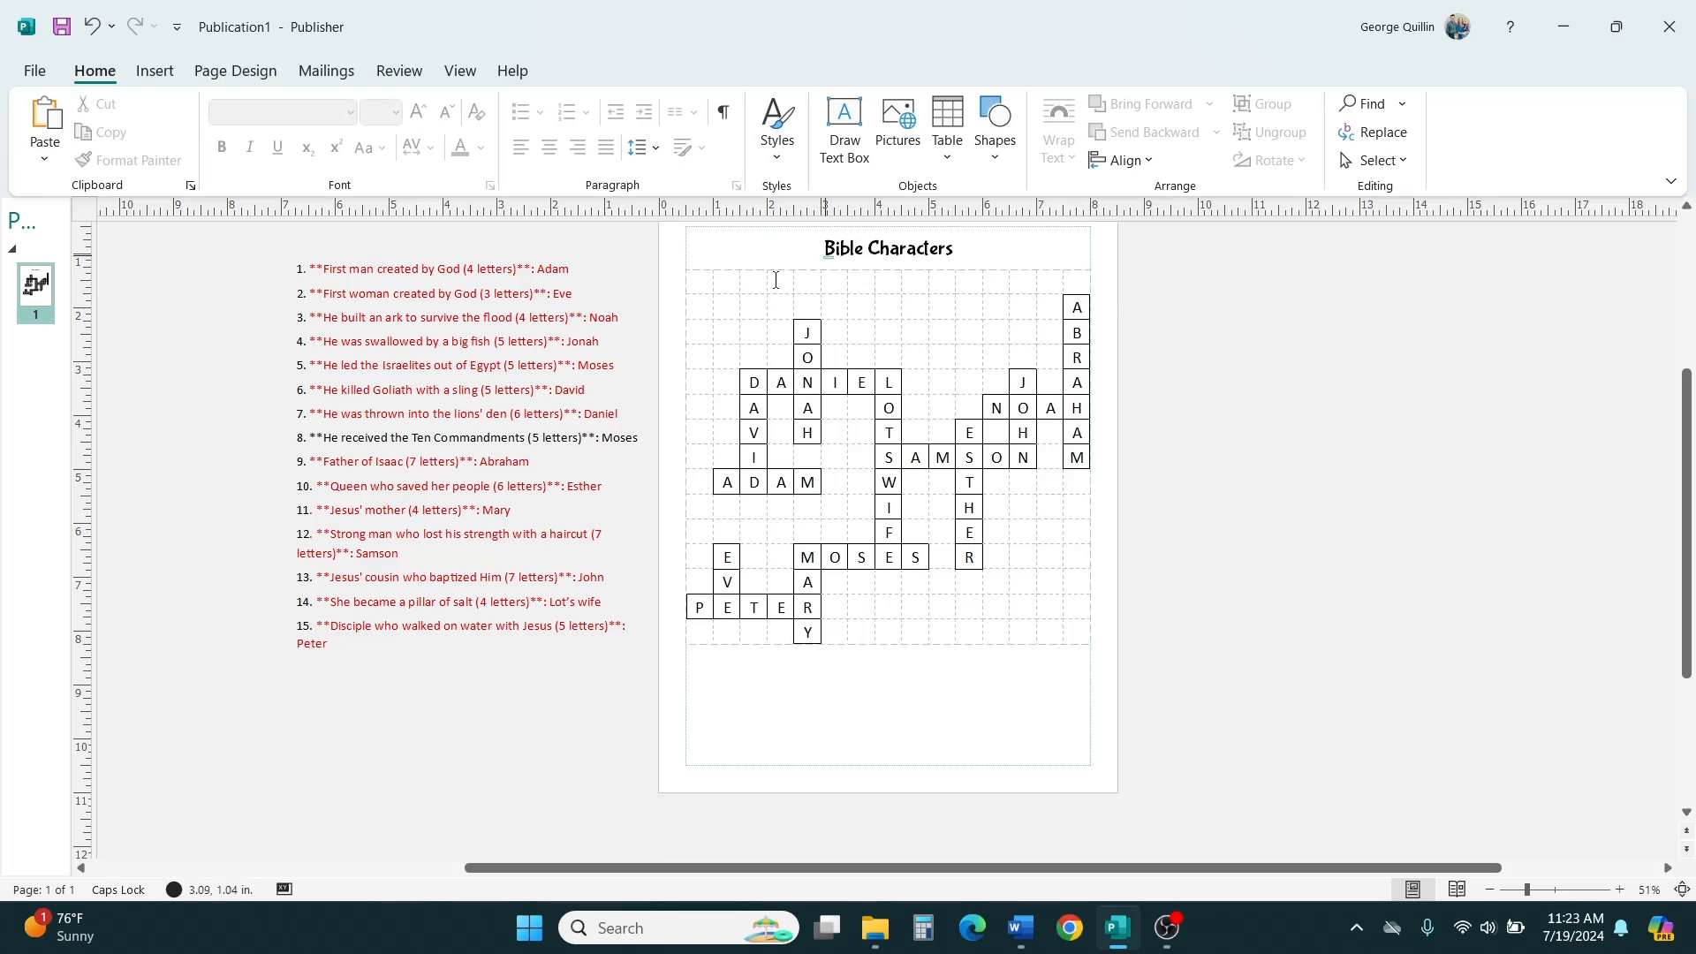
Delete the empty first row of the crossword table.
{"action": "left_click", "coordinate": [698, 281]}
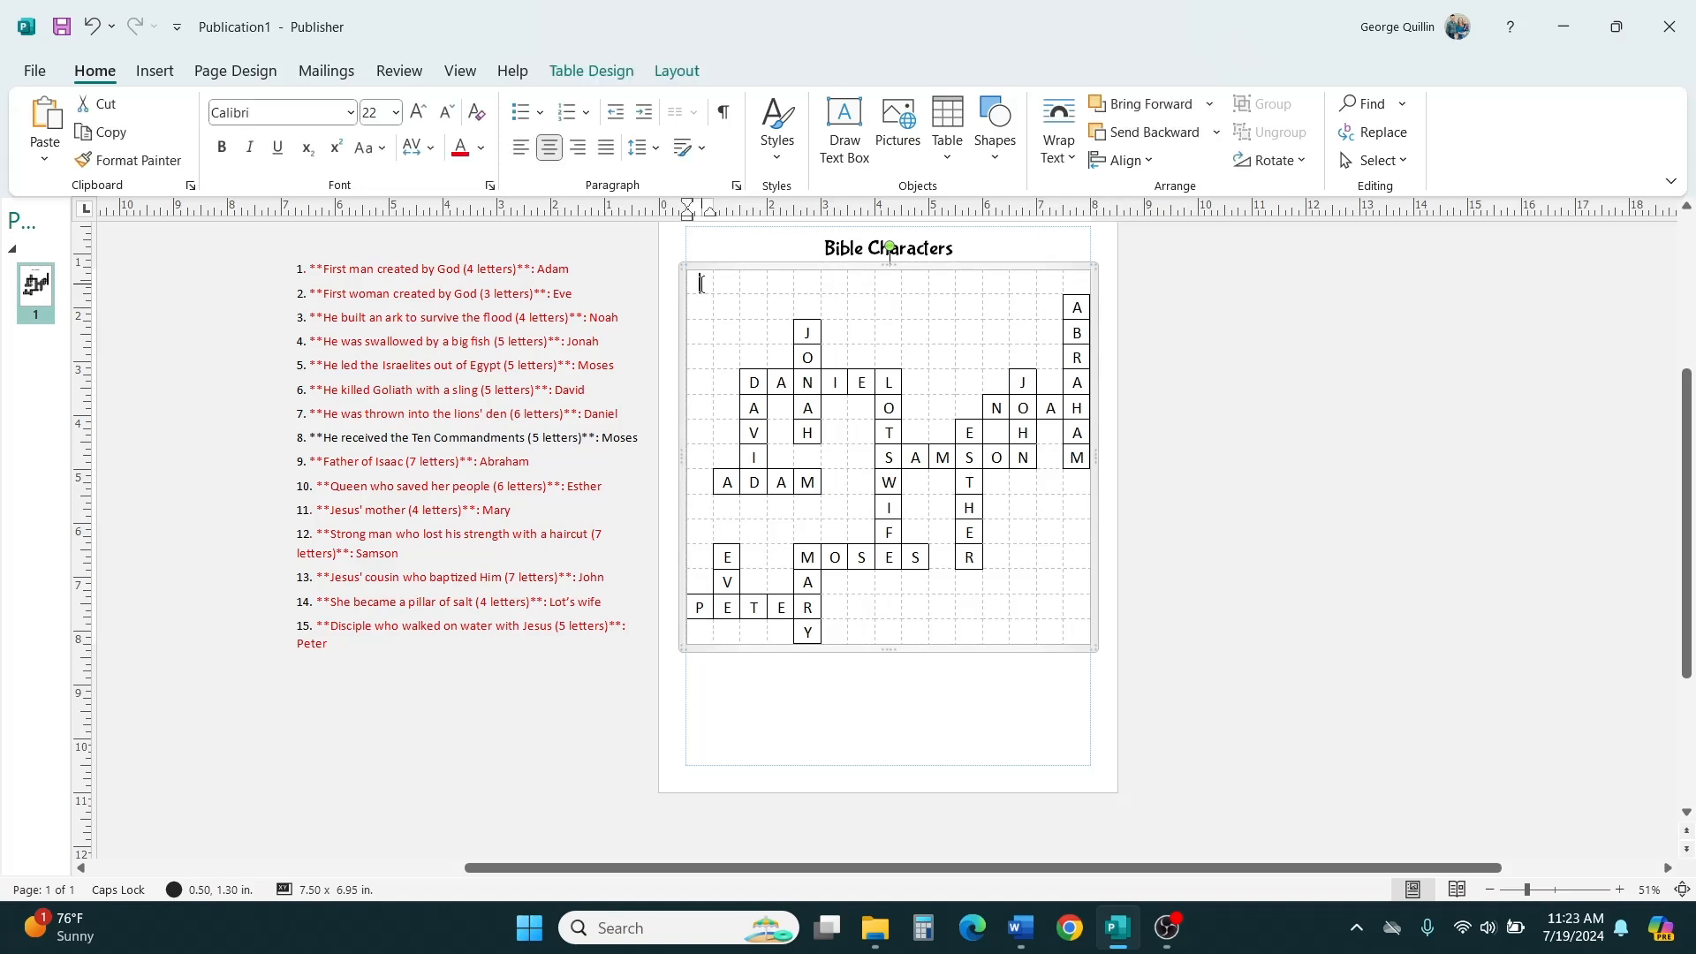
{"action": "left_click", "coordinate": [624, 76]}
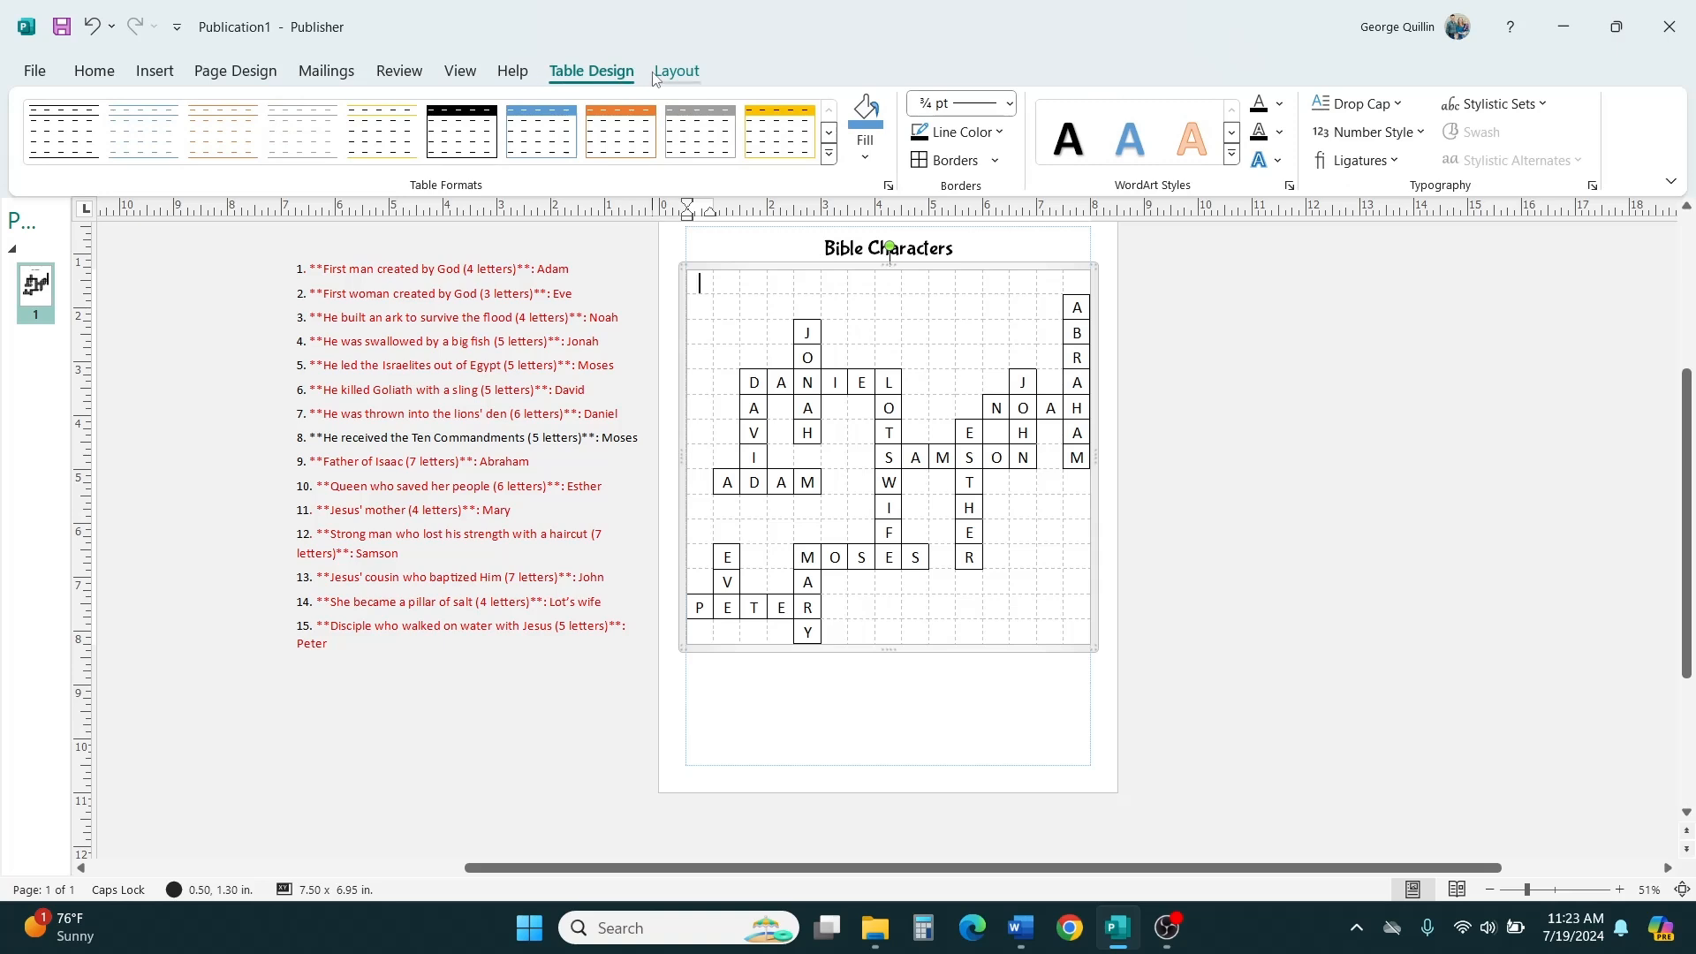
{"action": "left_click", "coordinate": [677, 70]}
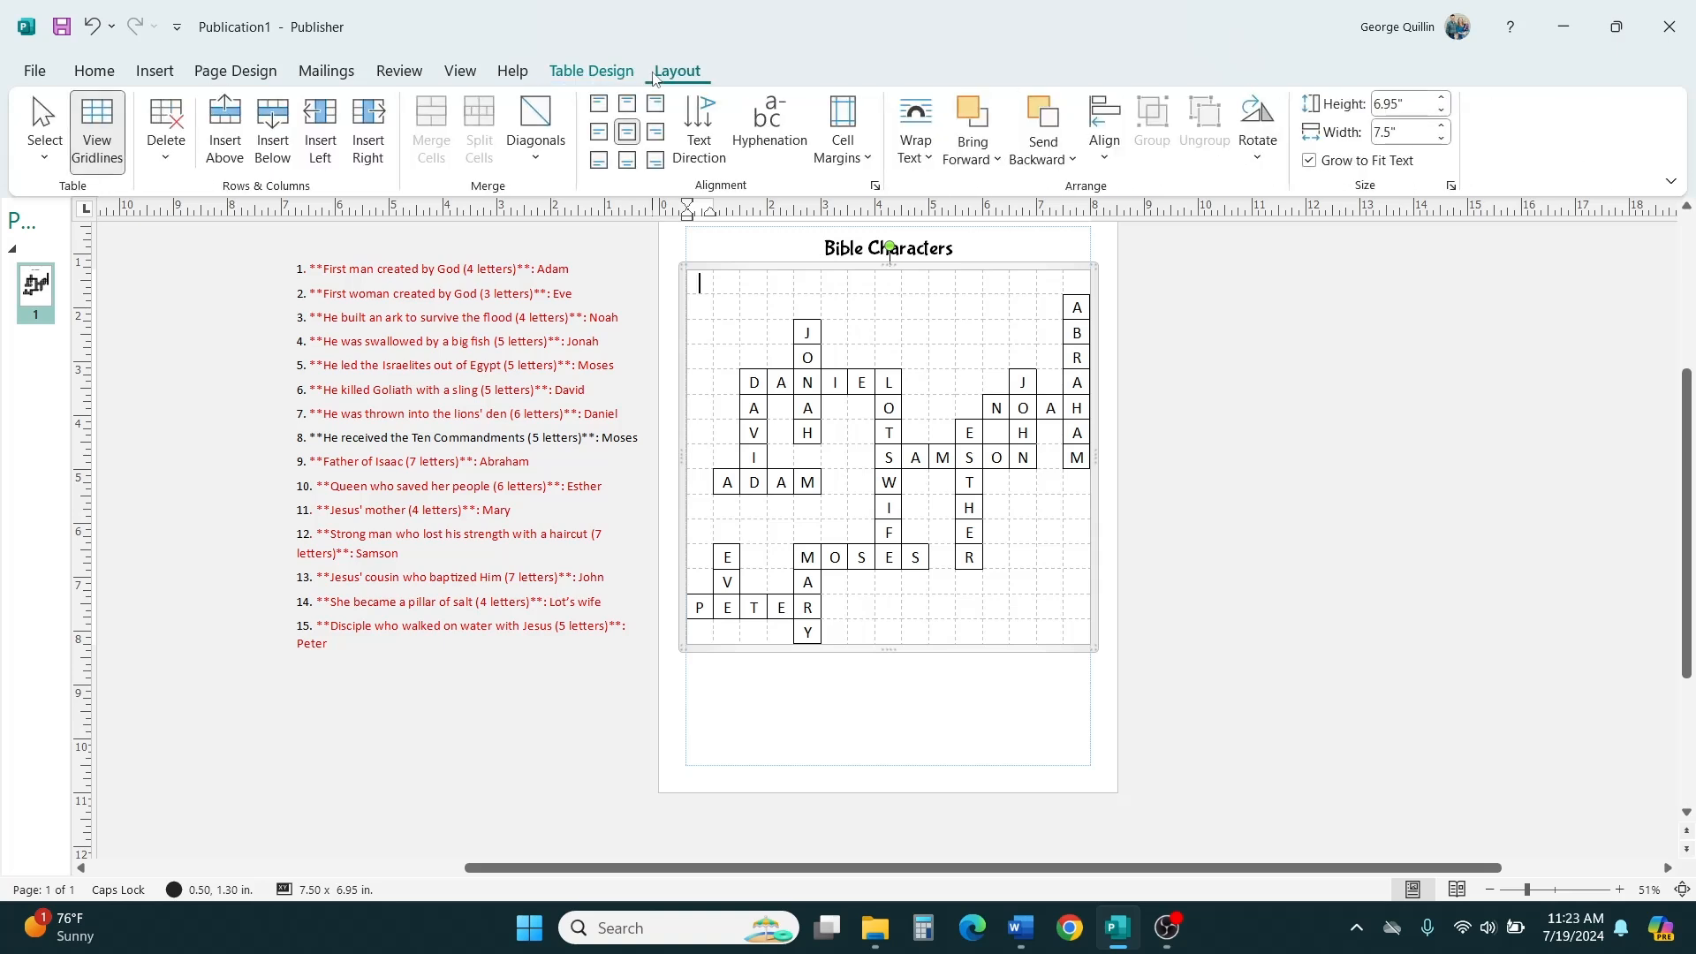
{"action": "left_click", "coordinate": [168, 164]}
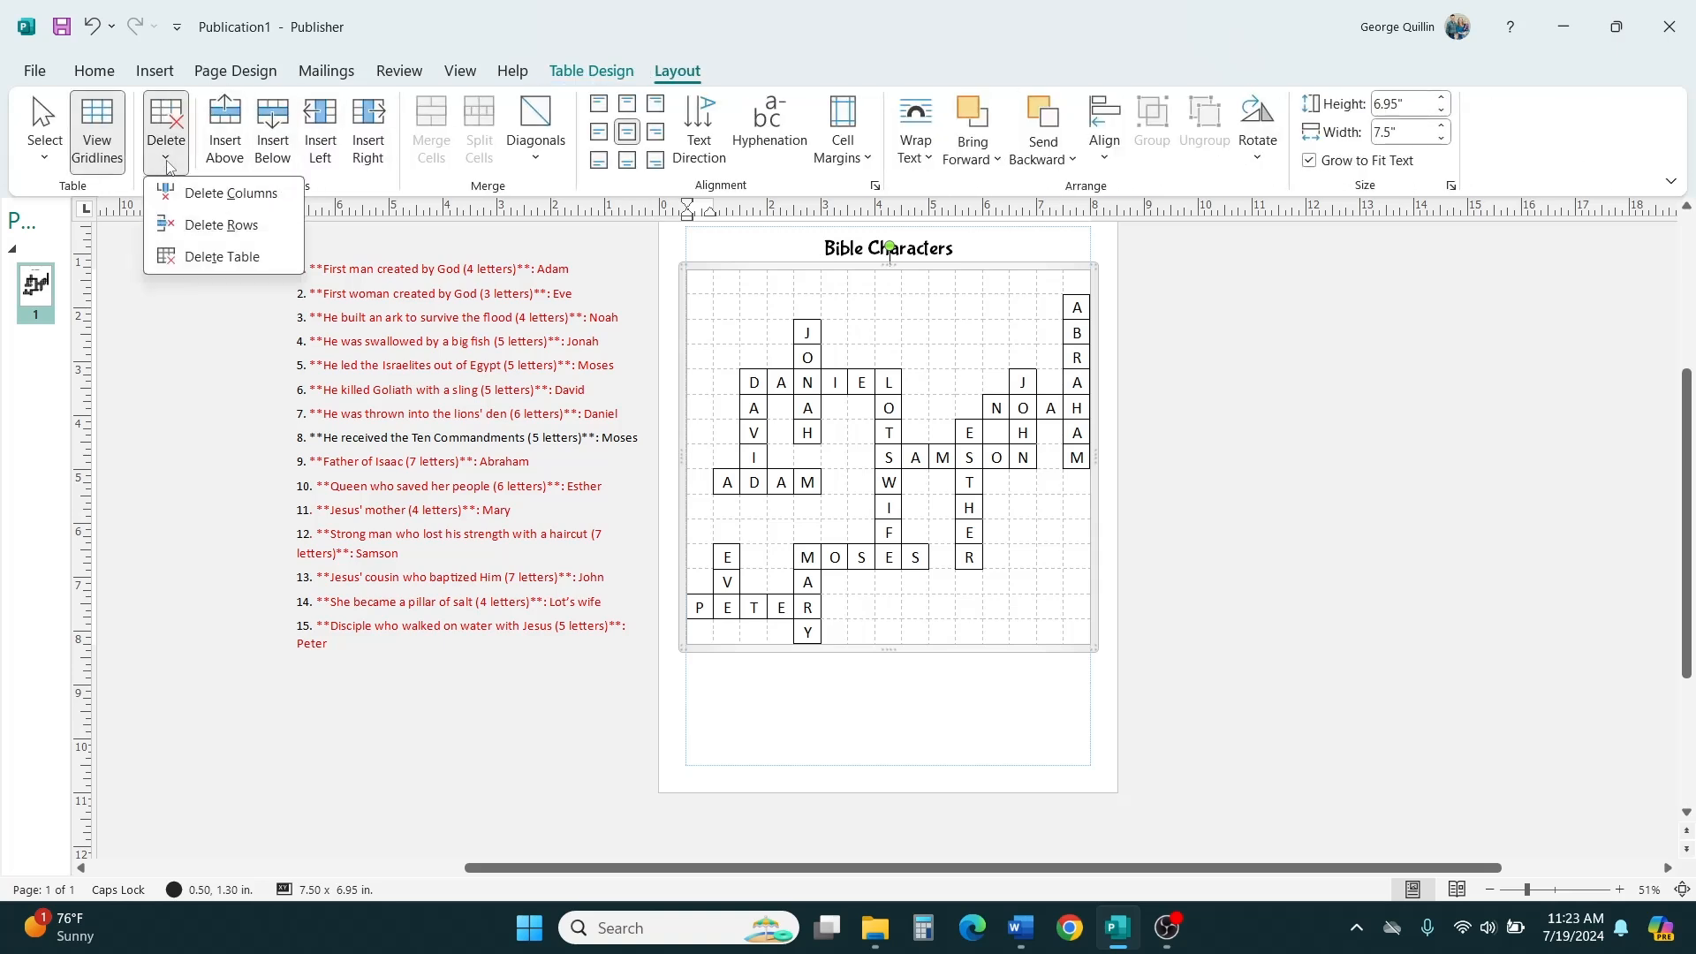
{"action": "left_click", "coordinate": [187, 229]}
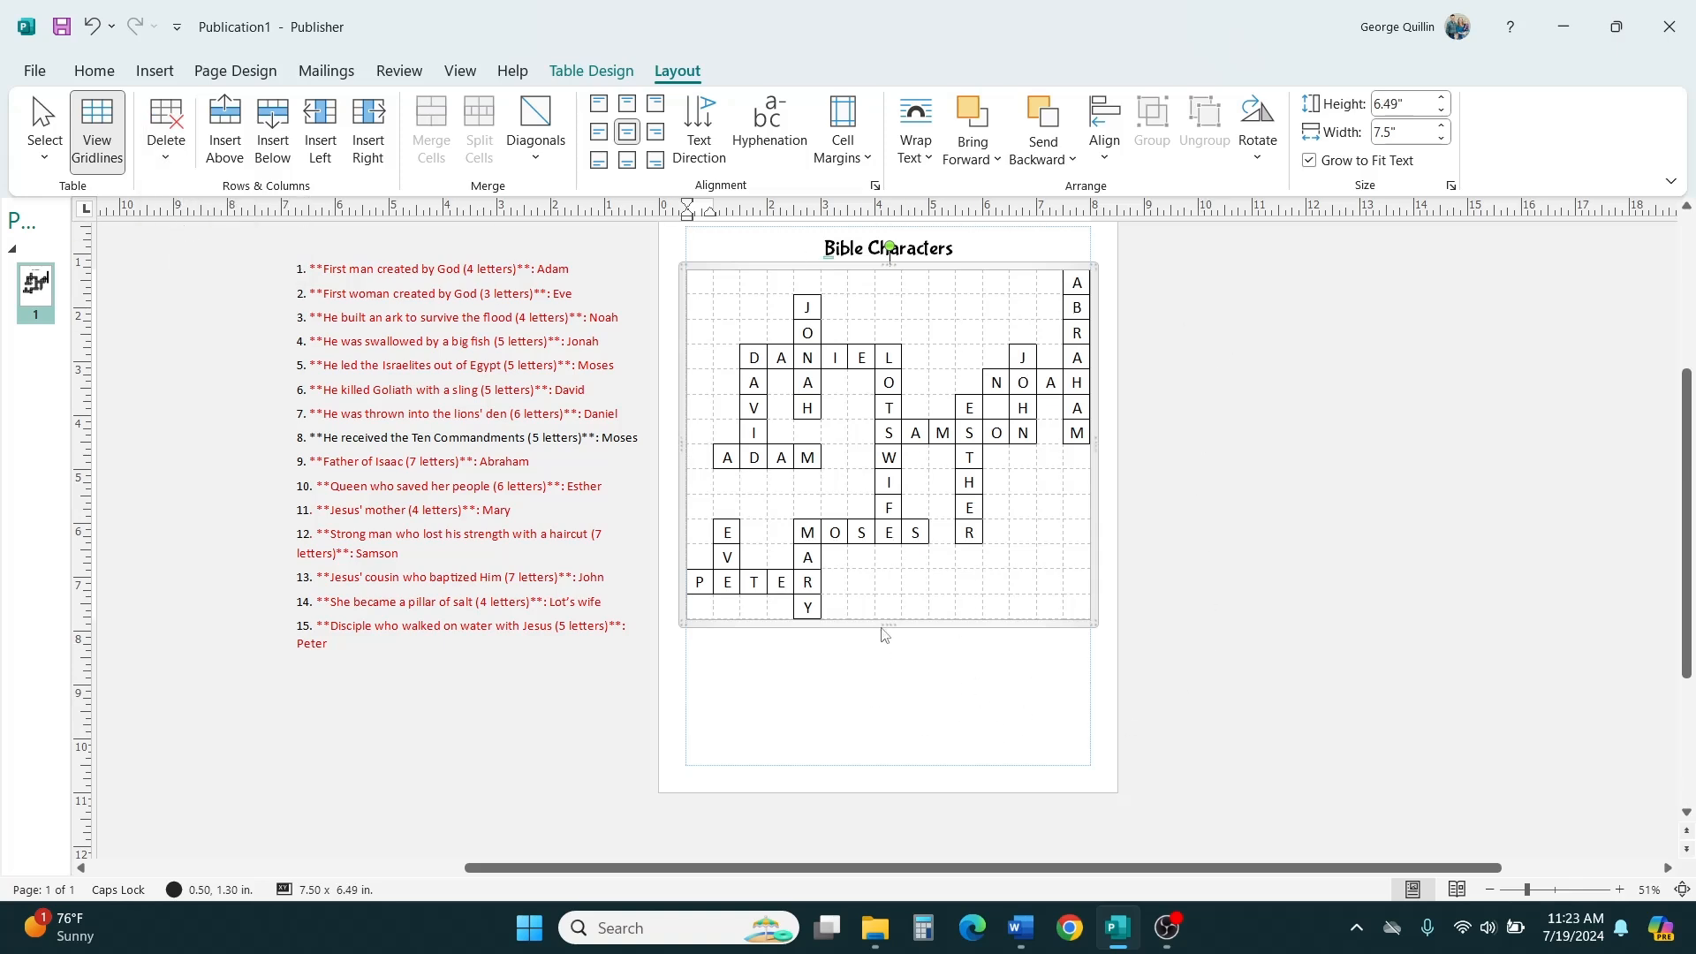
{"action": "left_click", "coordinate": [1188, 630]}
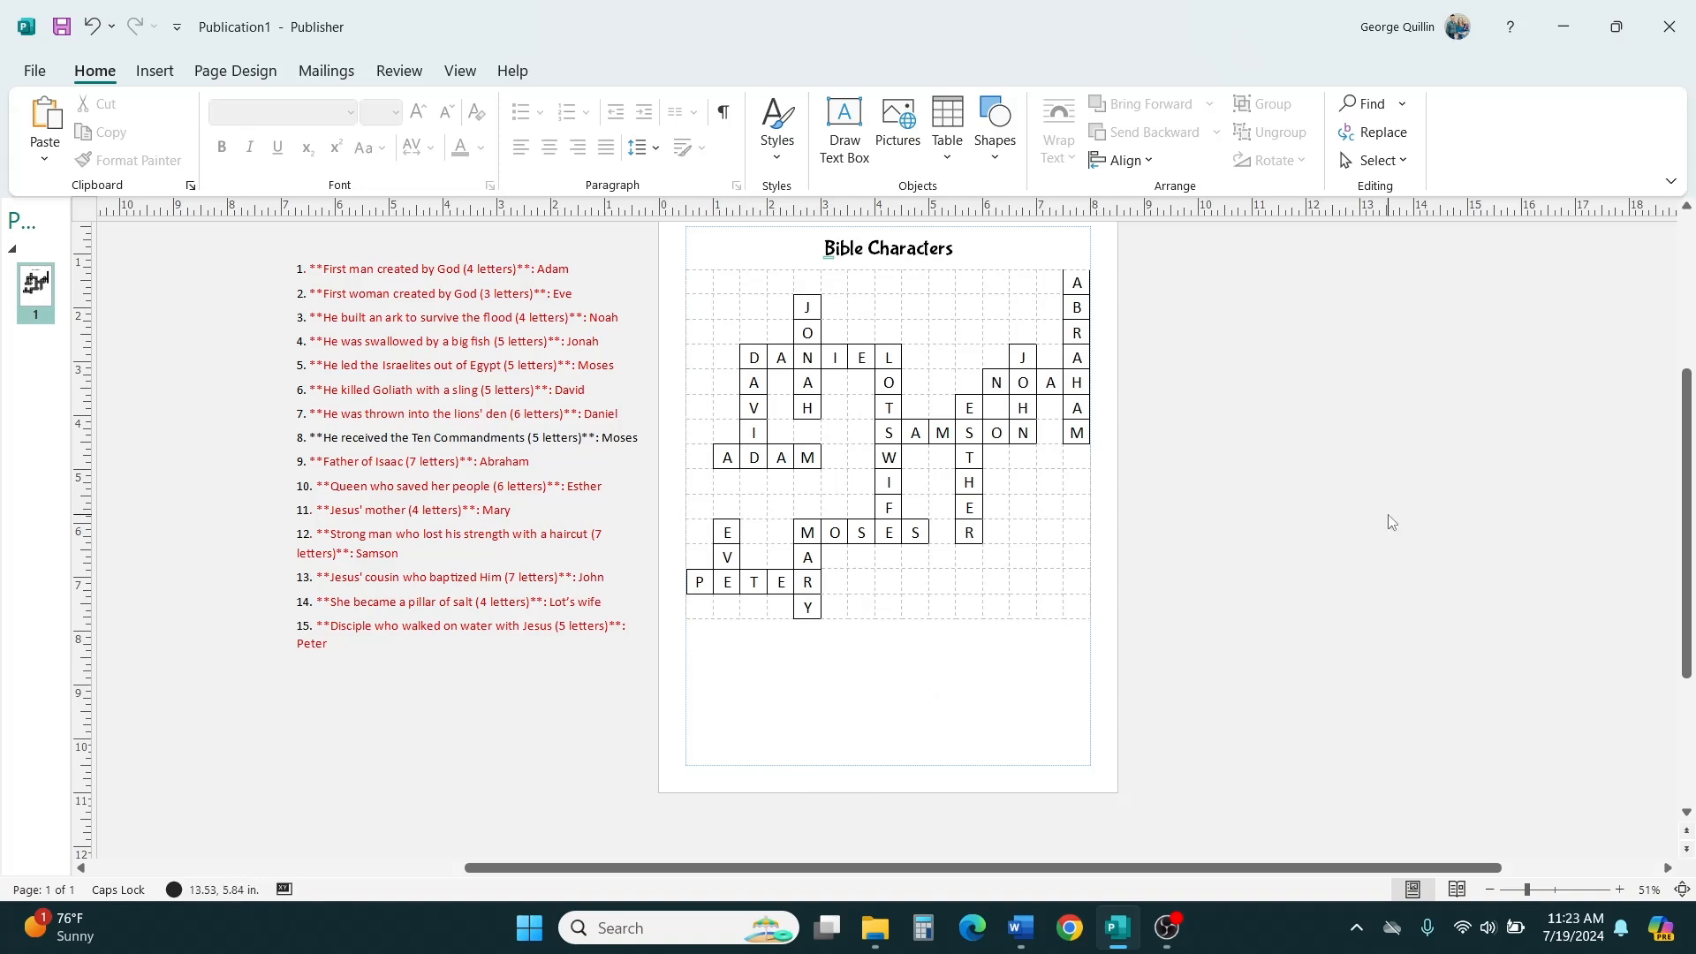
{"action": "left_click", "coordinate": [1086, 282]}
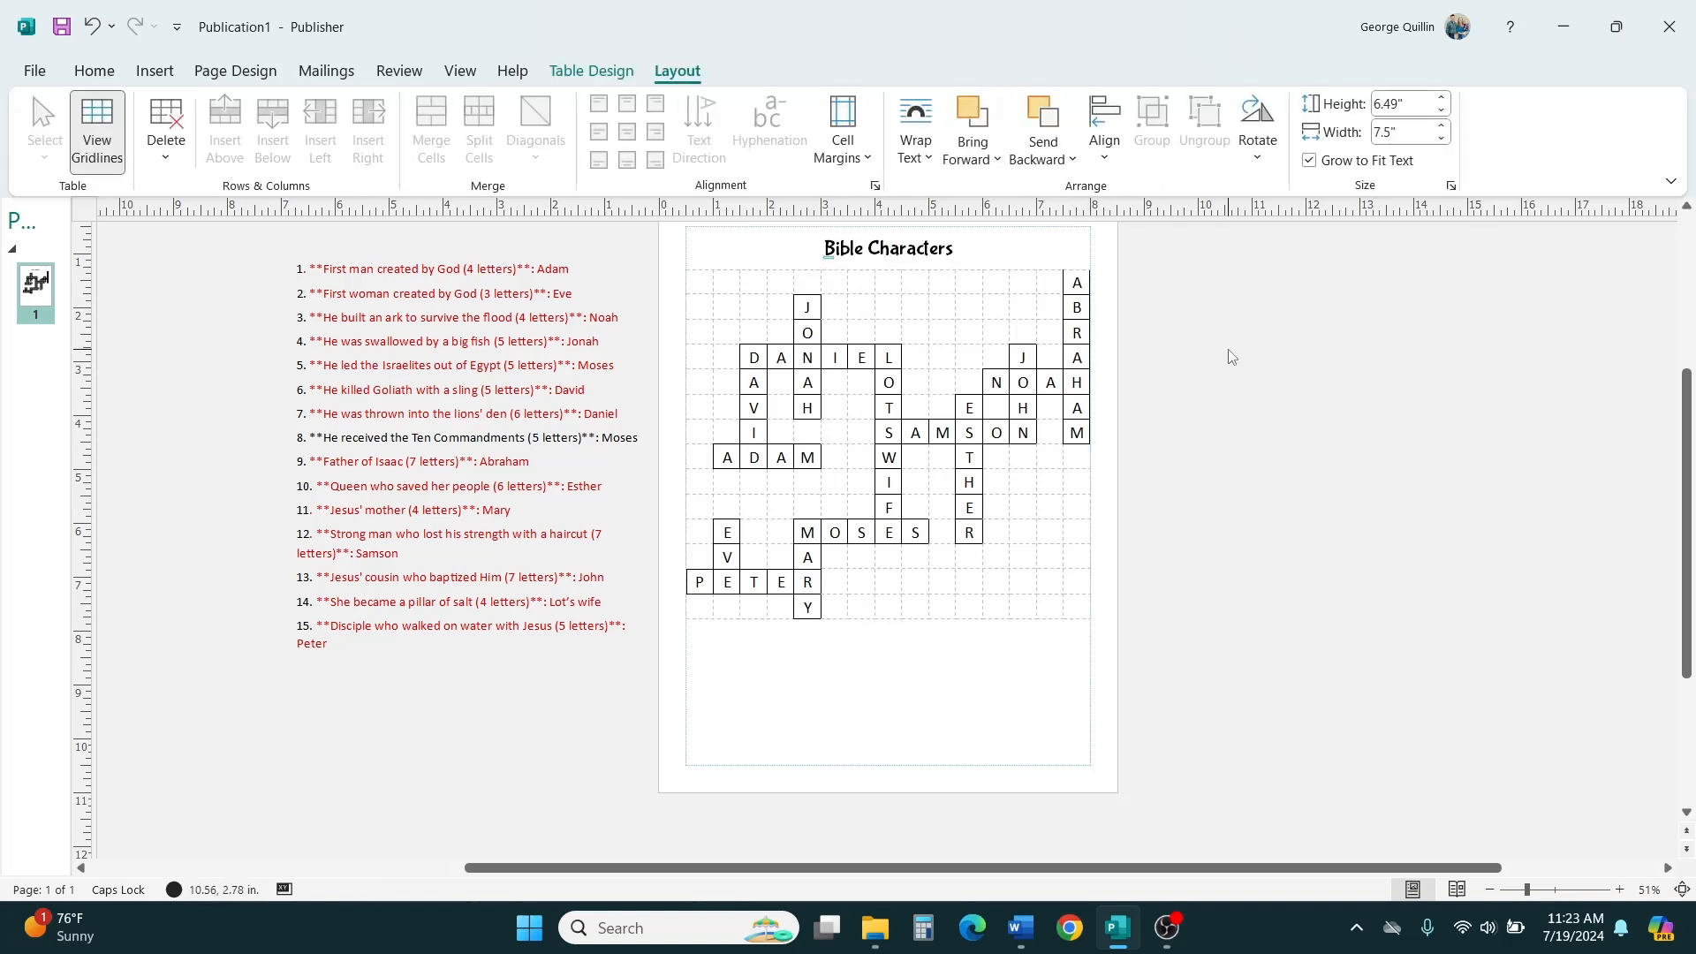
{"action": "left_click", "coordinate": [1077, 280]}
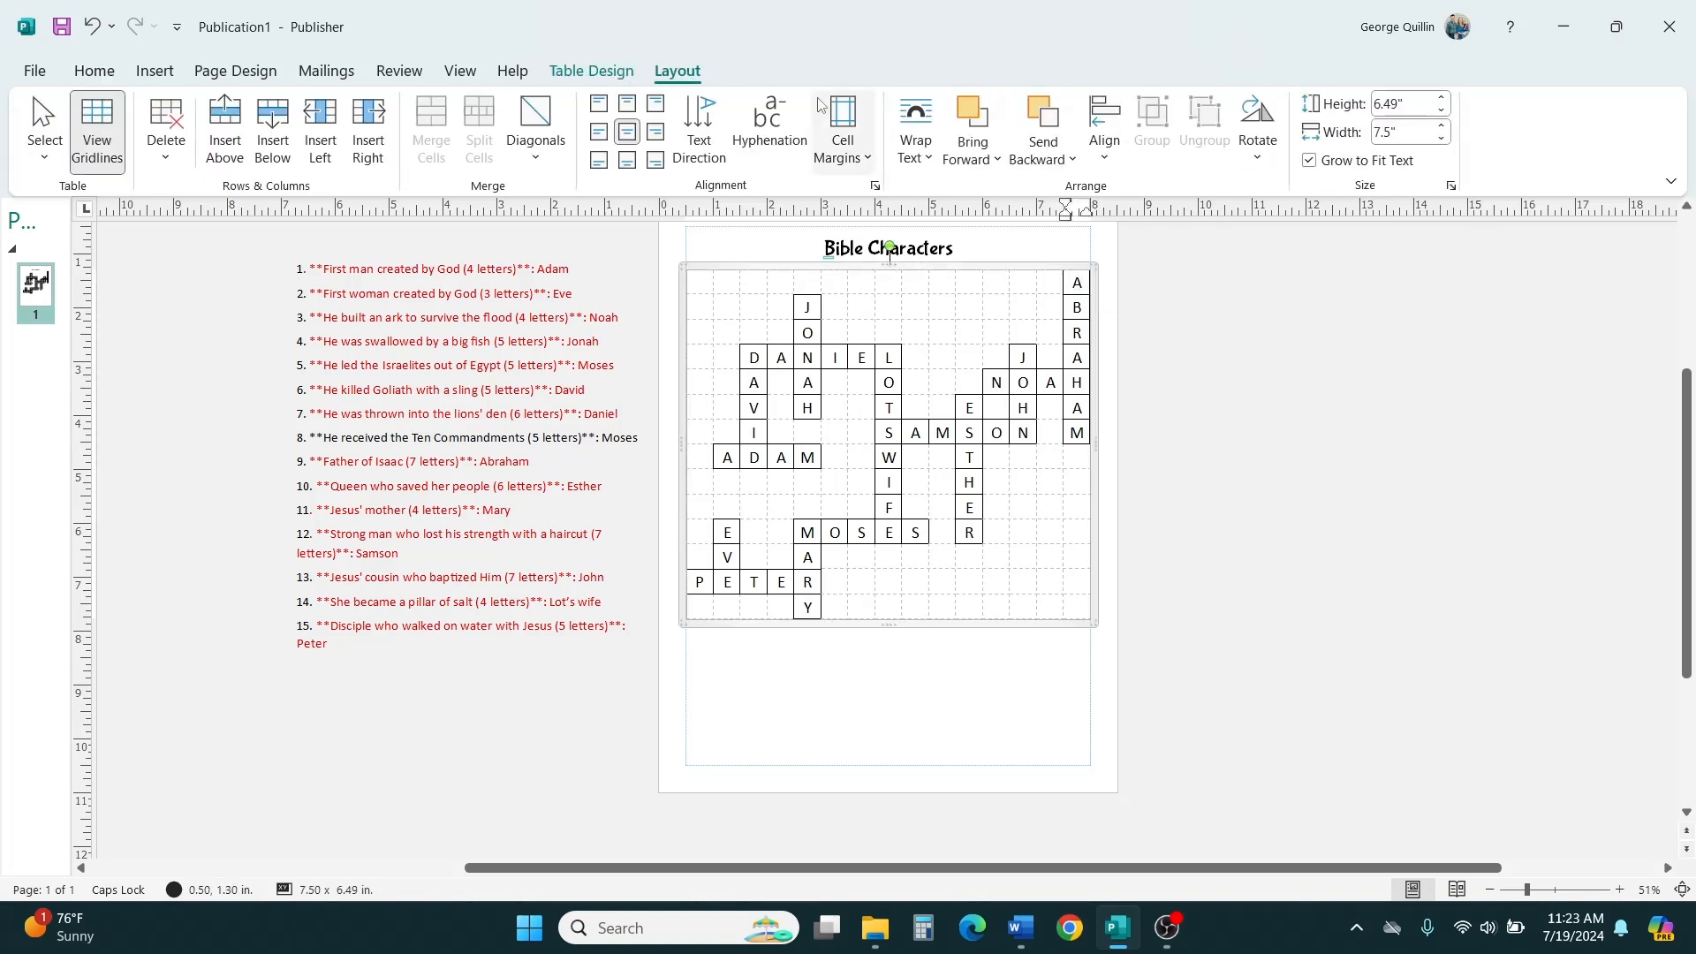
{"action": "left_click", "coordinate": [623, 78]}
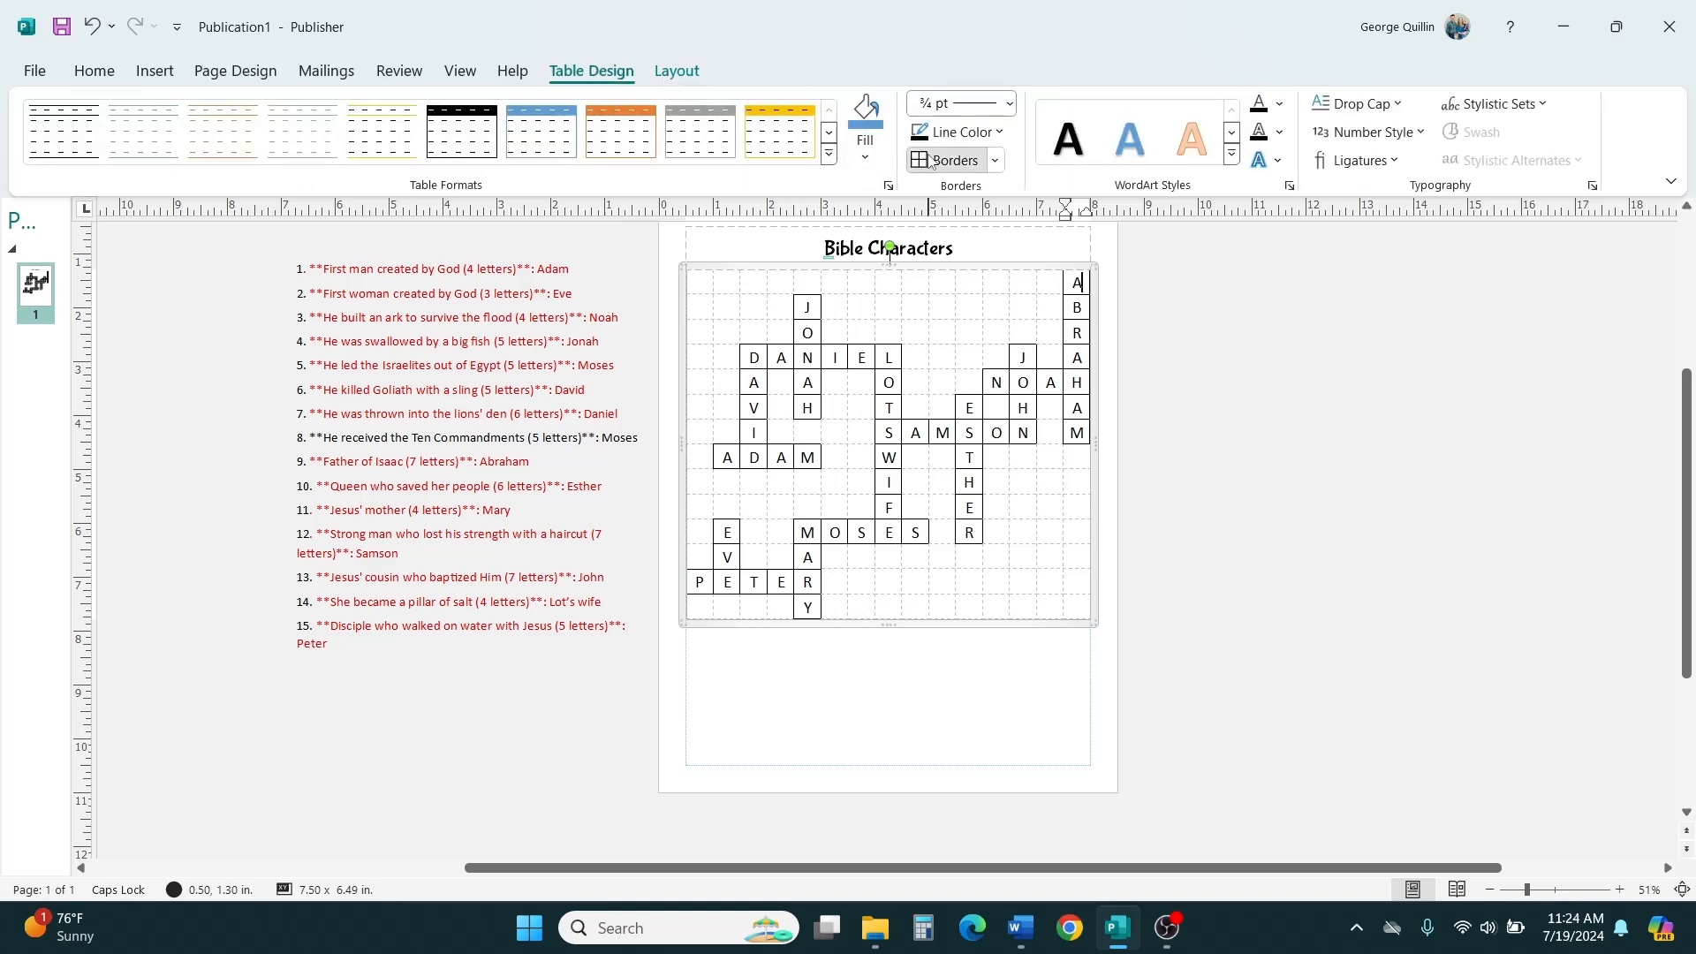
{"action": "left_click", "coordinate": [1190, 276]}
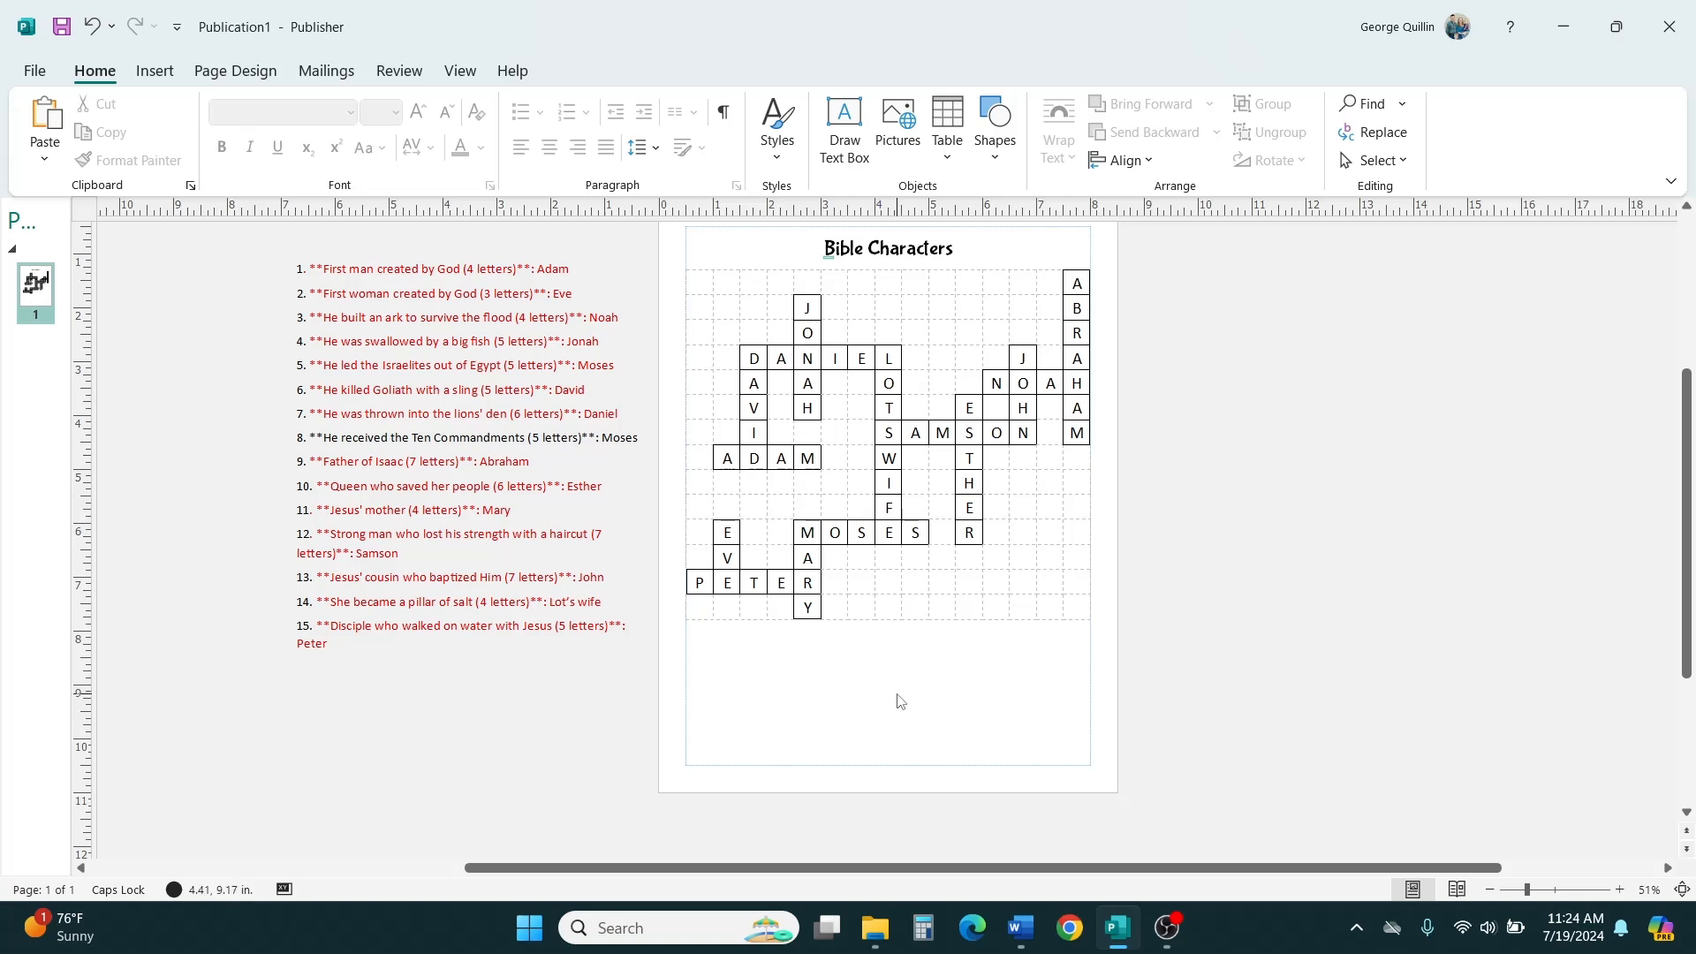
Draw a text box about 7.5 x 2.45 in below the crossword table, spanning the page margins.
{"action": "left_click", "coordinate": [844, 128]}
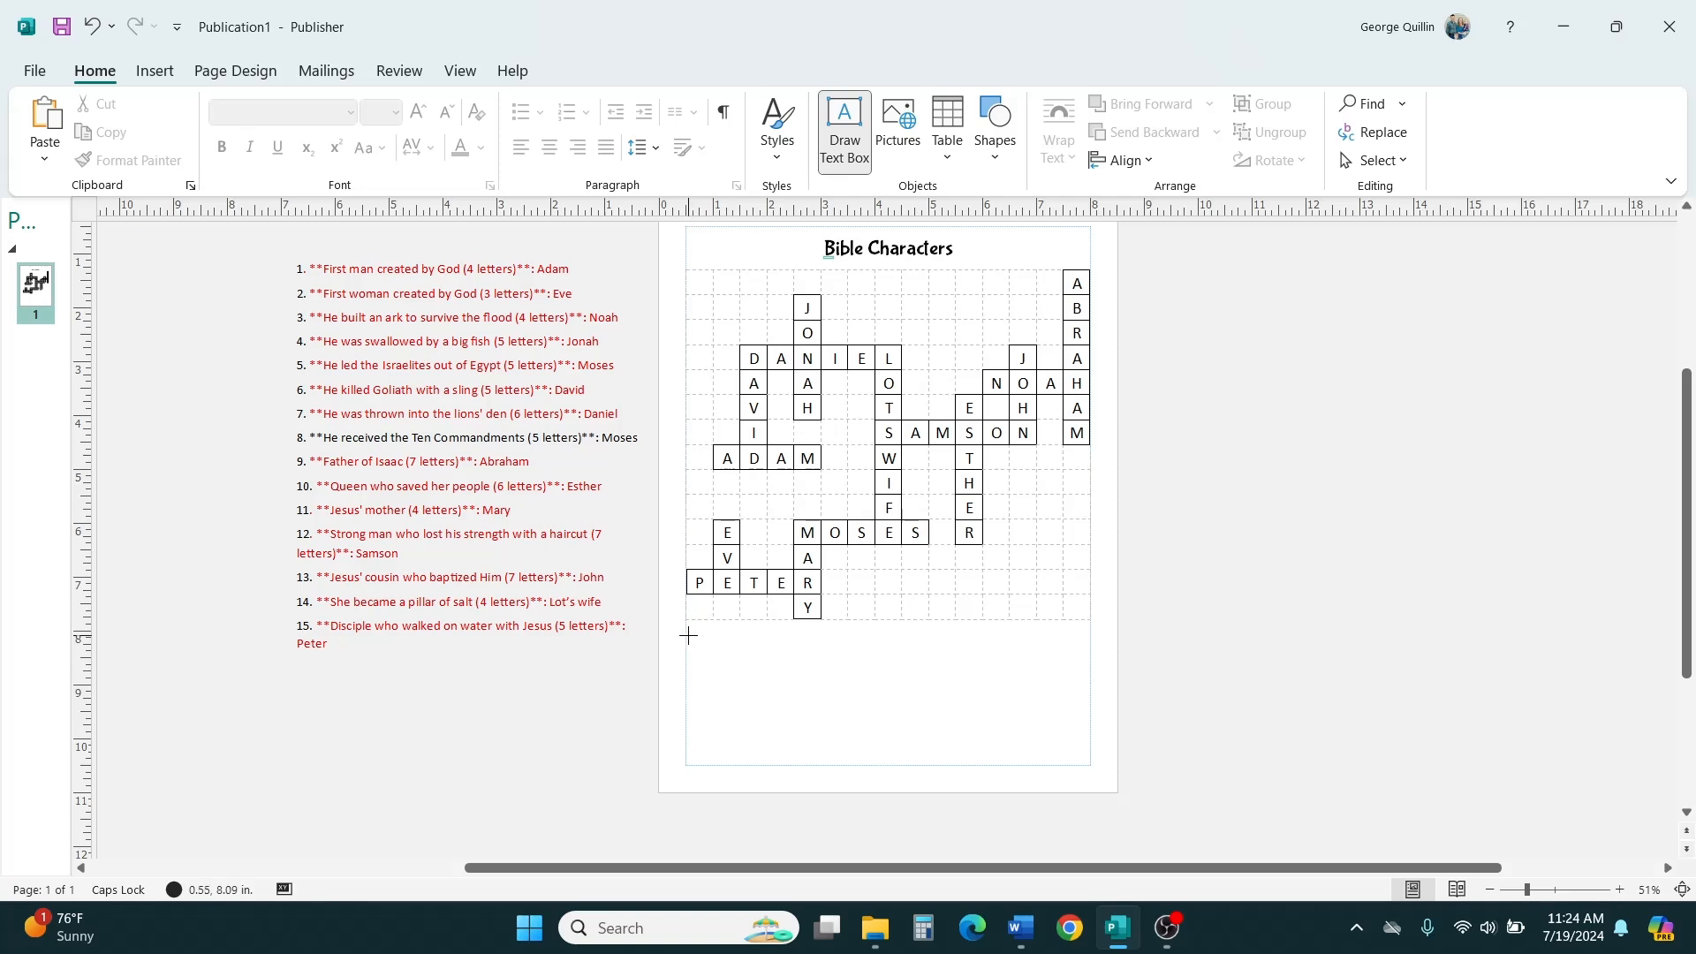
{"action": "mouse_move", "coordinate": [686, 634]}
{"action": "left_mouse_down"}
{"action": "mouse_move", "coordinate": [763, 671]}
{"action": "mouse_move", "coordinate": [1092, 728]}
{"action": "mouse_move", "coordinate": [1095, 770]}
{"action": "left_mouse_up"}
{"action": "left_click_drag", "start_coordinate": [679, 700], "coordinate": [684, 702]}
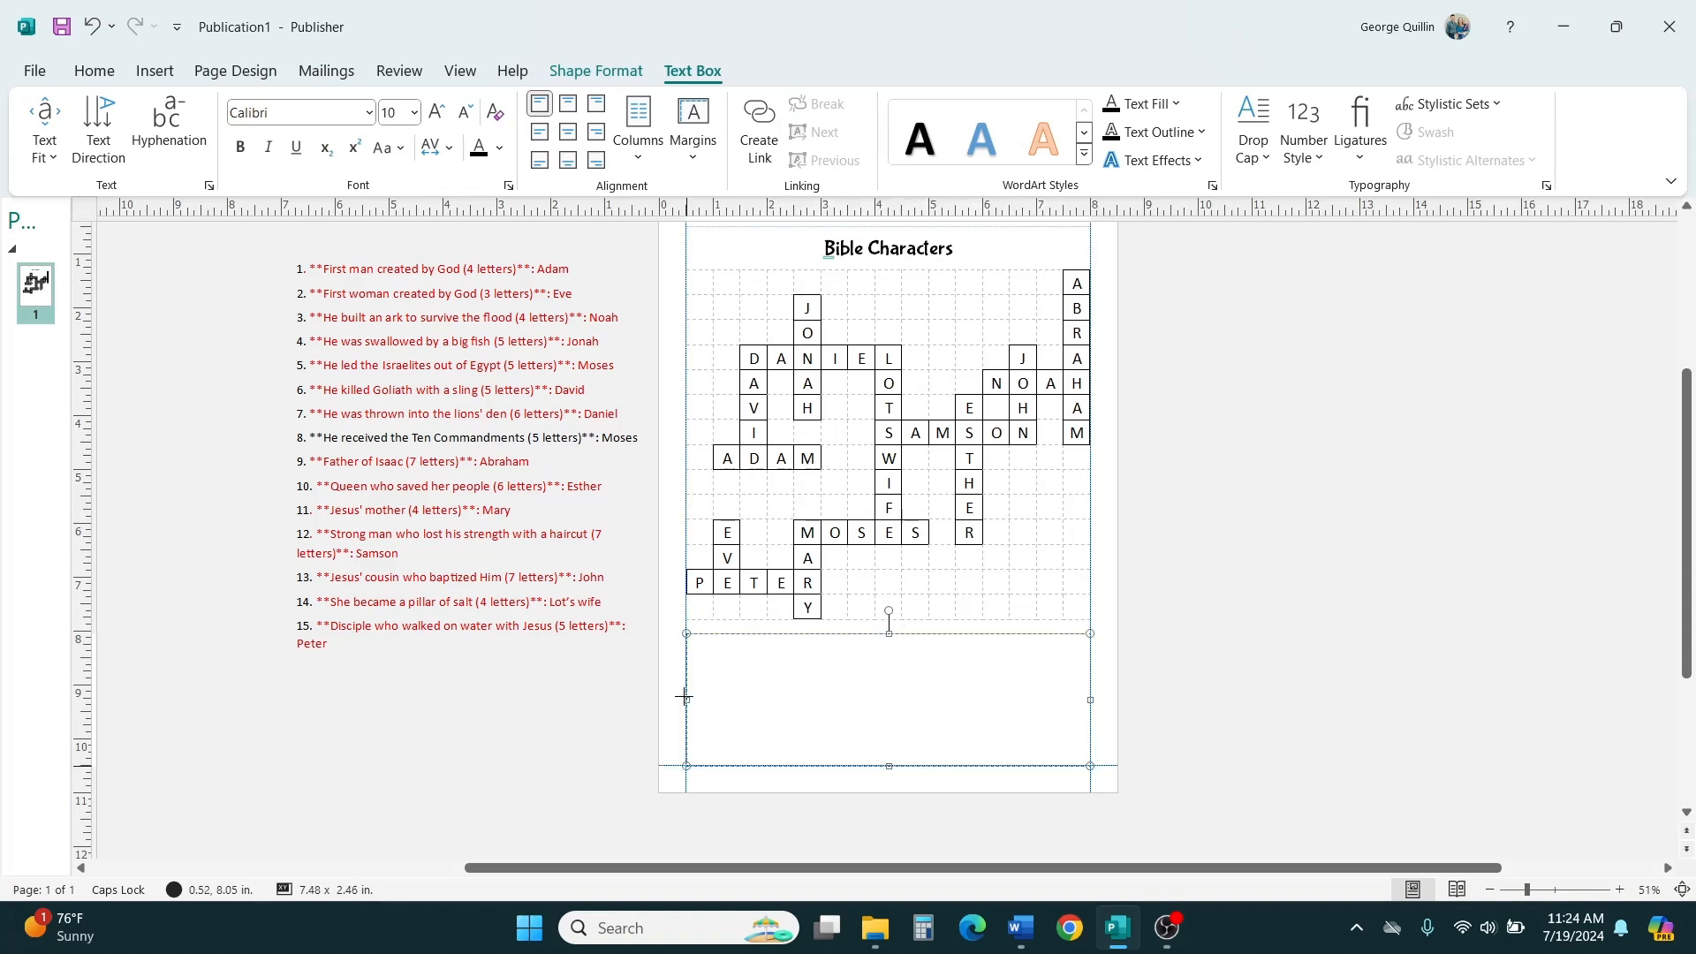
Set the new text box's font to Bubblegum Sans.
{"action": "left_click", "coordinate": [301, 112]}
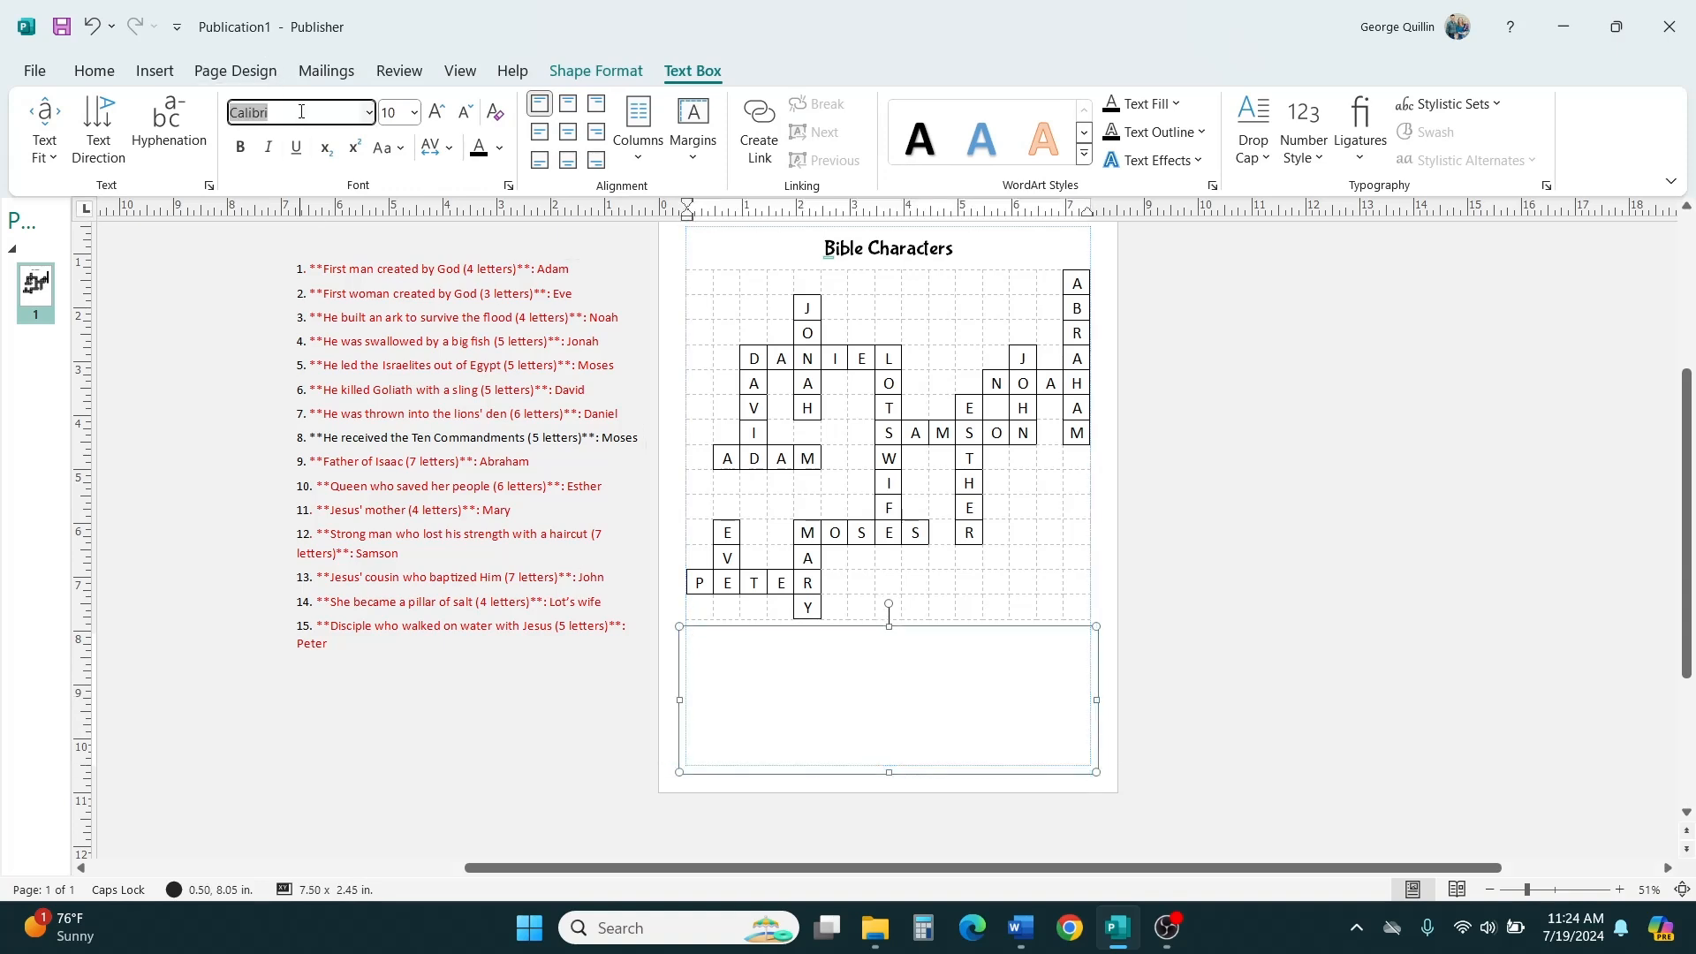
{"action": "left_click", "coordinate": [301, 111]}
{"action": "type", "text": "BU"}
{"action": "key", "text": "BackSpace"}
{"action": "key", "text": "BackSpace"}
{"action": "key", "text": "BackSpace"}
{"action": "key", "text": "BackSpace"}
{"action": "key", "text": "BackSpace"}
{"action": "key", "text": "BackSpace"}
{"action": "key", "text": "BackSpace"}
{"action": "key", "text": "BackSpace"}
{"action": "key", "text": "BackSpace"}
{"action": "type", "text": "Bubblegum Sans"}
{"action": "key", "text": "Return"}
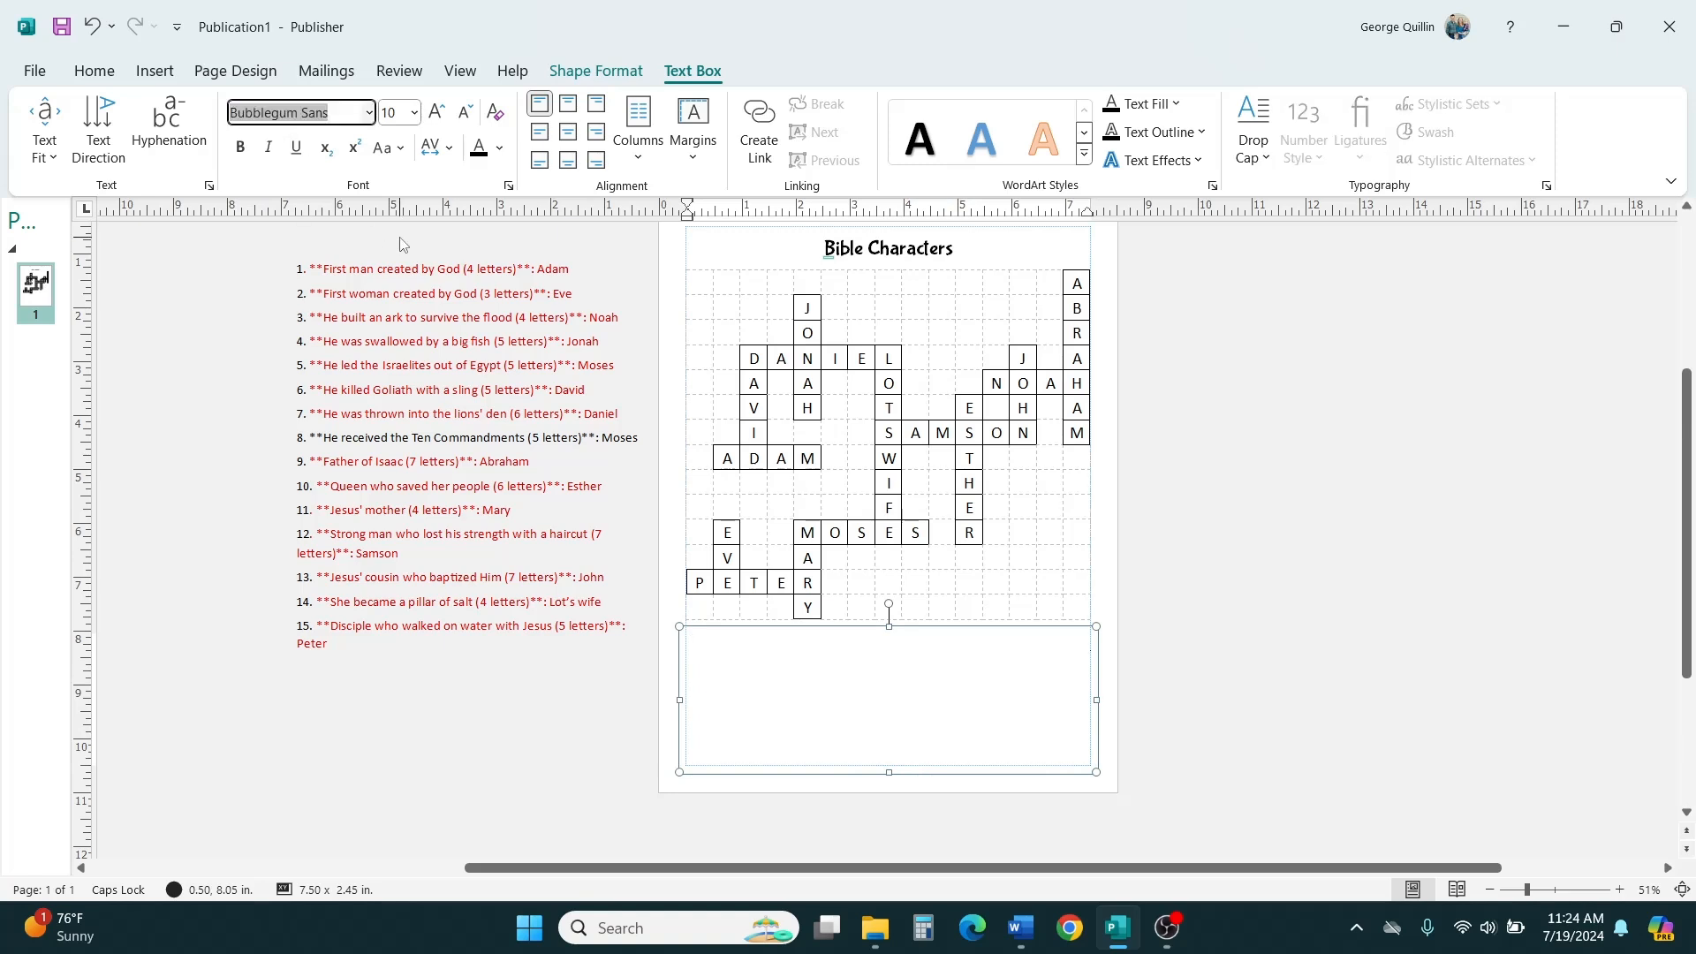
Set the text size to 12 and enter the heading "Across:" in the text box.
{"action": "left_click", "coordinate": [437, 147]}
{"action": "left_click", "coordinate": [835, 647]}
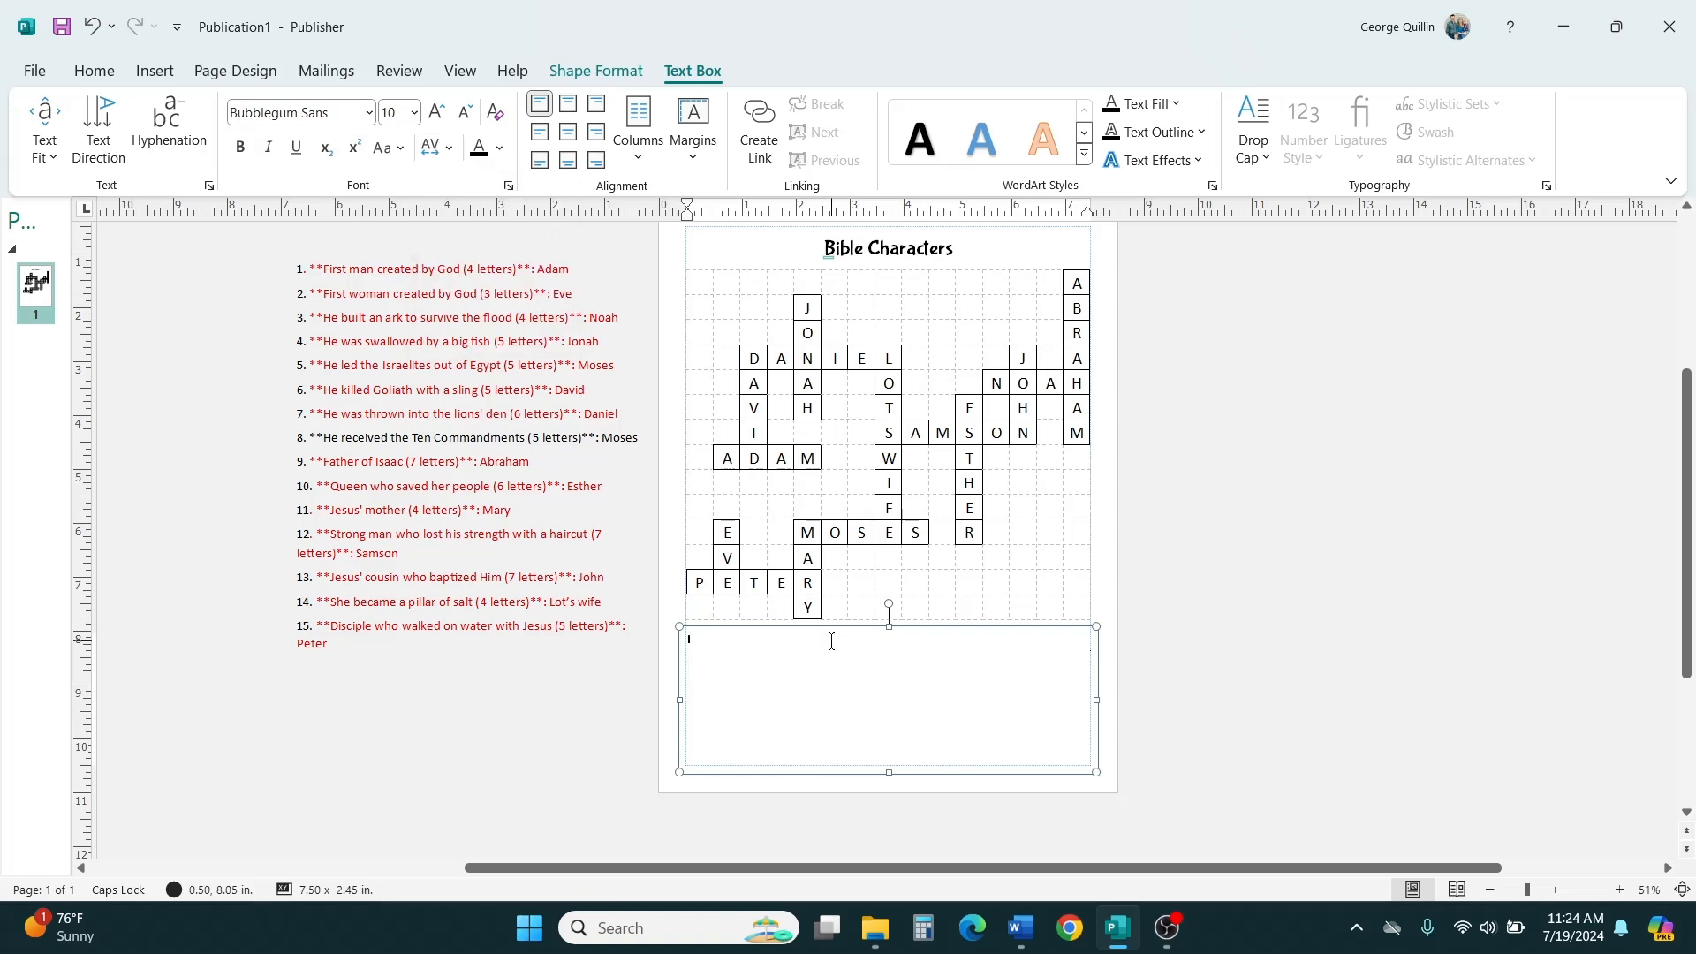
{"action": "left_click", "coordinate": [434, 118]}
{"action": "left_click", "coordinate": [434, 117]}
{"action": "left_click", "coordinate": [842, 554]}
{"action": "left_click", "coordinate": [830, 665]}
{"action": "key", "text": "Caps_Lock"}
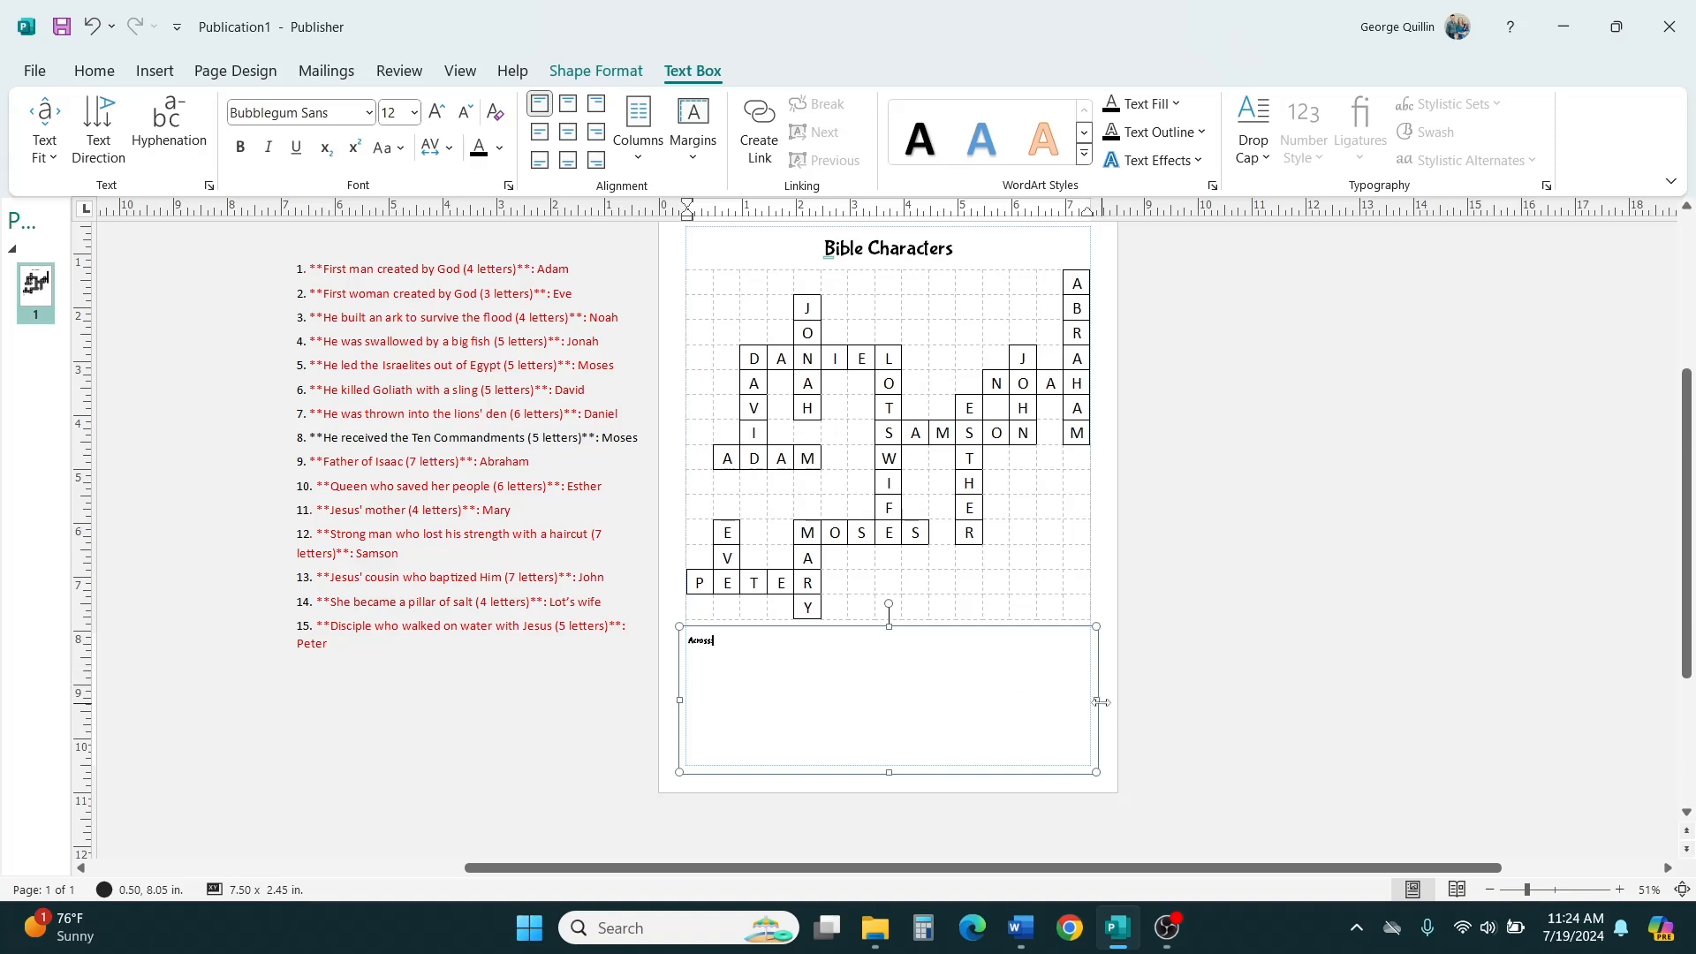
Narrow the Across text box to about 3.81 in and place a copy of it beside it at the page's right margin.
{"action": "left_click_drag", "start_coordinate": [1092, 700], "coordinate": [893, 711]}
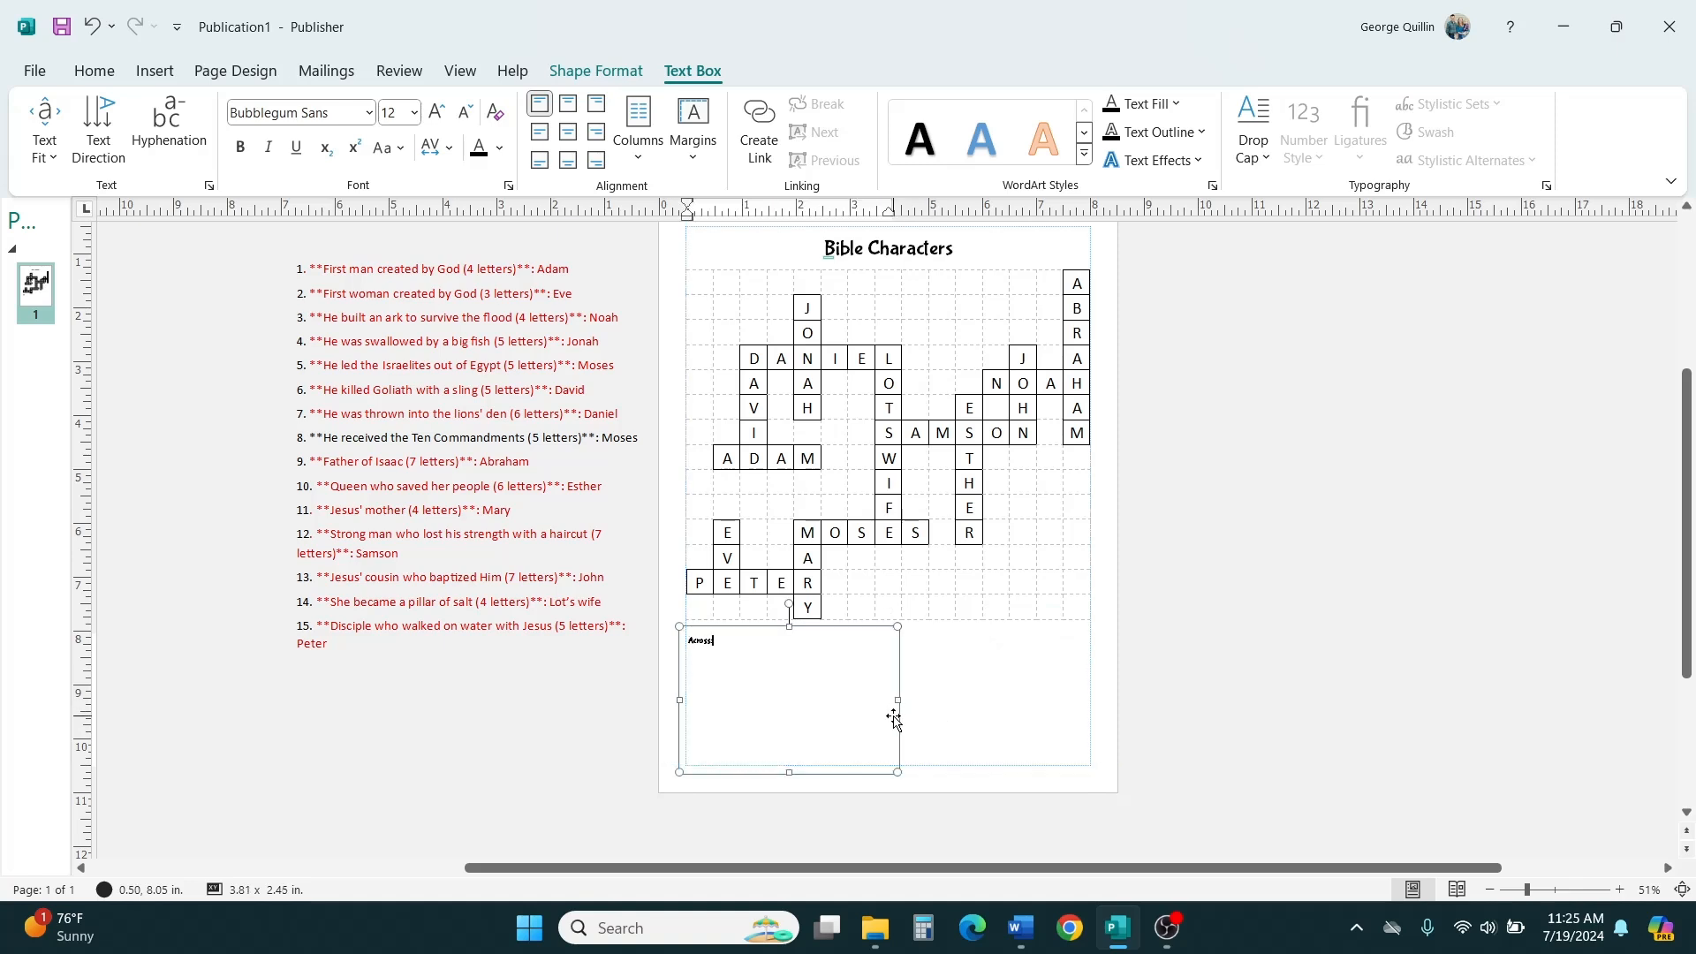
{"action": "left_click", "coordinate": [901, 722]}
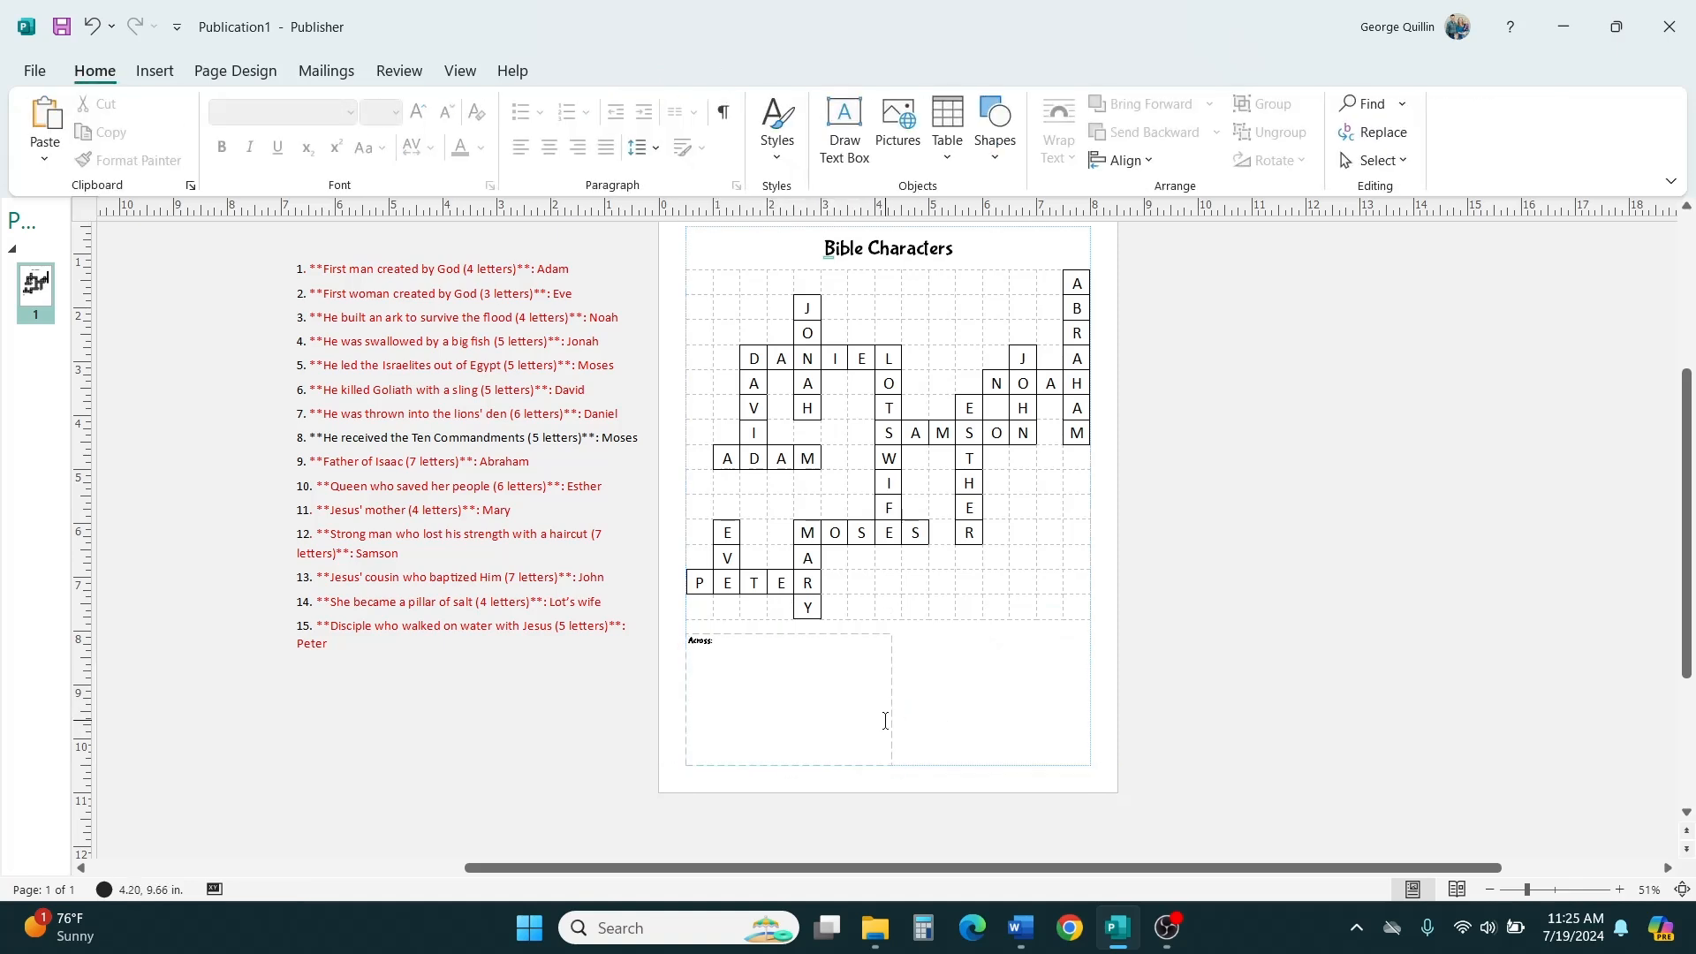
{"action": "left_click", "coordinate": [893, 727]}
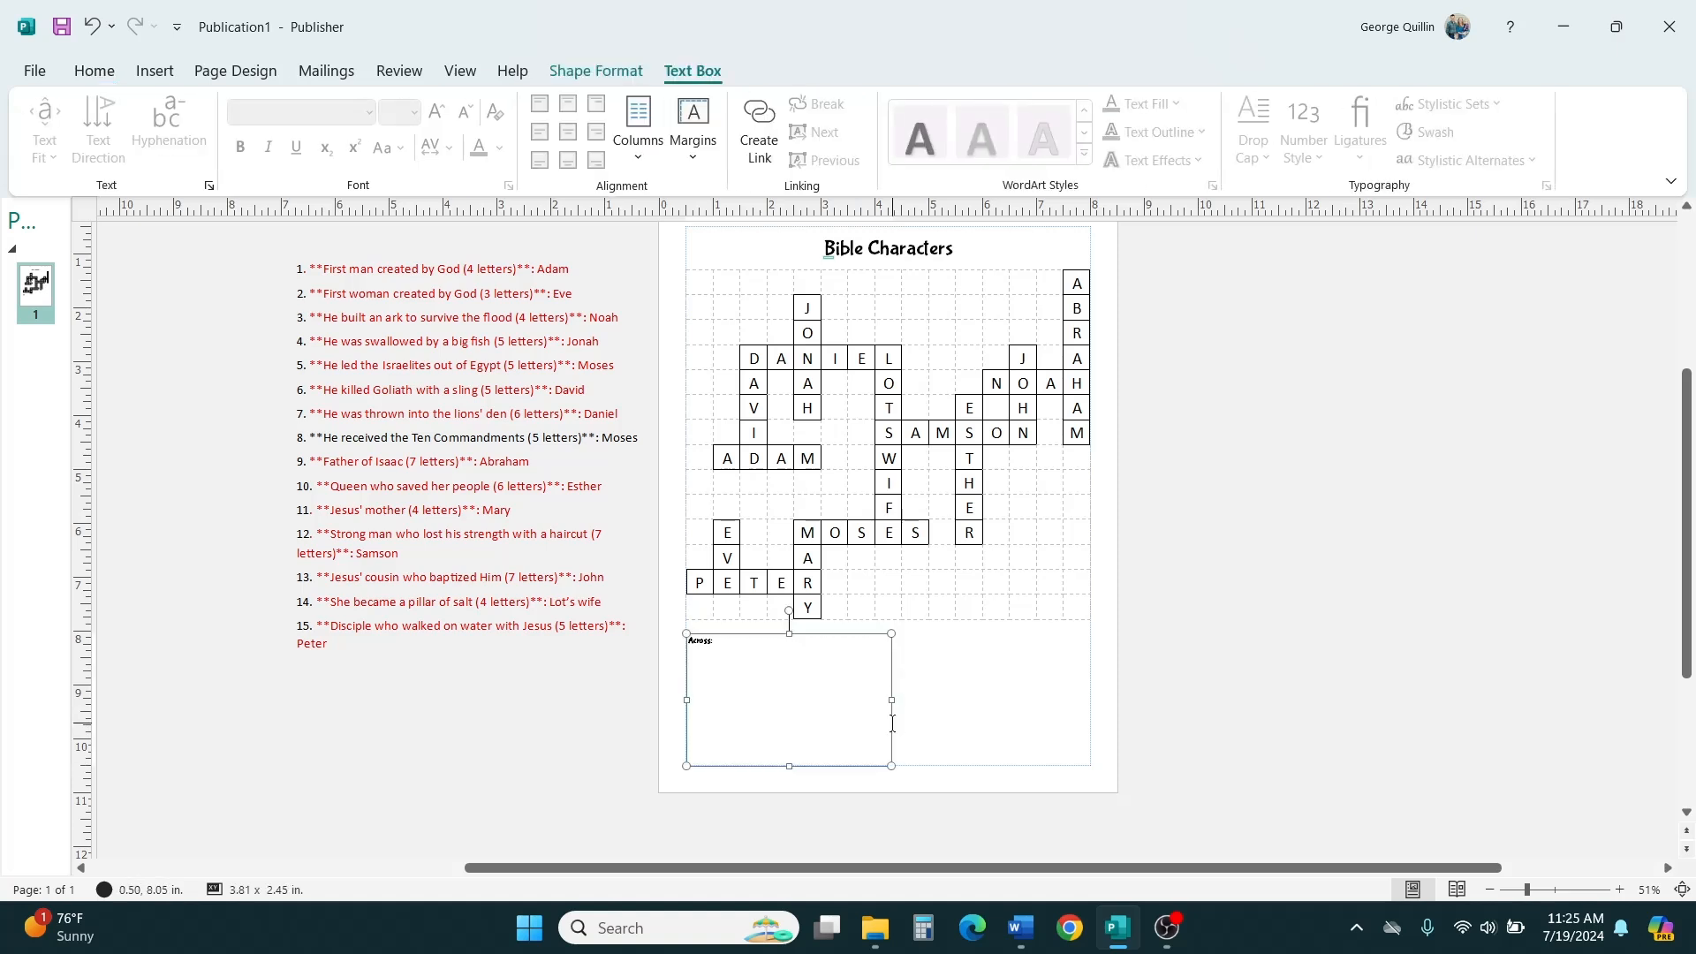
{"action": "left_click_drag", "start_coordinate": [892, 723], "coordinate": [1094, 724]}
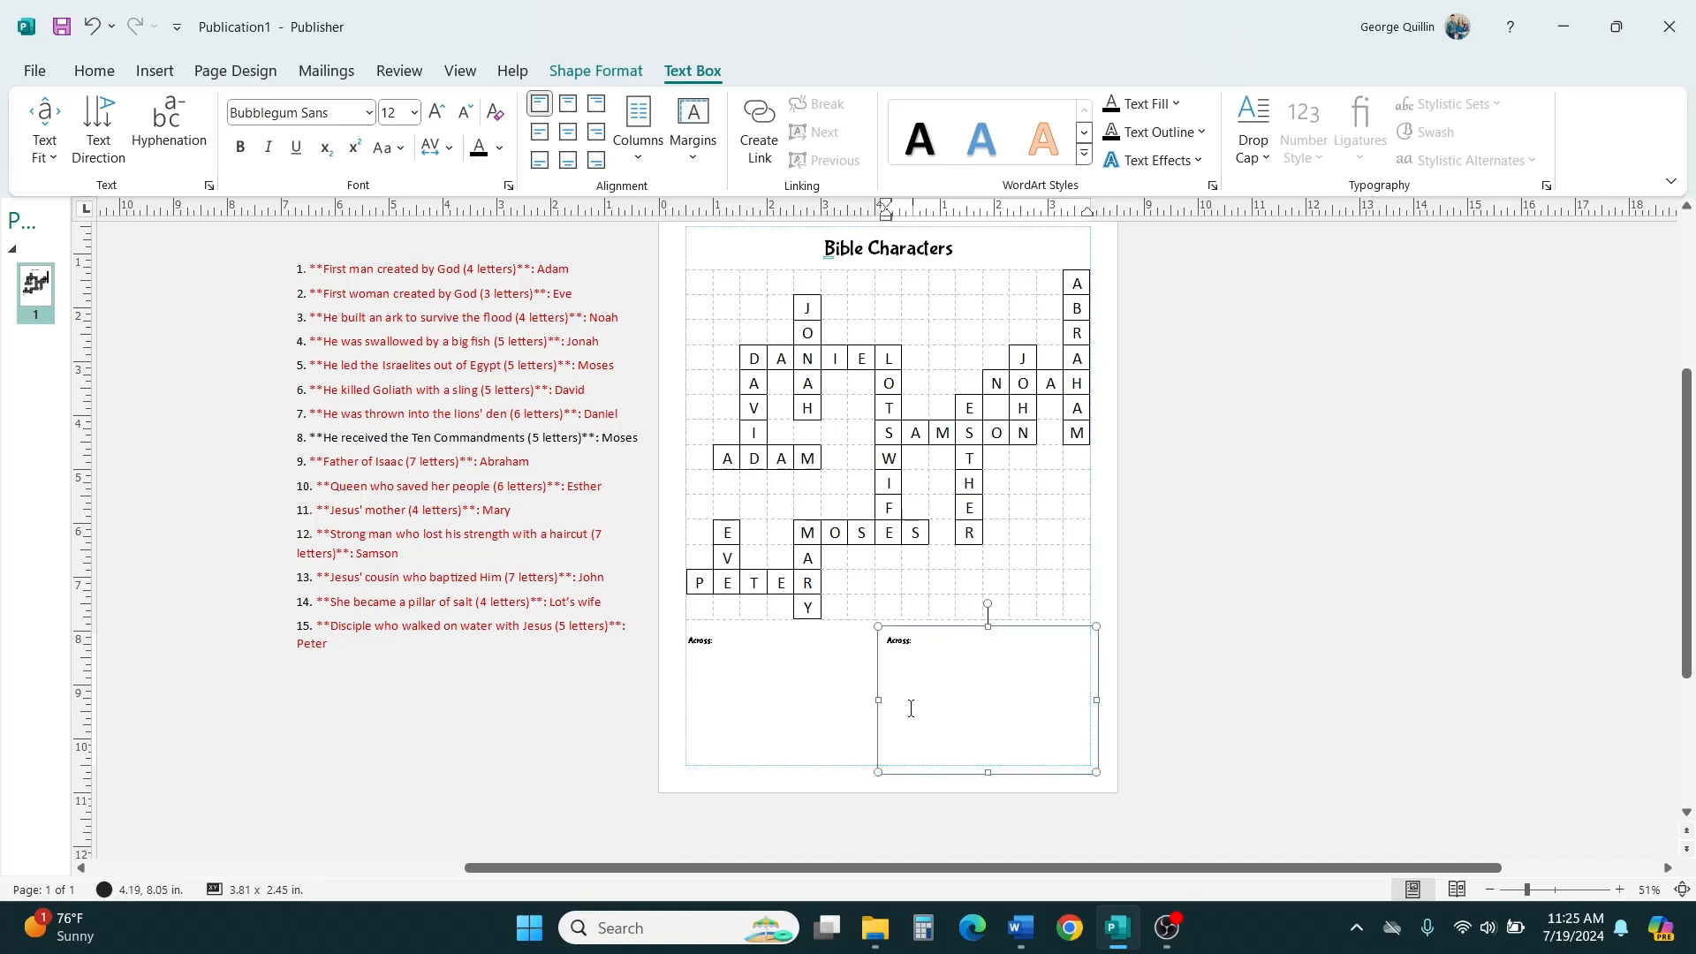
Trim the facing edges of the two clue boxes, making the first about 3.72 in and the second about 3.78 in wide.
{"action": "left_click_drag", "start_coordinate": [878, 700], "coordinate": [878, 701]}
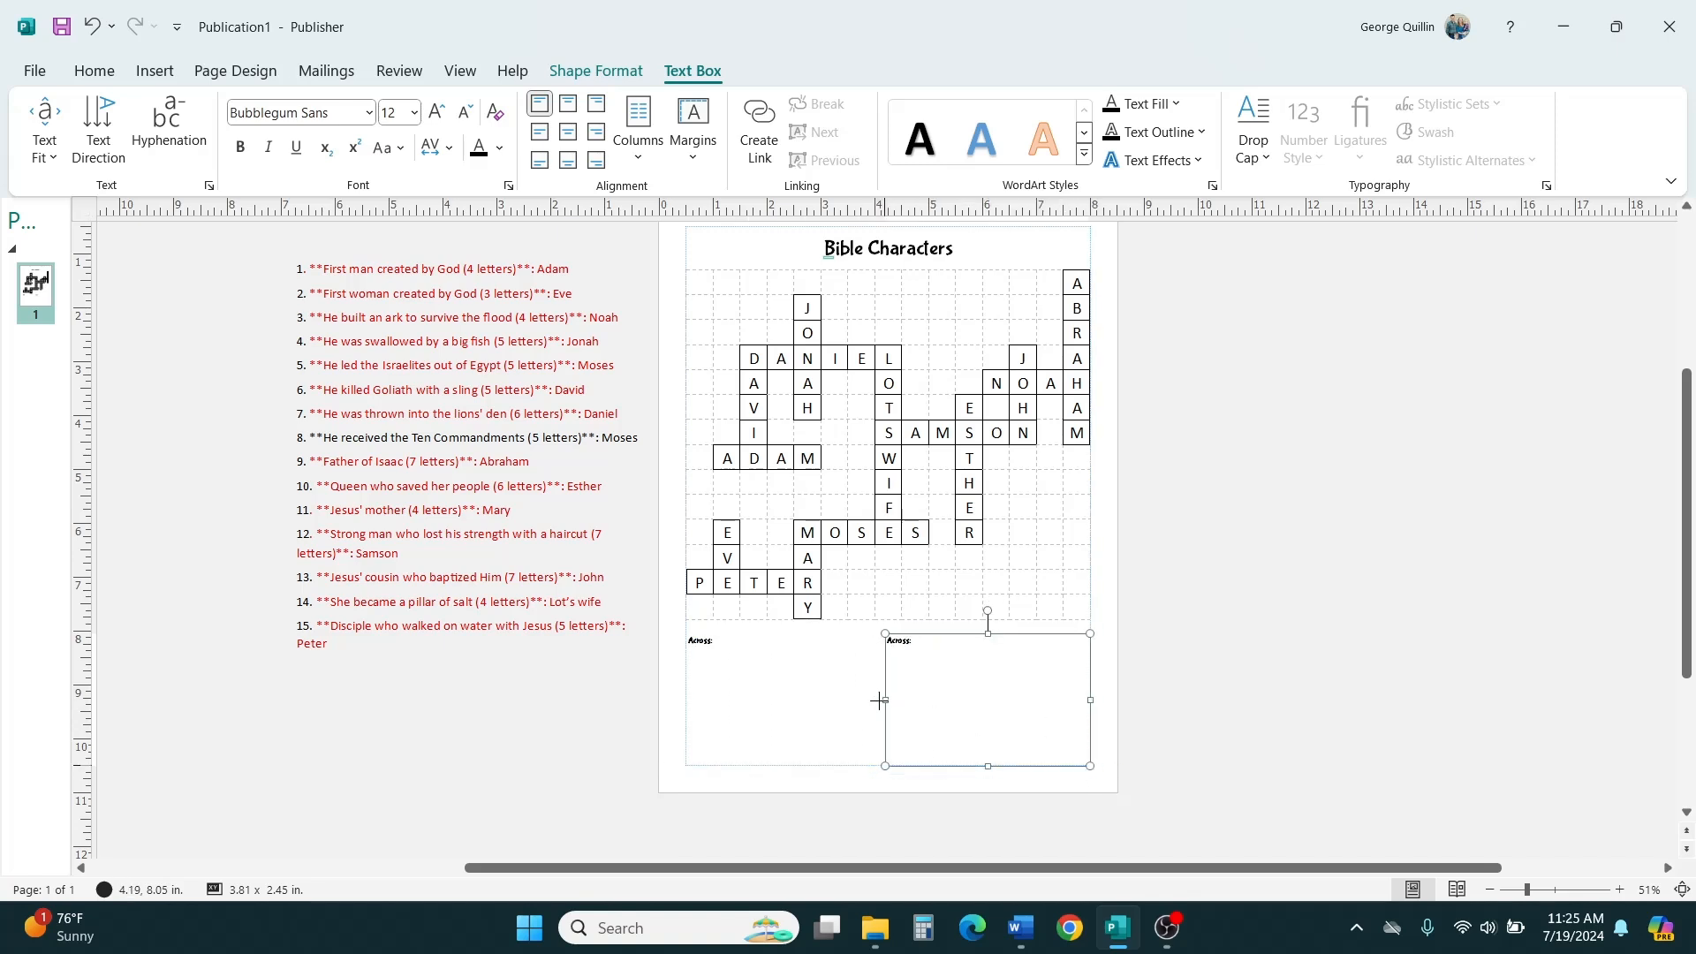
{"action": "left_click", "coordinate": [879, 701]}
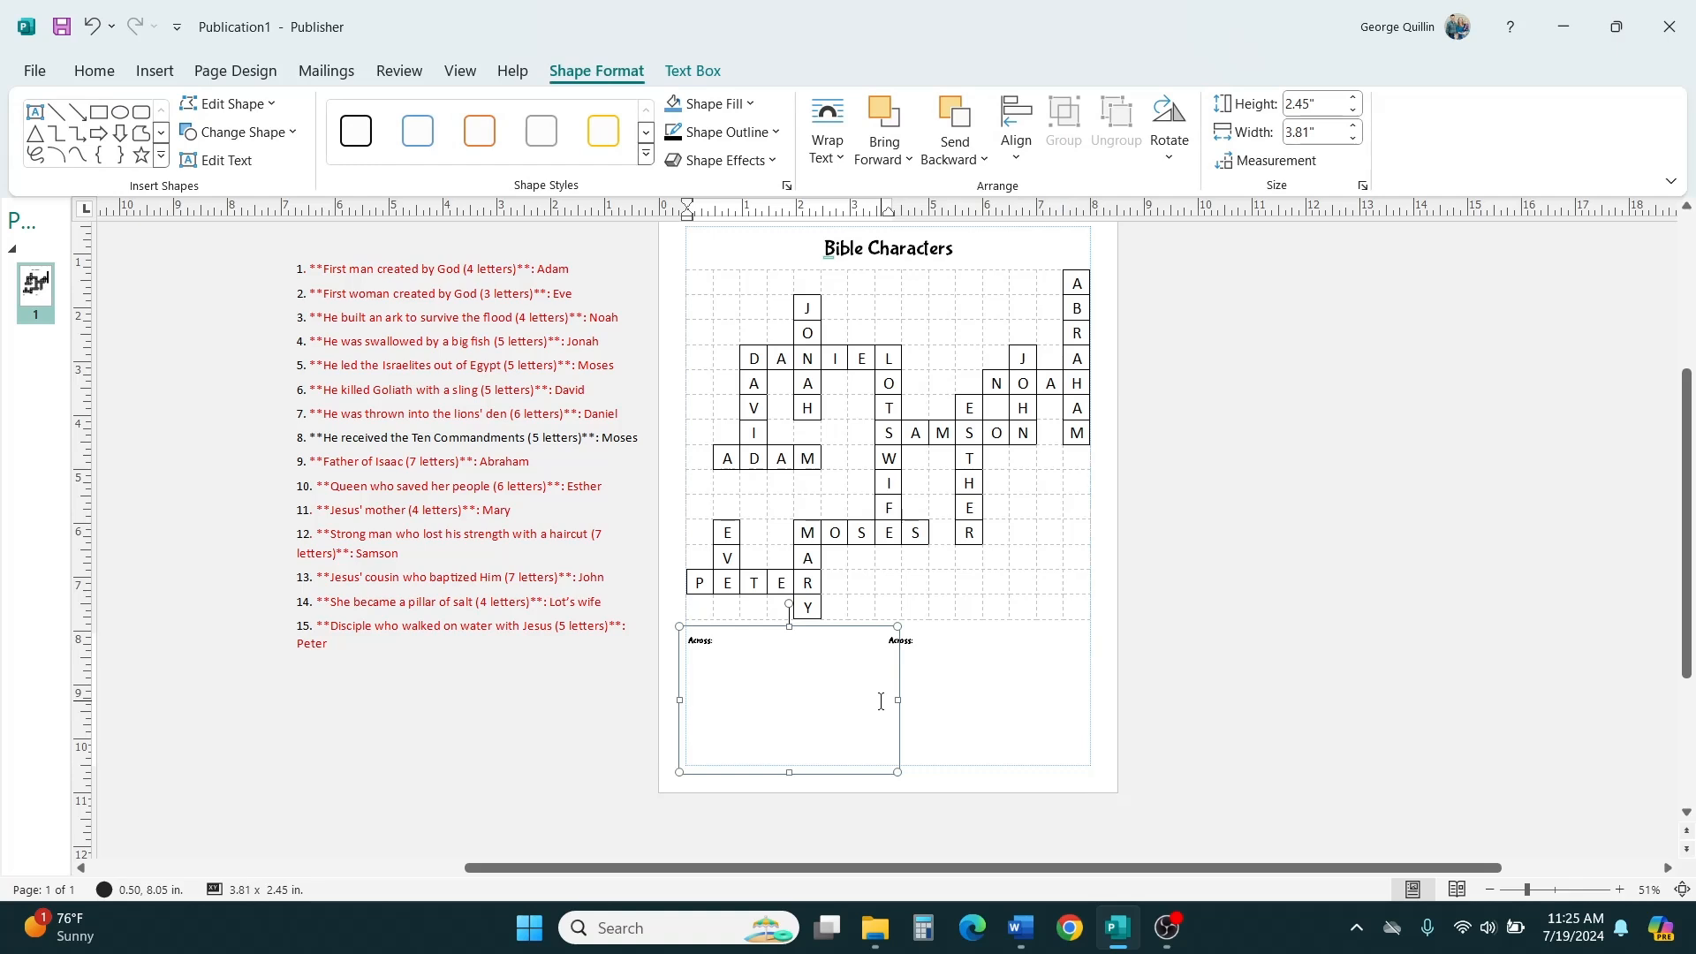
{"action": "left_click_drag", "start_coordinate": [897, 700], "coordinate": [893, 700]}
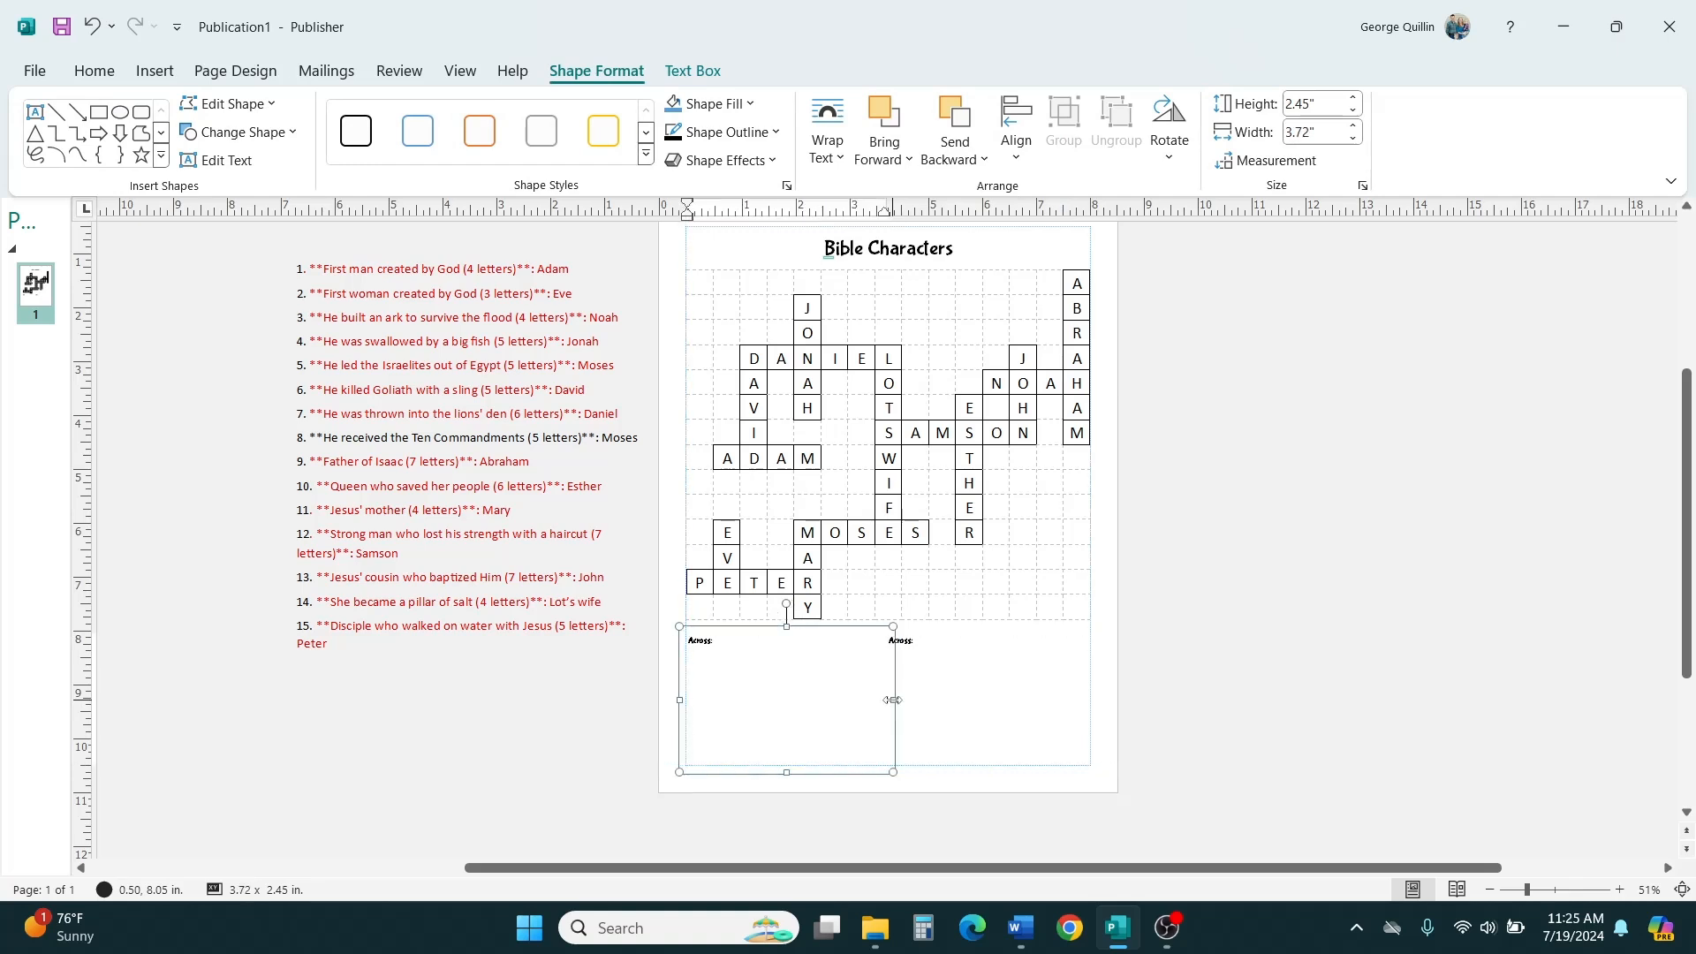
{"action": "left_click", "coordinate": [944, 705], "text": "shift"}
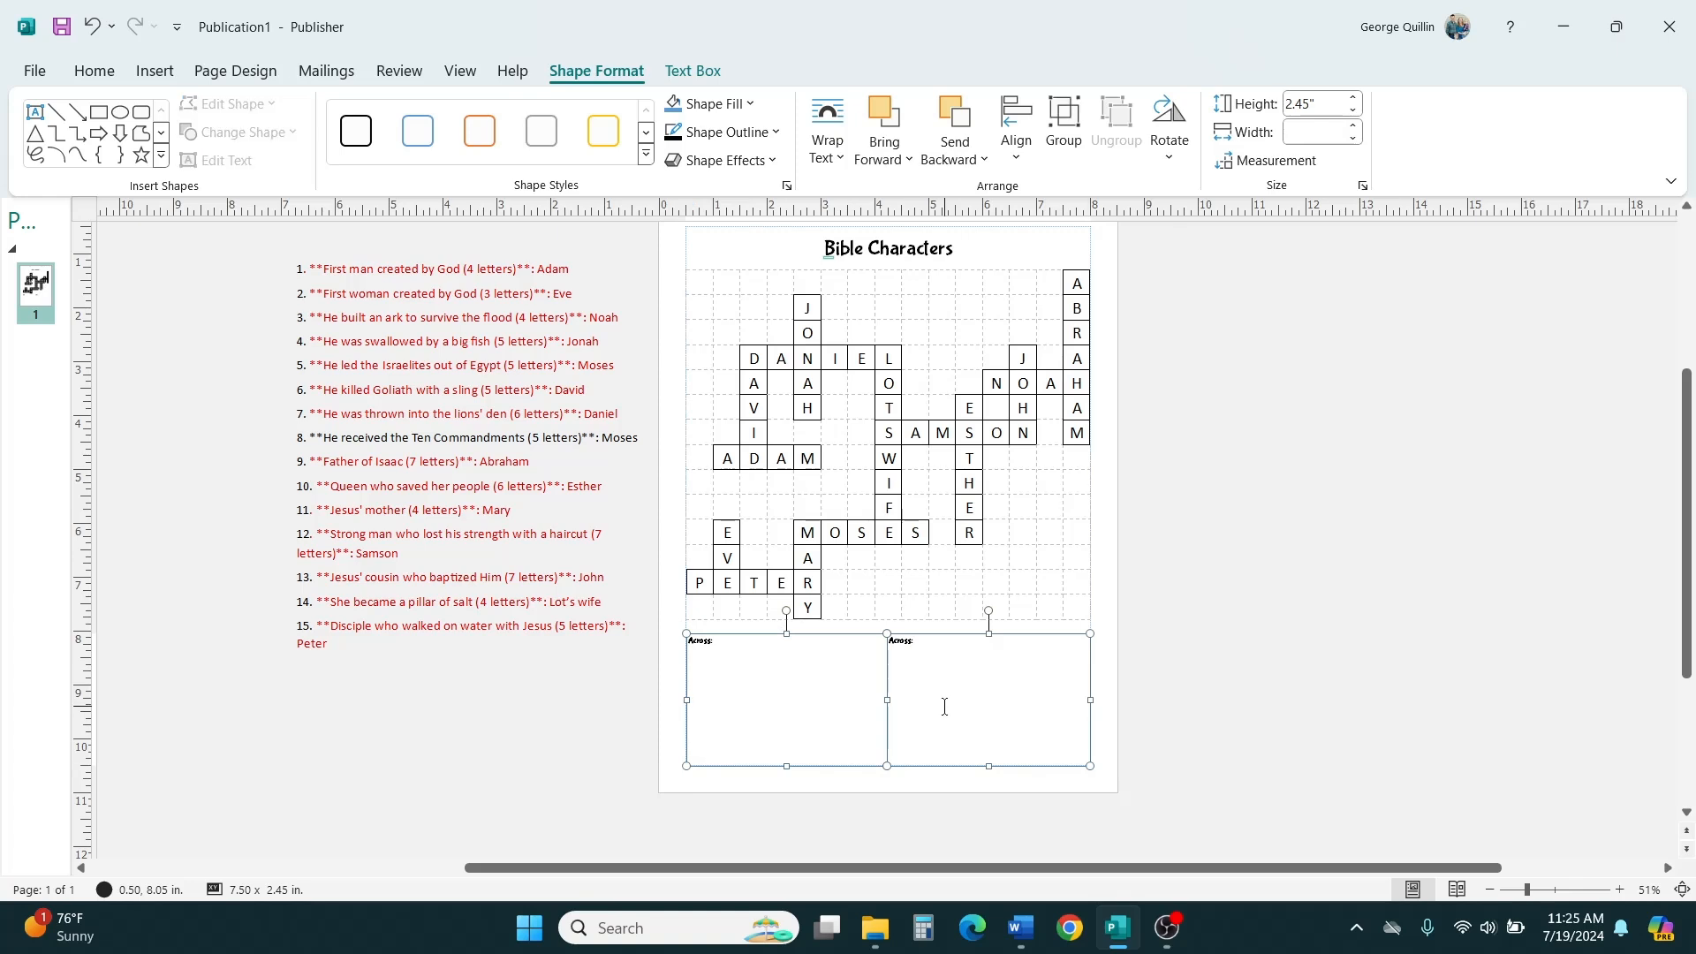
{"action": "left_click", "coordinate": [1252, 704]}
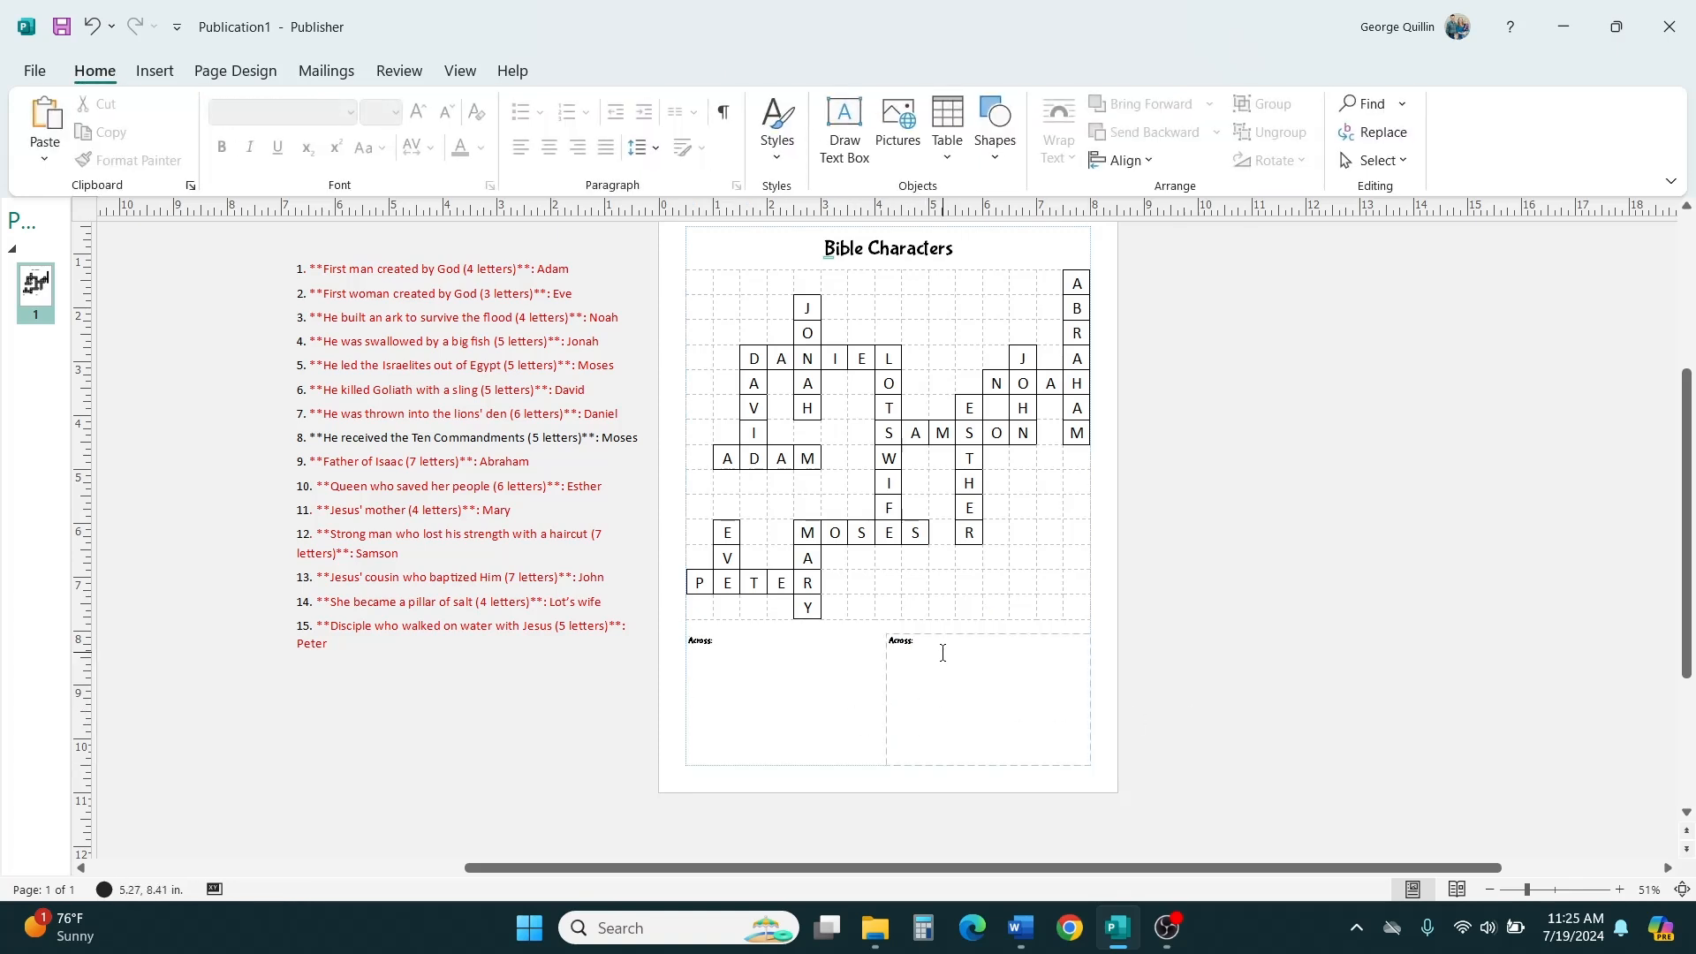
Replace the copied box's heading with "Down:" and remove the colon from the Across heading.
{"action": "scroll", "coordinate": [942, 653], "scroll_direction": "up", "scroll_amount": 3, "text": "ctrl"}
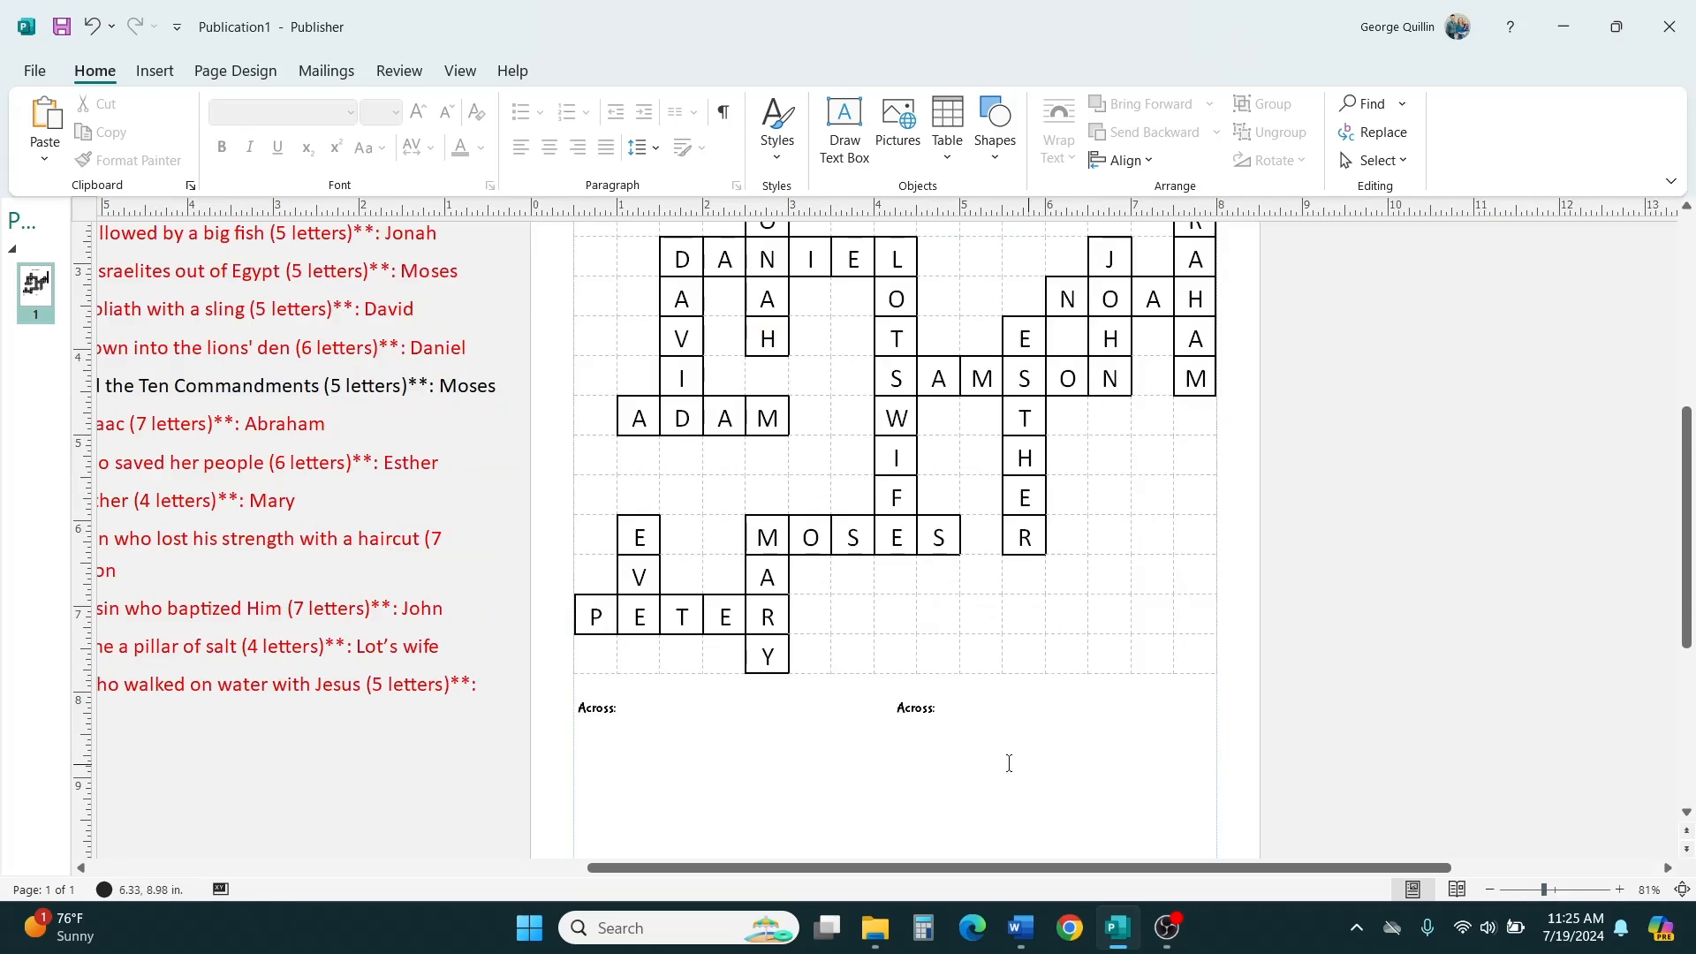
{"action": "left_click", "coordinate": [928, 707]}
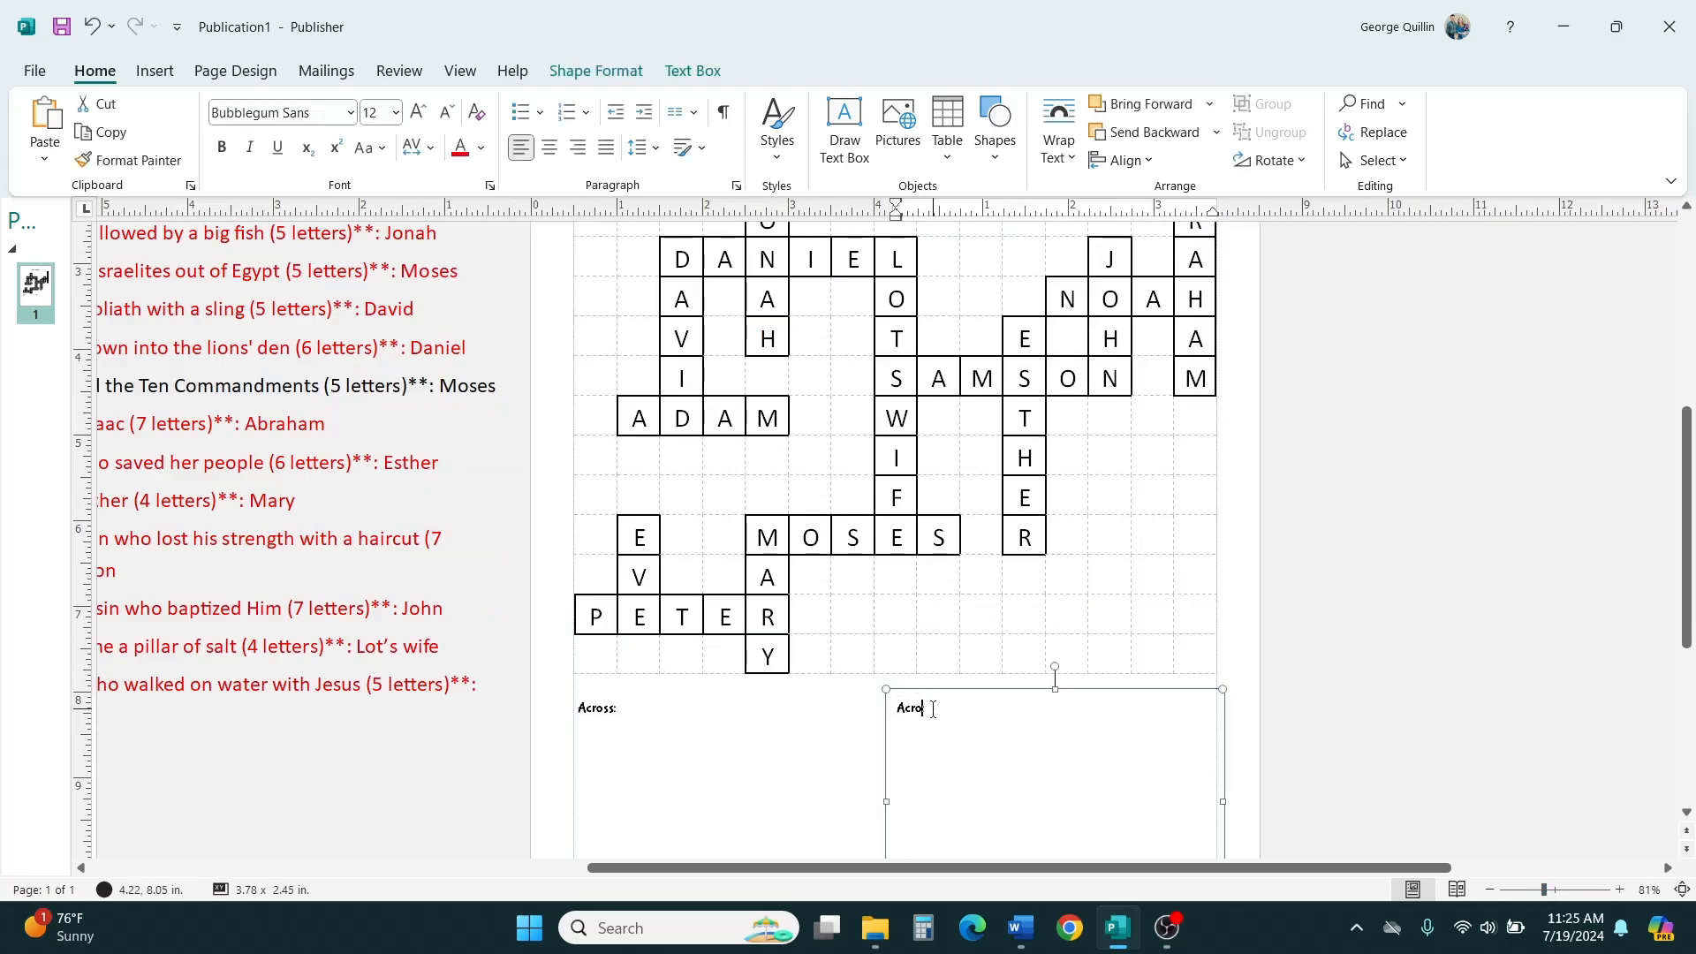
{"action": "key", "text": "BackSpace"}
{"action": "key", "text": "BackSpace"}
{"action": "key", "text": "BackSpace"}
{"action": "key", "text": "BackSpace"}
{"action": "key", "text": "BackSpace"}
{"action": "key", "text": "BackSpace"}
{"action": "left_click", "coordinate": [661, 714]}
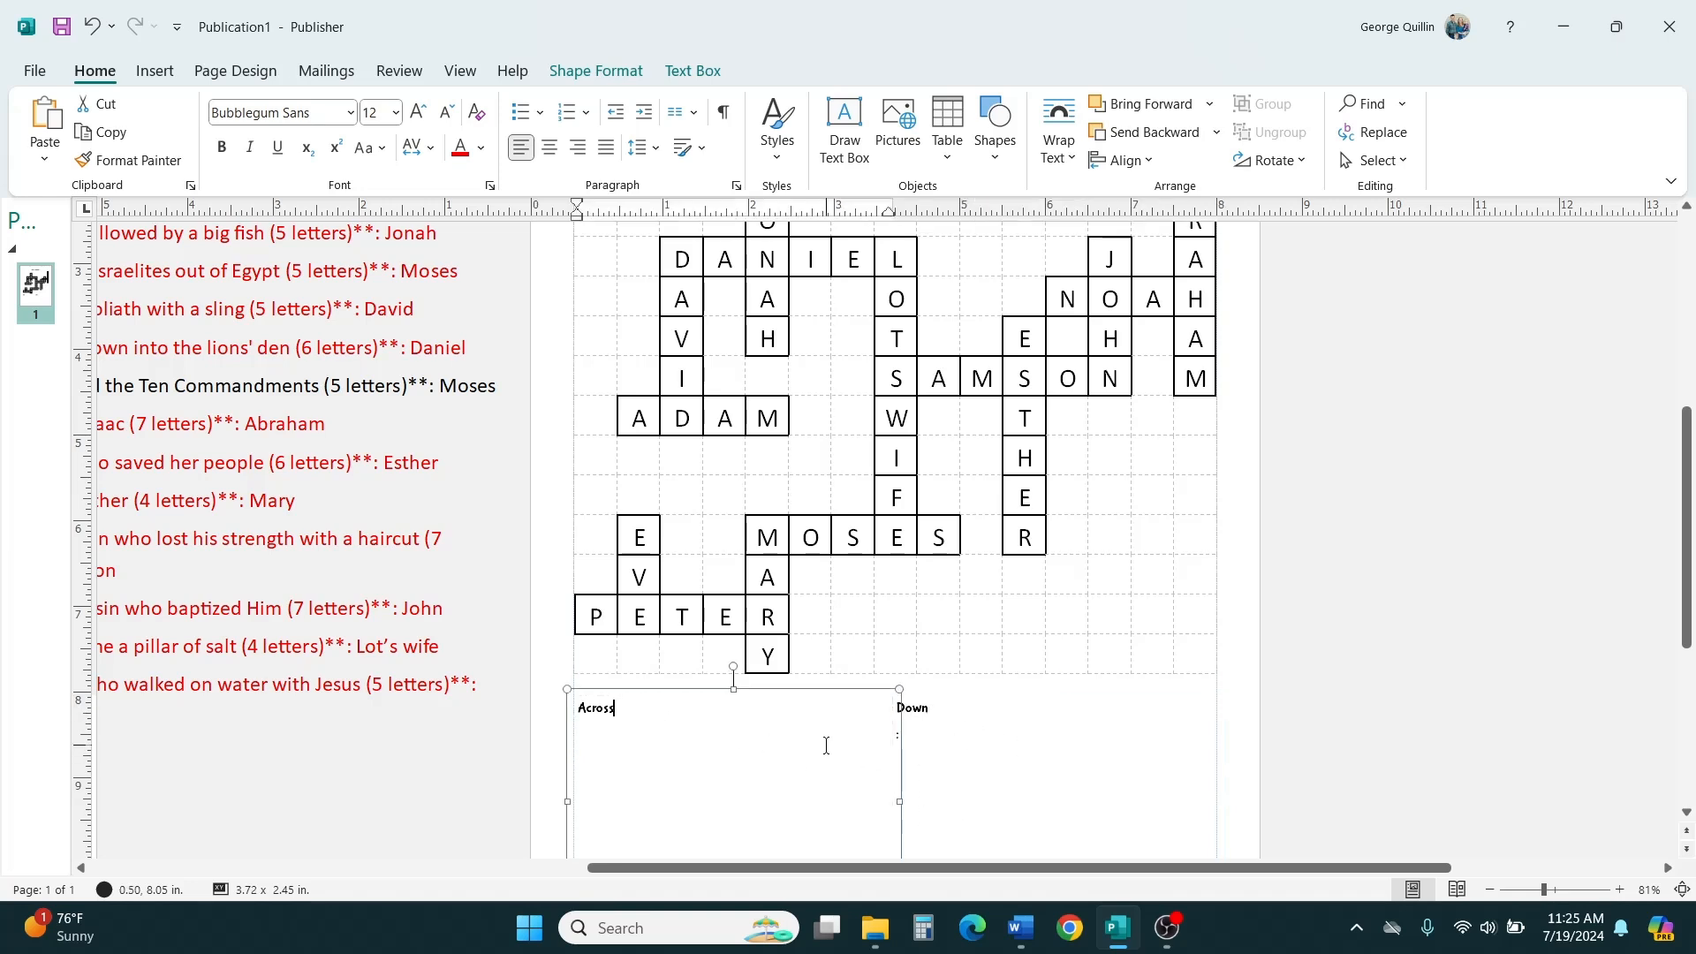
{"action": "left_click", "coordinate": [948, 744]}
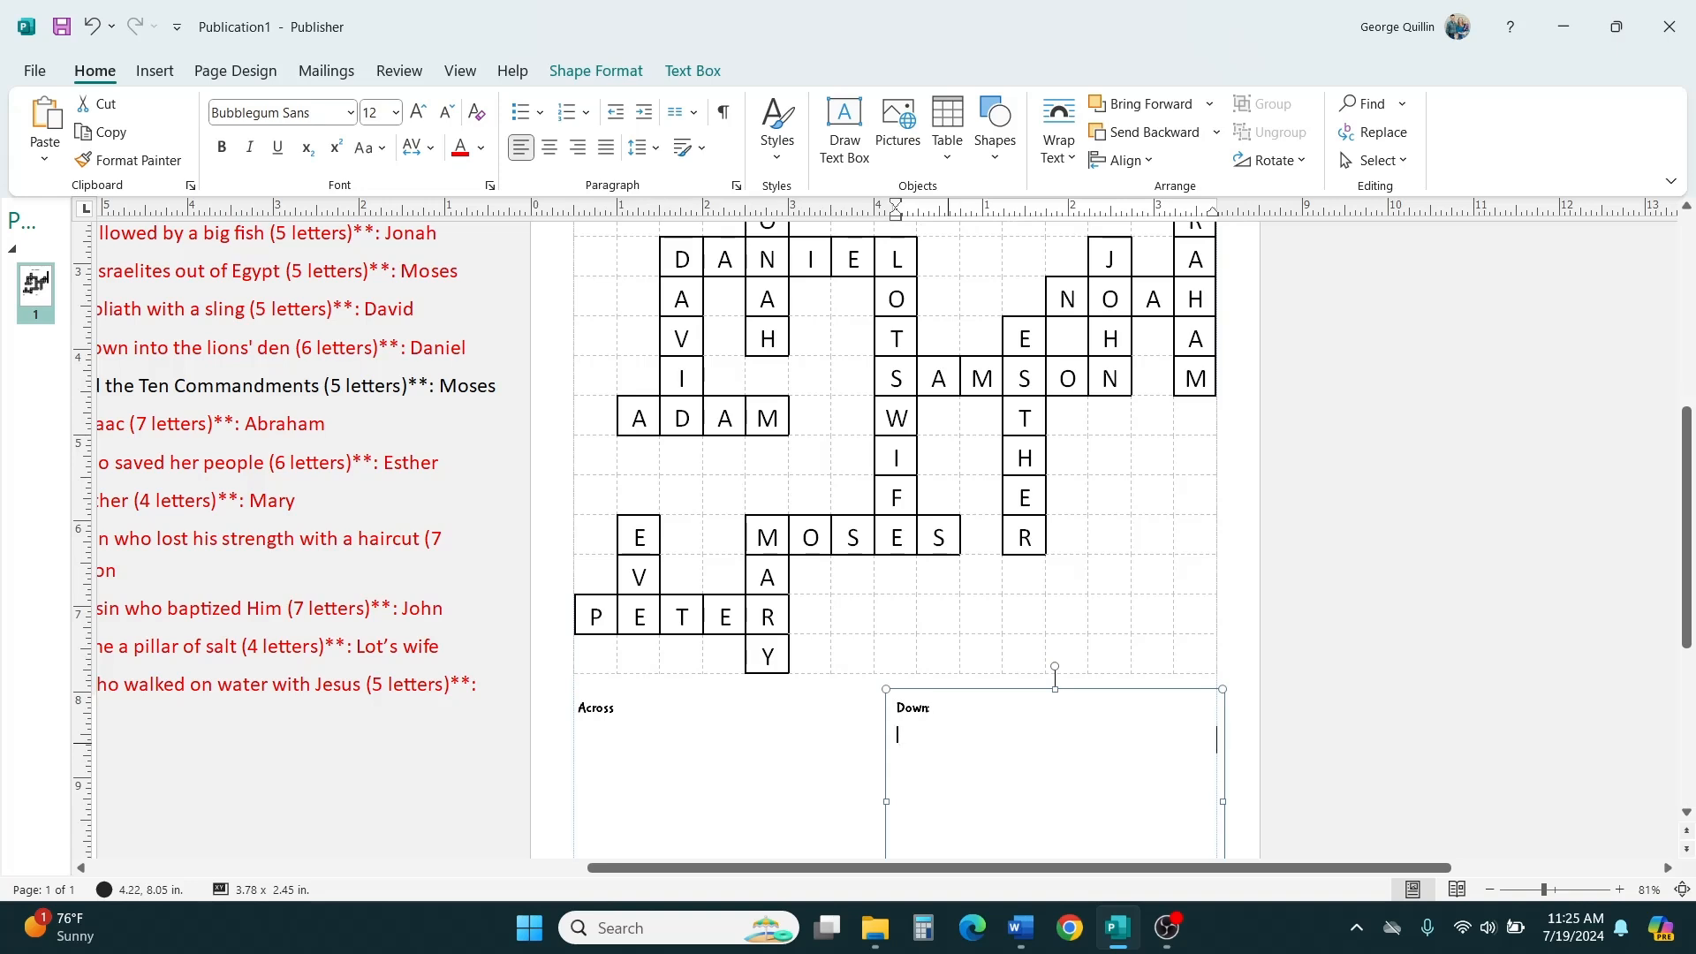
Enter the first Across clue as item 1: "He was thrown into the lions' den".
{"action": "left_click", "coordinate": [1532, 892]}
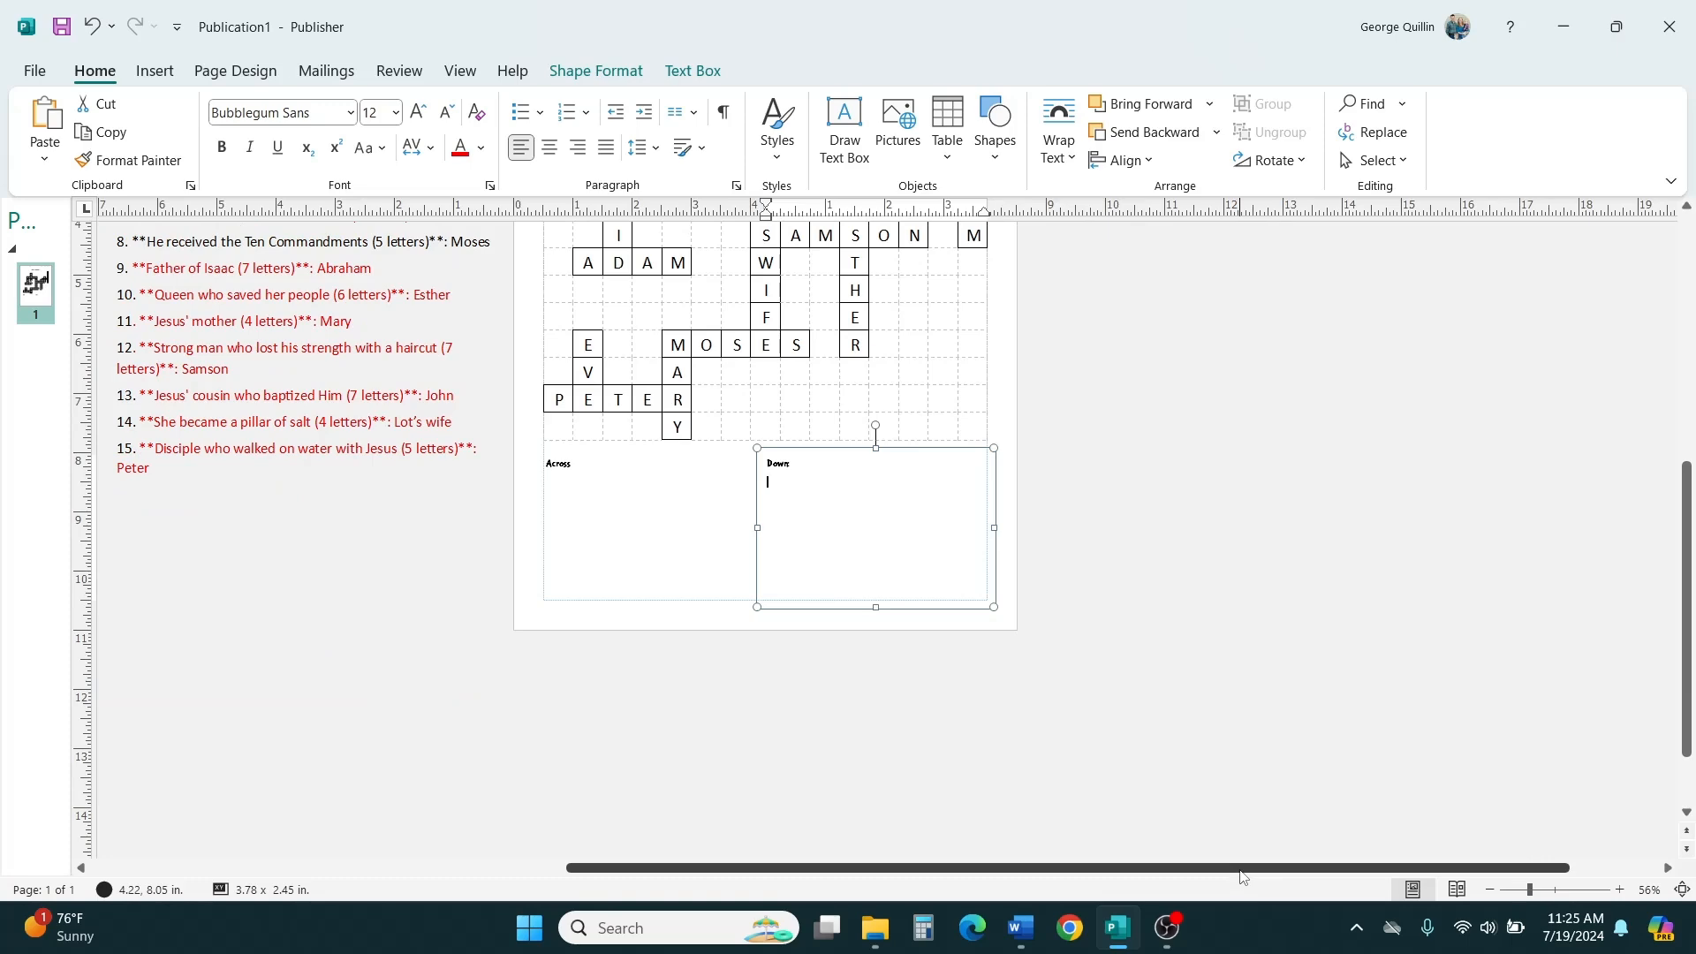
{"action": "scroll", "coordinate": [1243, 877], "scroll_direction": "left", "scroll_amount": 5}
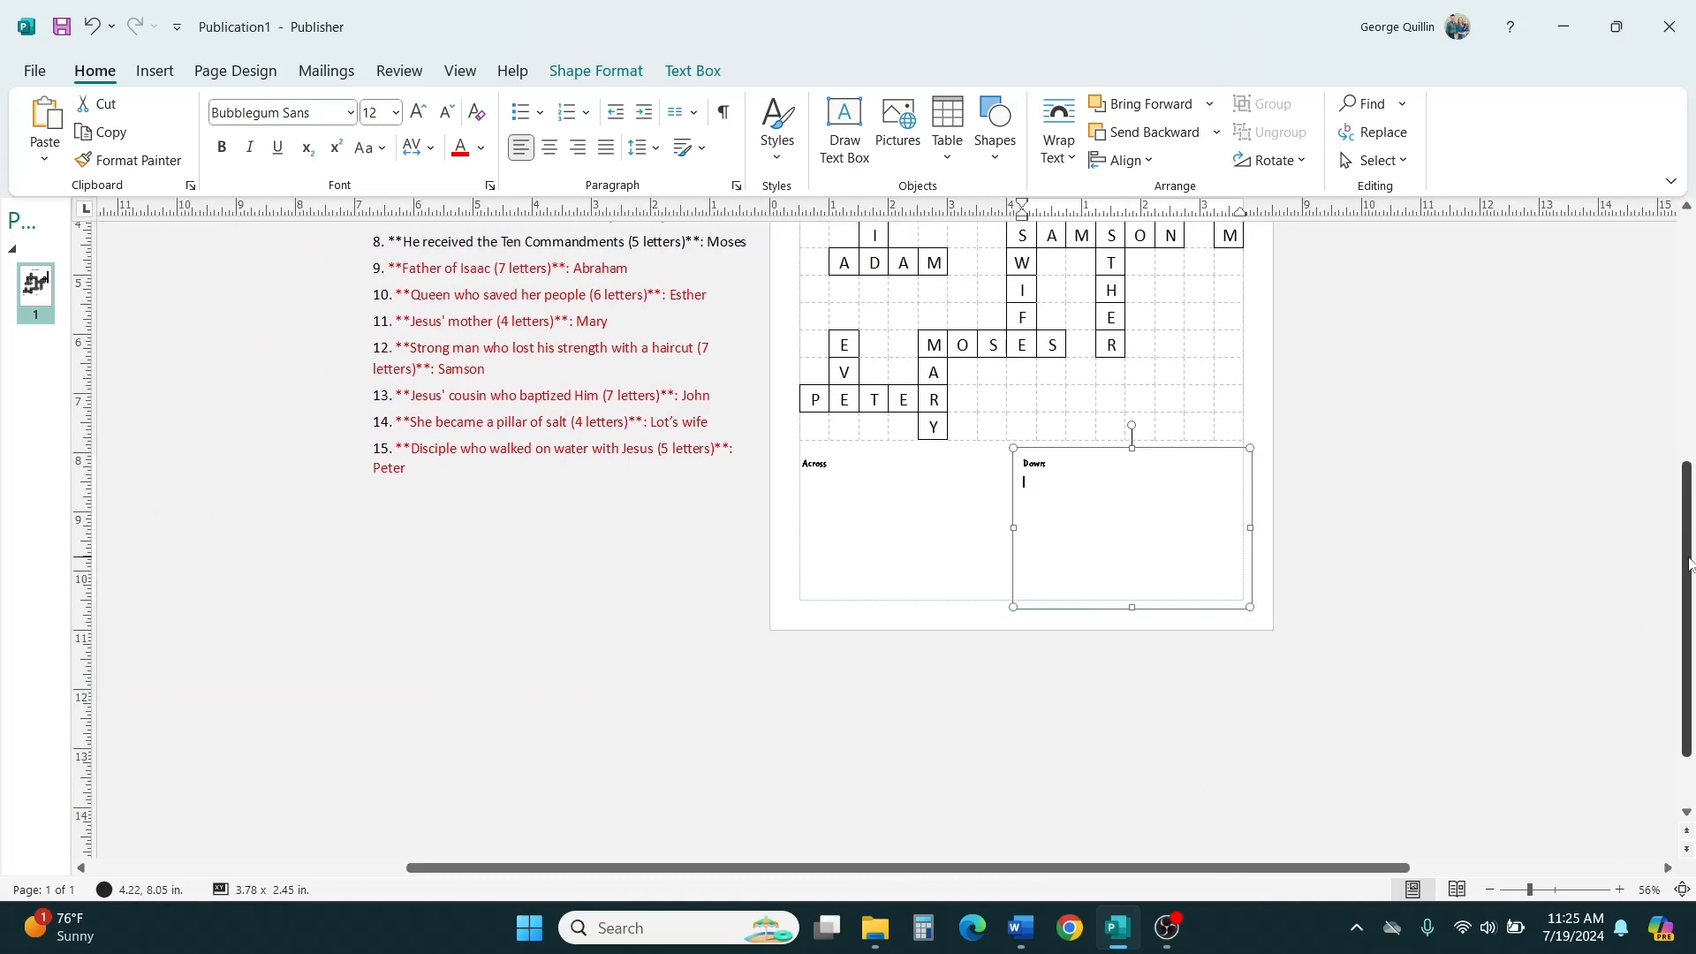
{"action": "left_click_drag", "start_coordinate": [1689, 562], "coordinate": [1693, 477]}
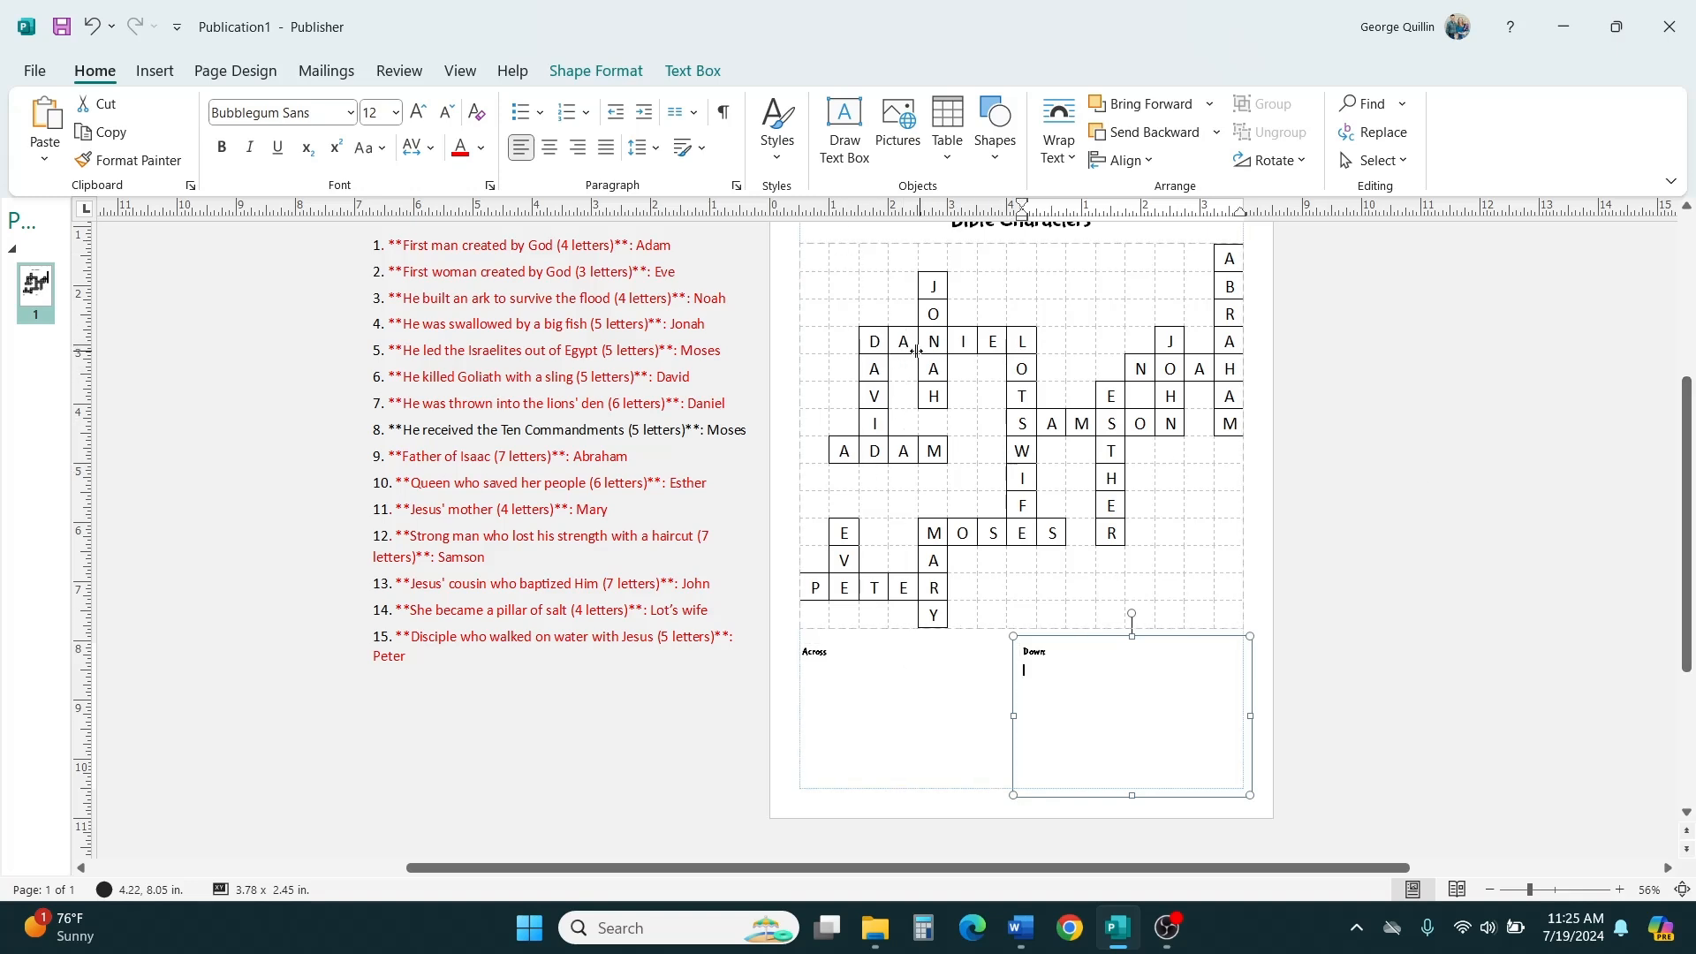
{"action": "left_click", "coordinate": [852, 653]}
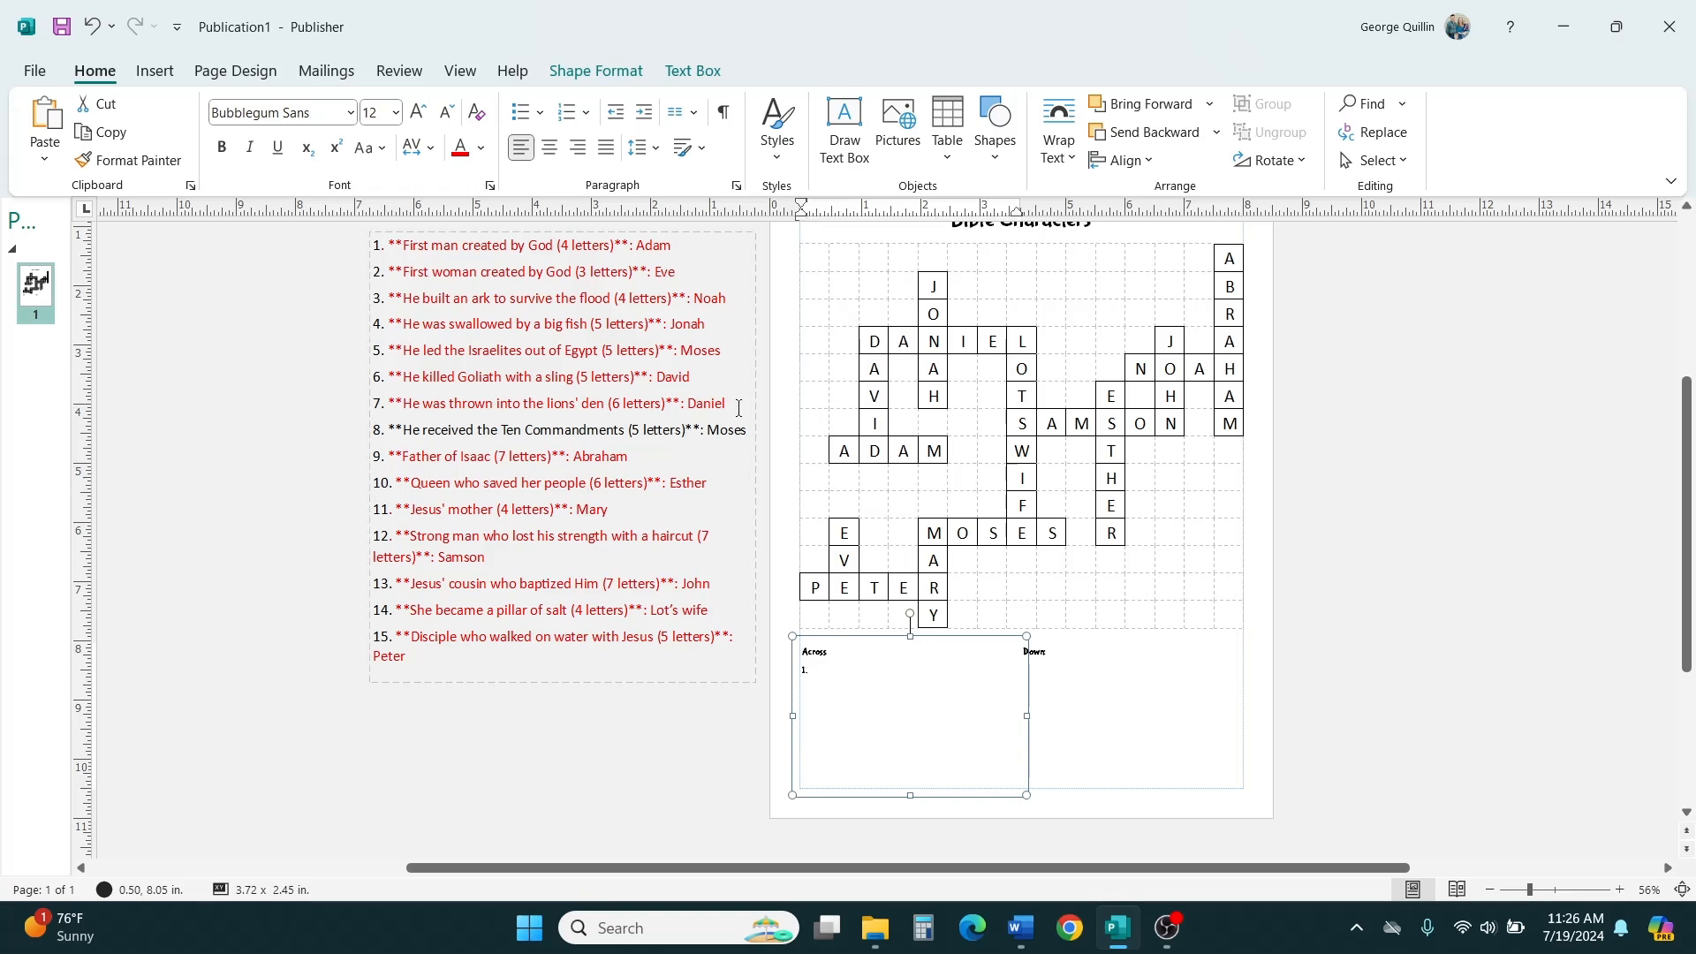
{"action": "left_click_drag", "start_coordinate": [725, 403], "coordinate": [406, 416]}
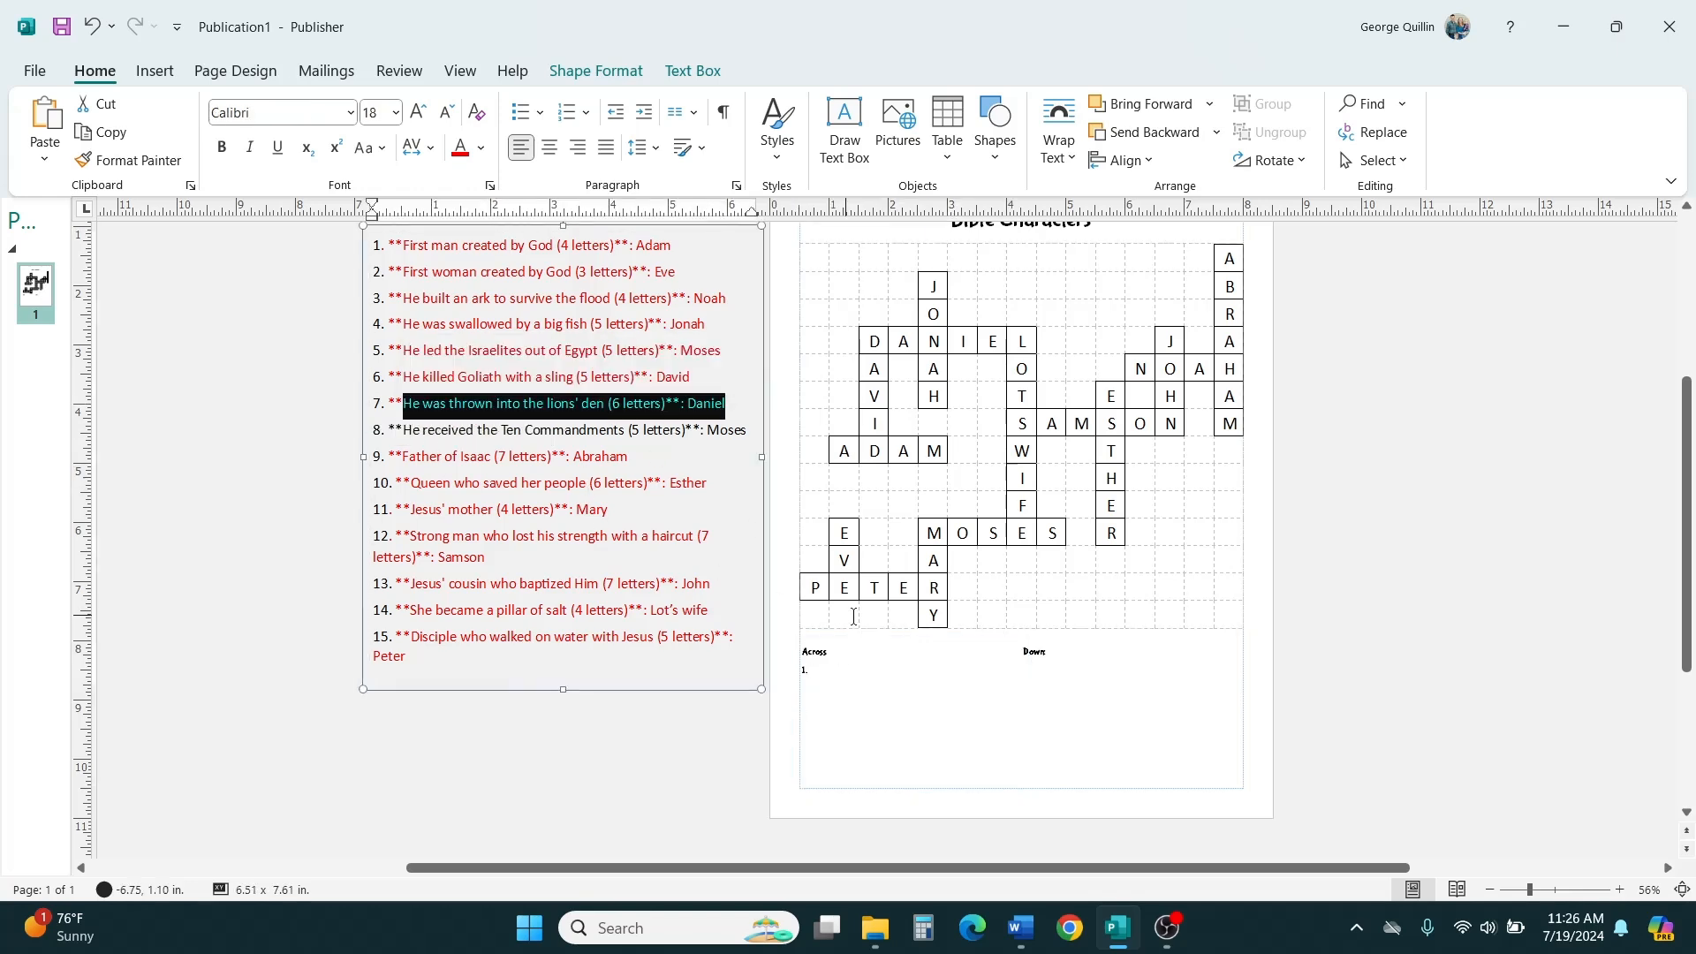
{"action": "left_click", "coordinate": [861, 682]}
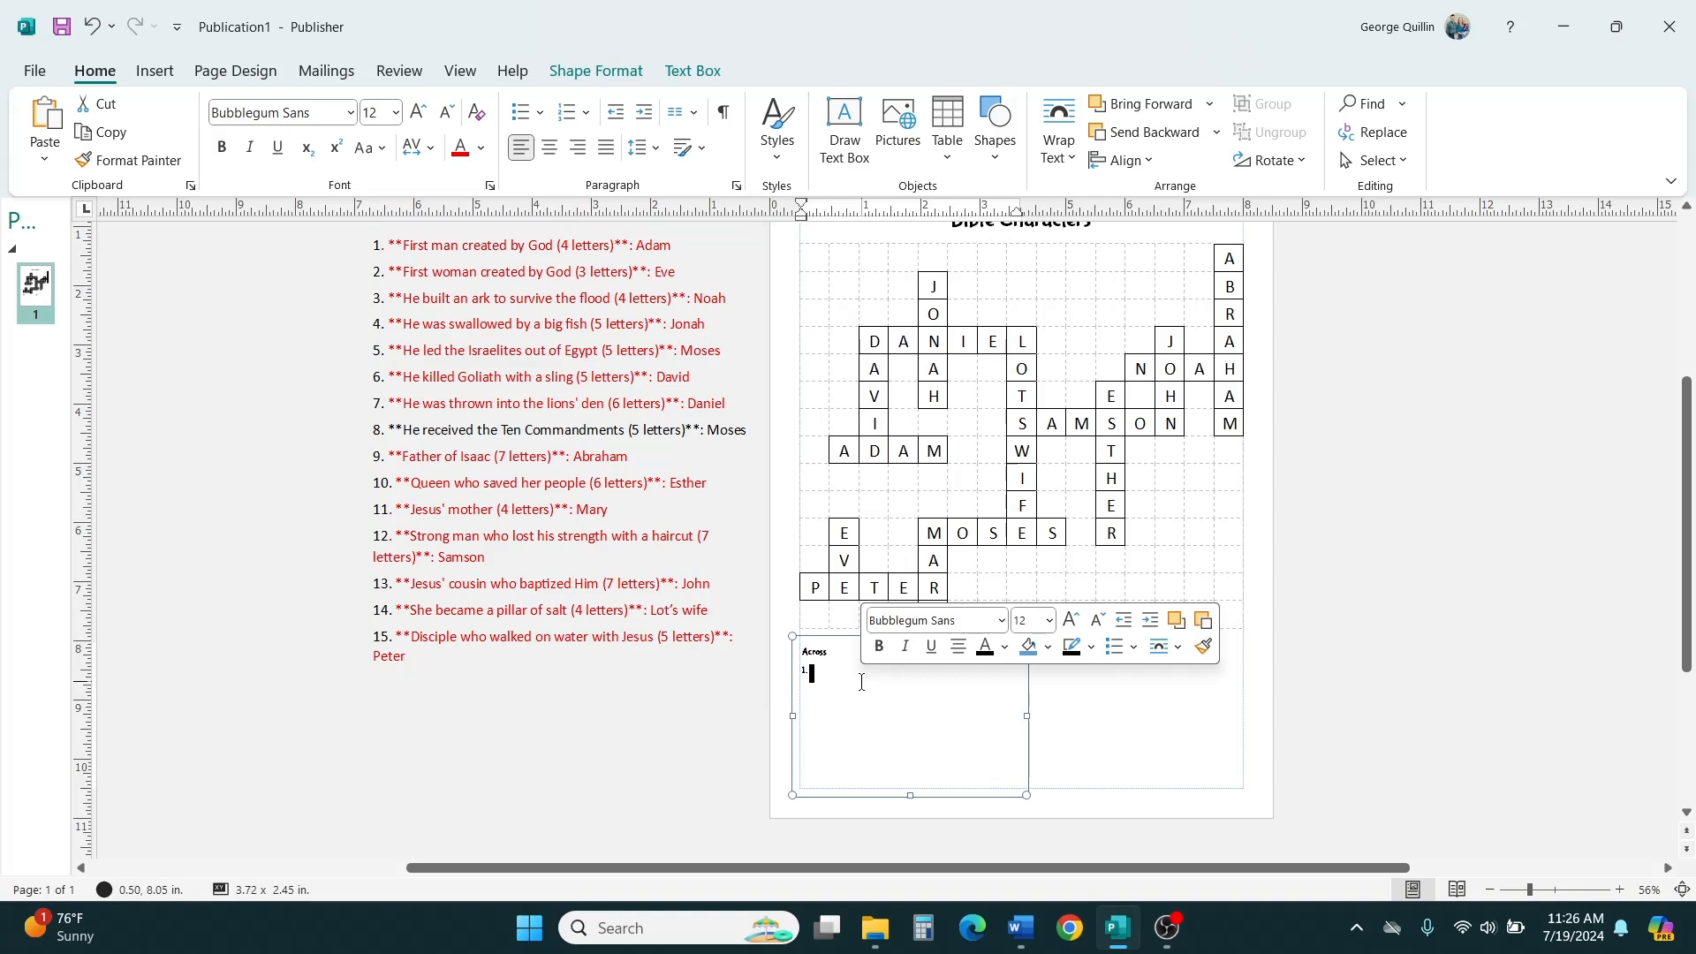
{"action": "type", "text": "He was"}
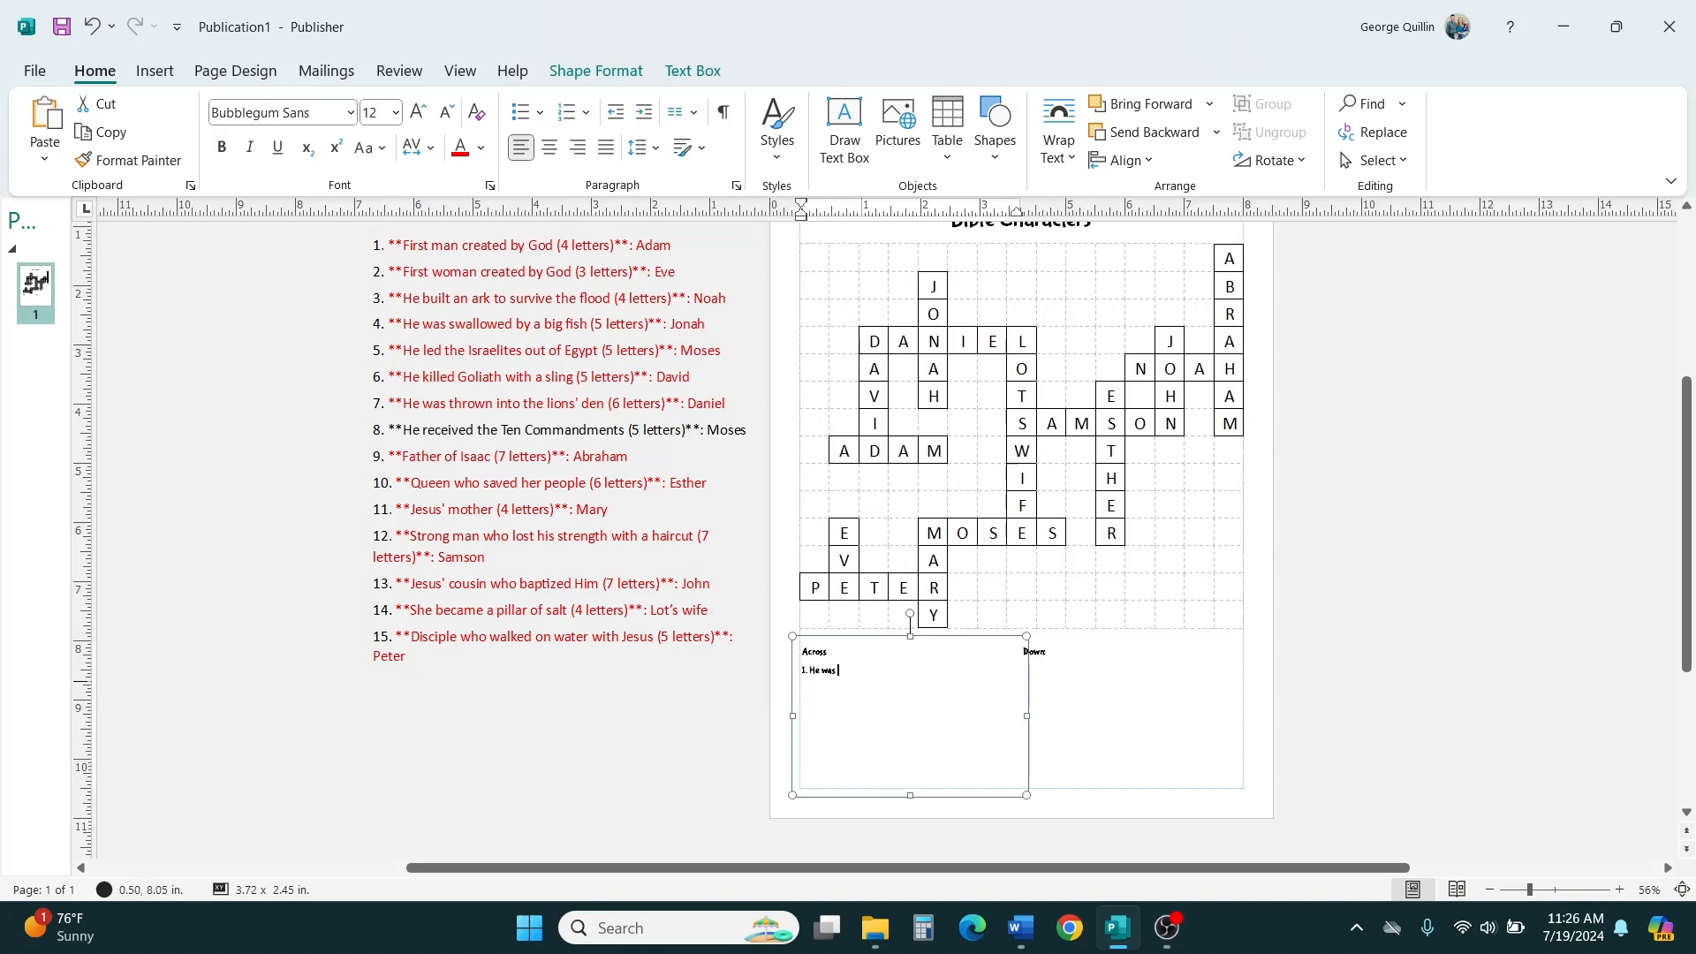
{"action": "type", "text": " thrown into the lion'"}
{"action": "key", "text": "BackSpace"}
{"action": "key", "text": "BackSpace"}
{"action": "key", "text": "BackSpace"}
{"action": "type", "text": "ns' de"}
{"action": "type", "text": "n"}
Add Across clue 2, "He built an ark to survive the flood", with "survive" spelled correctly.
{"action": "key", "text": "Return"}
{"action": "type", "text": "He built an ark to su"}
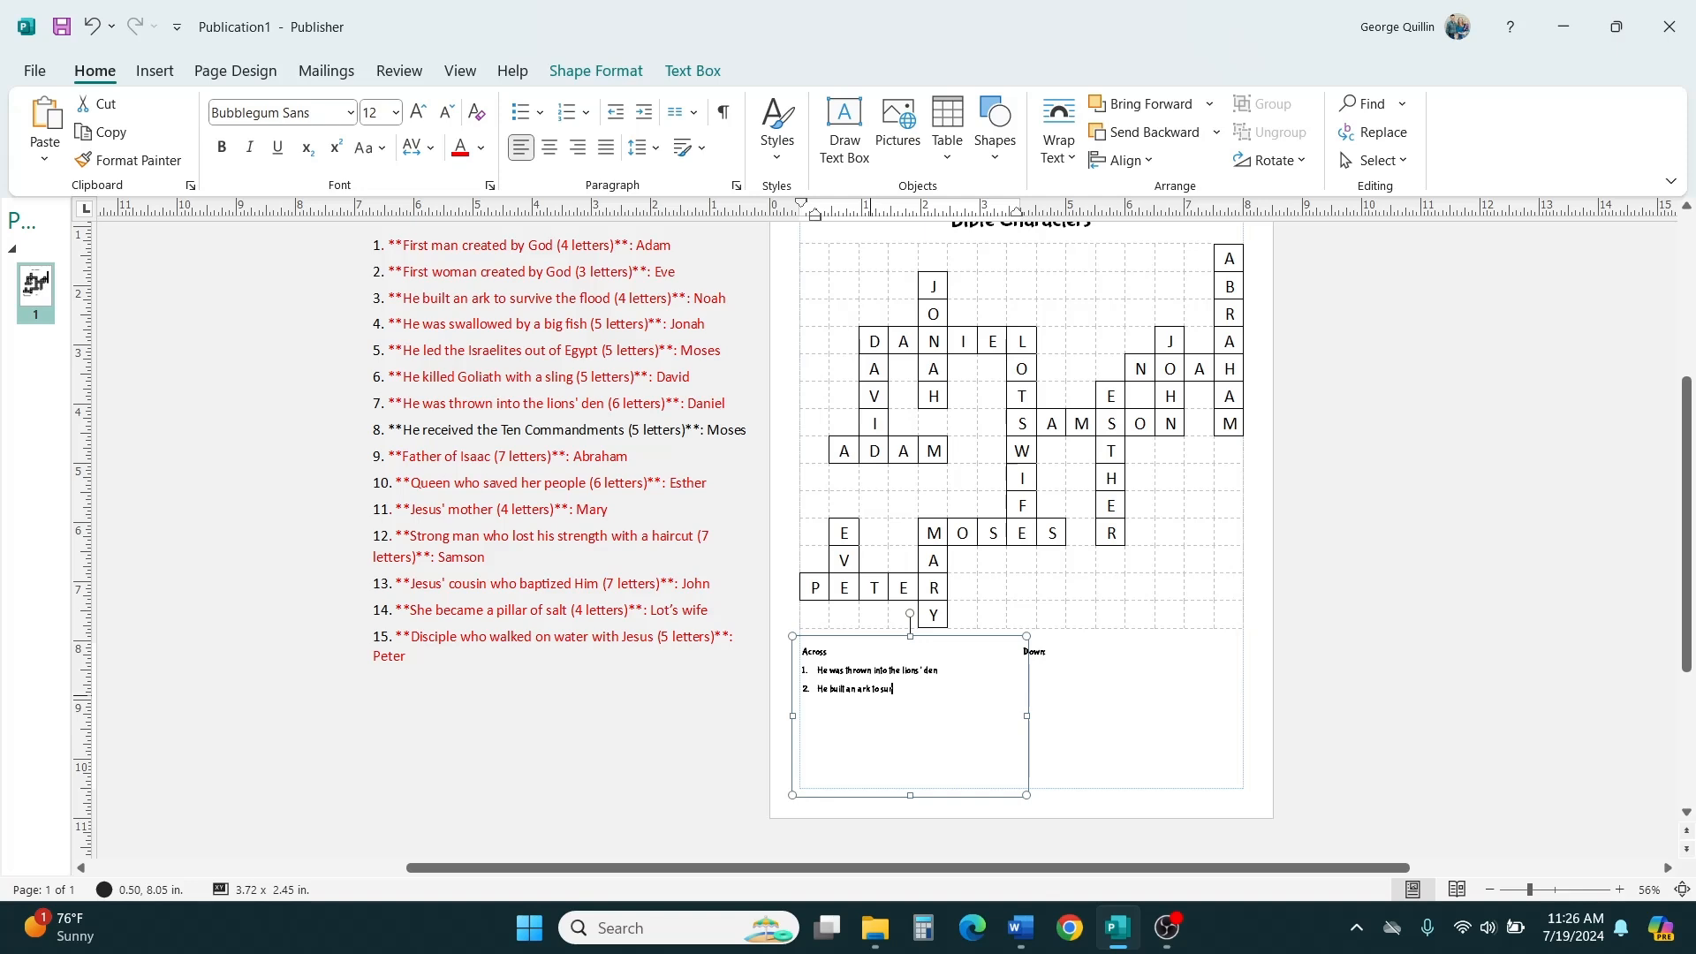
{"action": "type", "text": "rvie the flood"}
{"action": "left_click", "coordinate": [1547, 889]}
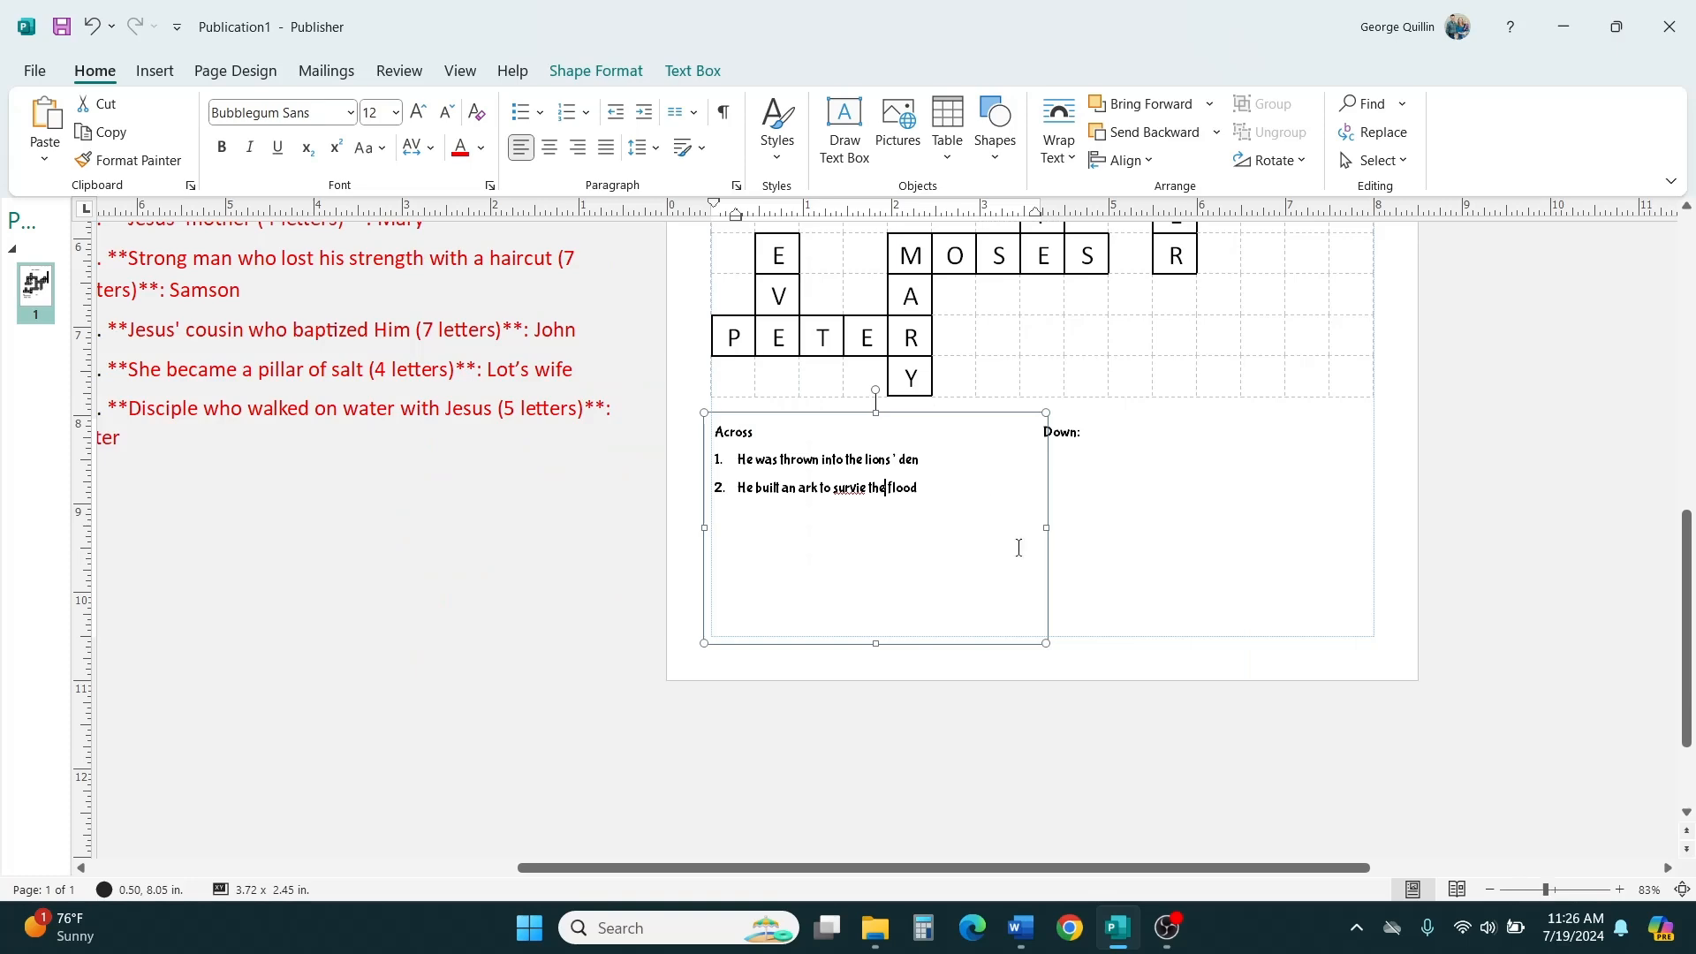
{"action": "left_click", "coordinate": [859, 491]}
{"action": "type", "text": "v"}
Enter the first clue under Down: "1. He killed Goliath with a sling".
{"action": "left_click", "coordinate": [1157, 421]}
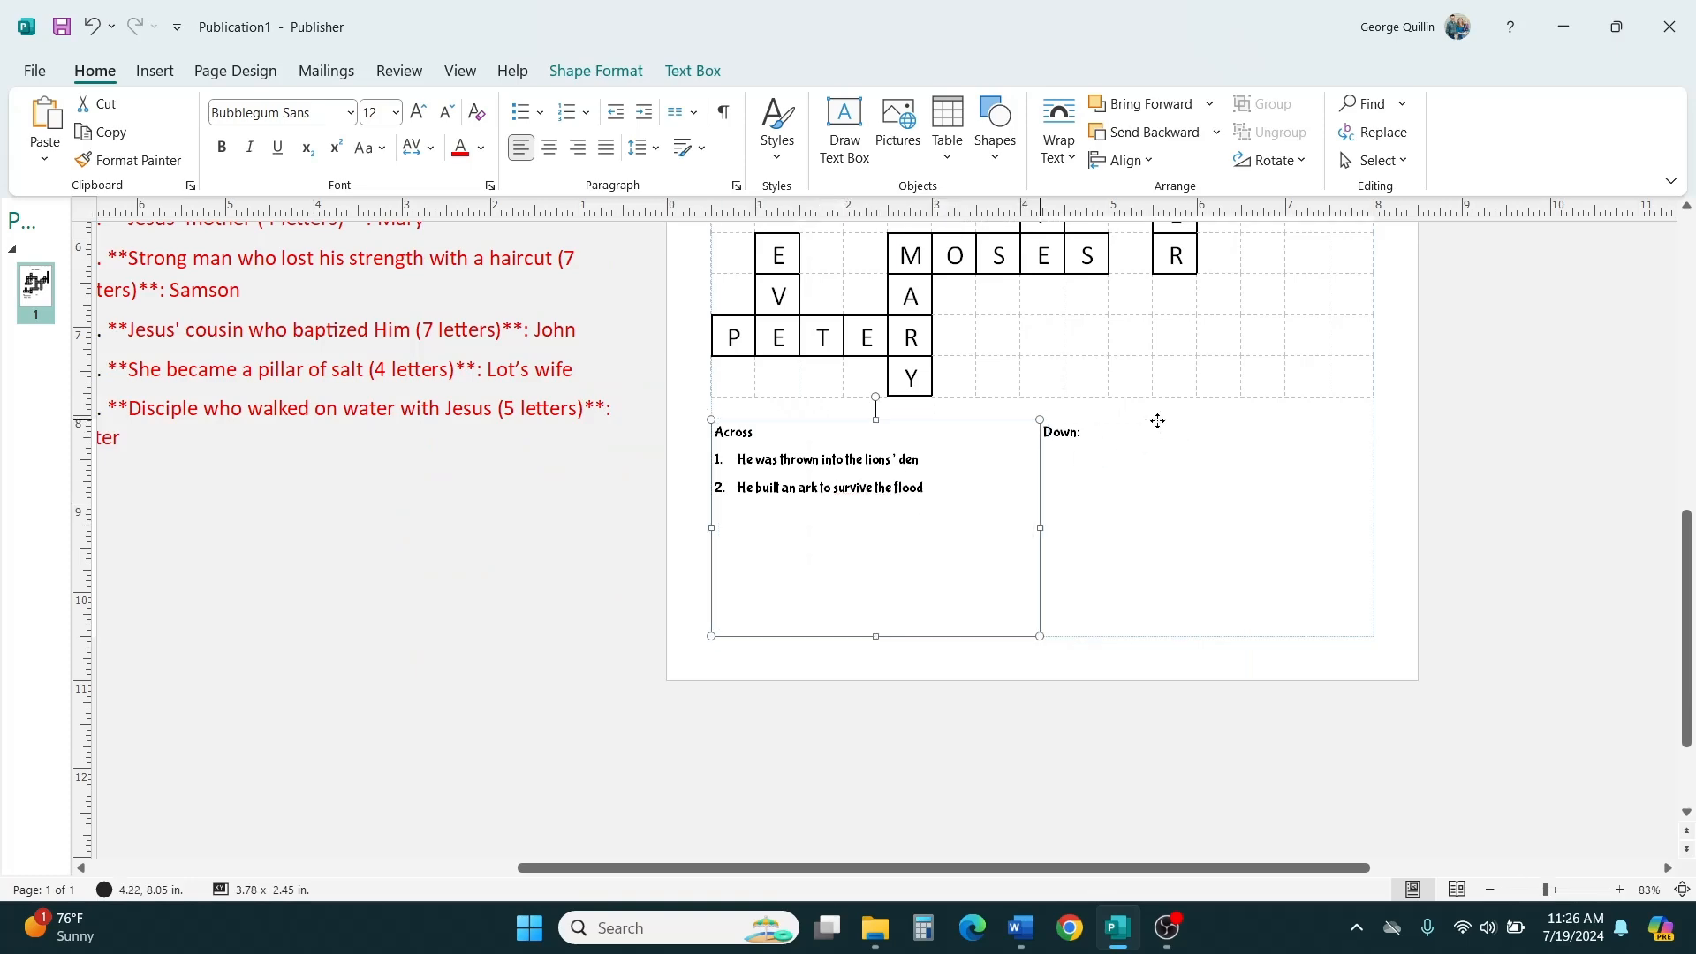
{"action": "scroll", "coordinate": [1486, 430], "scroll_direction": "up", "scroll_amount": 5}
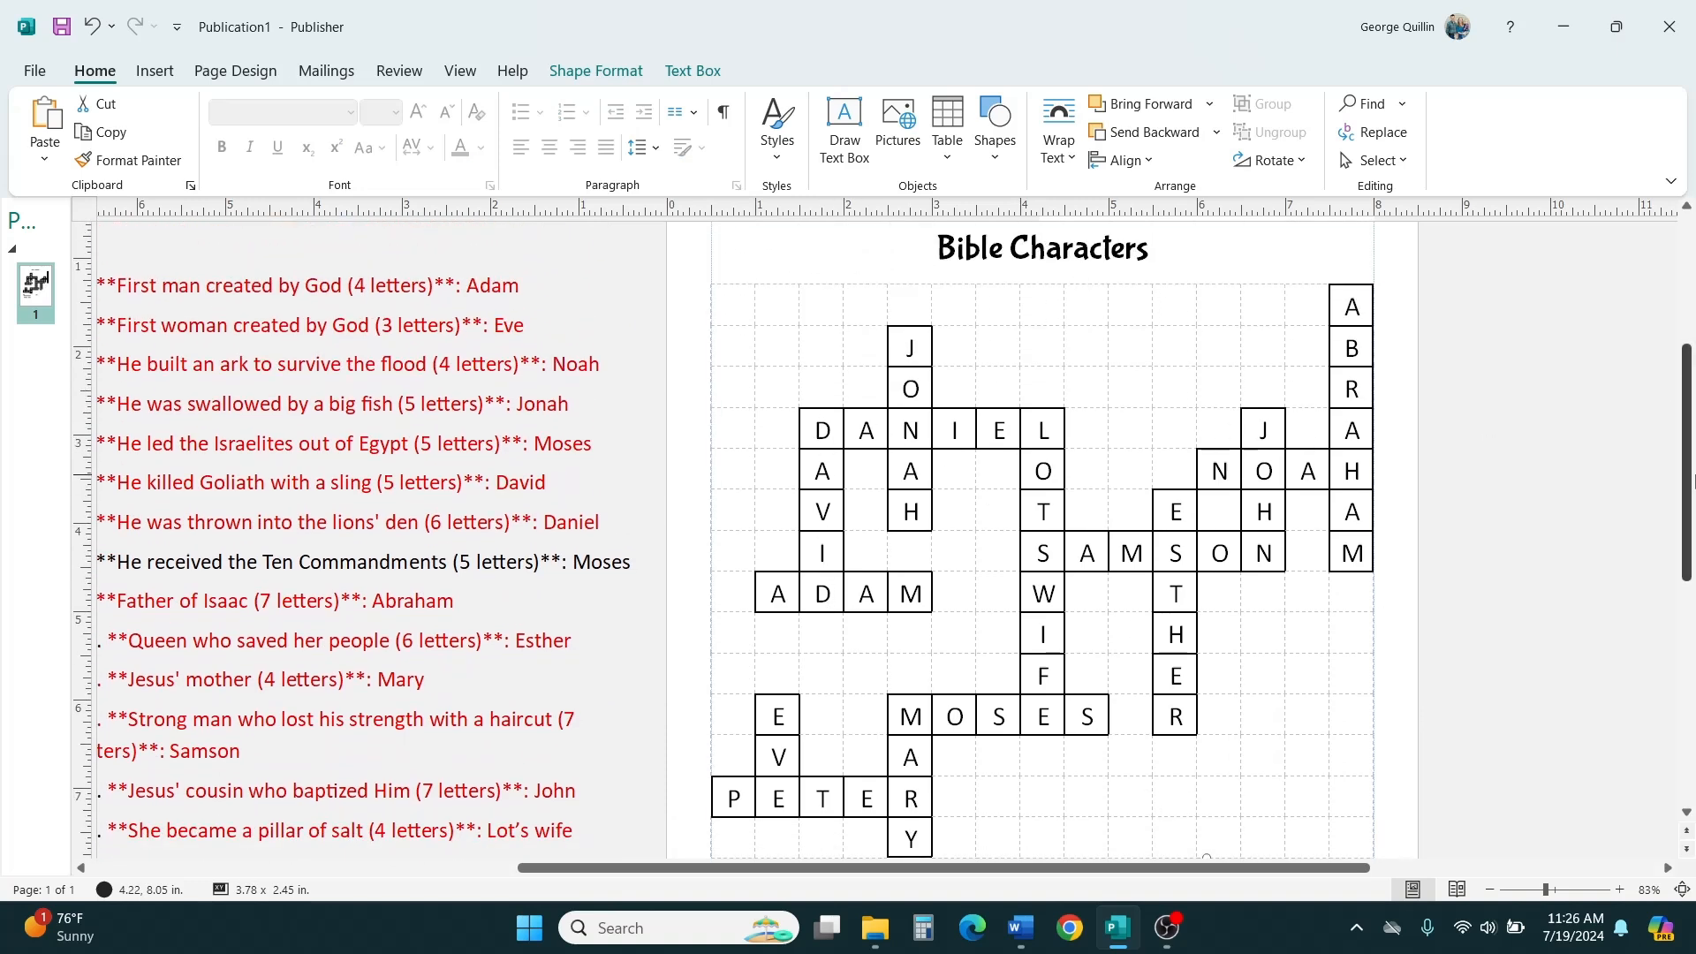
{"action": "scroll", "coordinate": [843, 583], "scroll_direction": "down", "scroll_amount": 3}
{"action": "left_click", "coordinate": [1106, 773]}
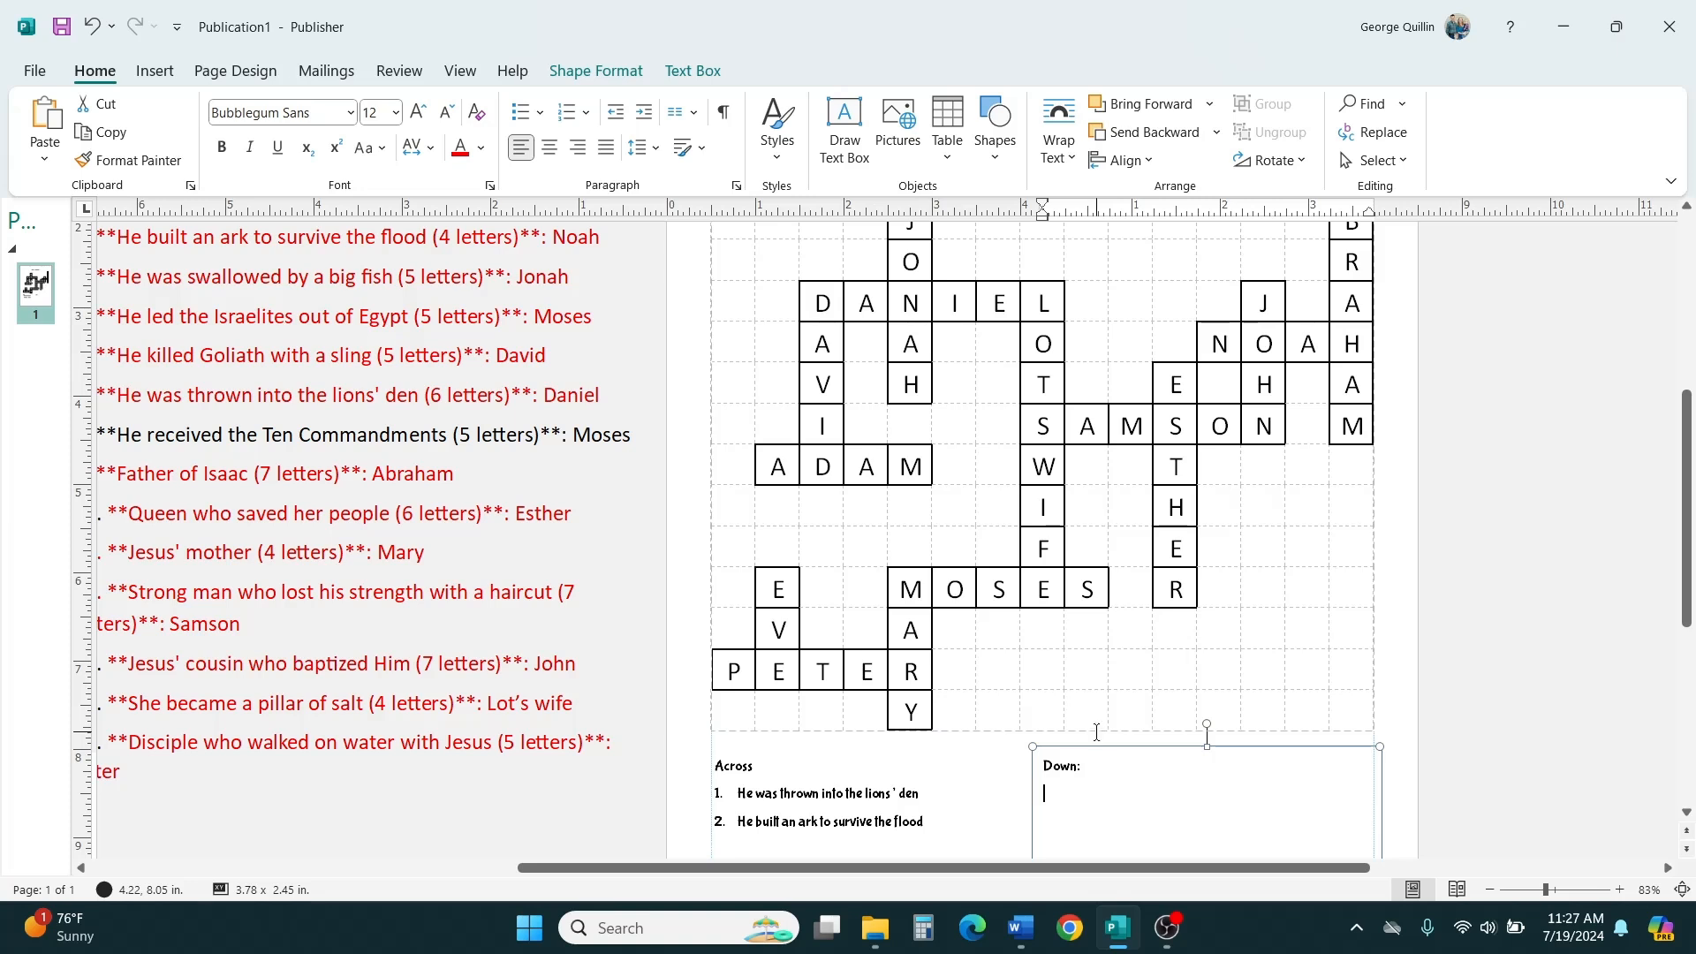
{"action": "type", "text": "1. He killed Goliath with a sling"}
{"action": "left_click", "coordinate": [816, 425]}
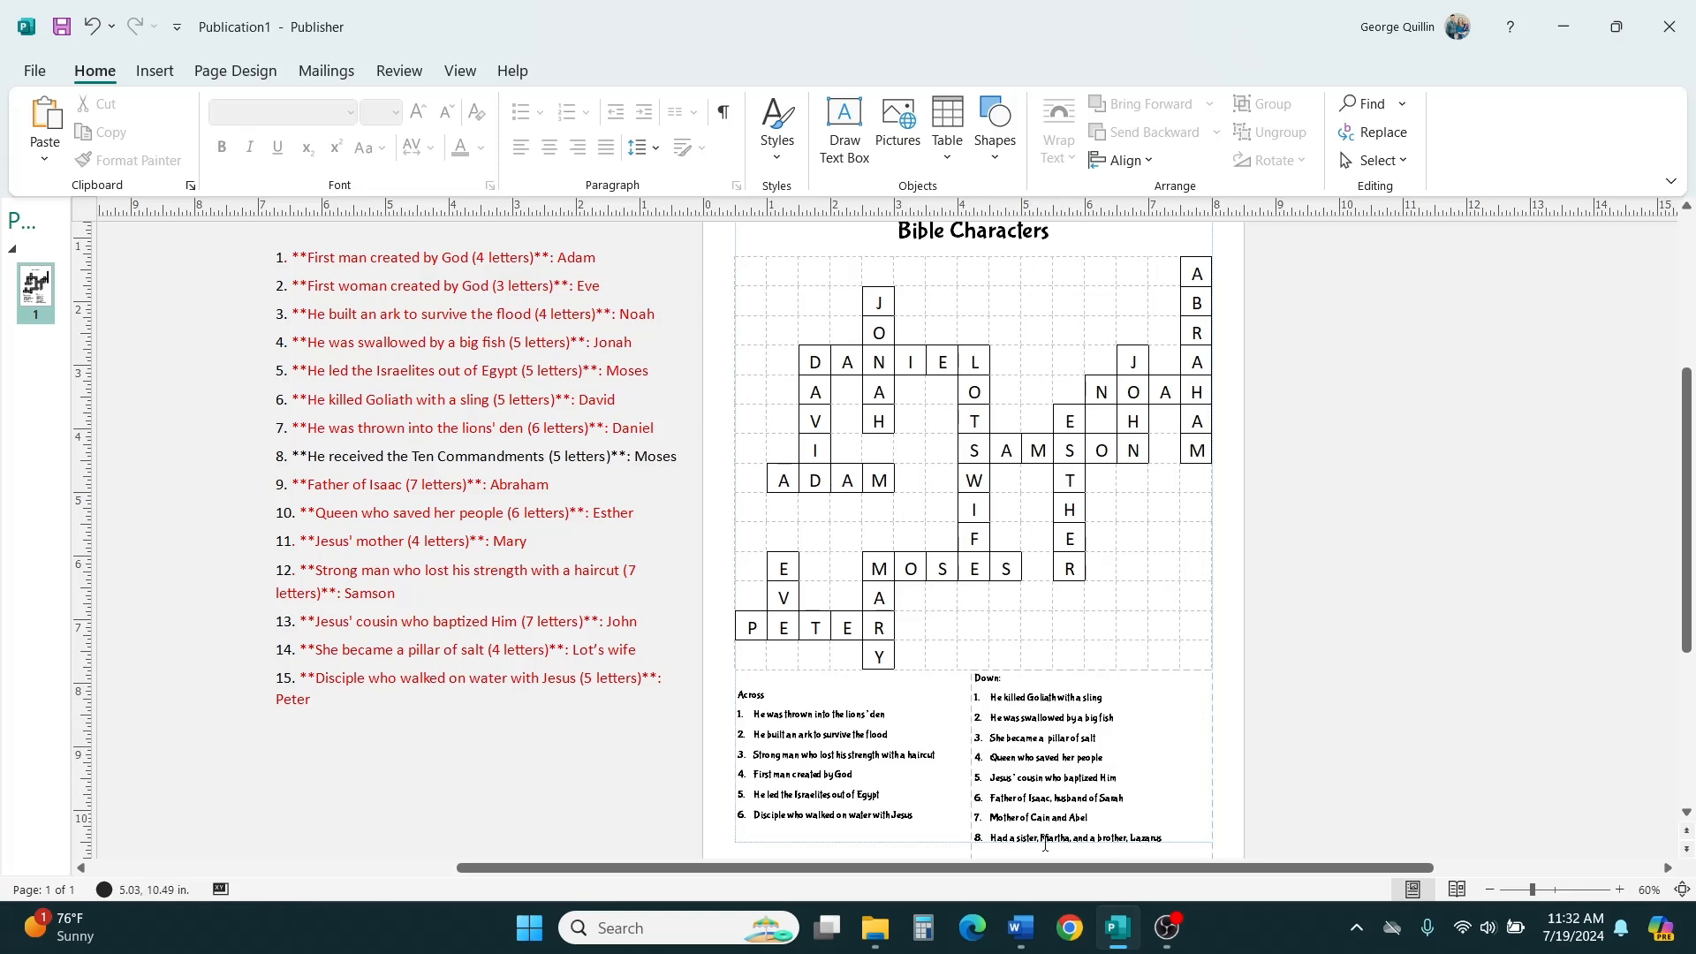
Set the line spacing of the whole Down clue list, including its heading, to 1.0.
{"action": "left_click", "coordinate": [1063, 801]}
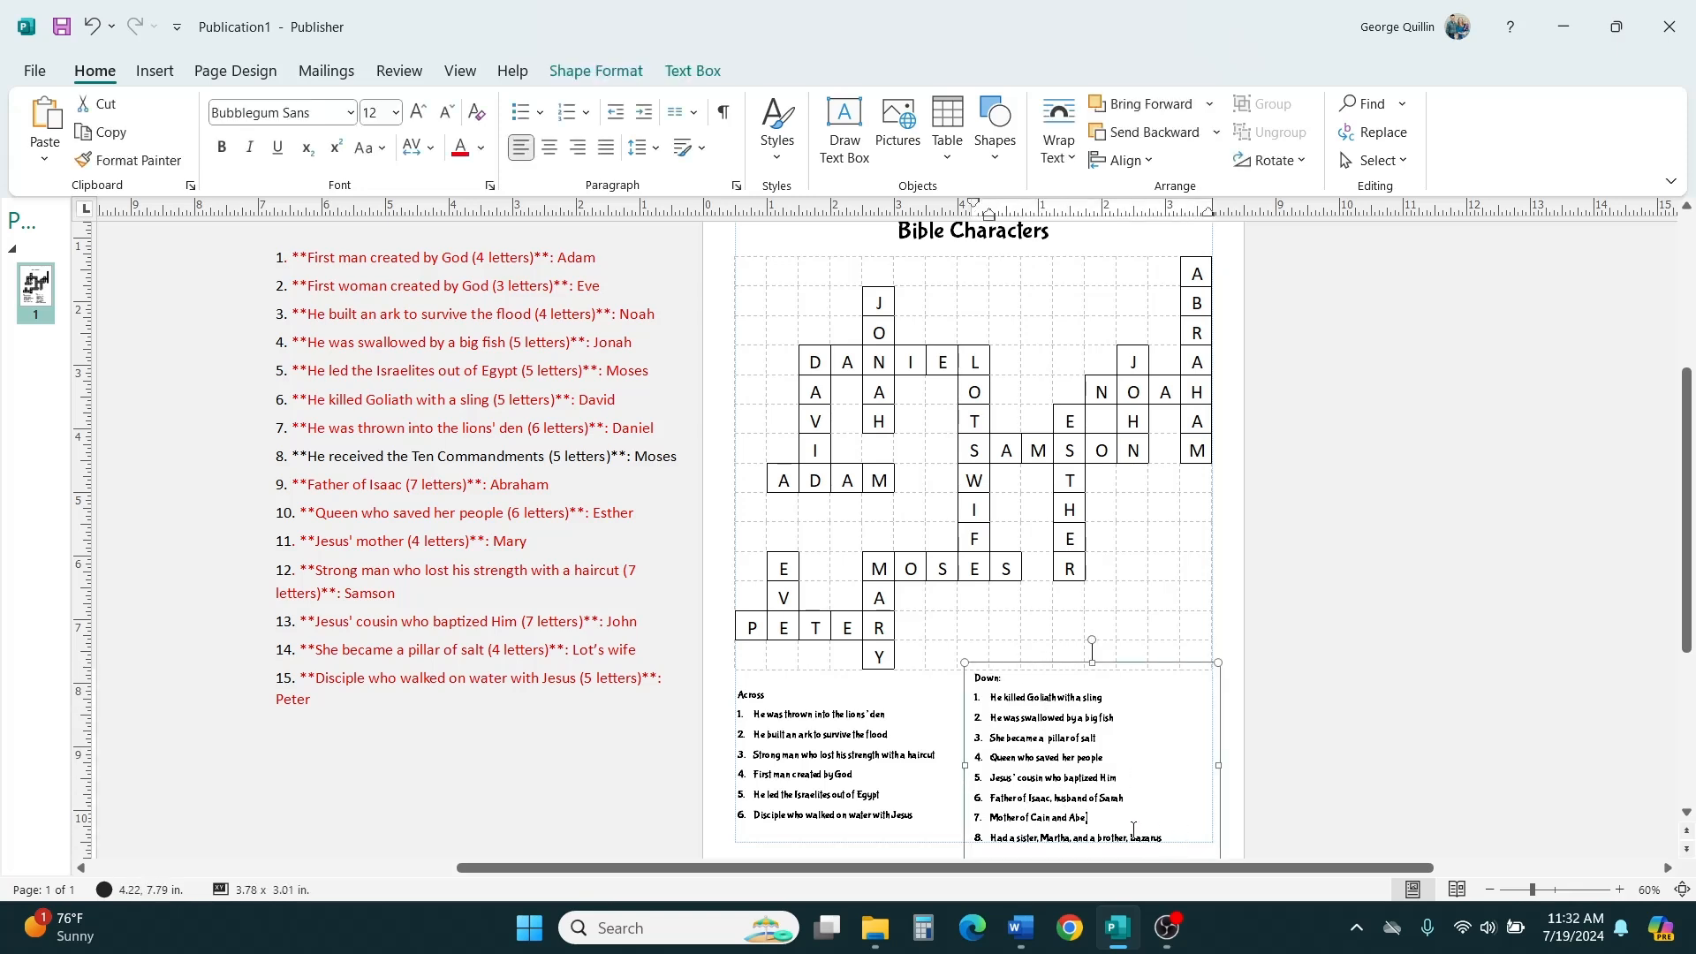
{"action": "left_click_drag", "start_coordinate": [1133, 831], "coordinate": [977, 680]}
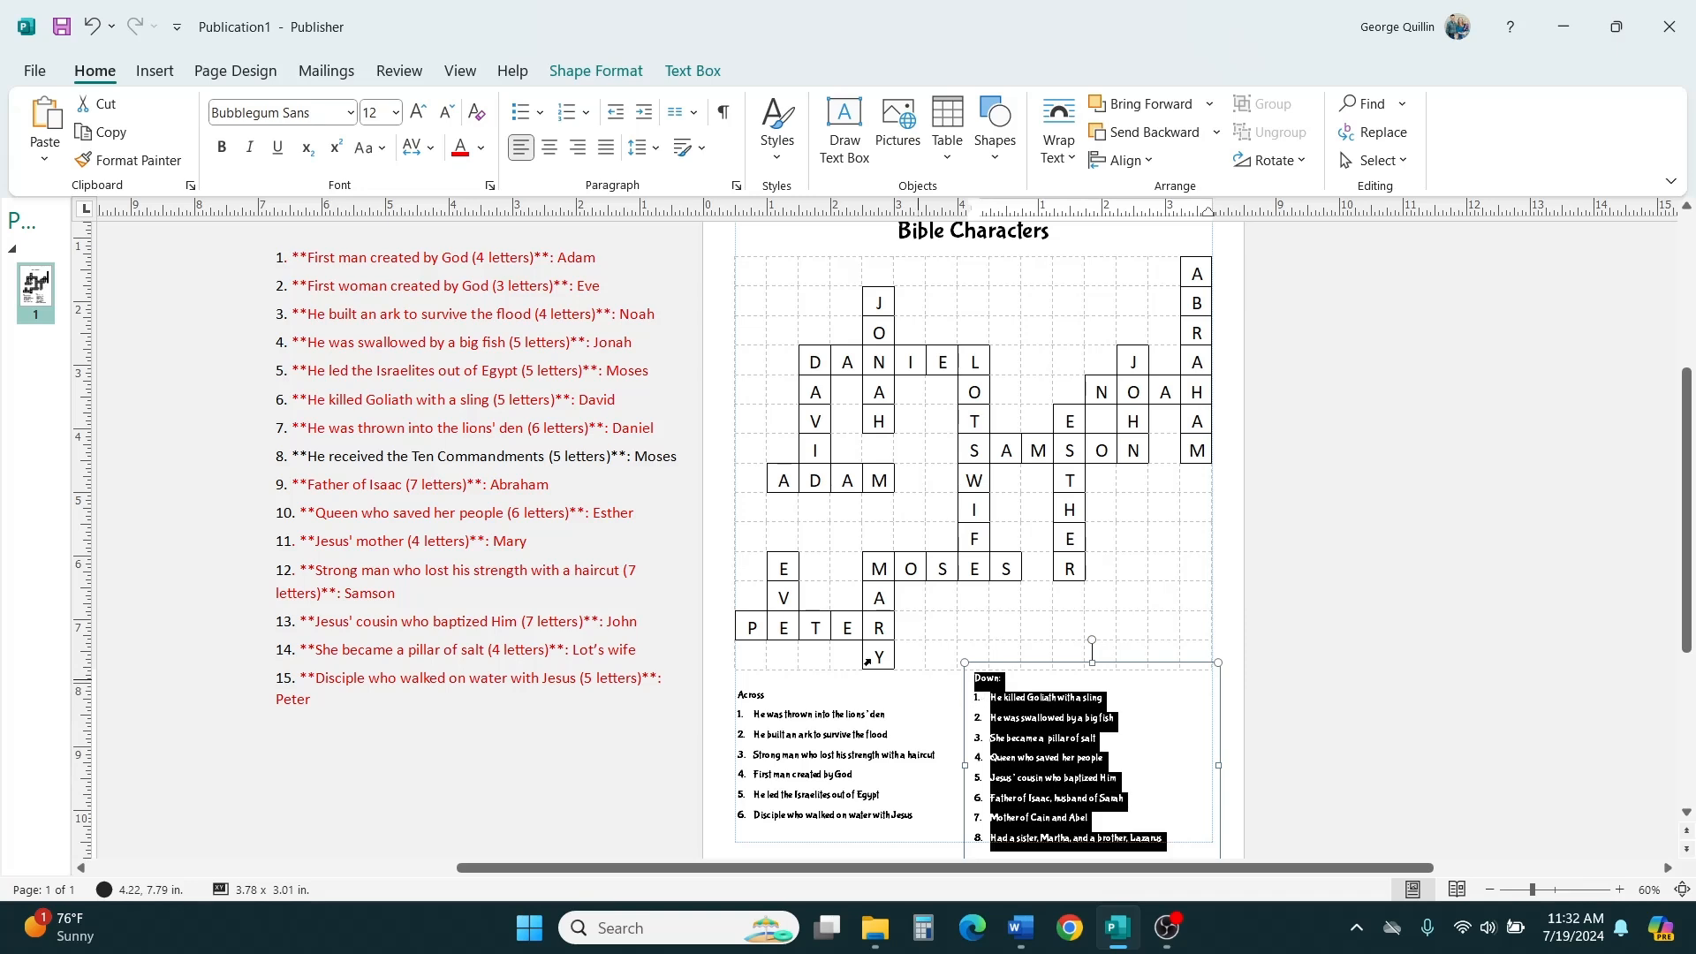
{"action": "left_click", "coordinate": [654, 147]}
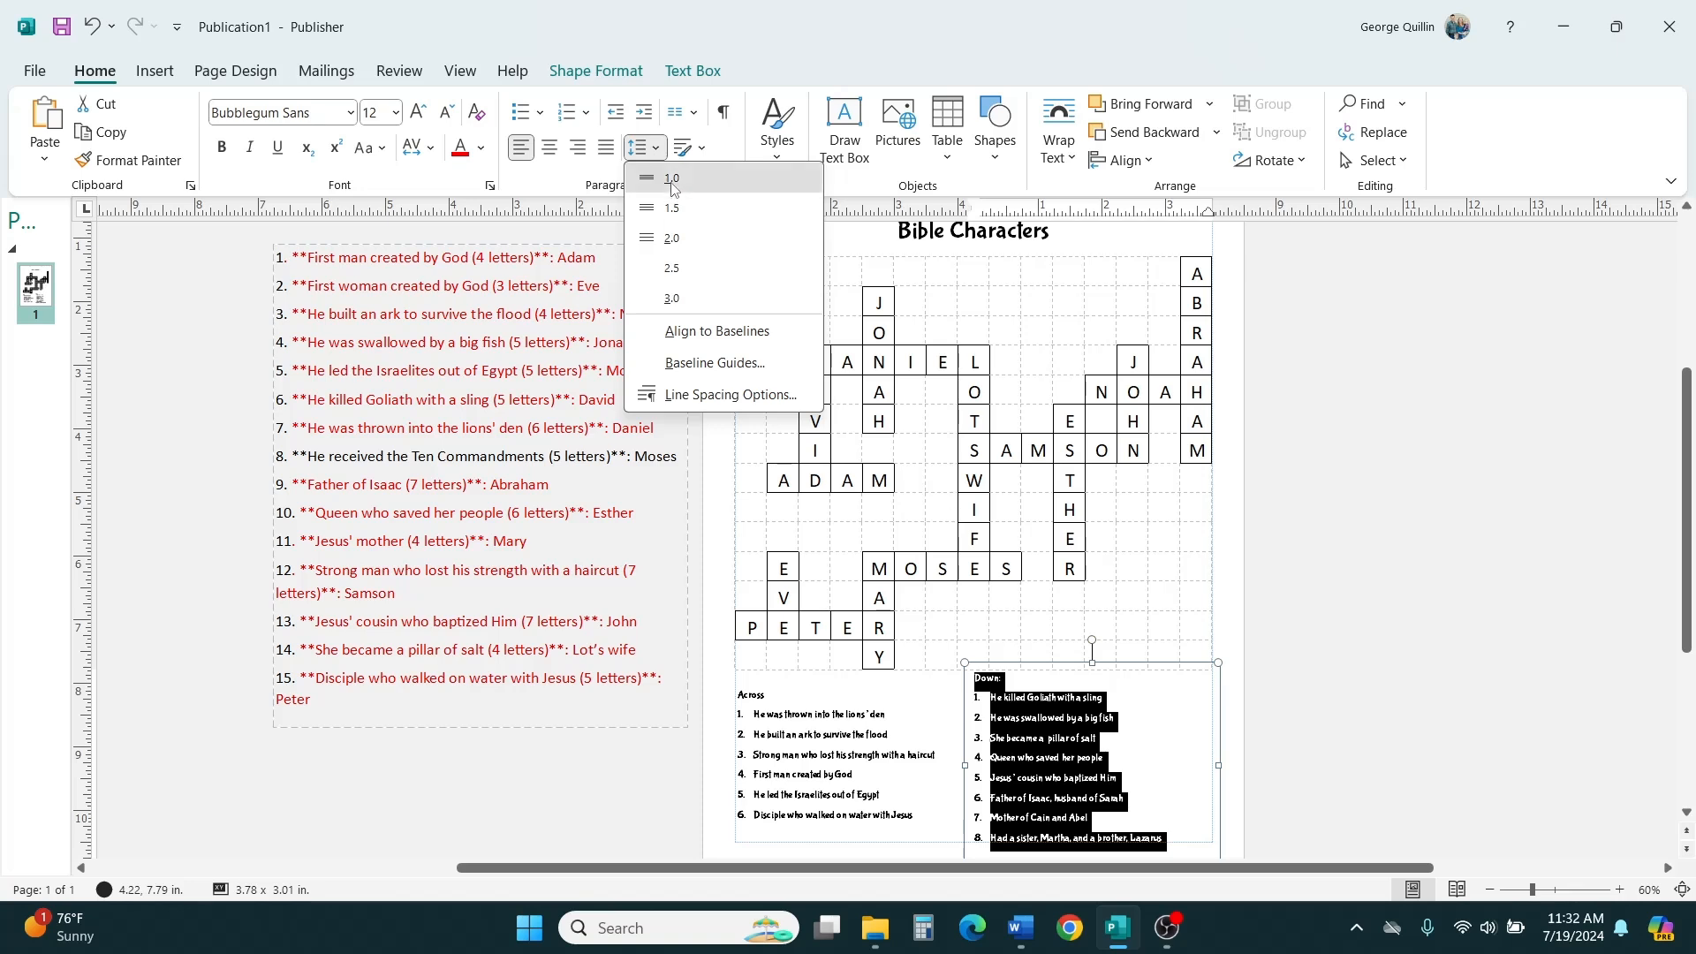
{"action": "left_click", "coordinate": [671, 180]}
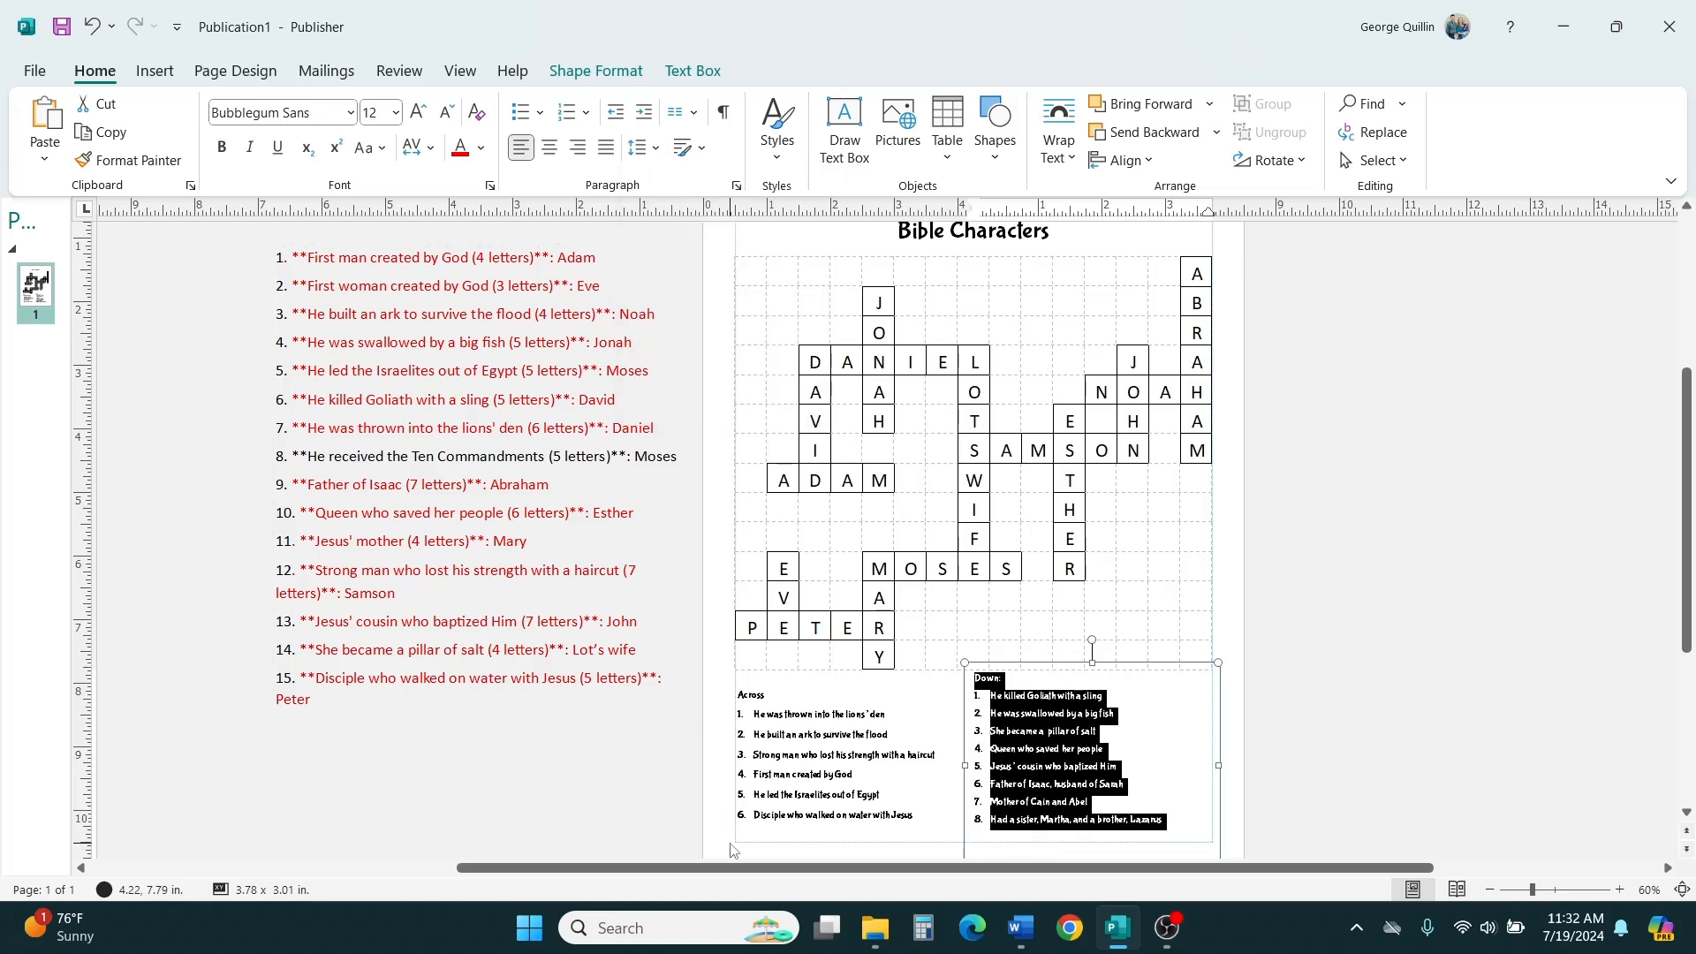
Set the line spacing of all text in the Across clue box to 1.0.
{"action": "left_click", "coordinate": [827, 757]}
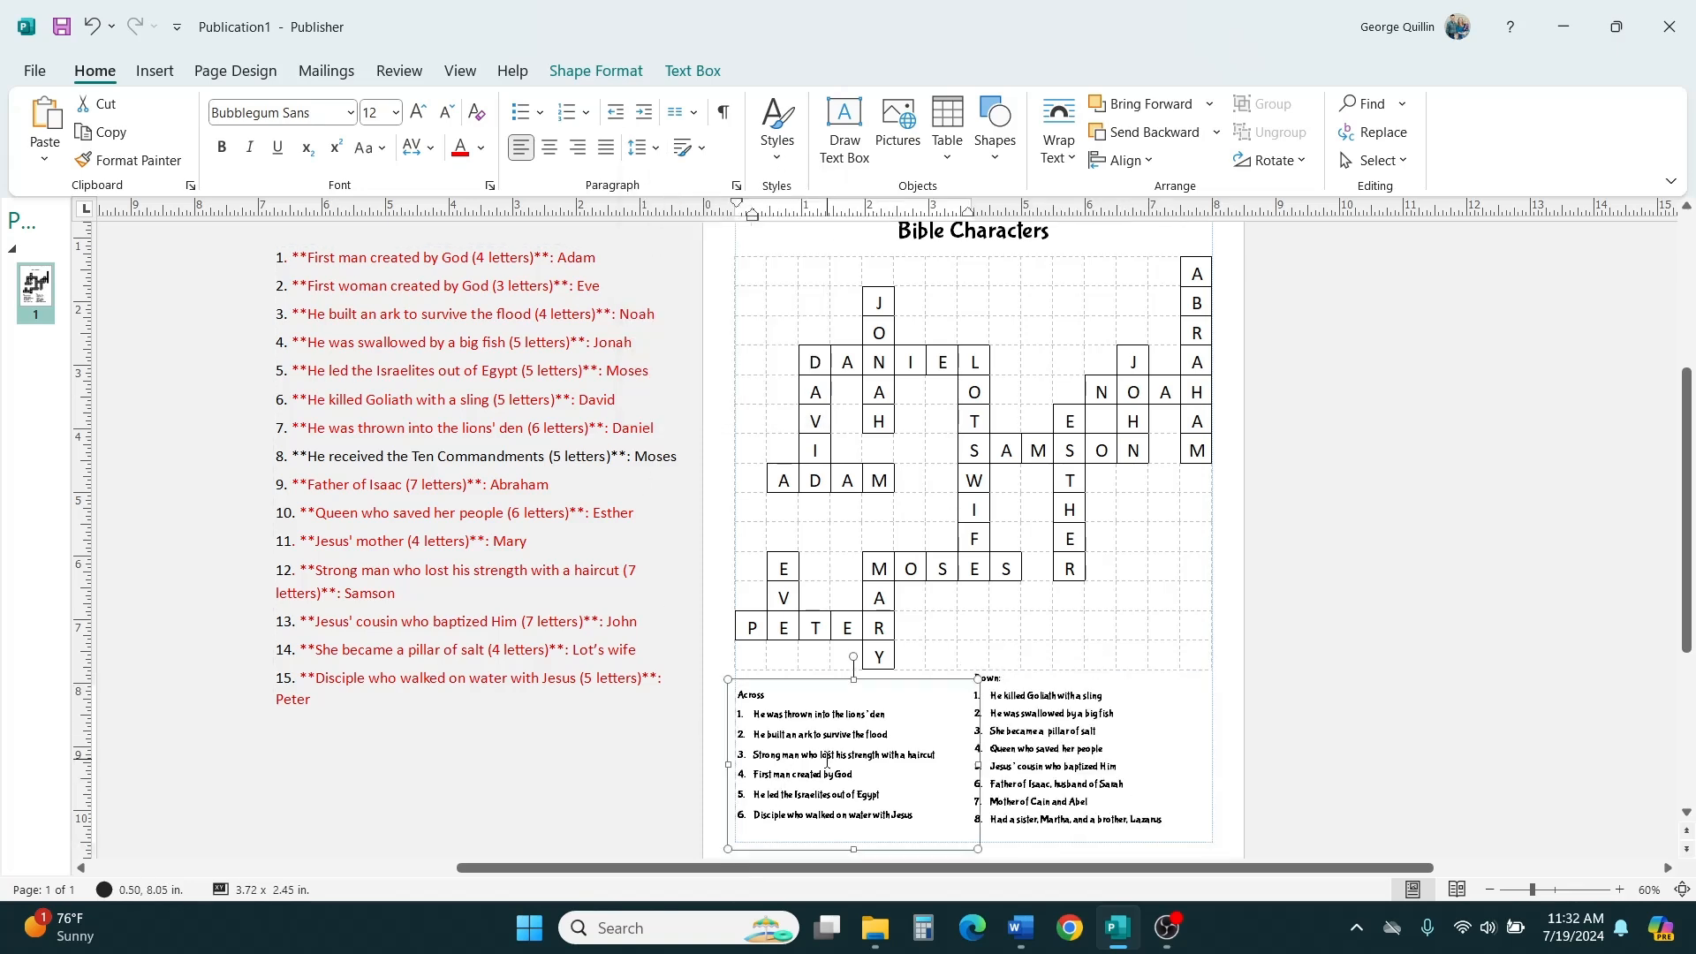
{"action": "key", "text": "ctrl+a"}
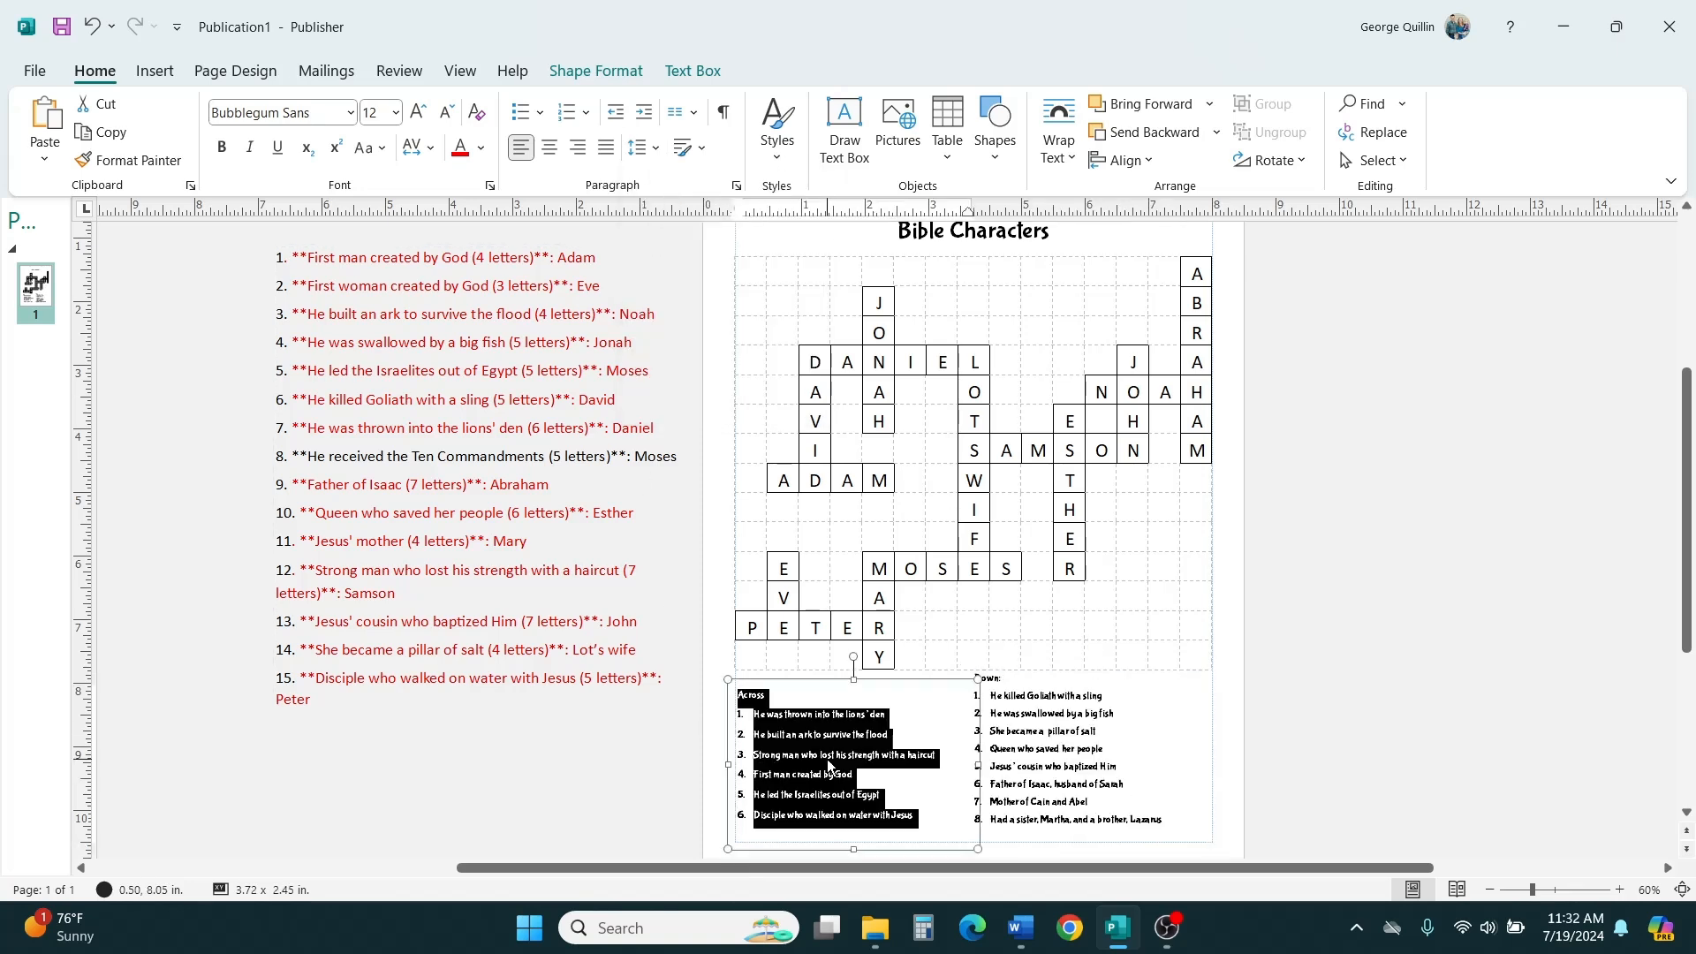
{"action": "left_click", "coordinate": [644, 147]}
{"action": "left_click", "coordinate": [664, 179]}
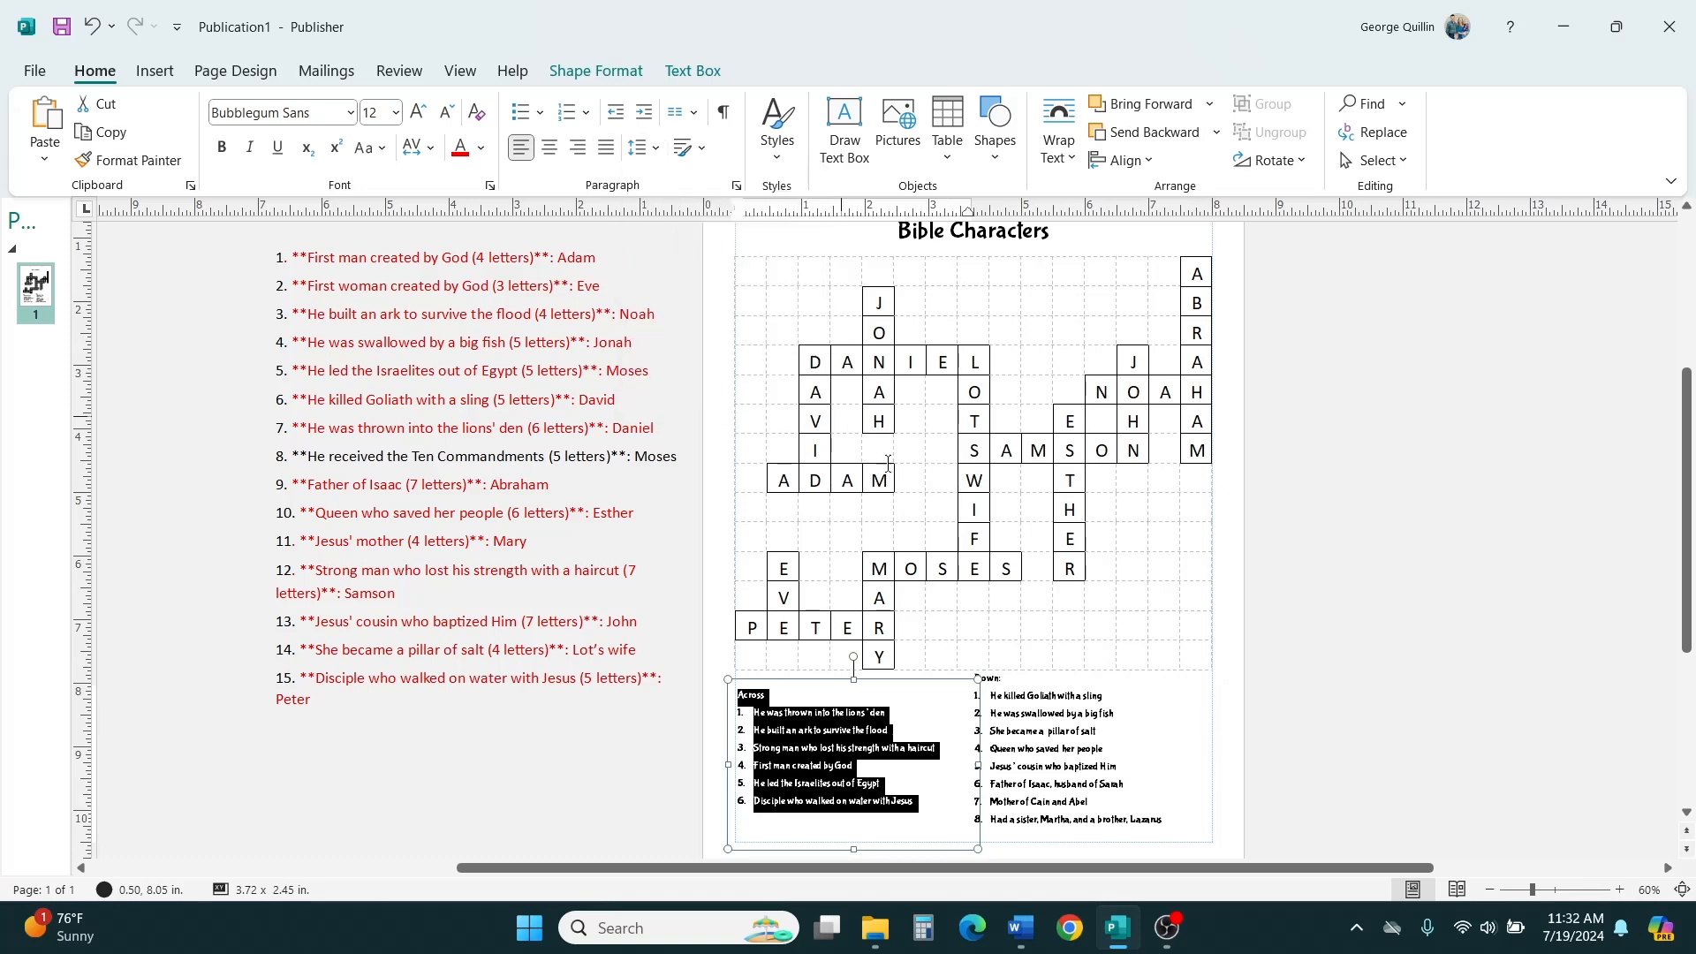
Extend the Across text box upward so its top edge lines up with the Down text box.
{"action": "left_click", "coordinate": [853, 677]}
{"action": "left_click_drag", "start_coordinate": [853, 677], "coordinate": [854, 658]}
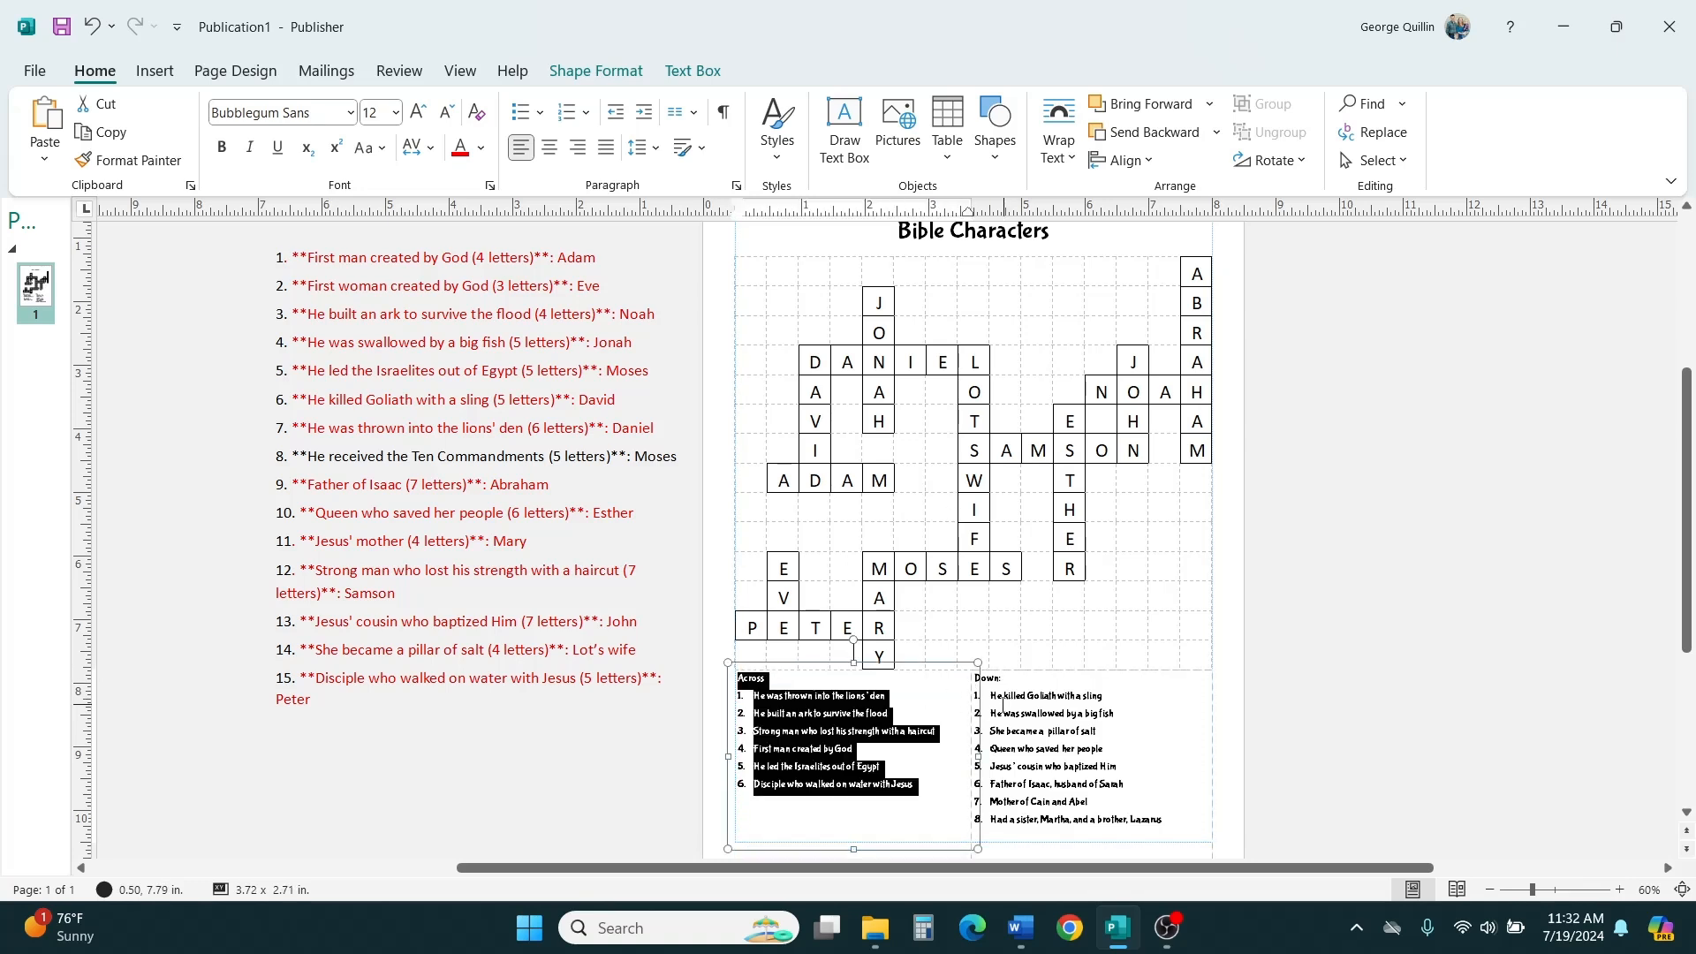
{"action": "left_click", "coordinate": [1338, 694]}
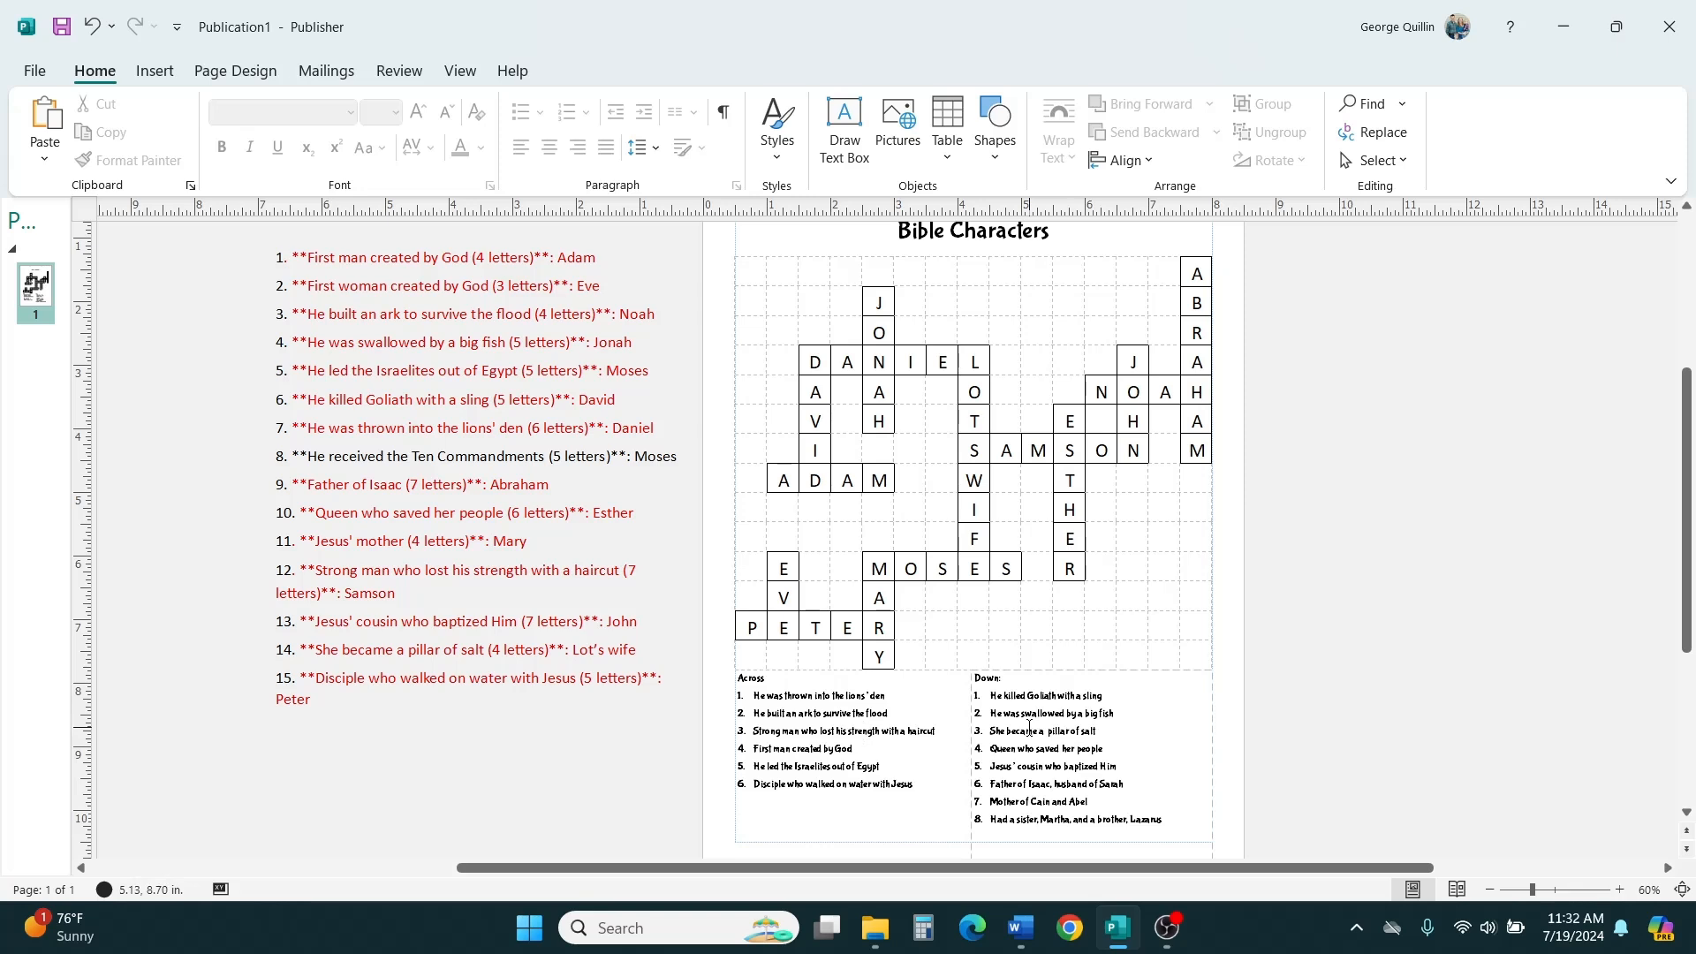
Increase the font size of all text in the Across and Down clue boxes to 14.
{"action": "triple_click", "coordinate": [892, 785]}
{"action": "key", "text": "ctrl+a"}
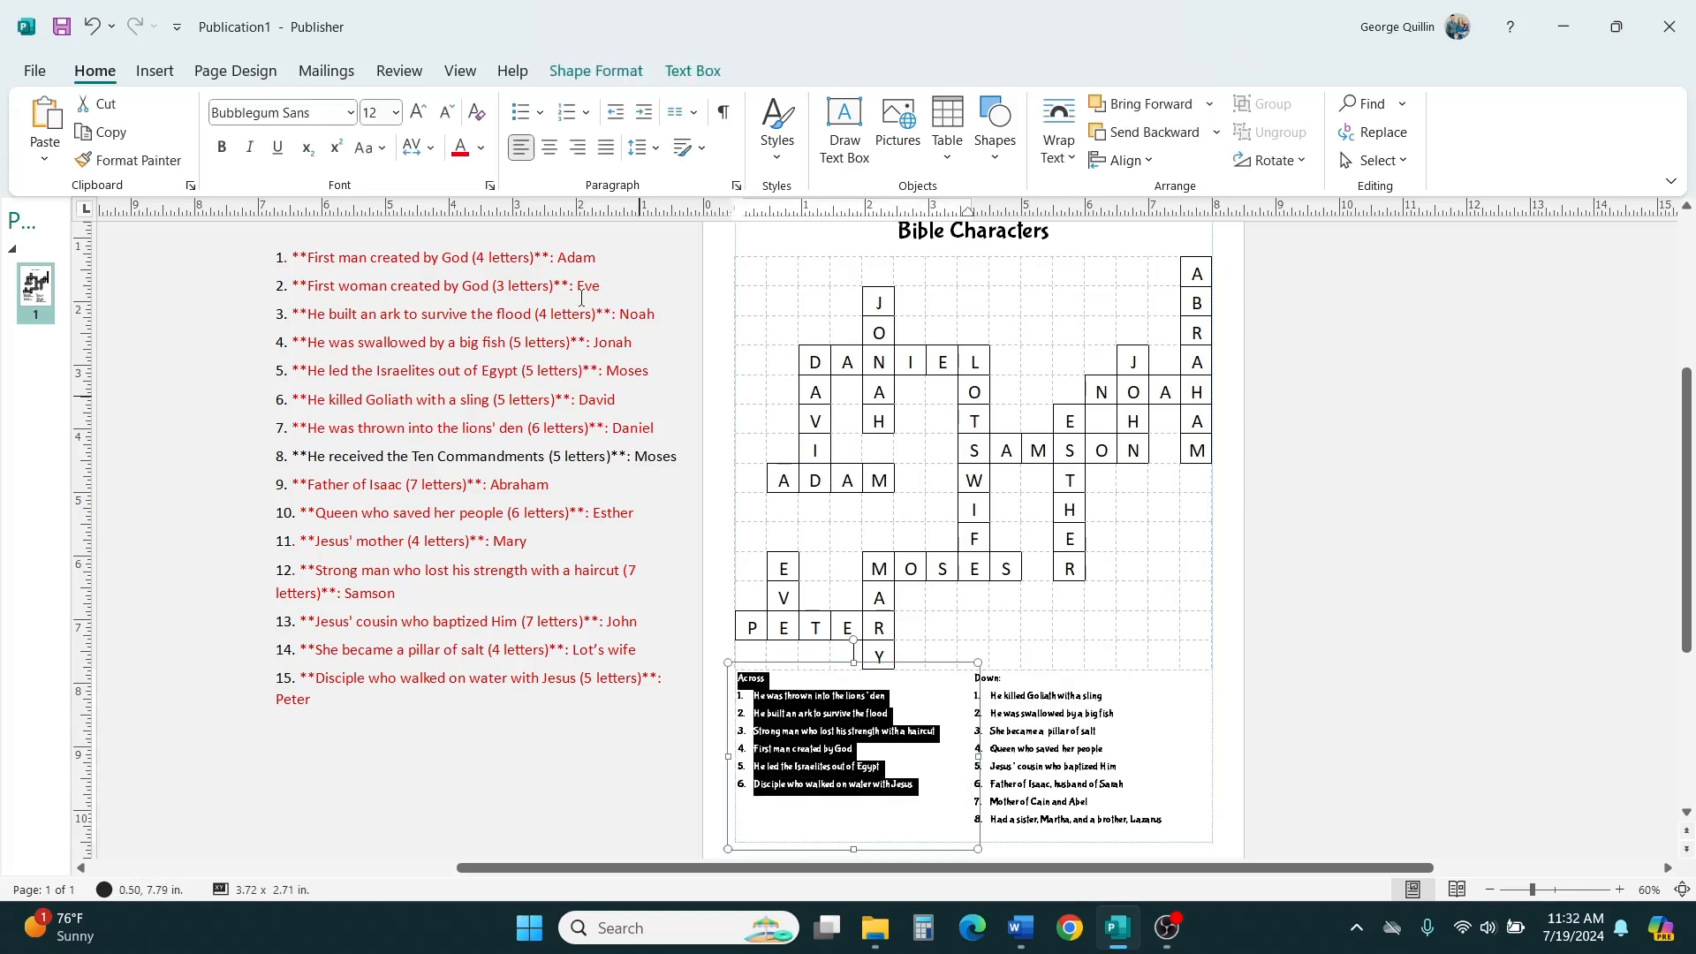
{"action": "left_click", "coordinate": [417, 112]}
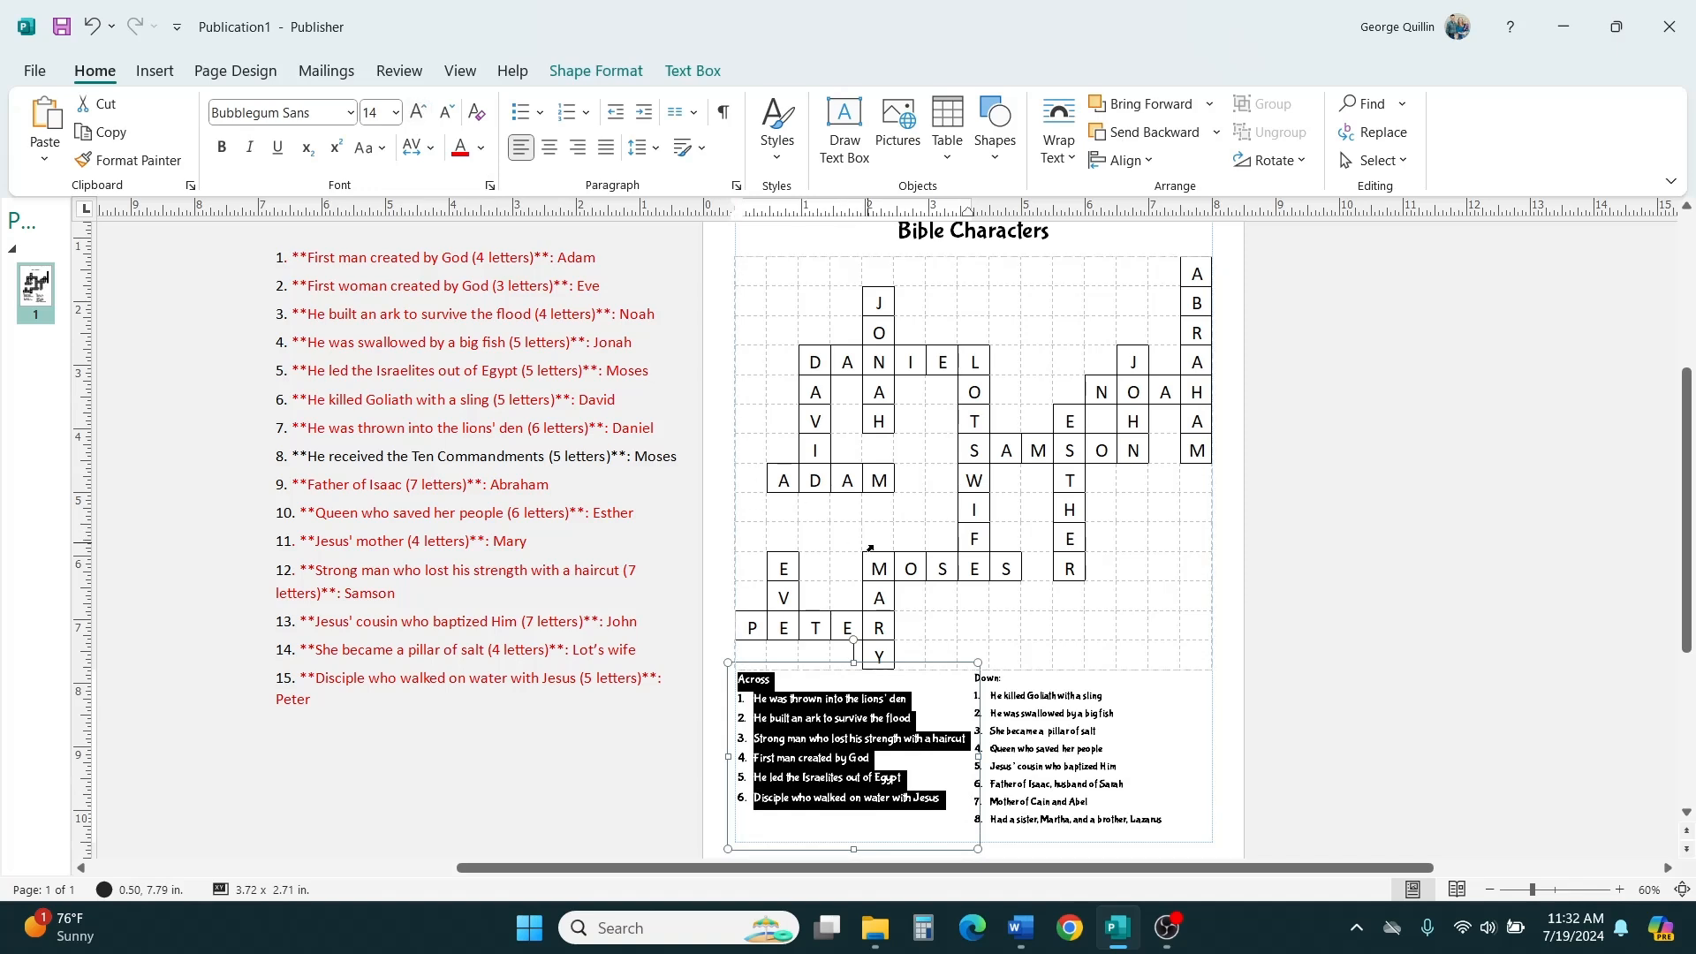
{"action": "left_click", "coordinate": [1045, 761]}
{"action": "key", "text": "ctrl+a"}
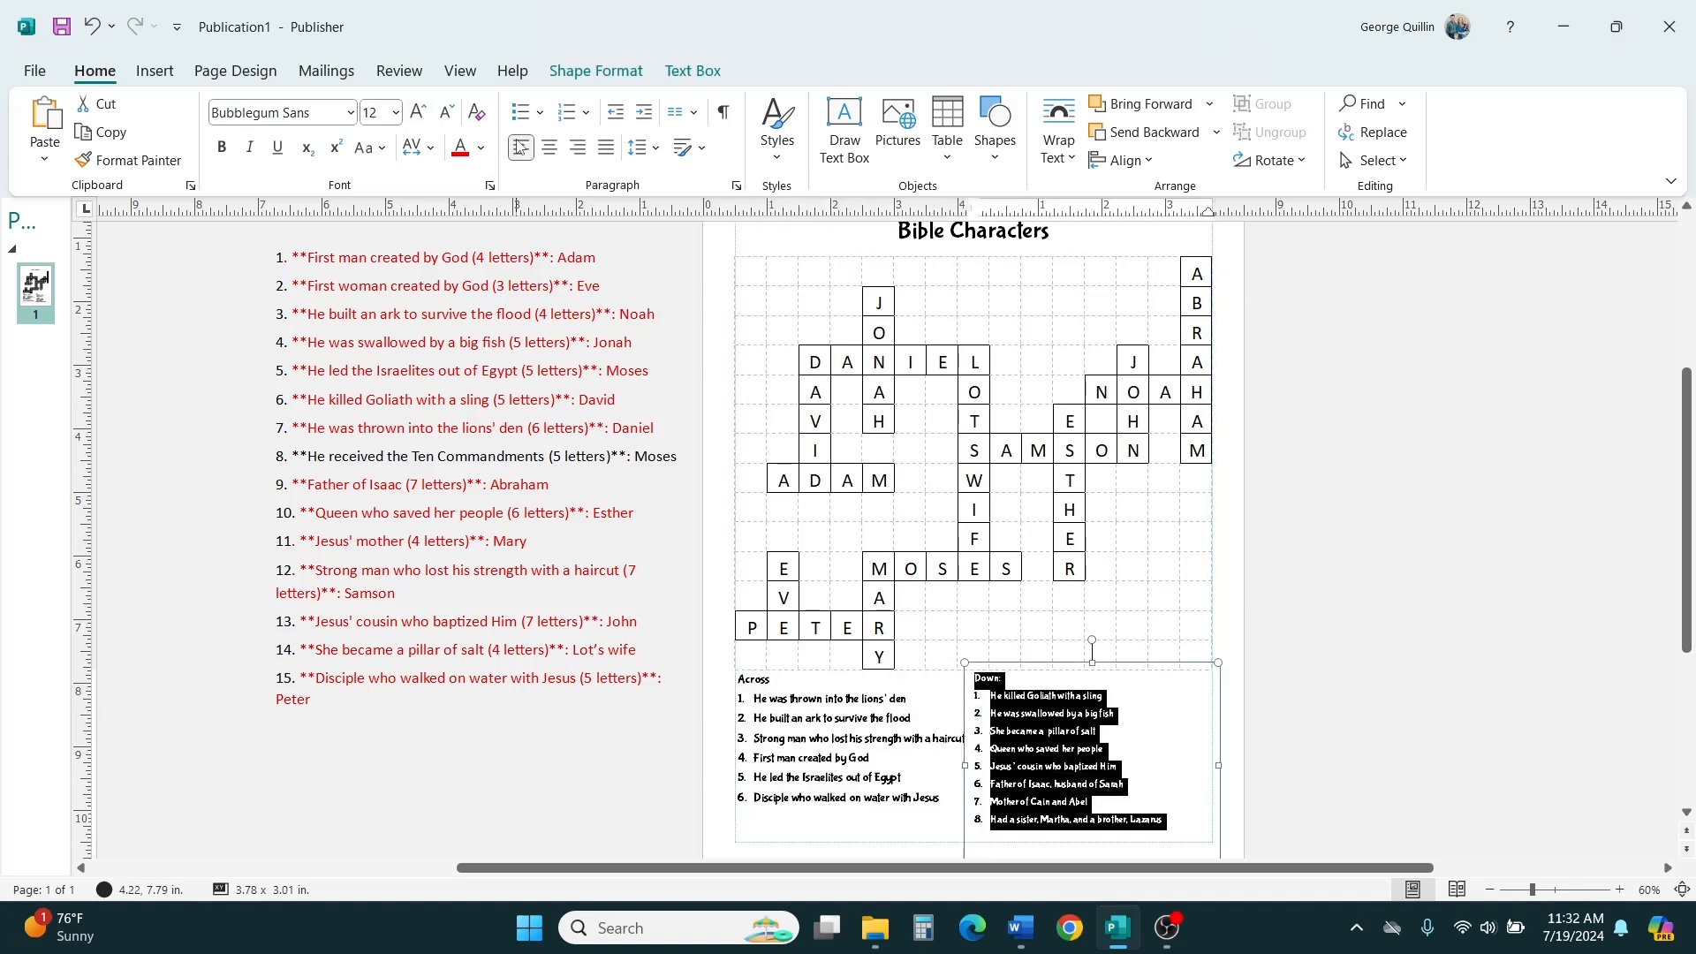
{"action": "left_click", "coordinate": [418, 113]}
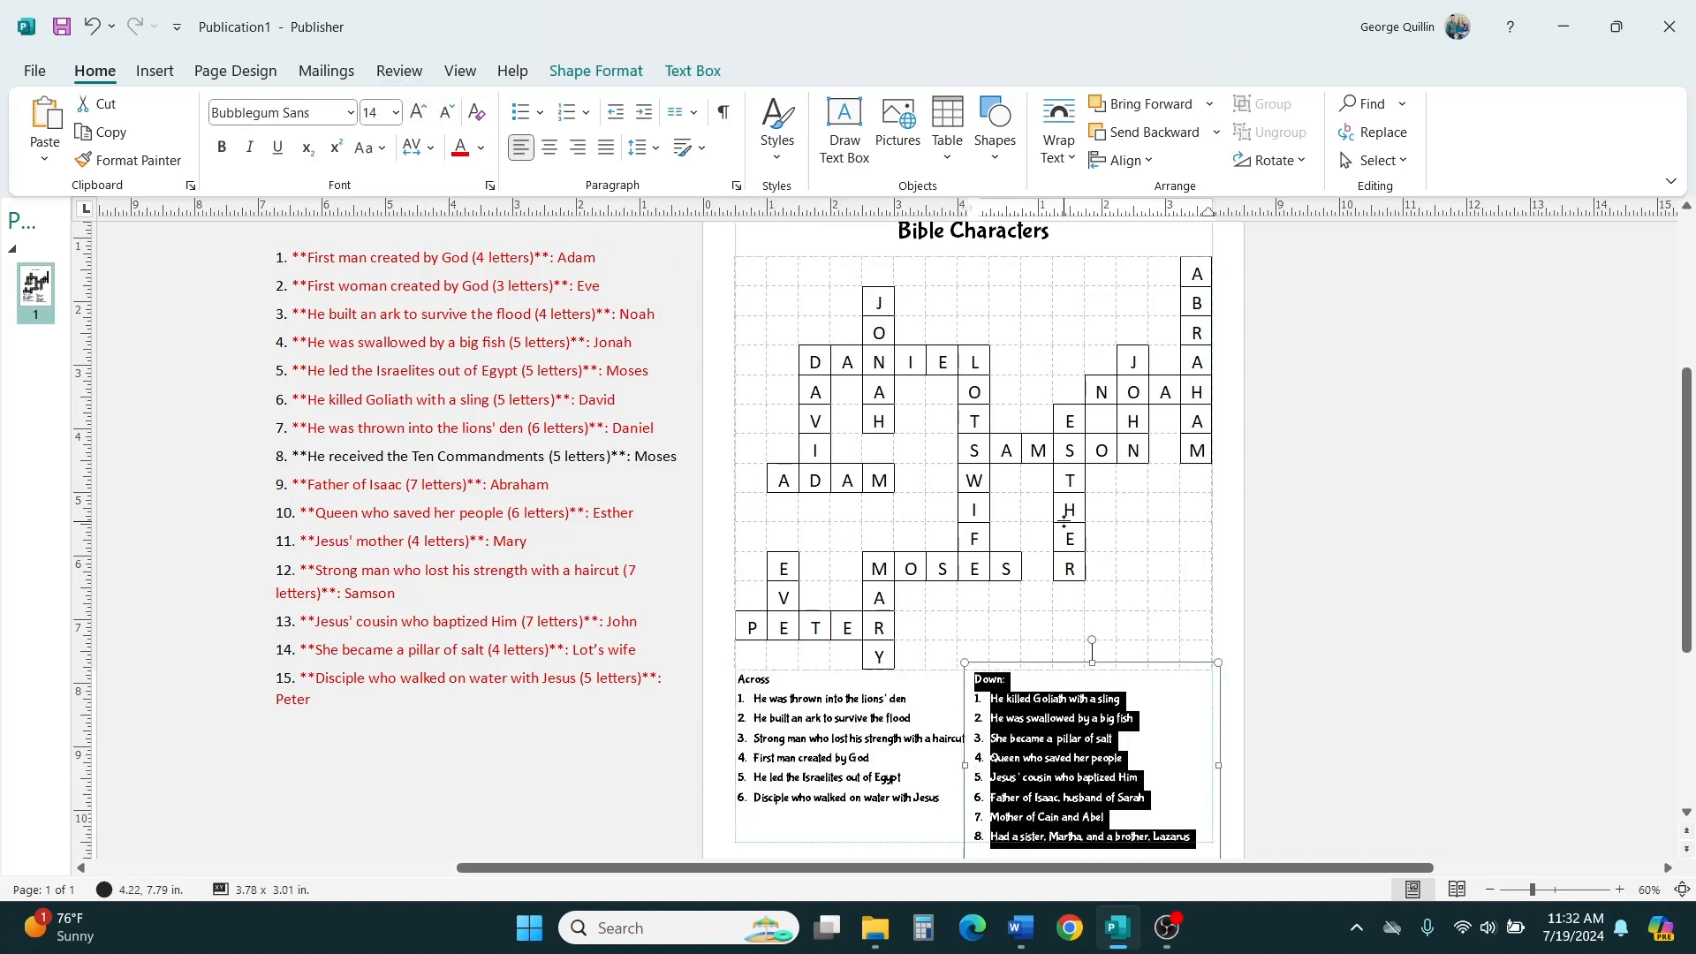
{"action": "left_click", "coordinate": [1279, 625]}
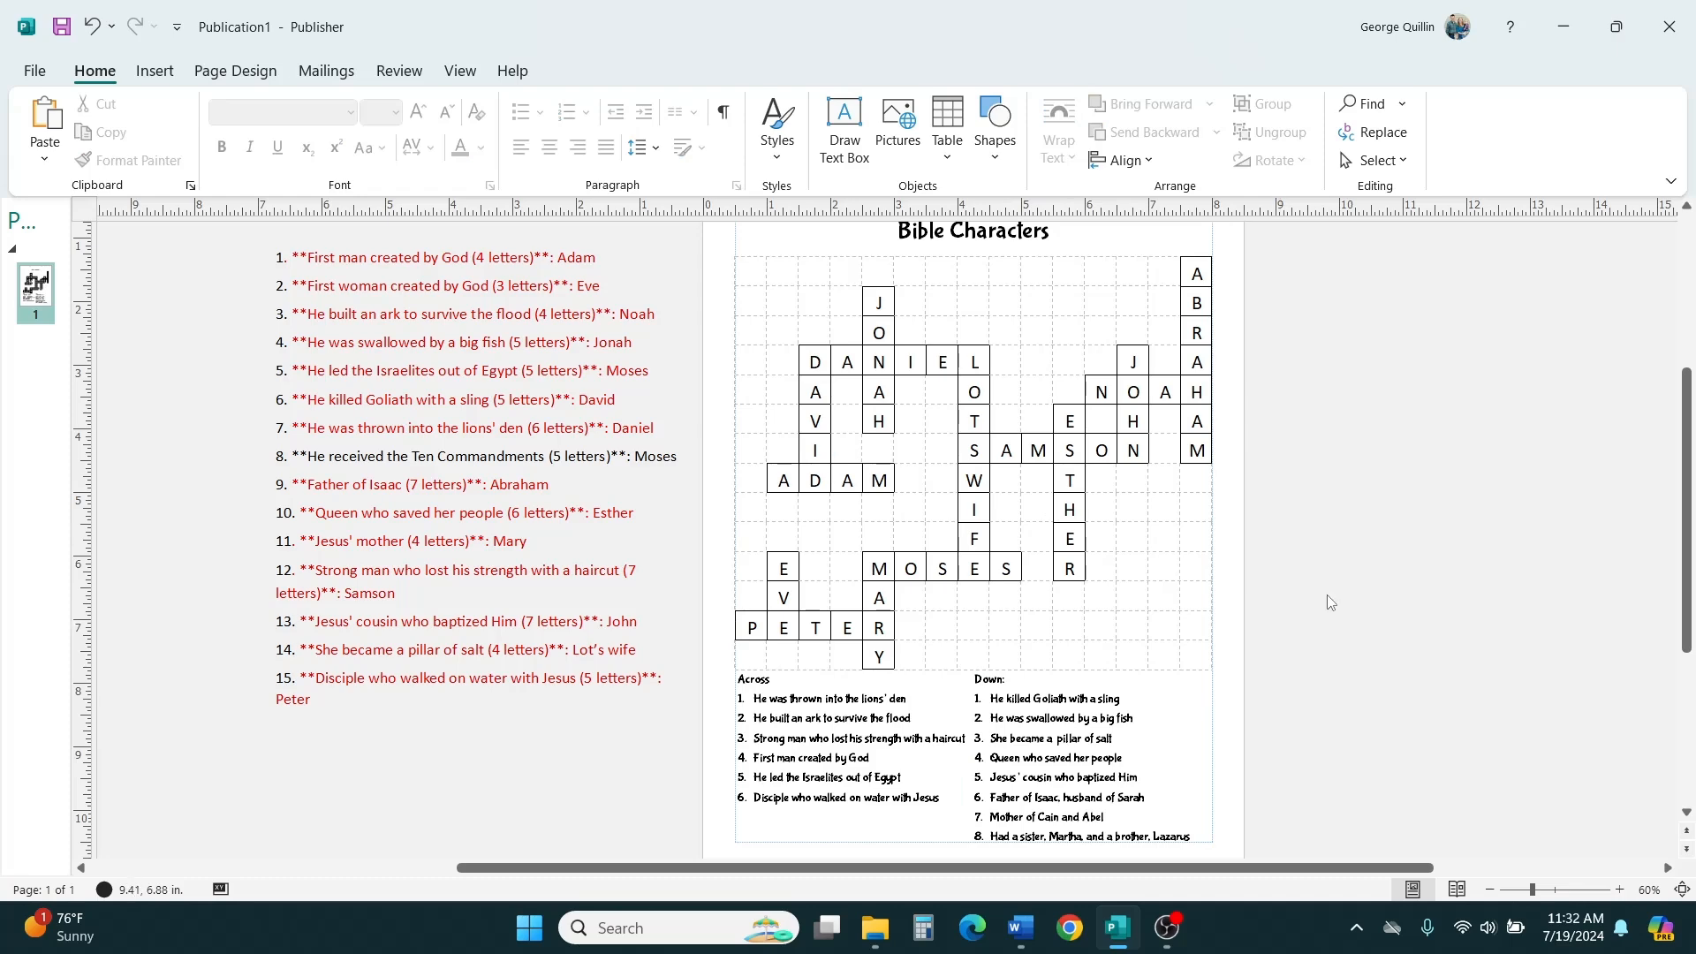
{"action": "left_click_drag", "start_coordinate": [1691, 492], "coordinate": [1689, 543]}
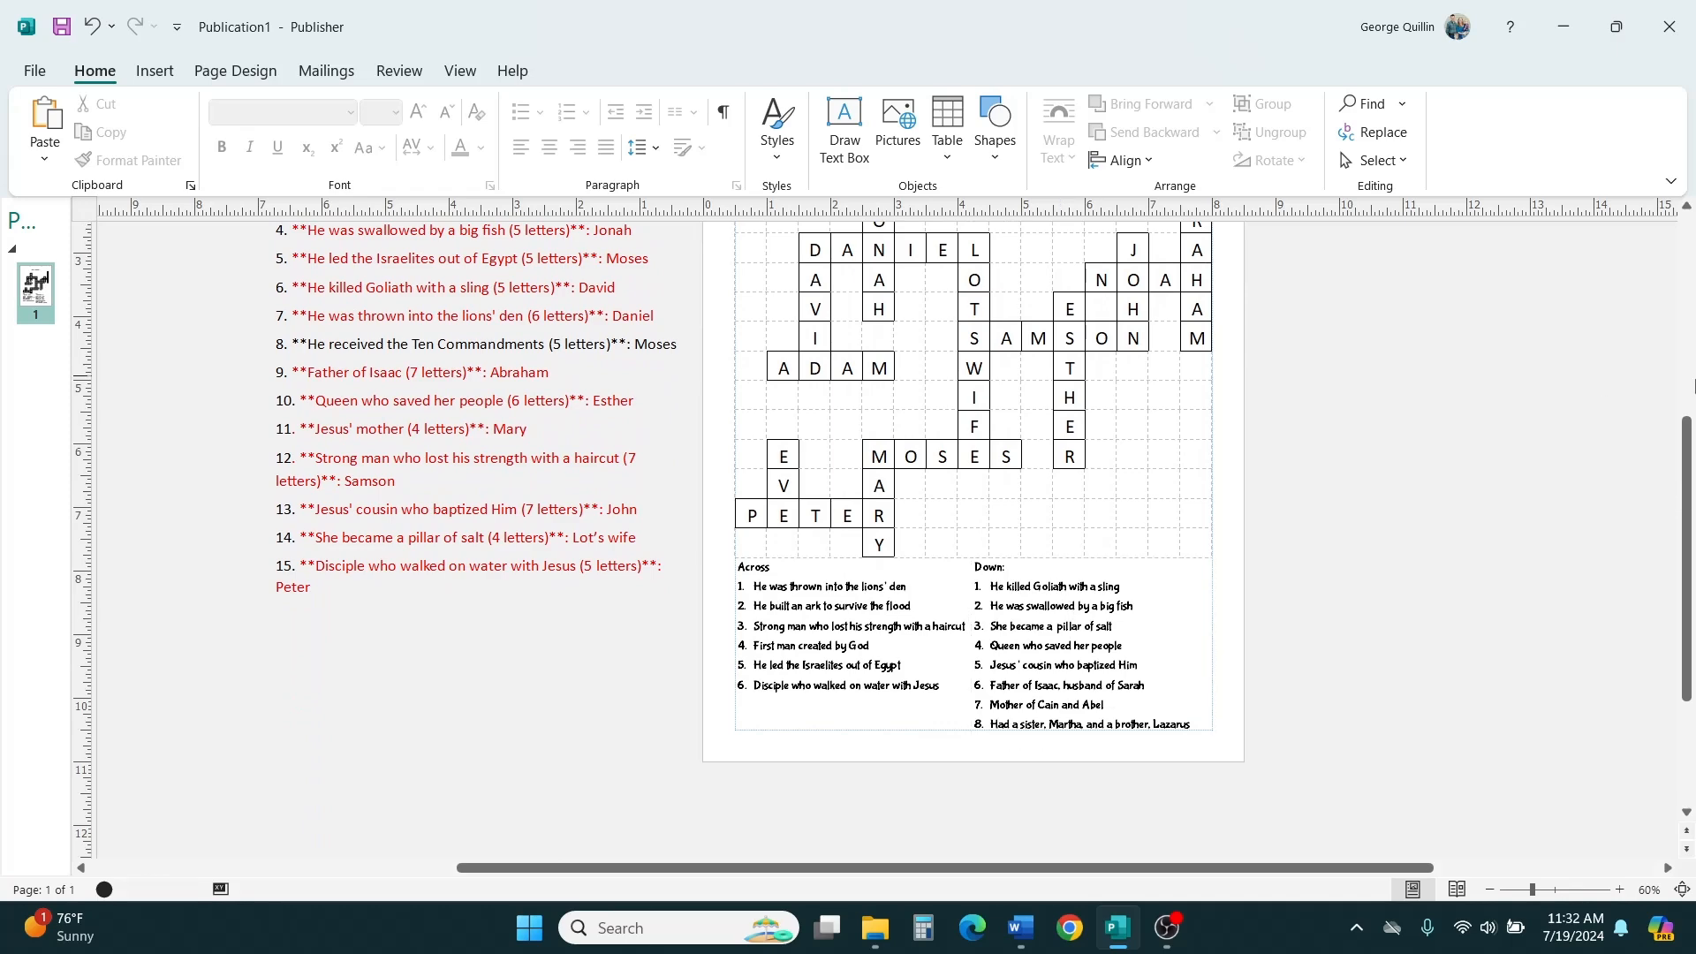
{"action": "left_click_drag", "start_coordinate": [1690, 426], "coordinate": [1684, 380]}
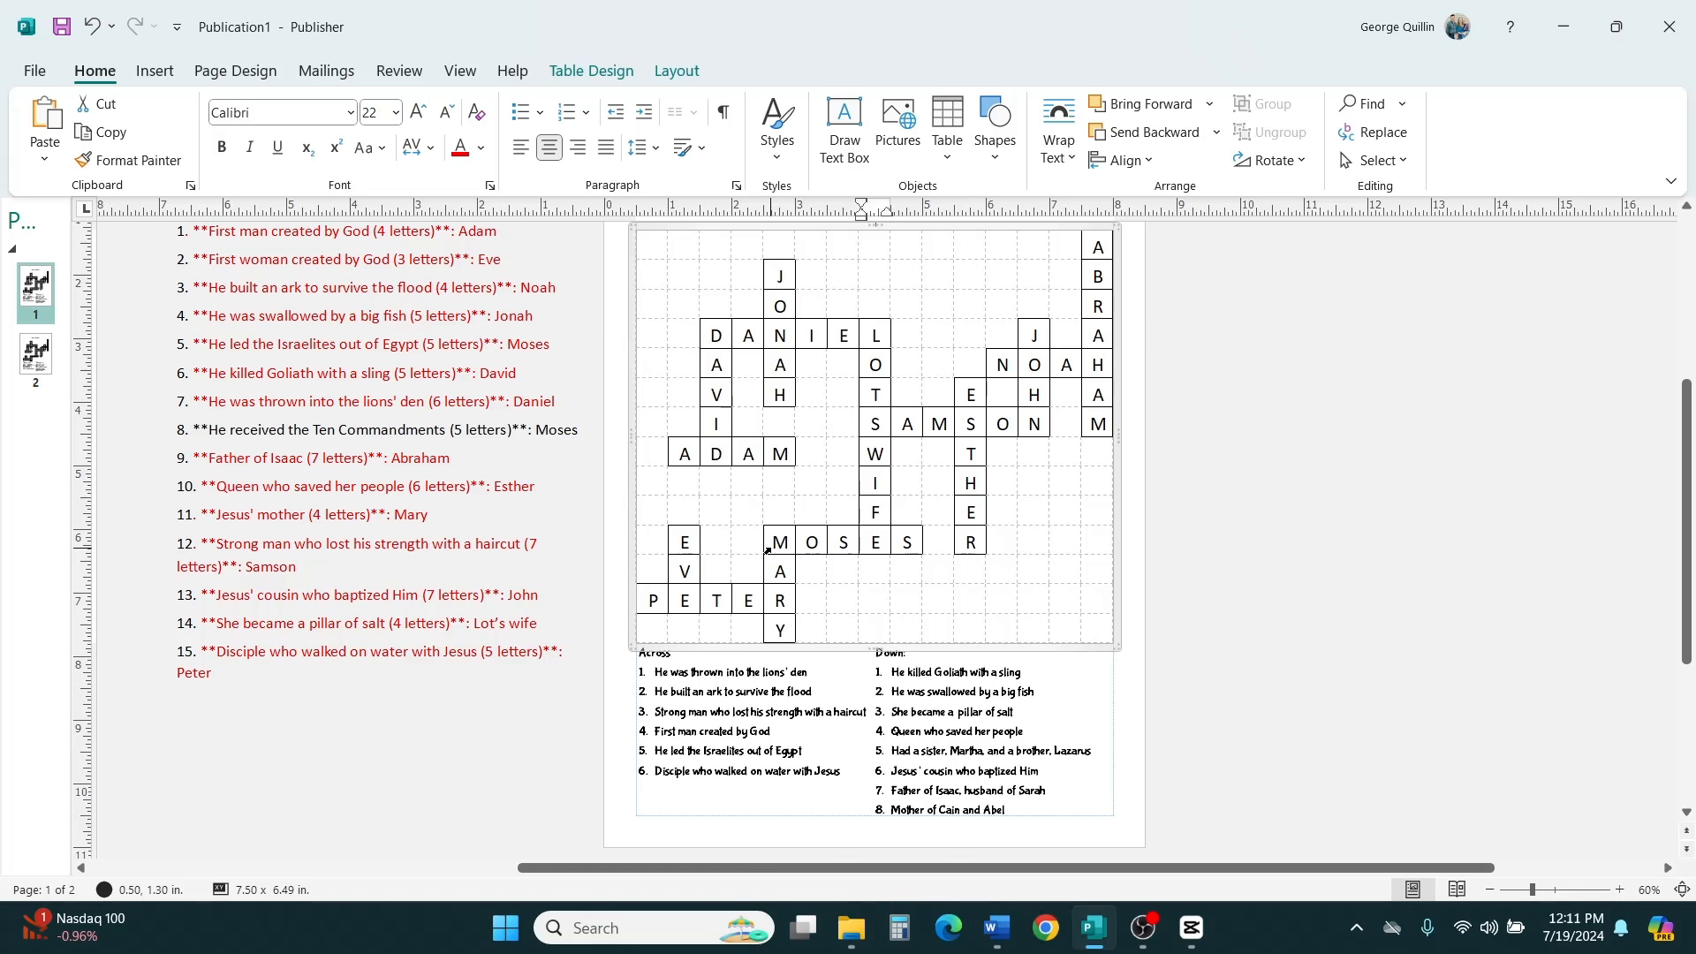
Number the first squares of the Across answers in the grid: 1 for DANIEL, 2 for NOAH, 3 for SAMSON and 4 for ADAM.
{"action": "left_click", "coordinate": [679, 670]}
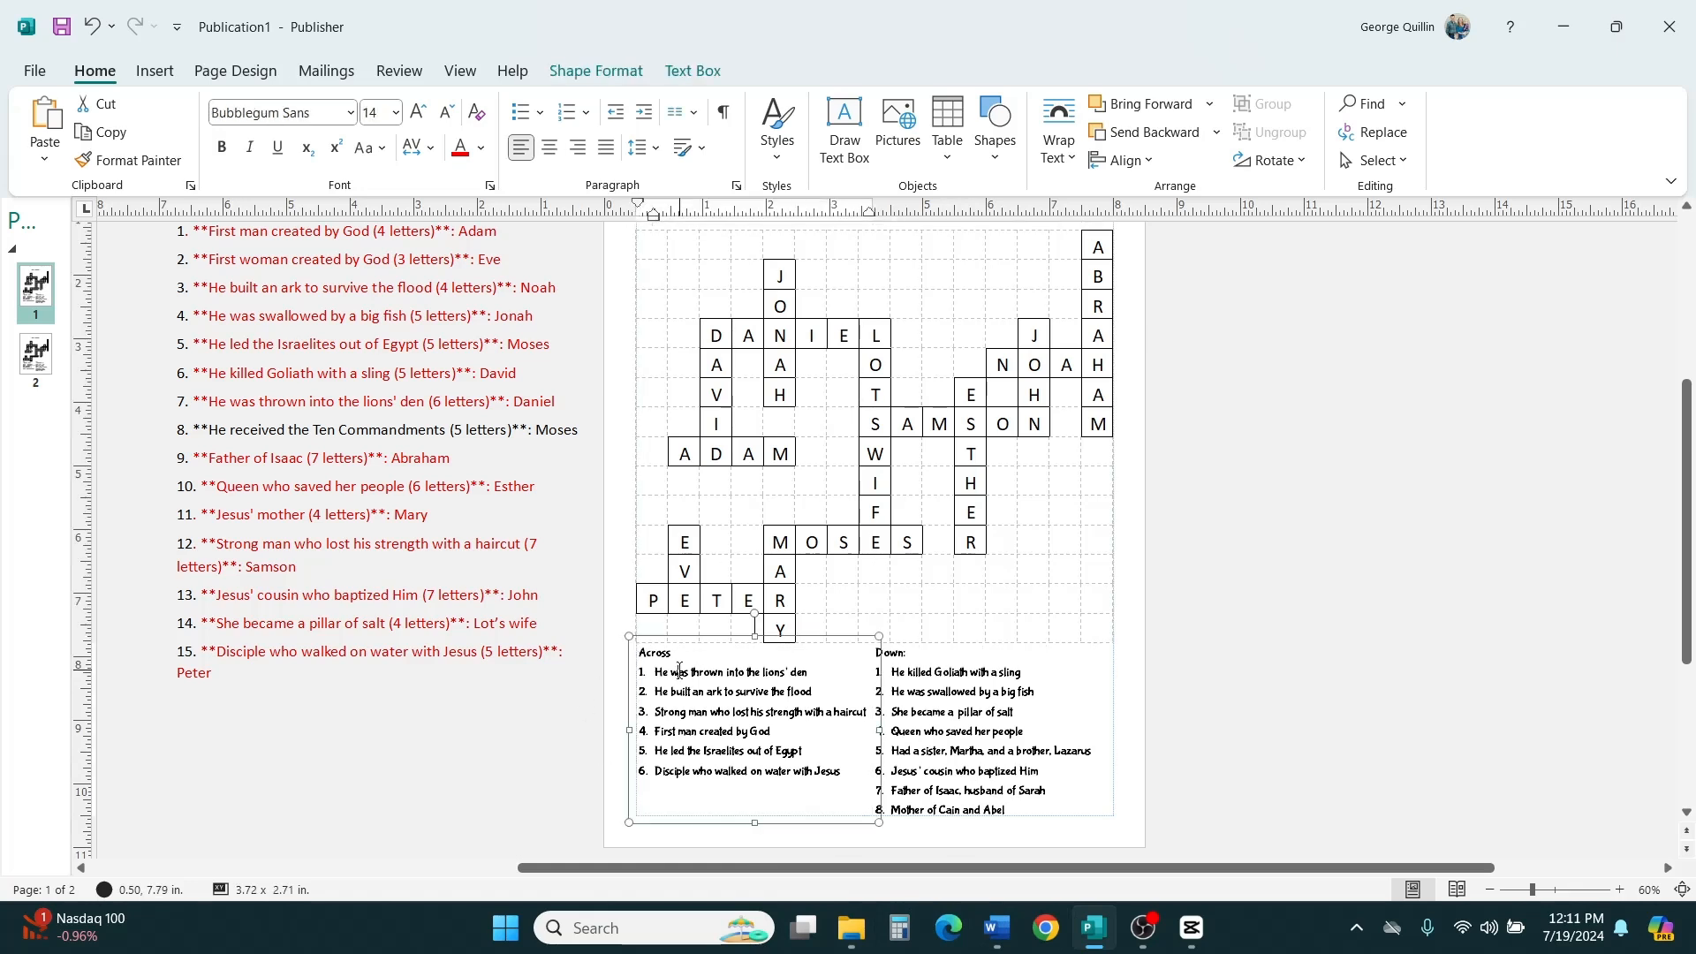
{"action": "left_click", "coordinate": [711, 334]}
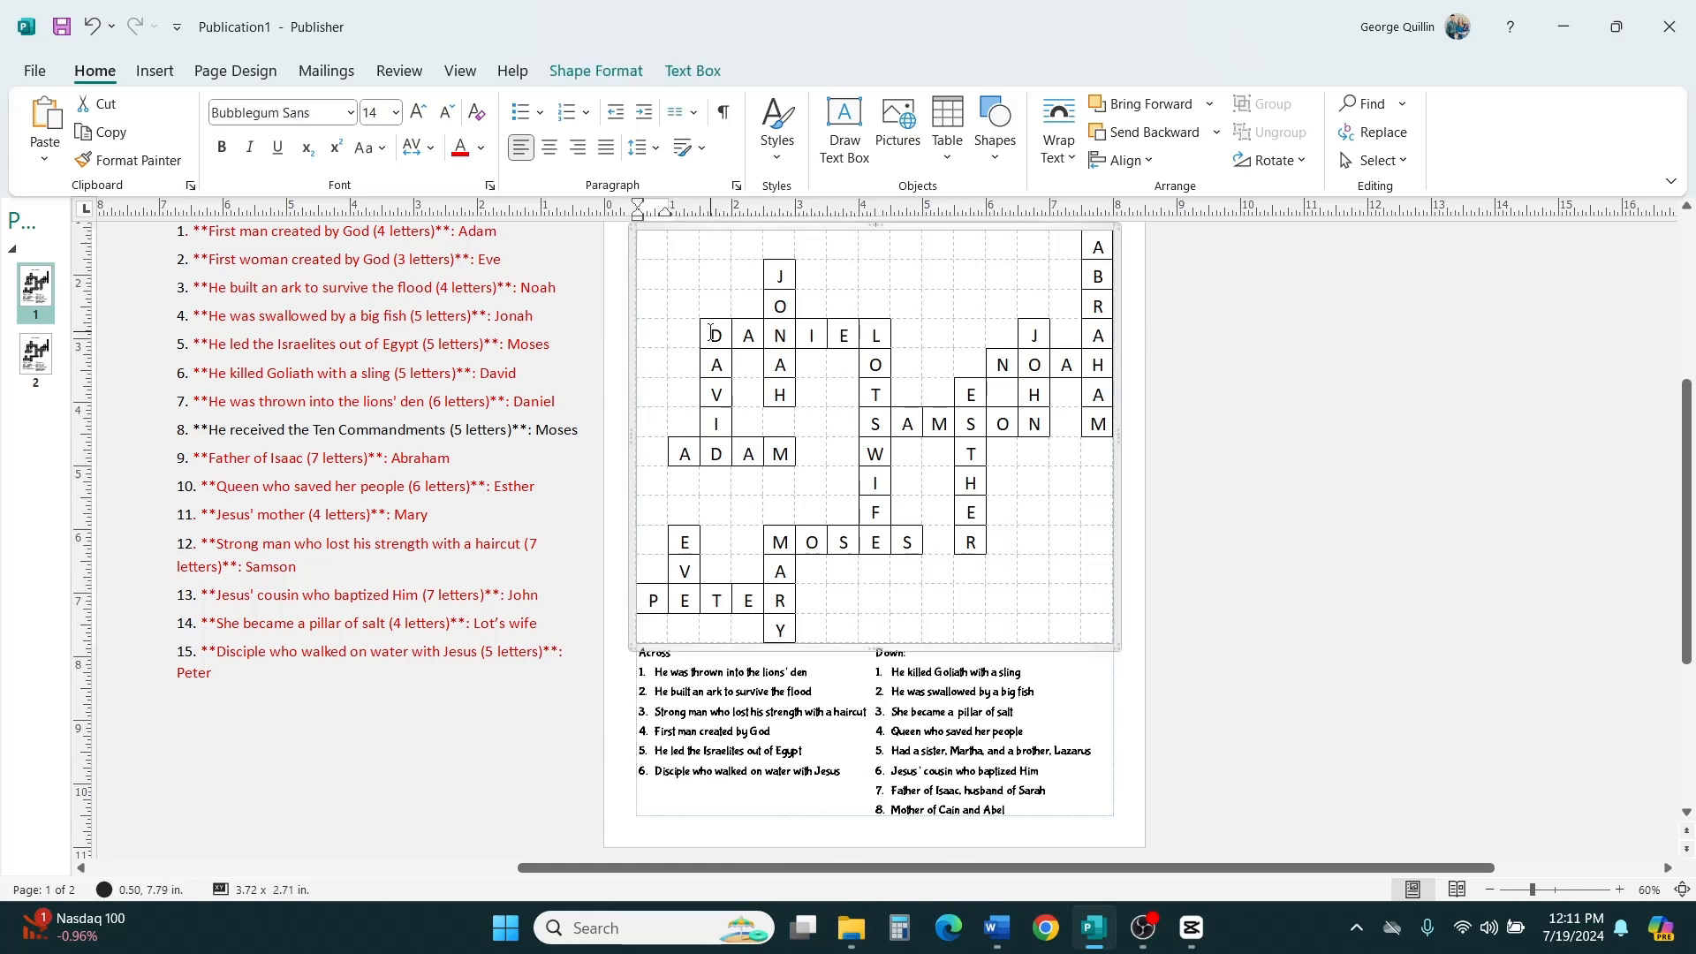
{"action": "left_click", "coordinate": [711, 334]}
{"action": "type", "text": "1"}
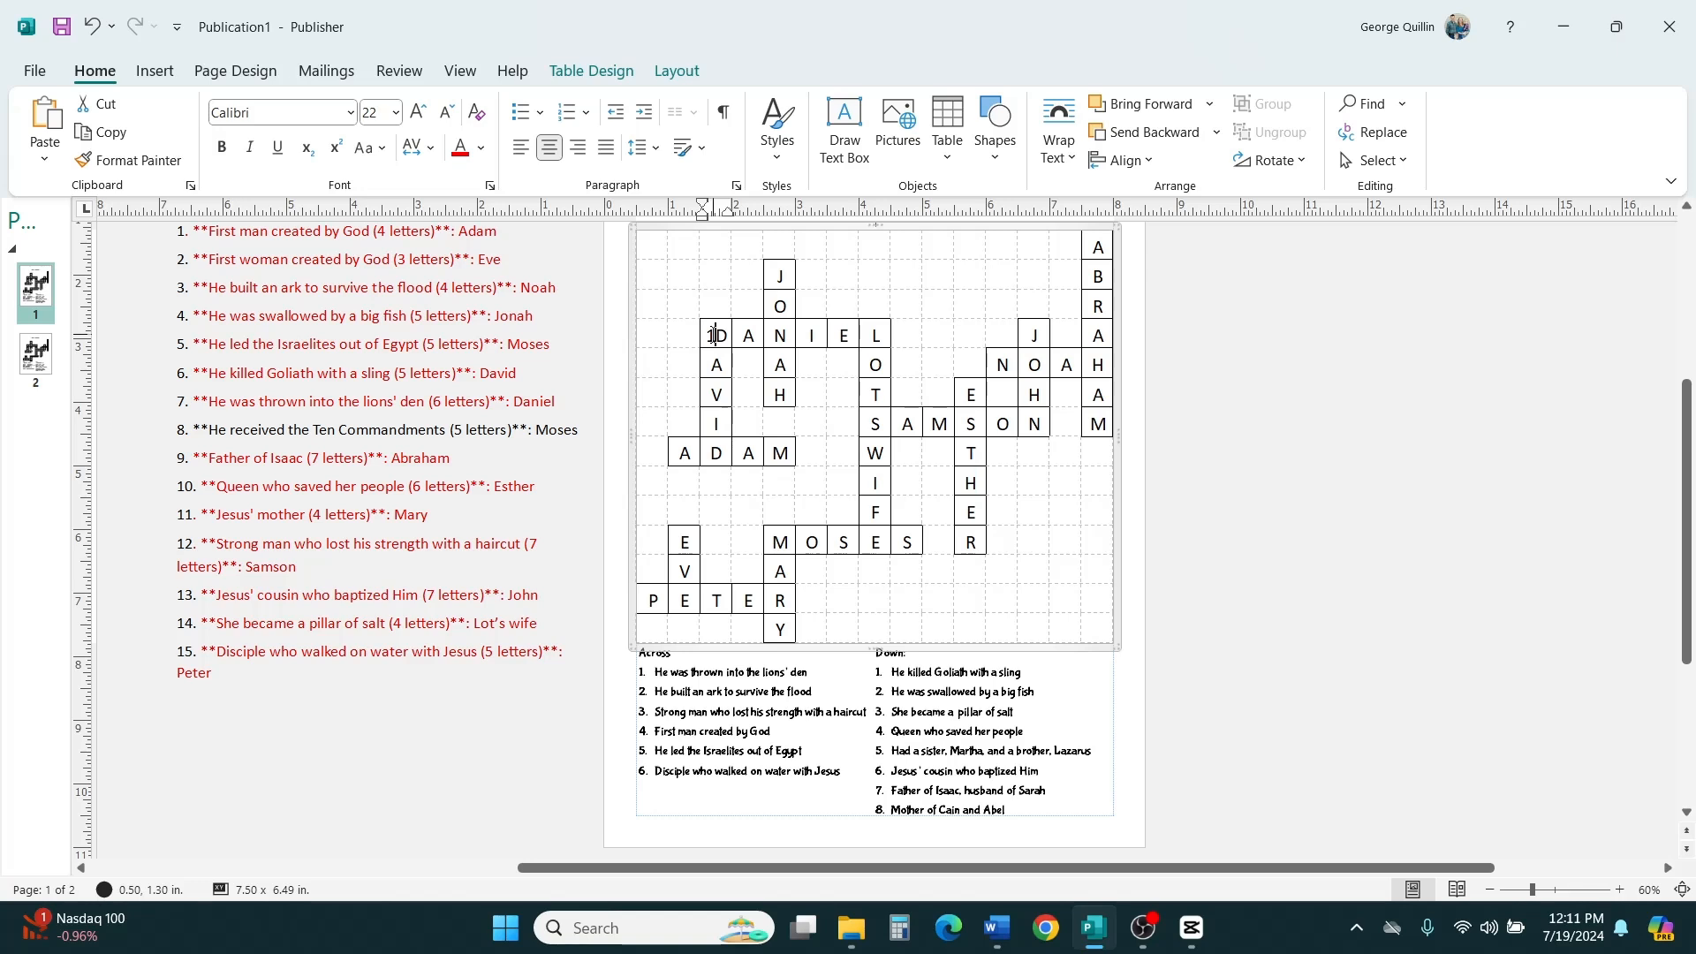
{"action": "left_click", "coordinate": [1001, 371]}
{"action": "type", "text": "2"}
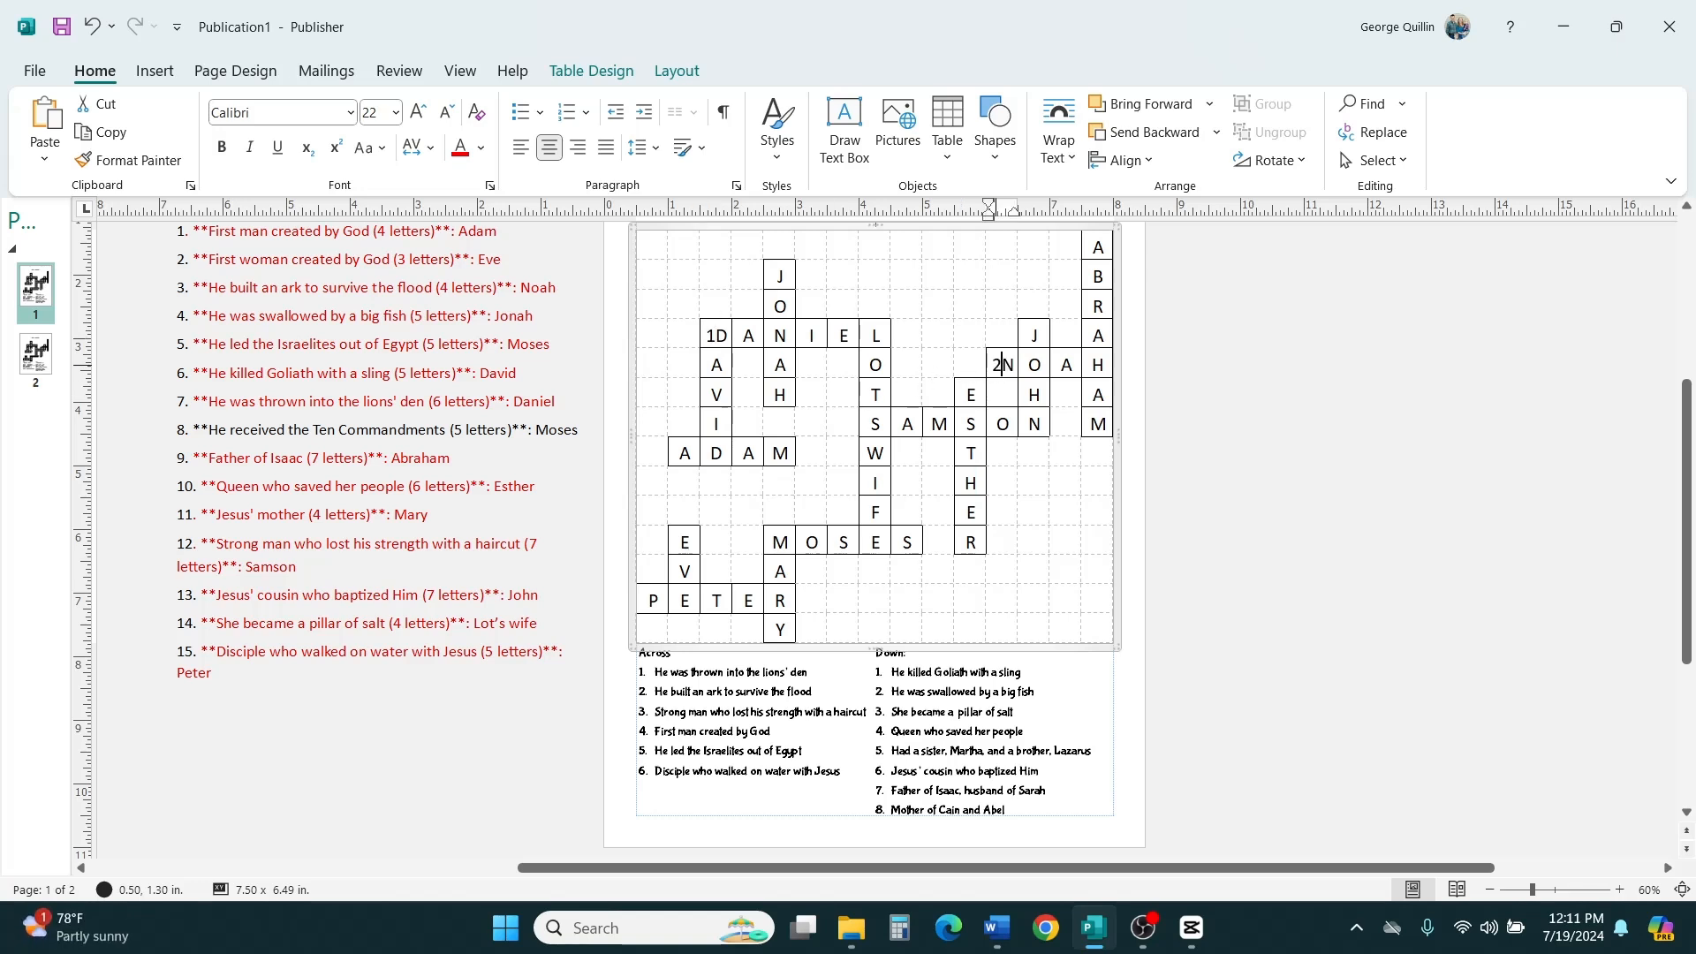
{"action": "left_click", "coordinate": [870, 428]}
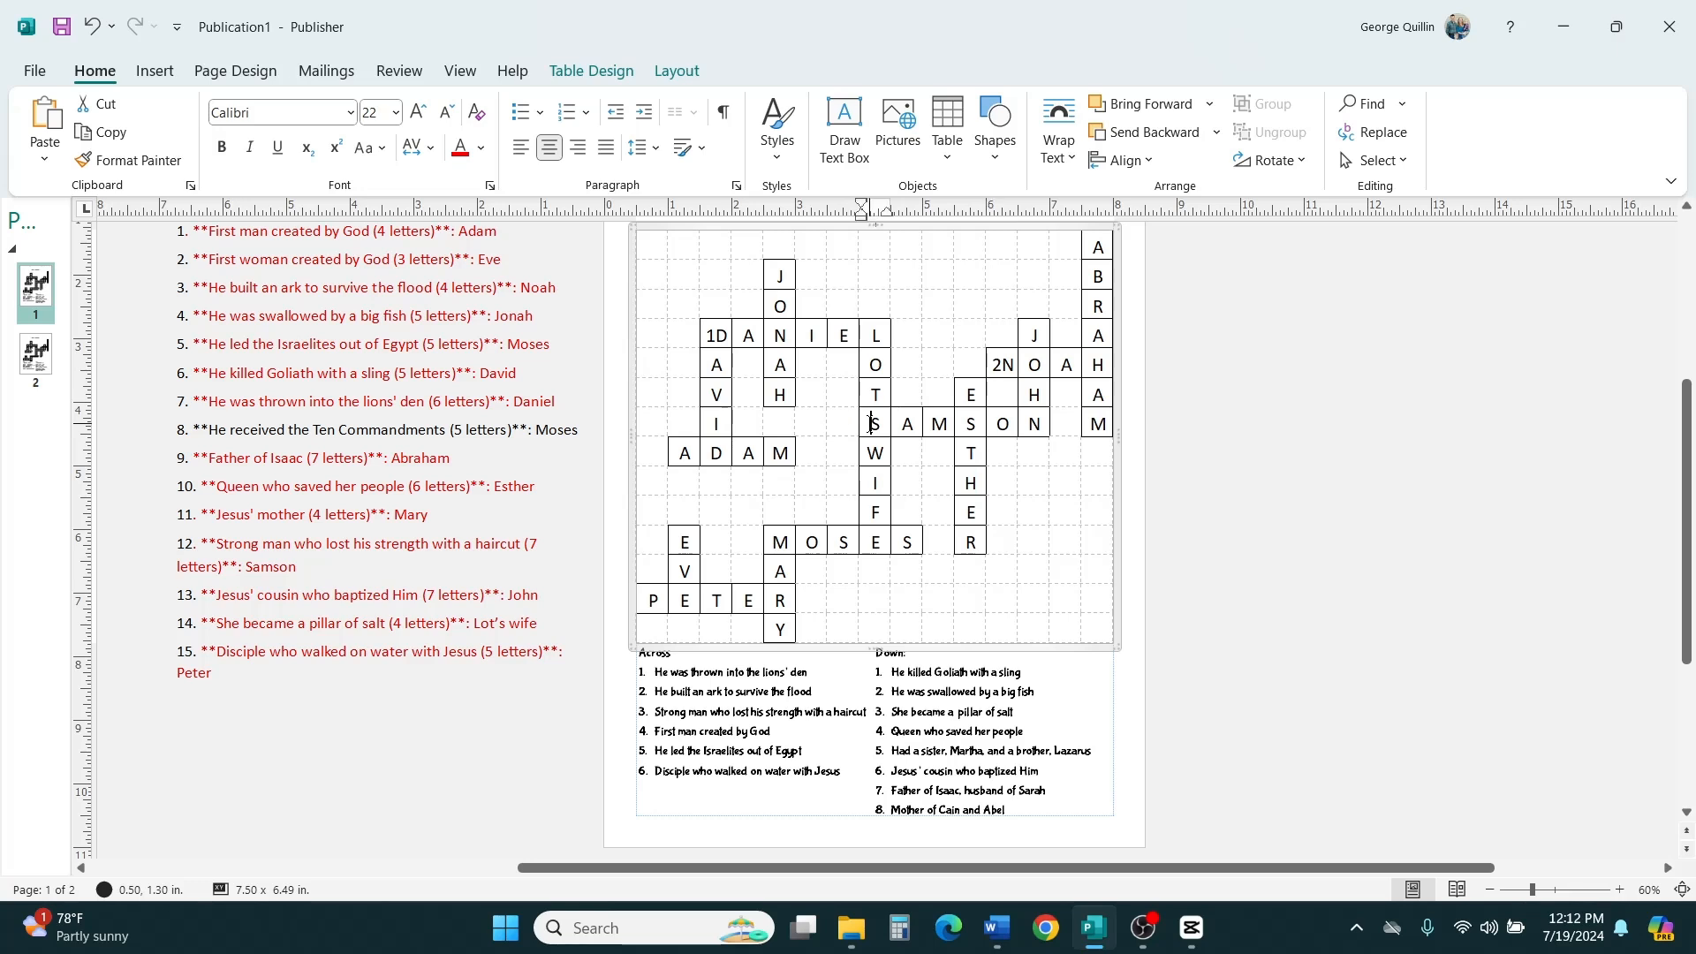
{"action": "type", "text": "3"}
{"action": "left_click", "coordinate": [673, 452]}
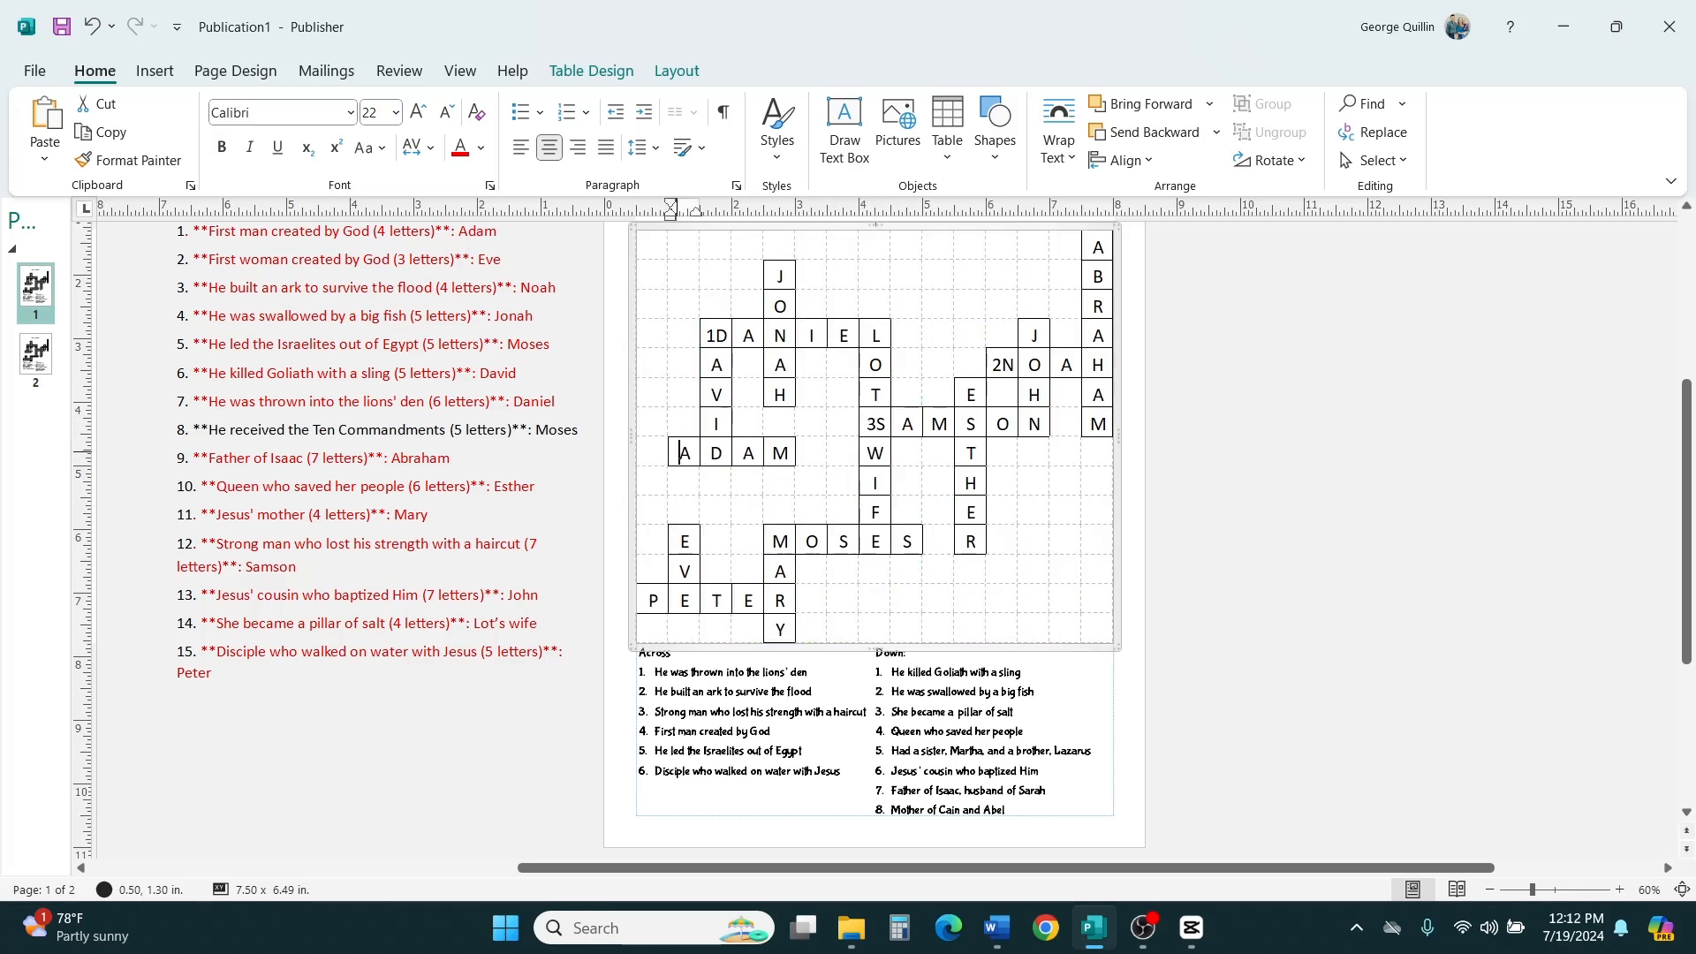
{"action": "type", "text": "4"}
Add the number 5 on its own line above the M in the first square of MOSES.
{"action": "left_click", "coordinate": [767, 540]}
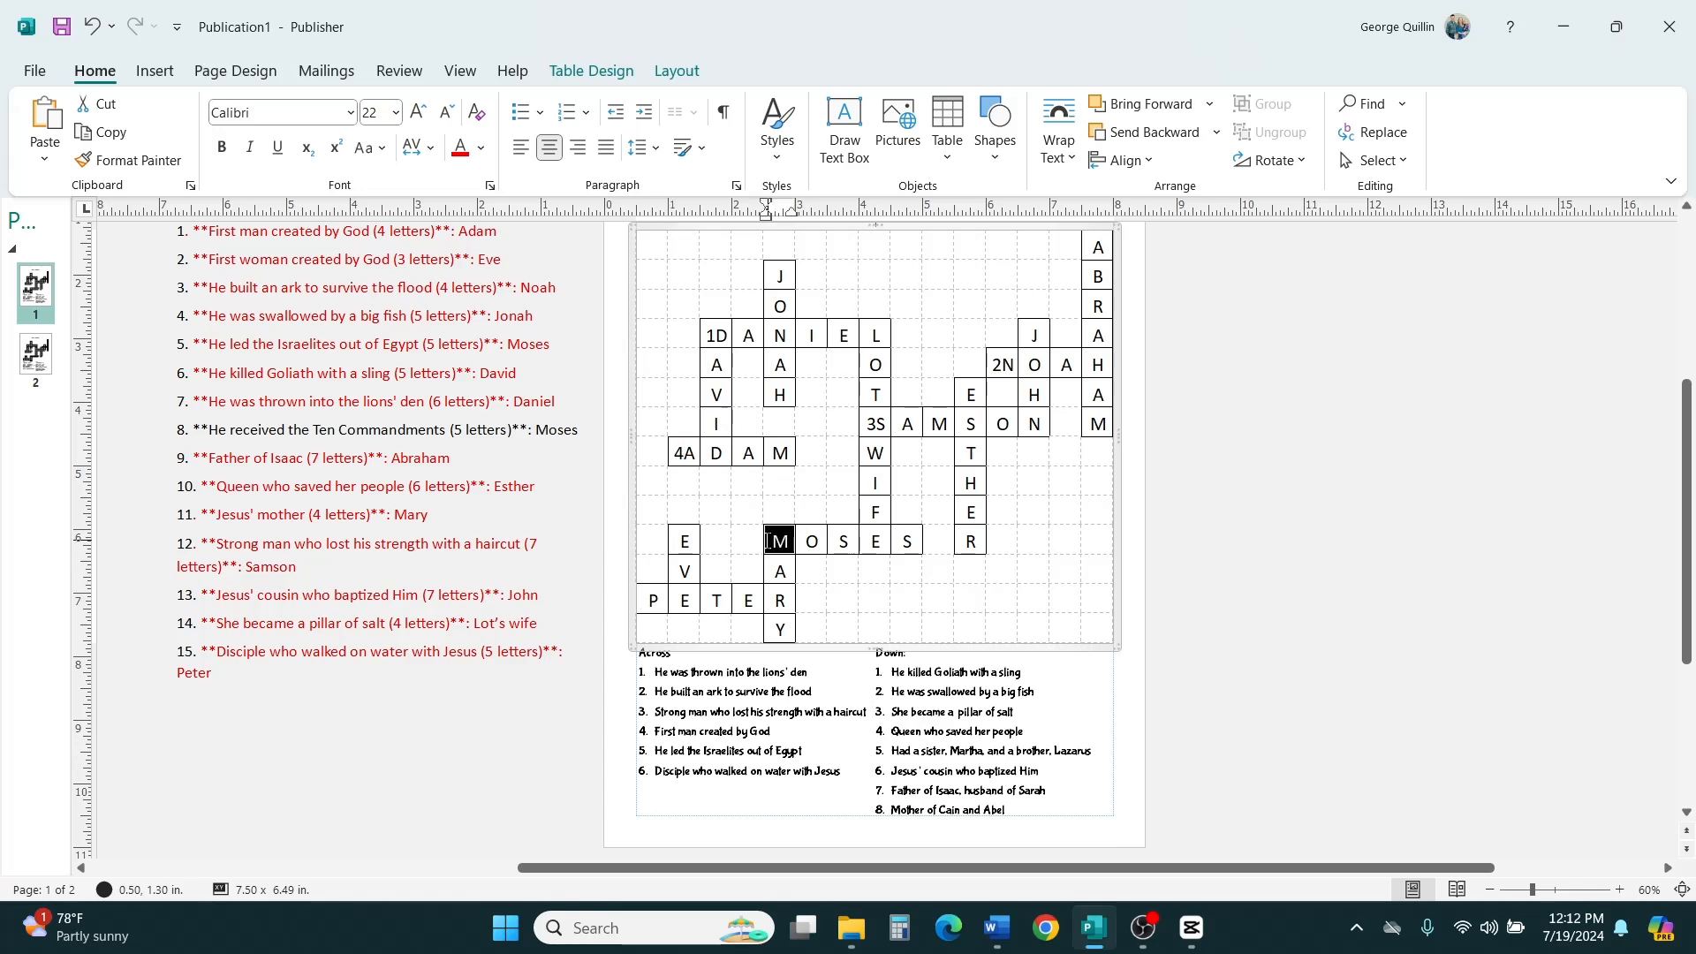
{"action": "left_click", "coordinate": [768, 540]}
{"action": "type", "text": "5"}
{"action": "key", "text": "Return"}
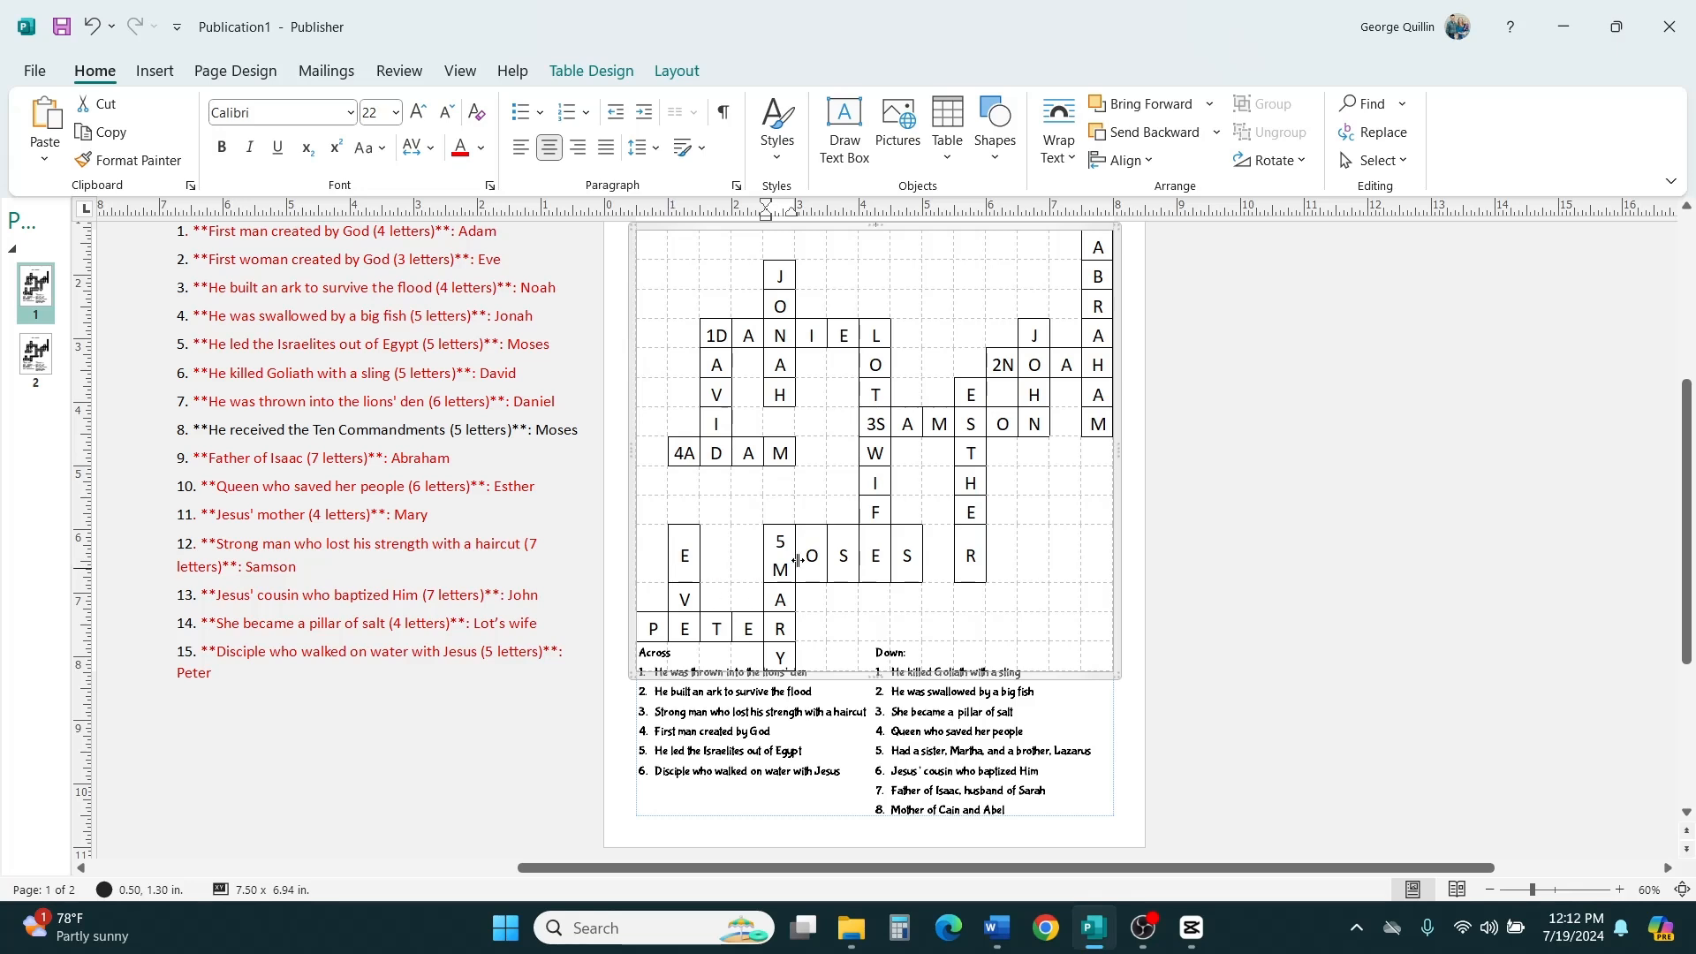
Number the first square of EVE as 8 and the first square of PETER as 6.
{"action": "left_click", "coordinate": [680, 554]}
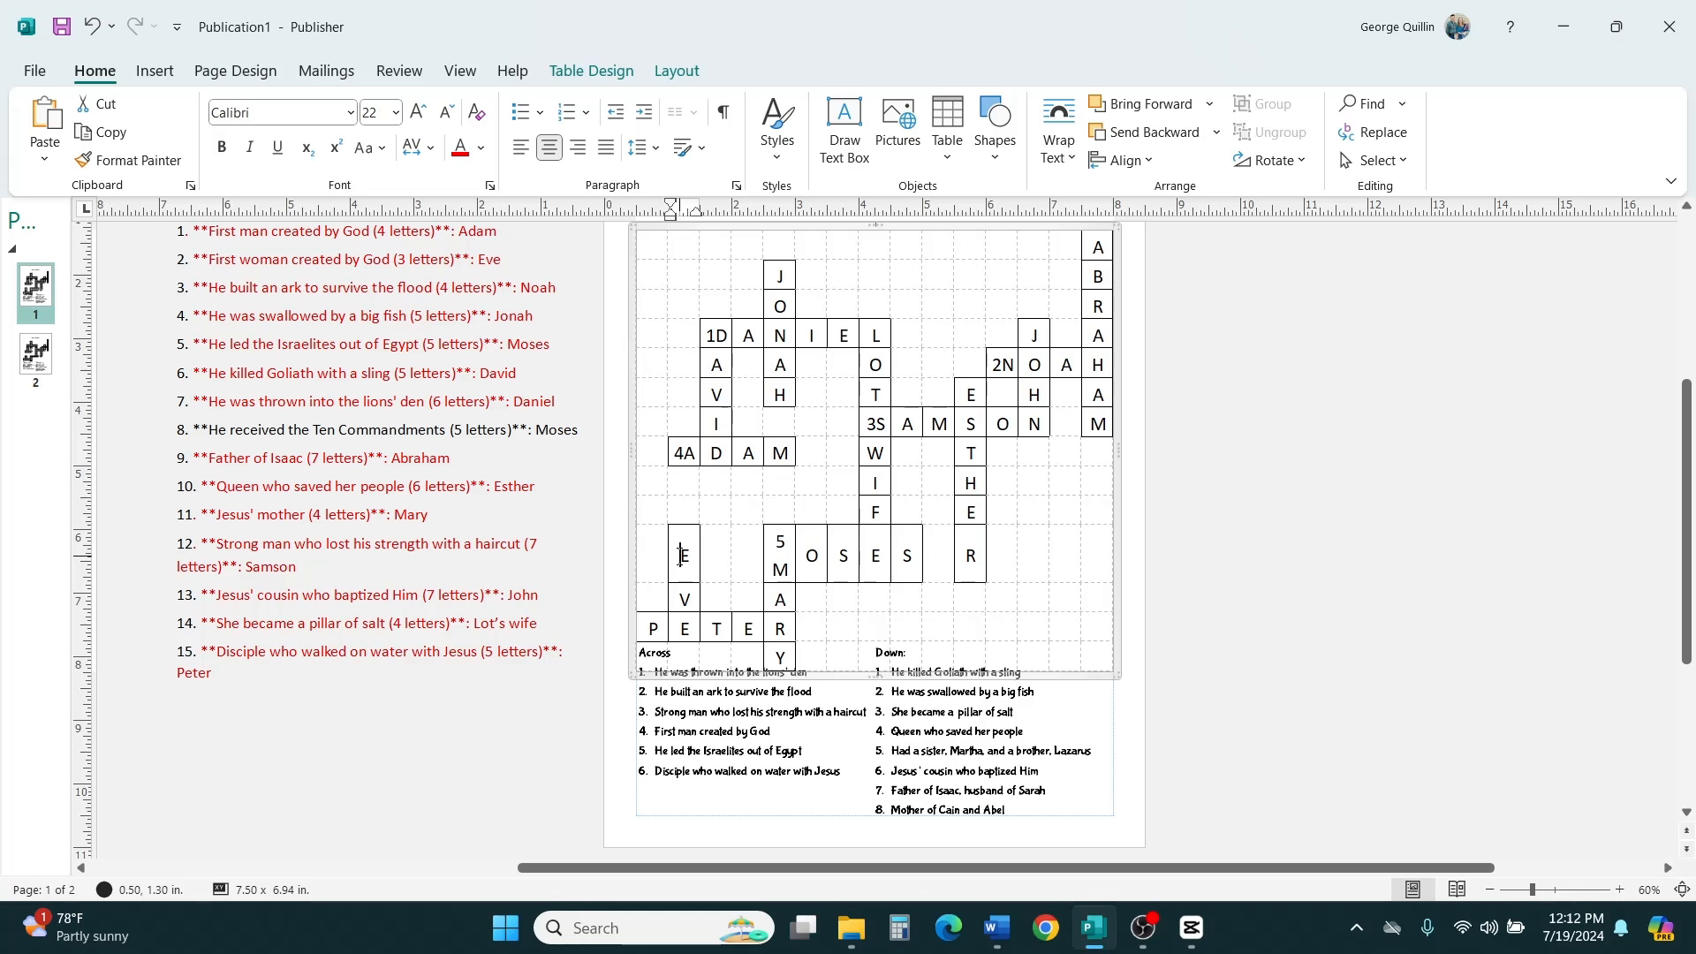
{"action": "type", "text": "8"}
{"action": "left_click", "coordinate": [649, 628]}
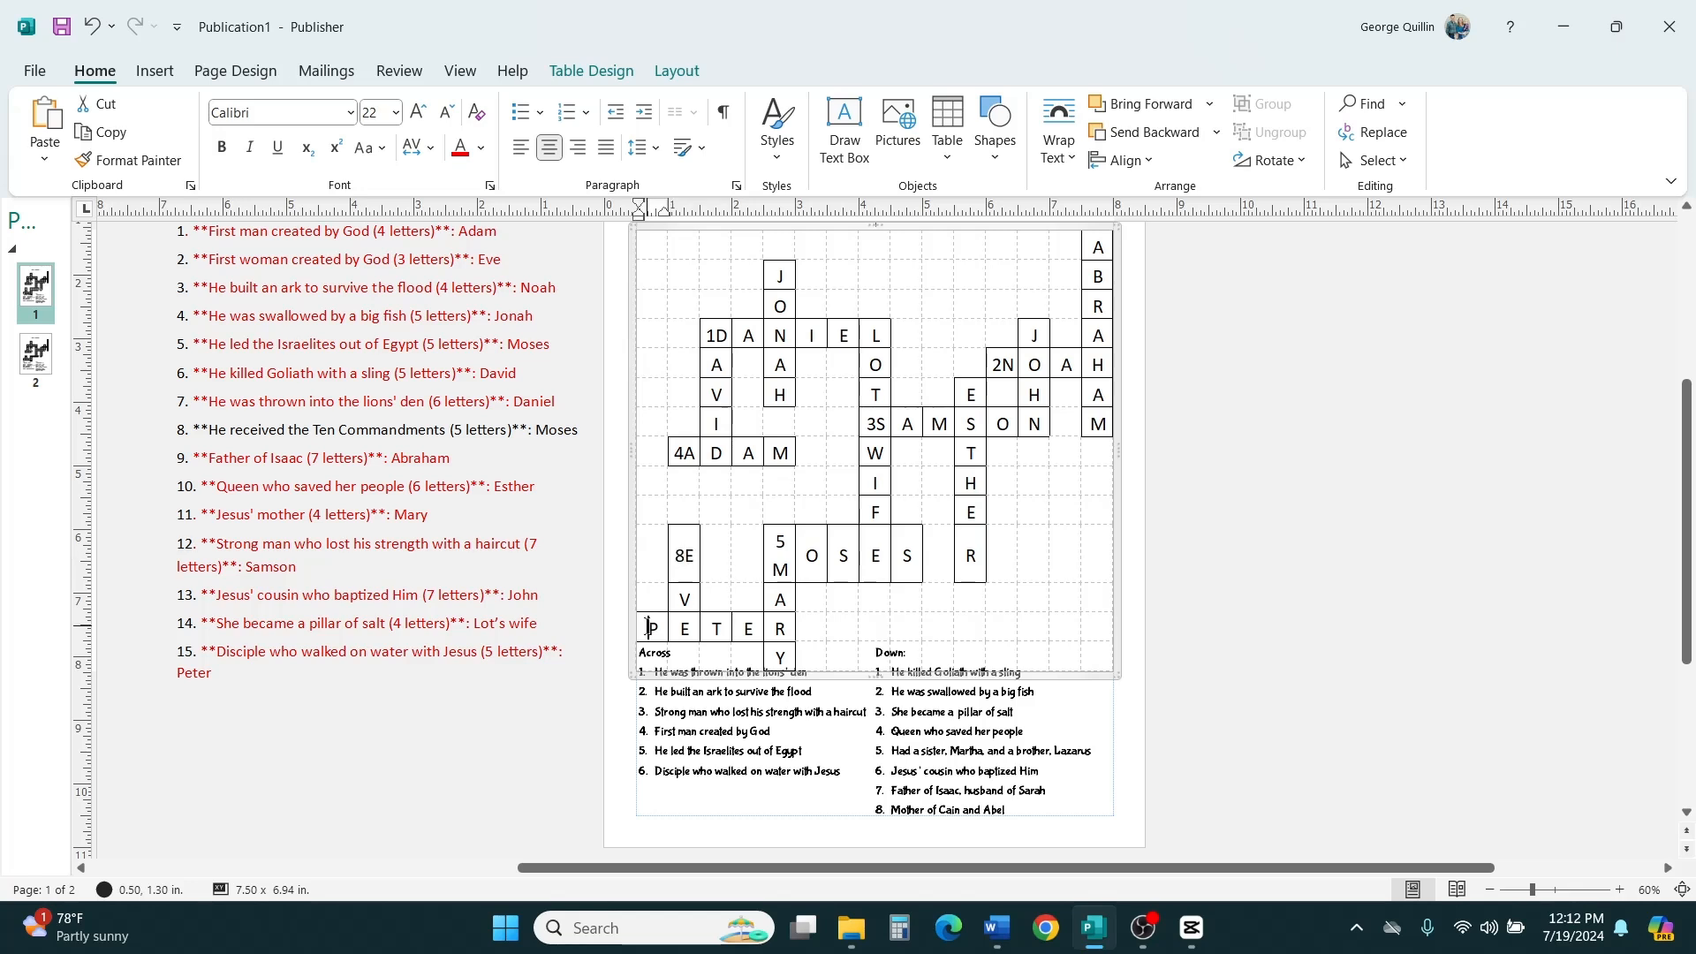
{"action": "type", "text": "6"}
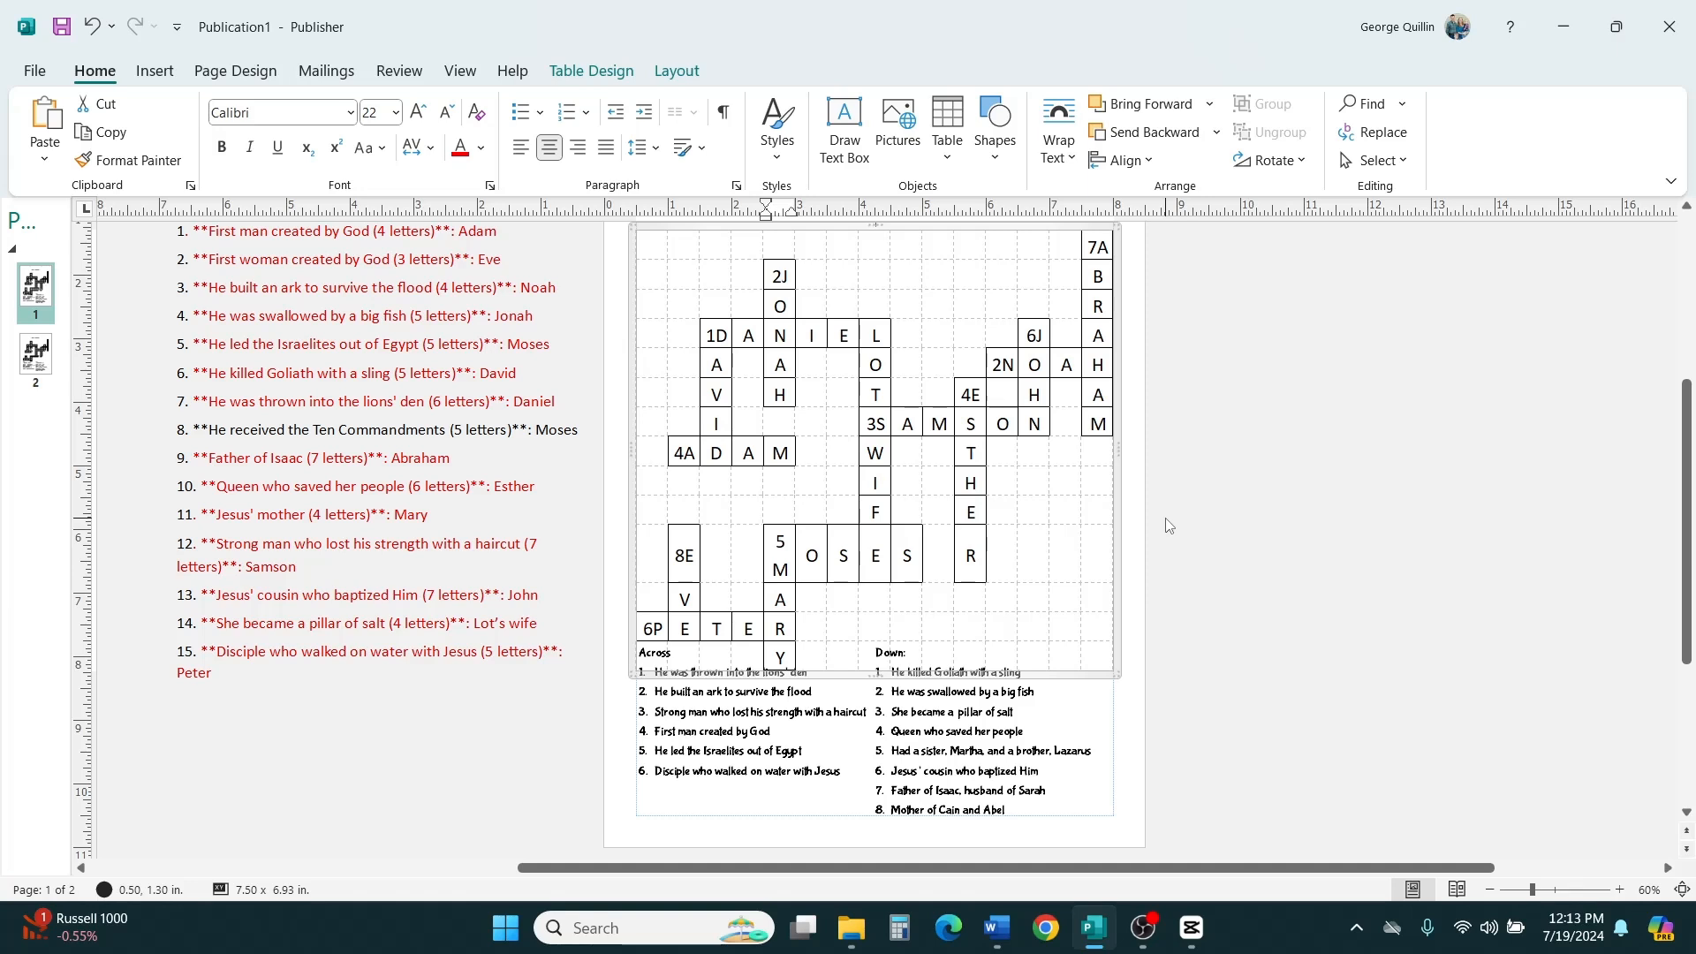
Clear the letters D, A and N of DANIEL from its first three grid squares, keeping the number 1.
{"action": "left_click_drag", "start_coordinate": [719, 335], "coordinate": [736, 335]}
{"action": "left_click", "coordinate": [736, 335]}
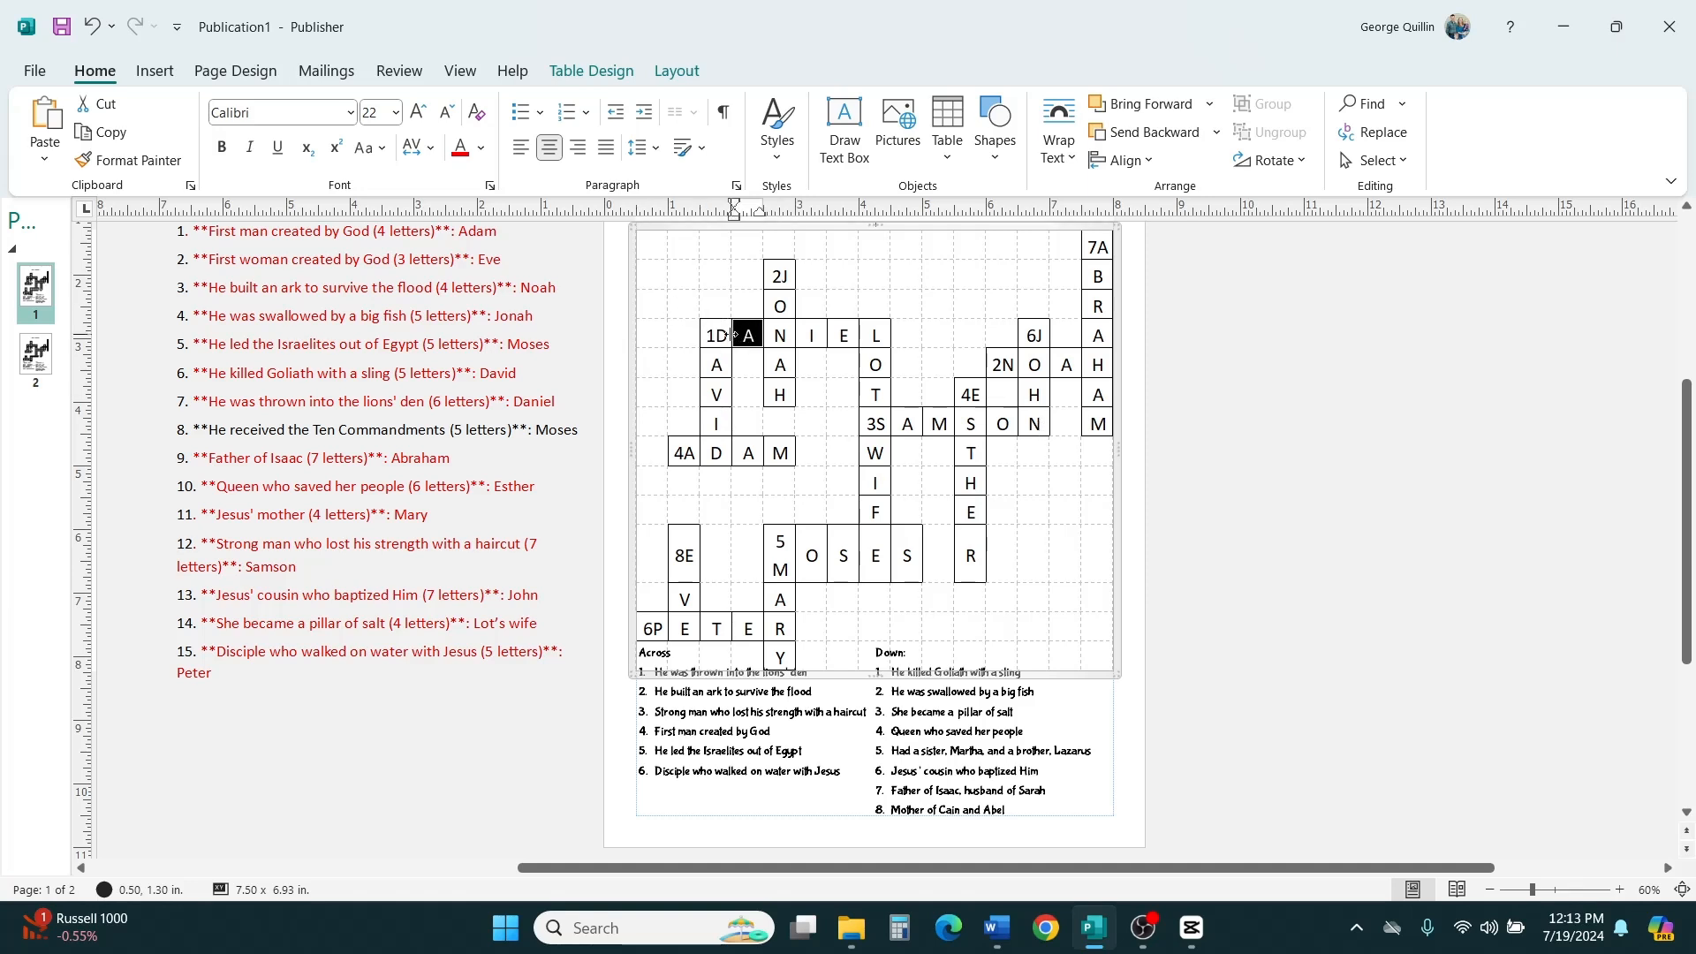
{"action": "left_click", "coordinate": [722, 336]}
{"action": "key", "text": "BackSpace"}
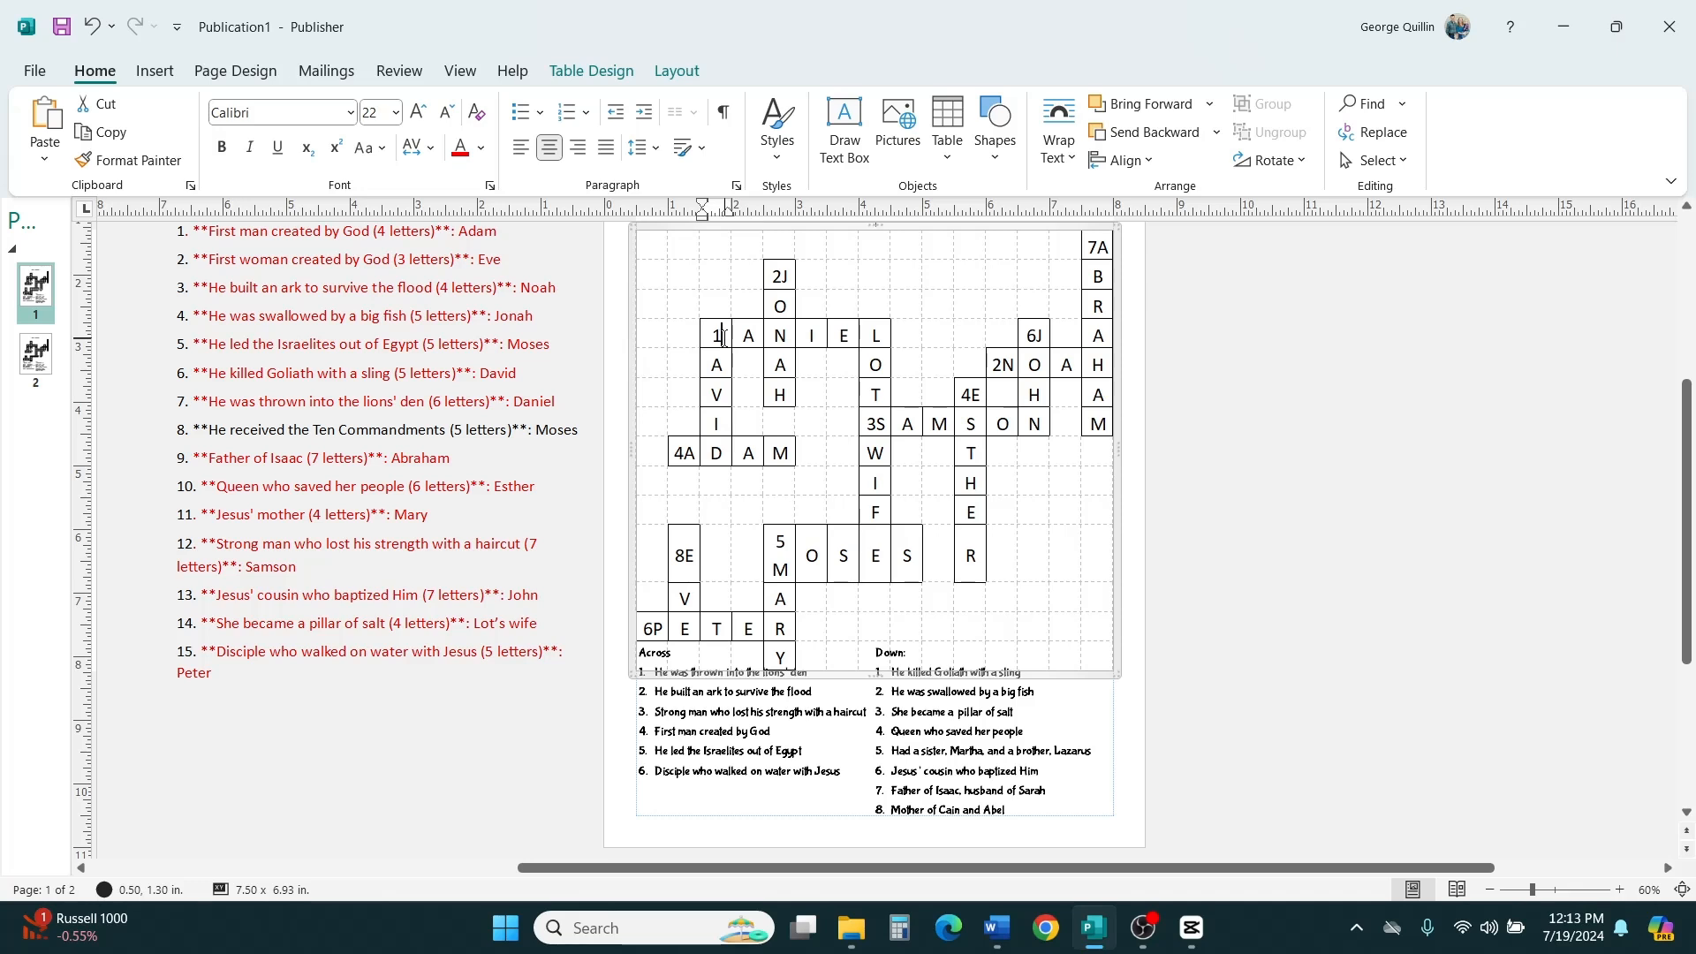
{"action": "key", "text": "Tab"}
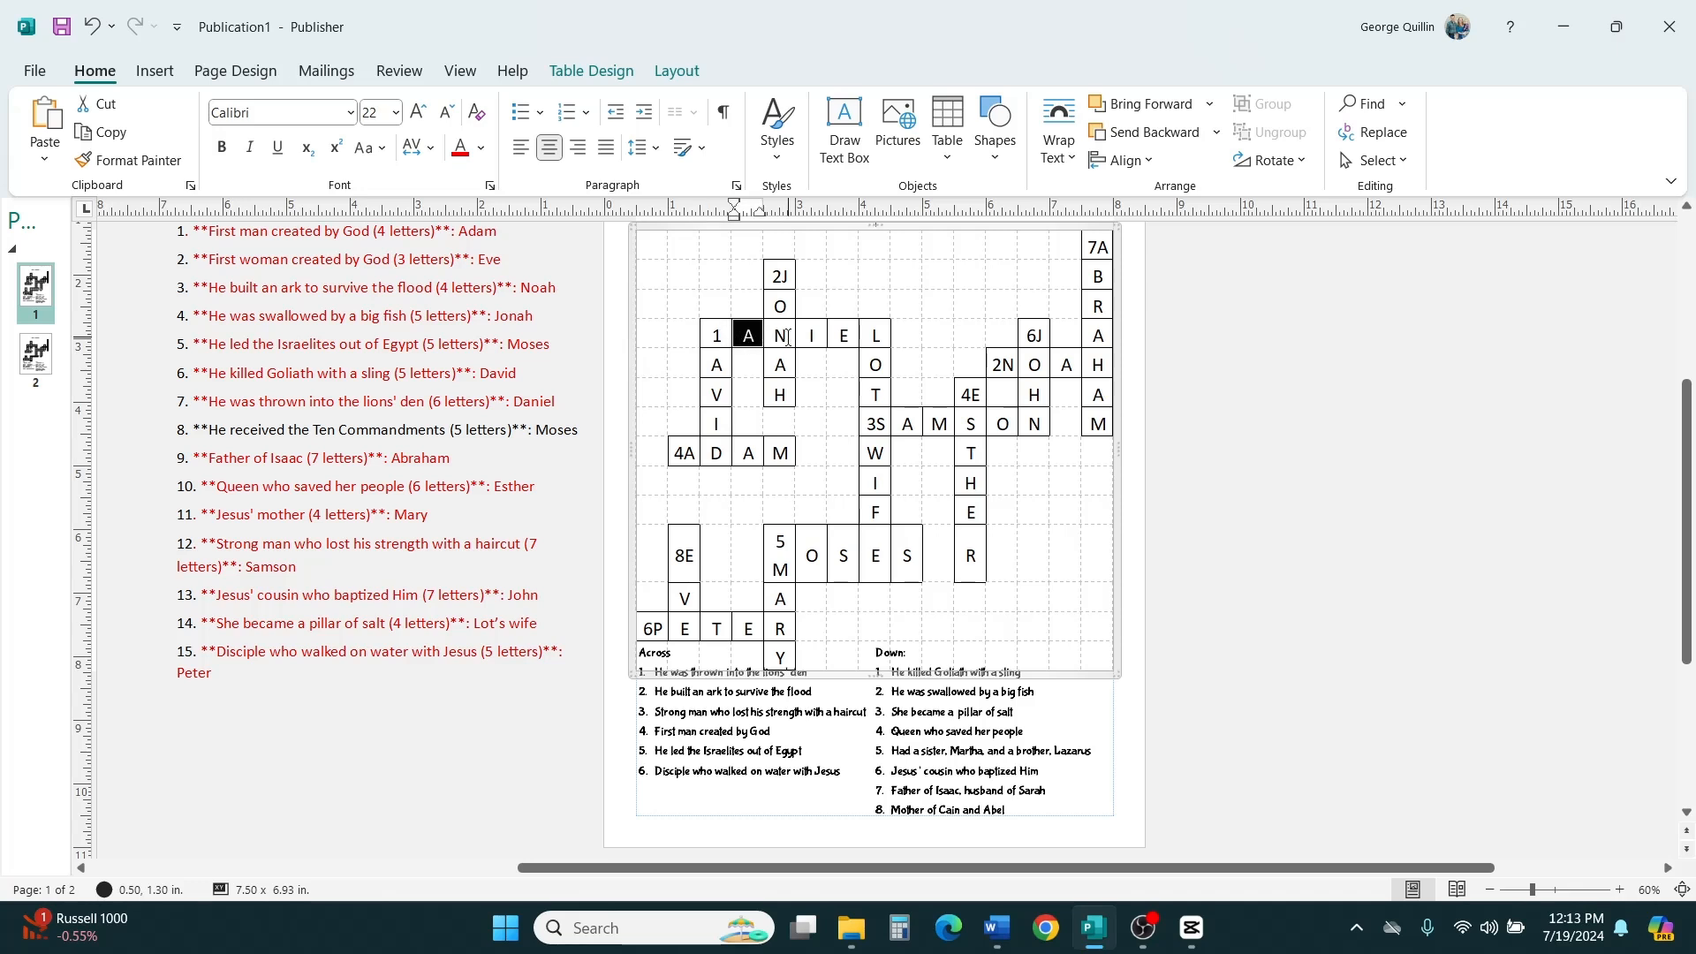
{"action": "key", "text": "Delete"}
{"action": "left_click_drag", "start_coordinate": [785, 337], "coordinate": [846, 335]}
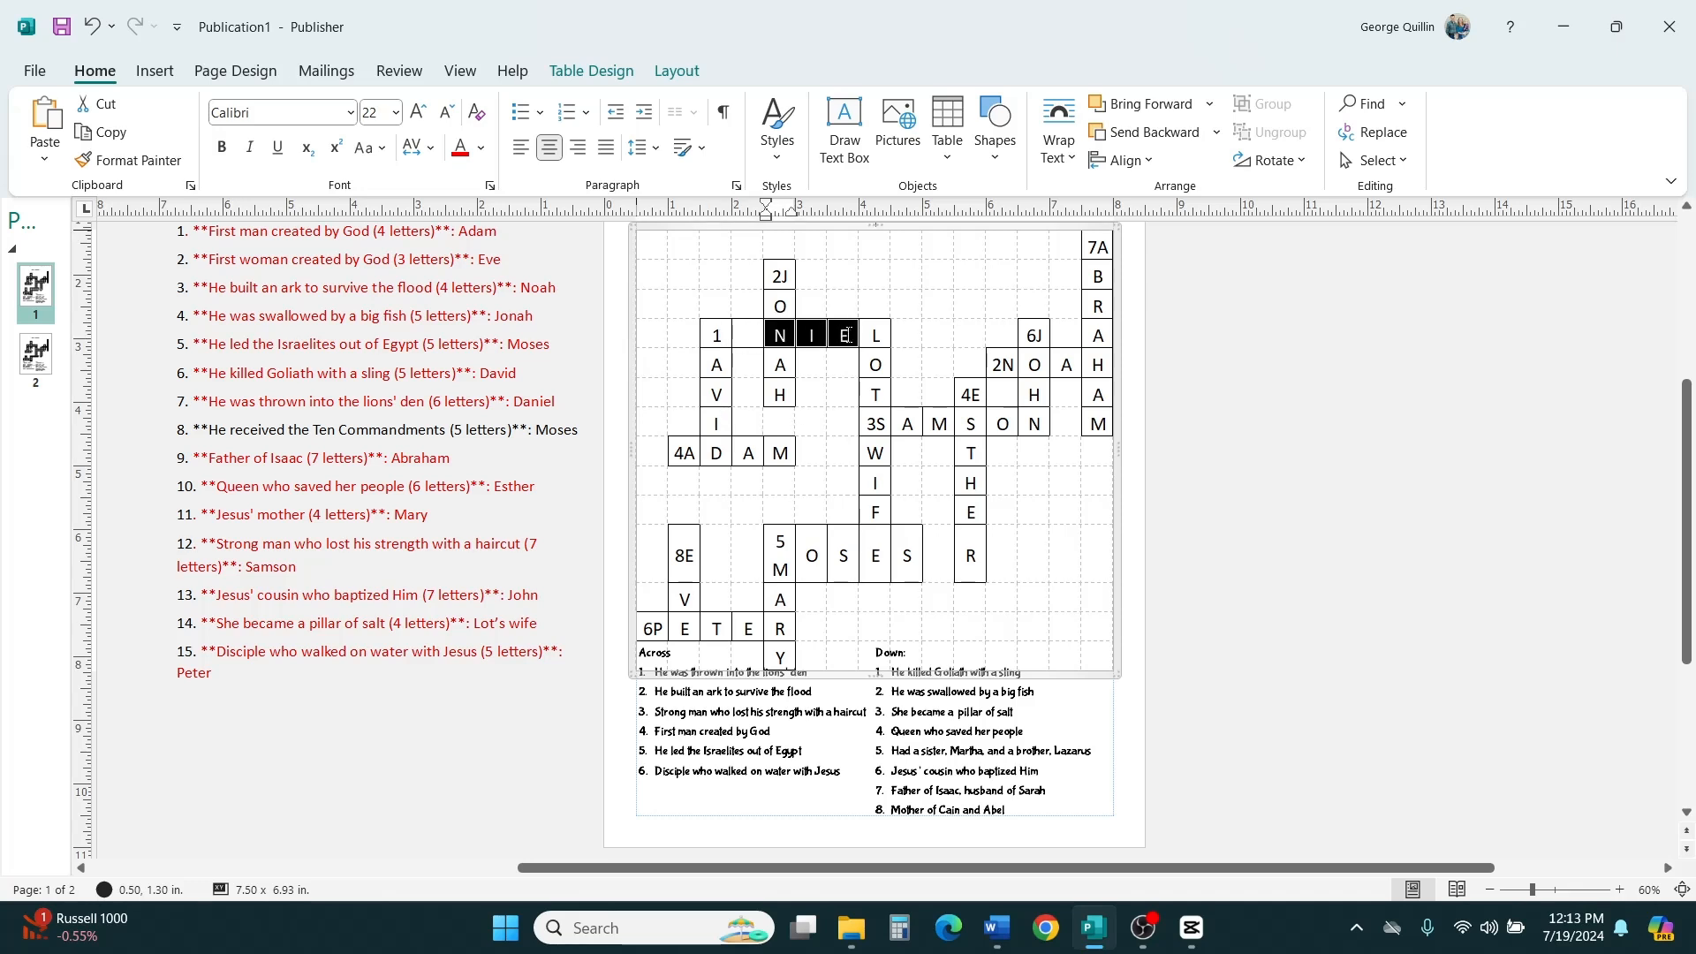
{"action": "key", "text": "BackSpace"}
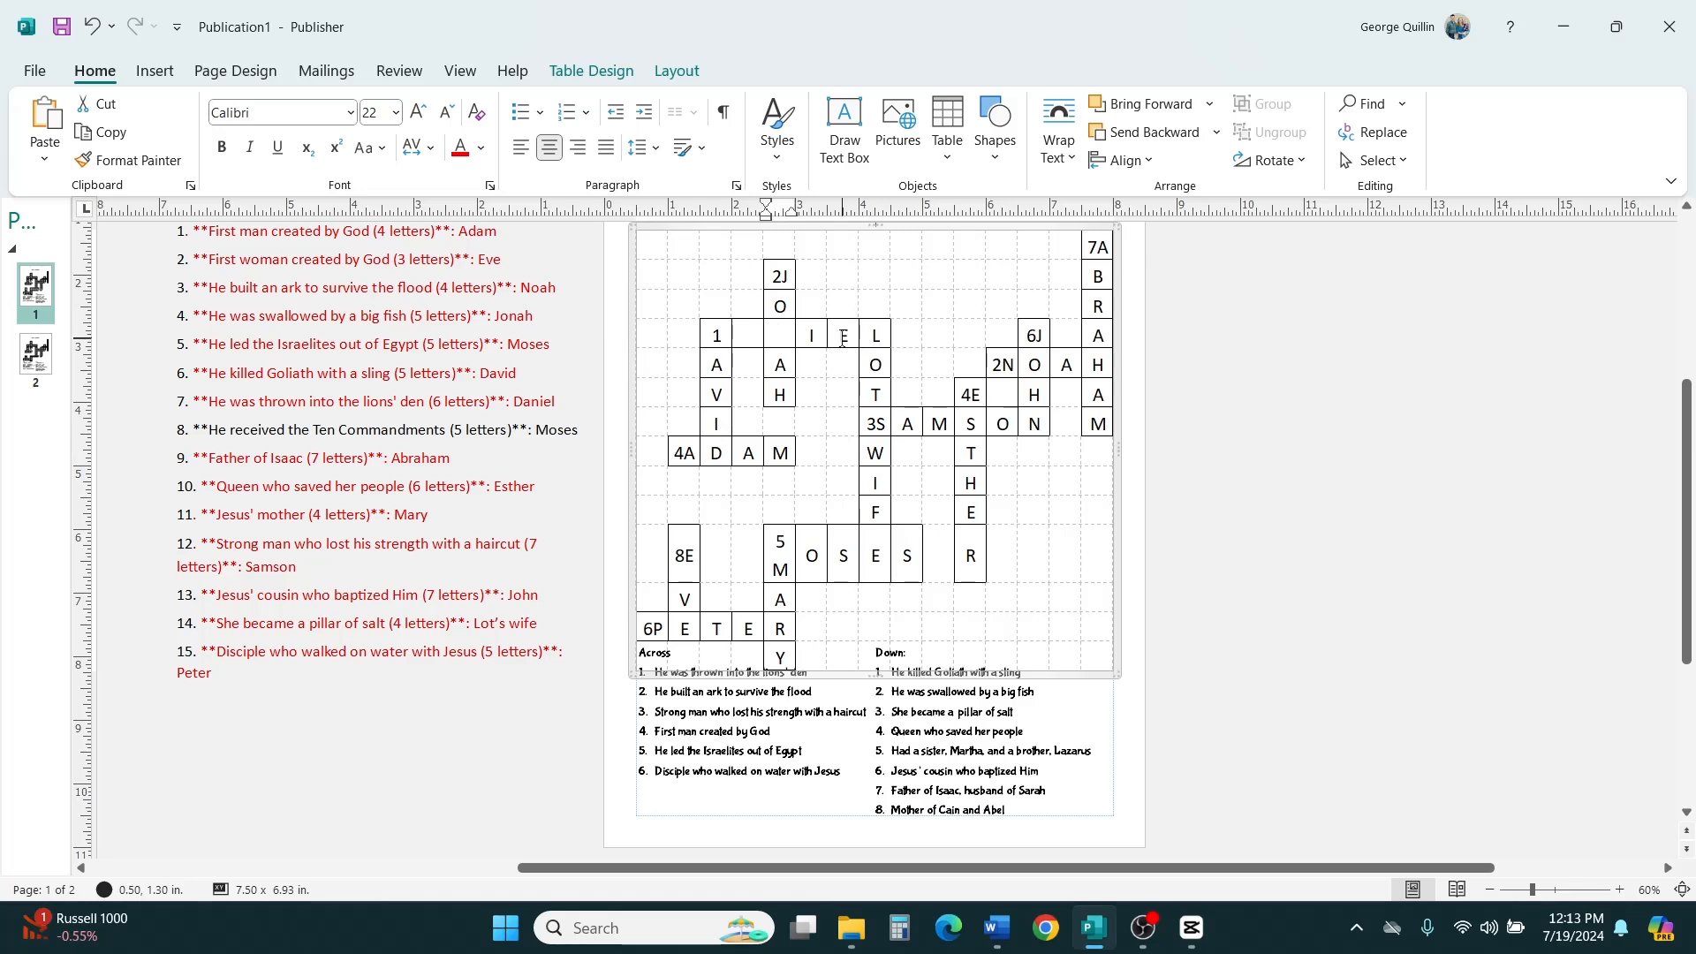
Clear the letters I, E and L of DANIEL and enter the number 3 in its last square.
{"action": "left_click_drag", "start_coordinate": [811, 337], "coordinate": [861, 339]}
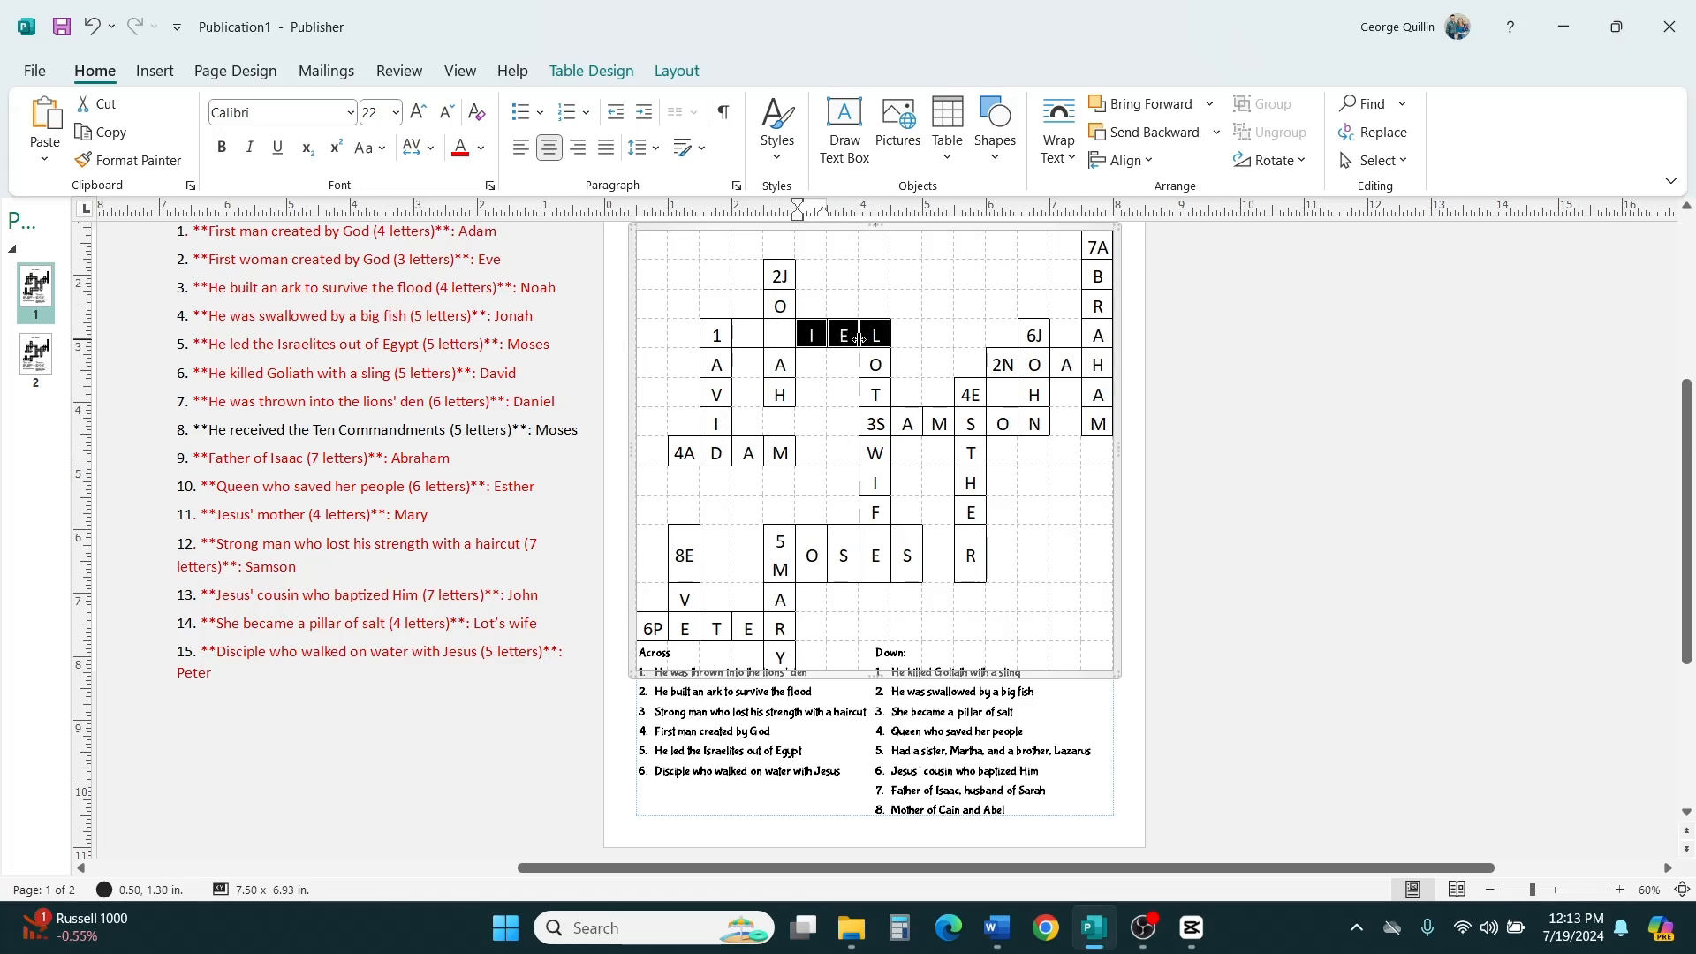
{"action": "left_click", "coordinate": [857, 338]}
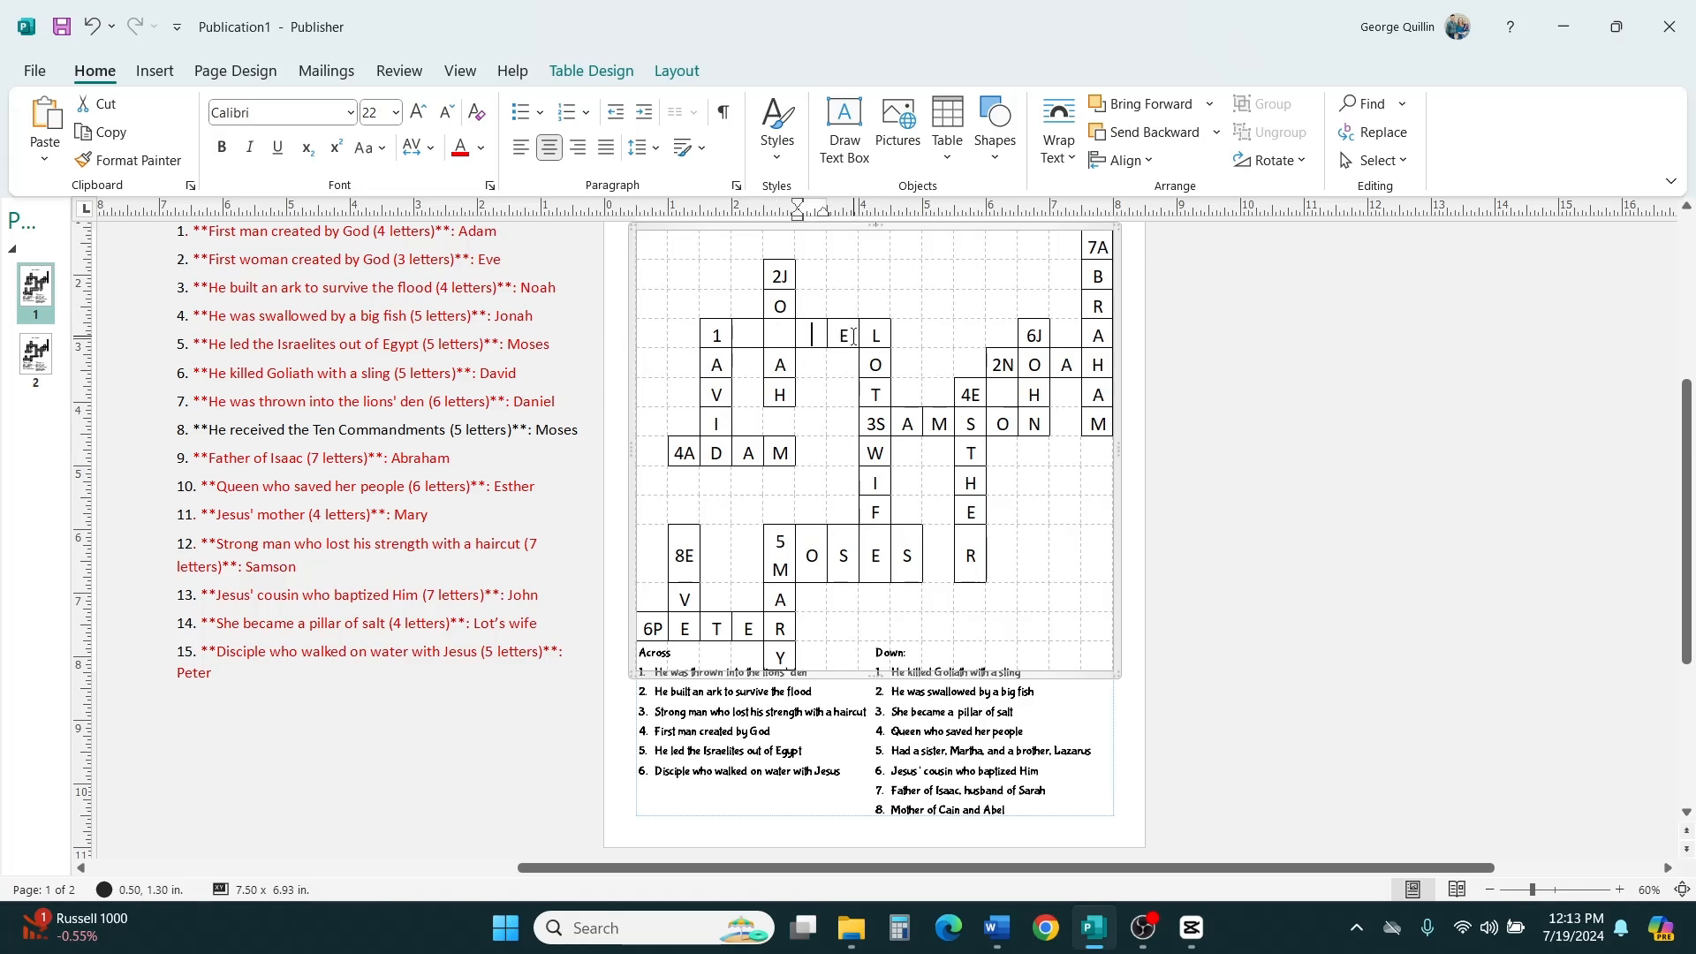
{"action": "left_click_drag", "start_coordinate": [854, 337], "coordinate": [870, 338]}
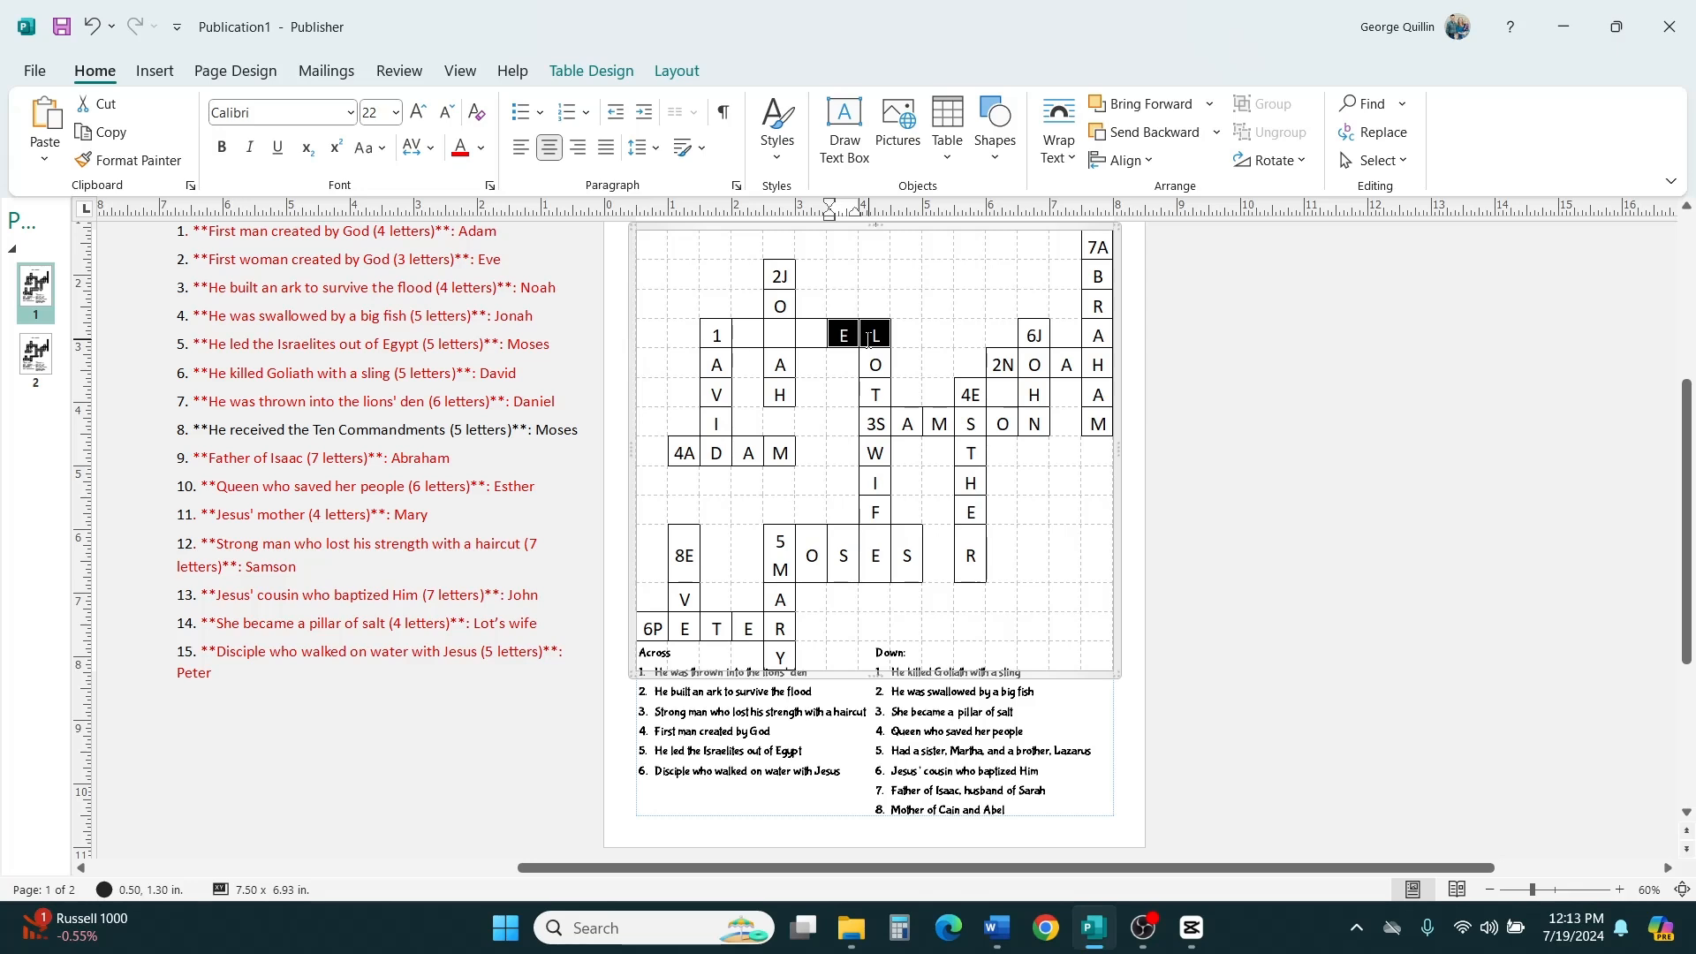
{"action": "key", "text": "Delete"}
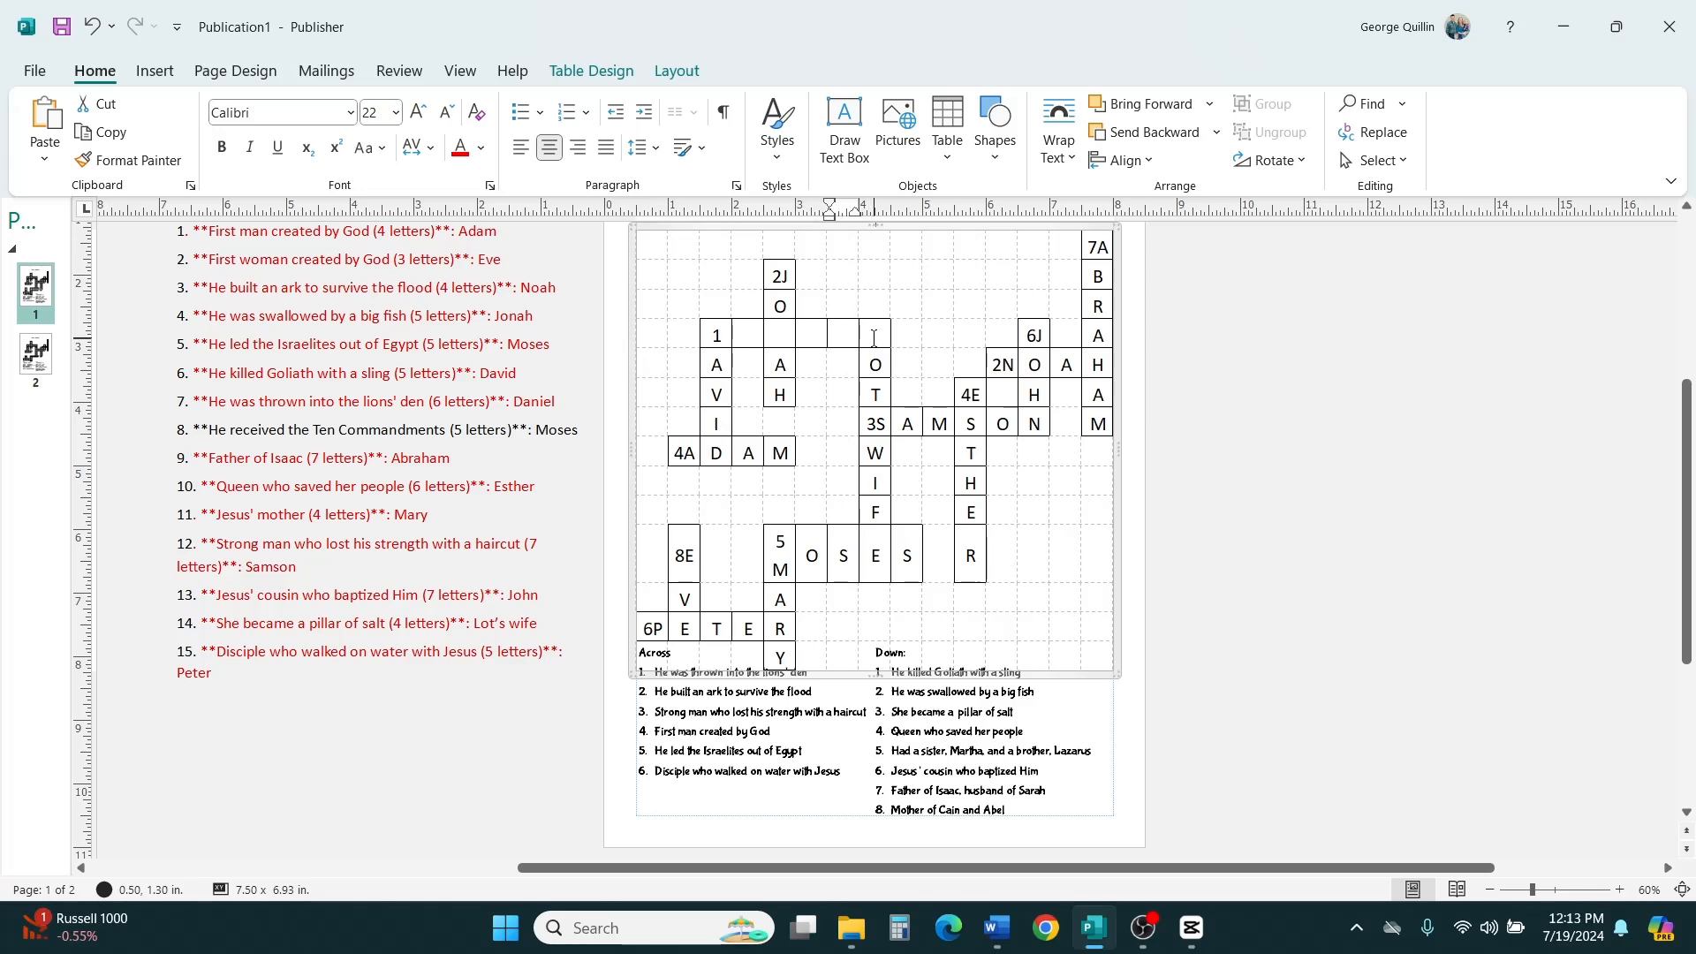
{"action": "left_click", "coordinate": [873, 336]}
{"action": "type", "text": "3"}
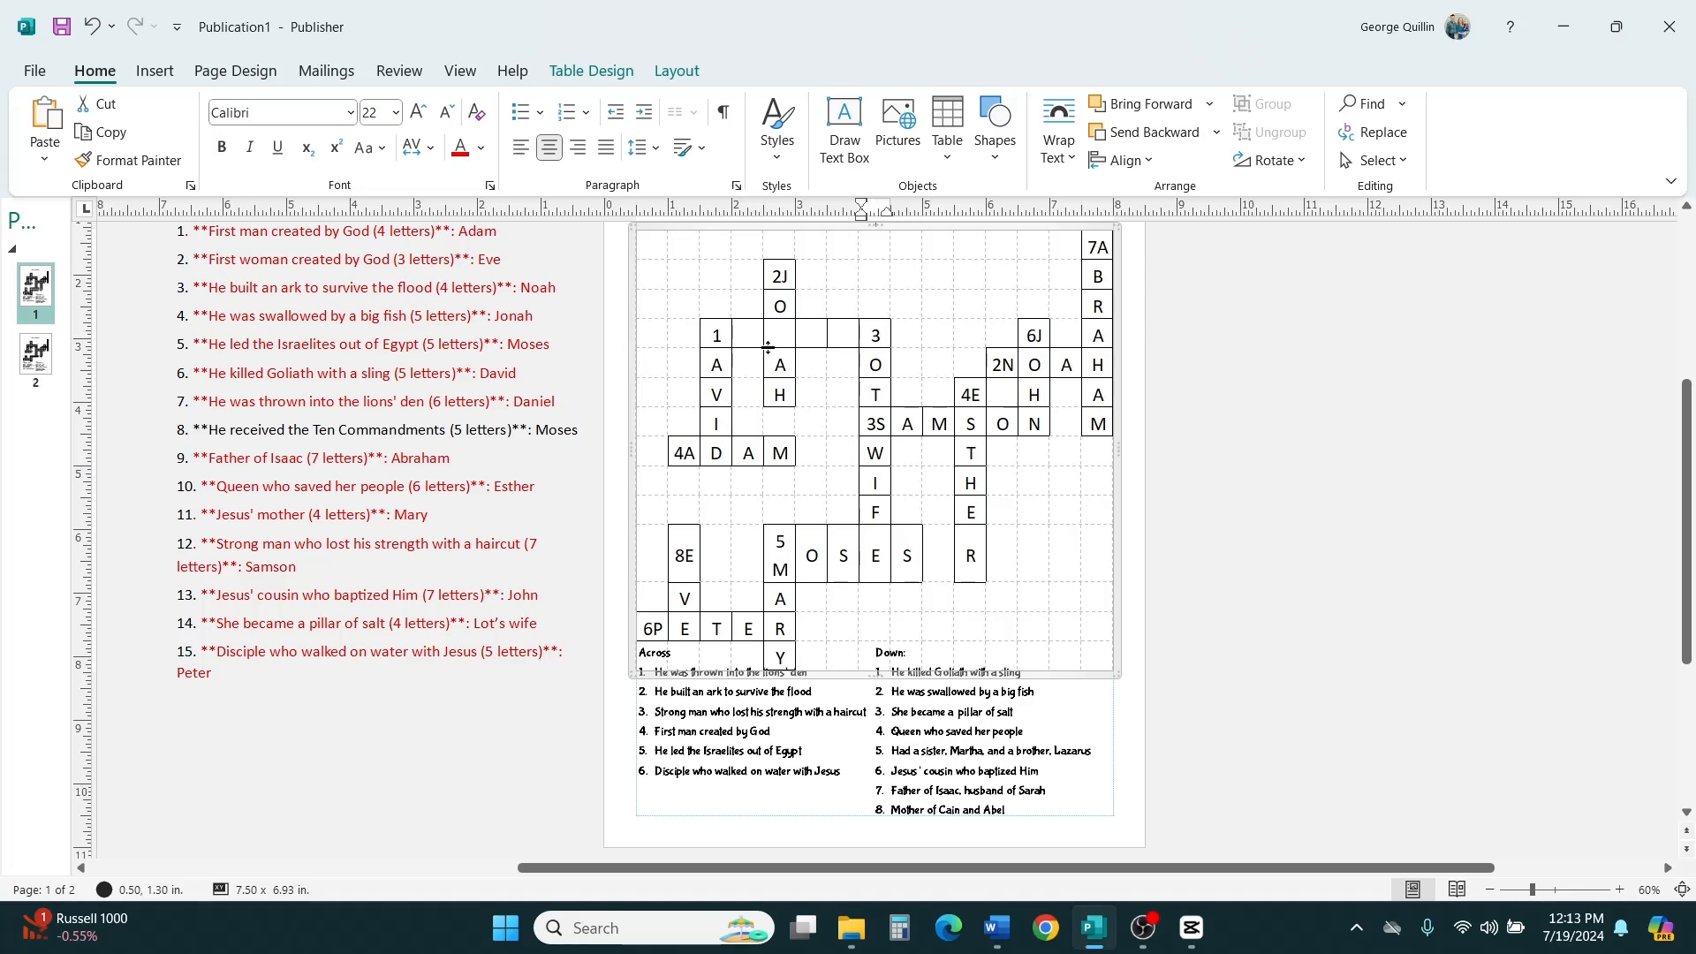
Clear the remaining letters of JONAH and DAVID from the grid, keeping the number 2 in JONAH's first square.
{"action": "left_click", "coordinate": [787, 276]}
{"action": "key", "text": "BackSpace"}
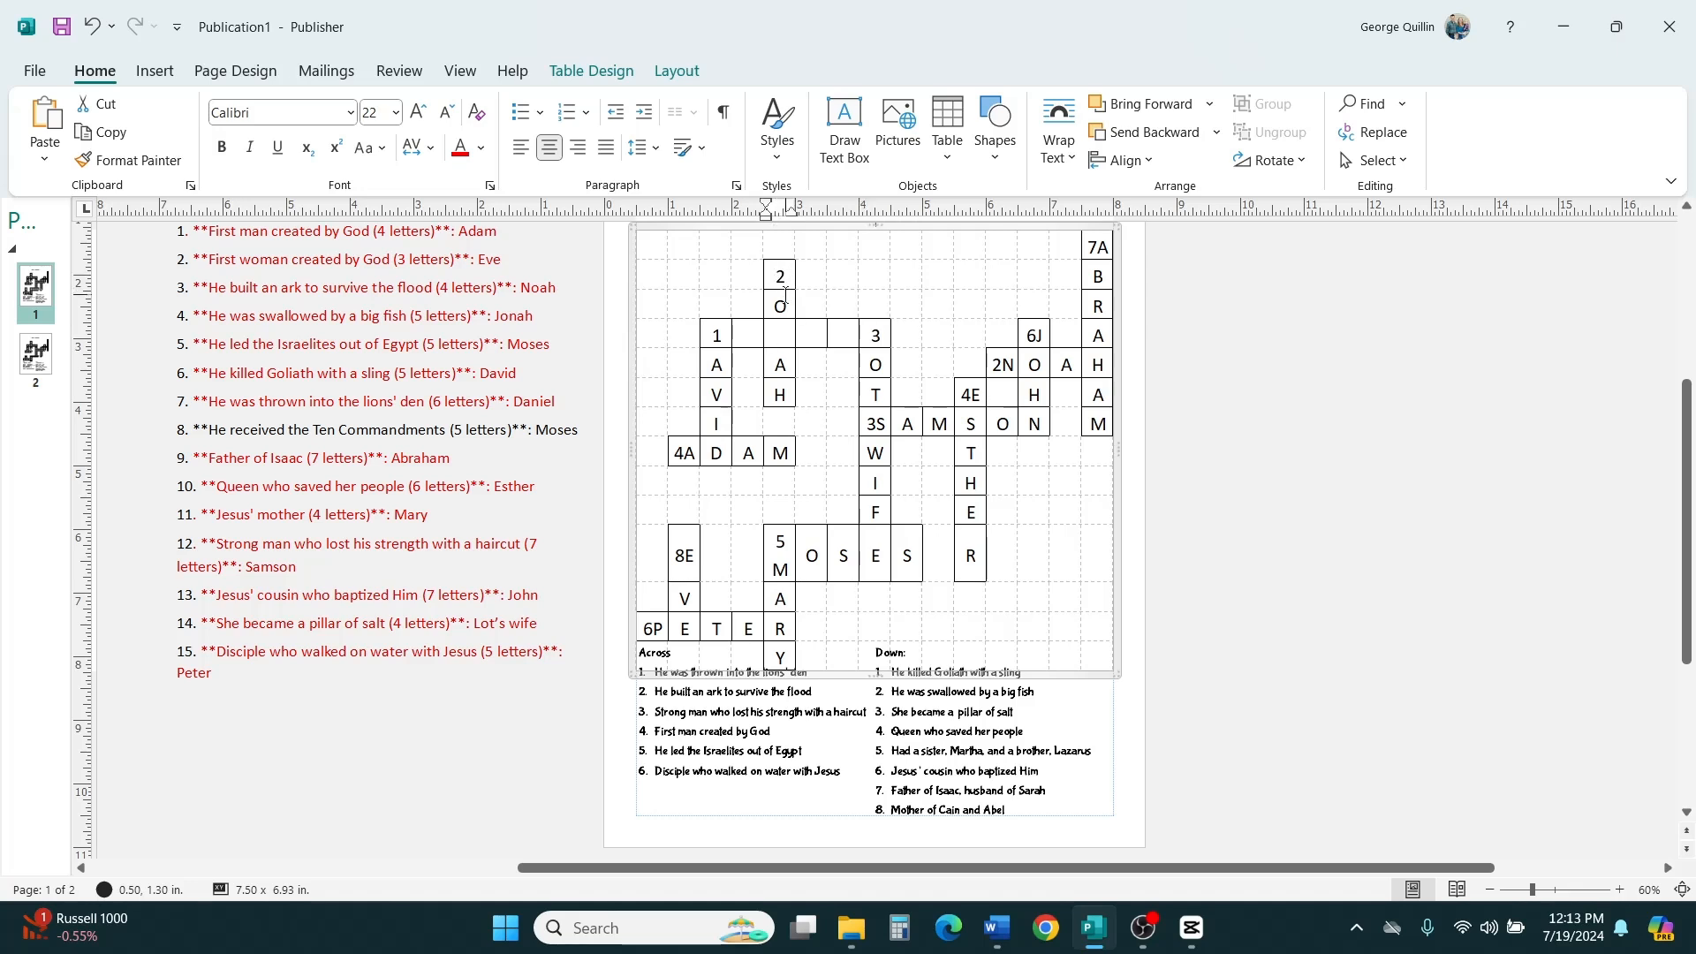
{"action": "left_click_drag", "start_coordinate": [780, 301], "coordinate": [722, 437]}
{"action": "key", "text": "BackSpace"}
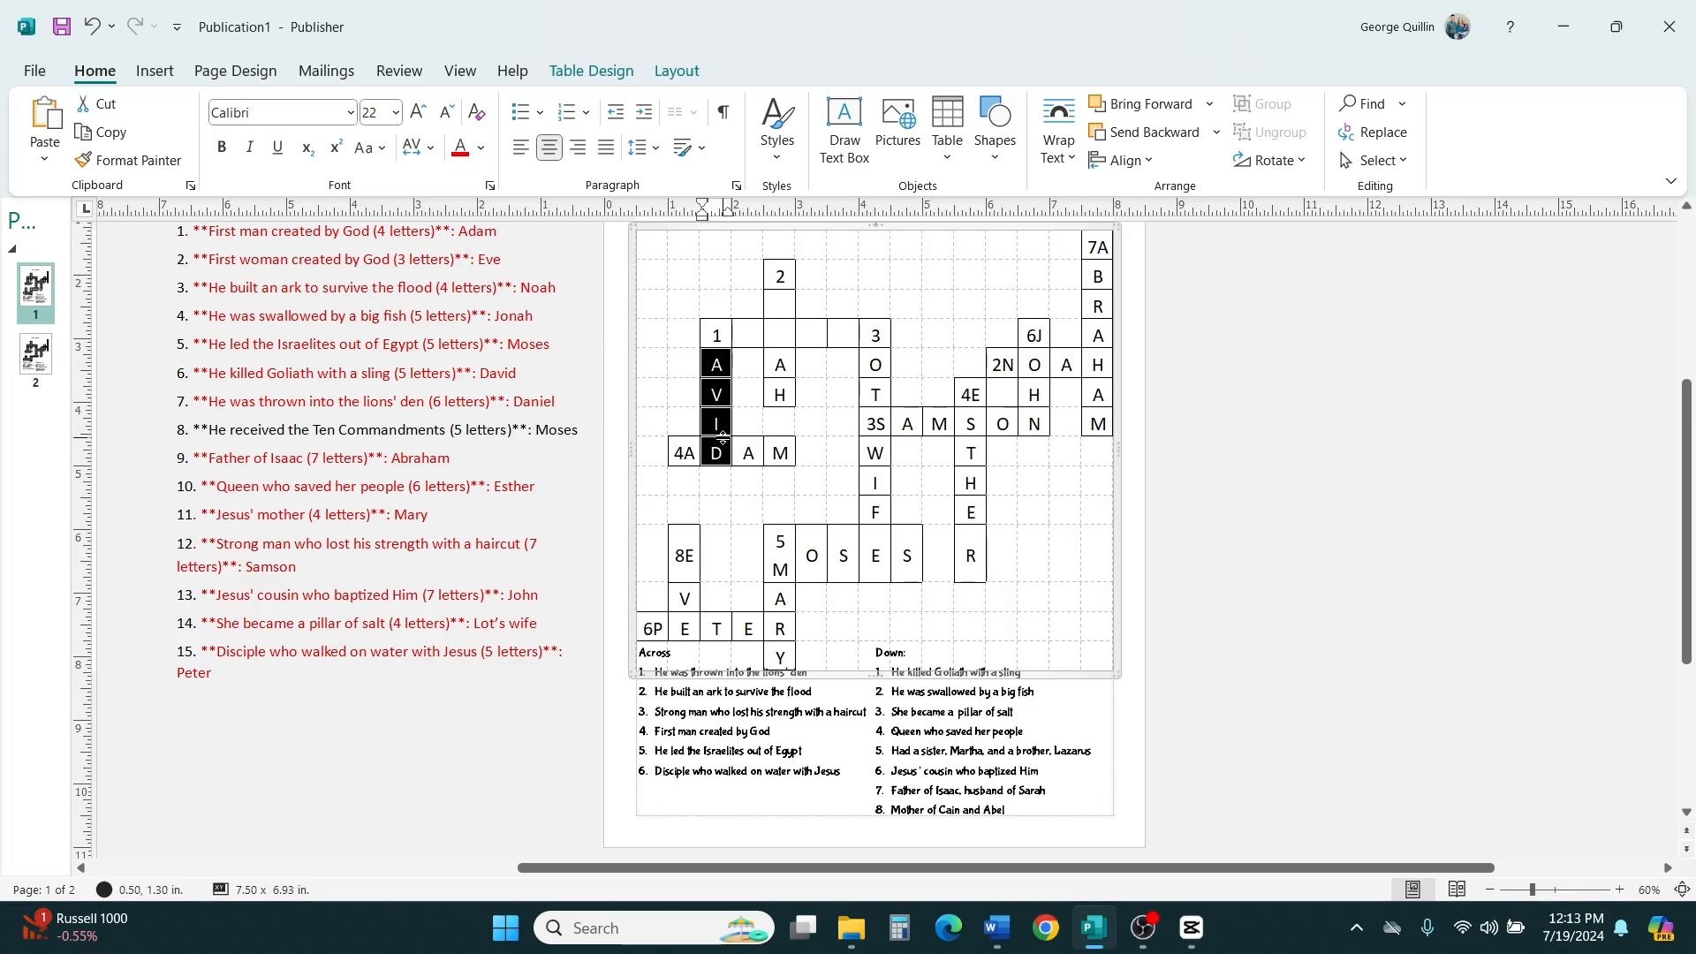
{"action": "key", "text": "BackSpace"}
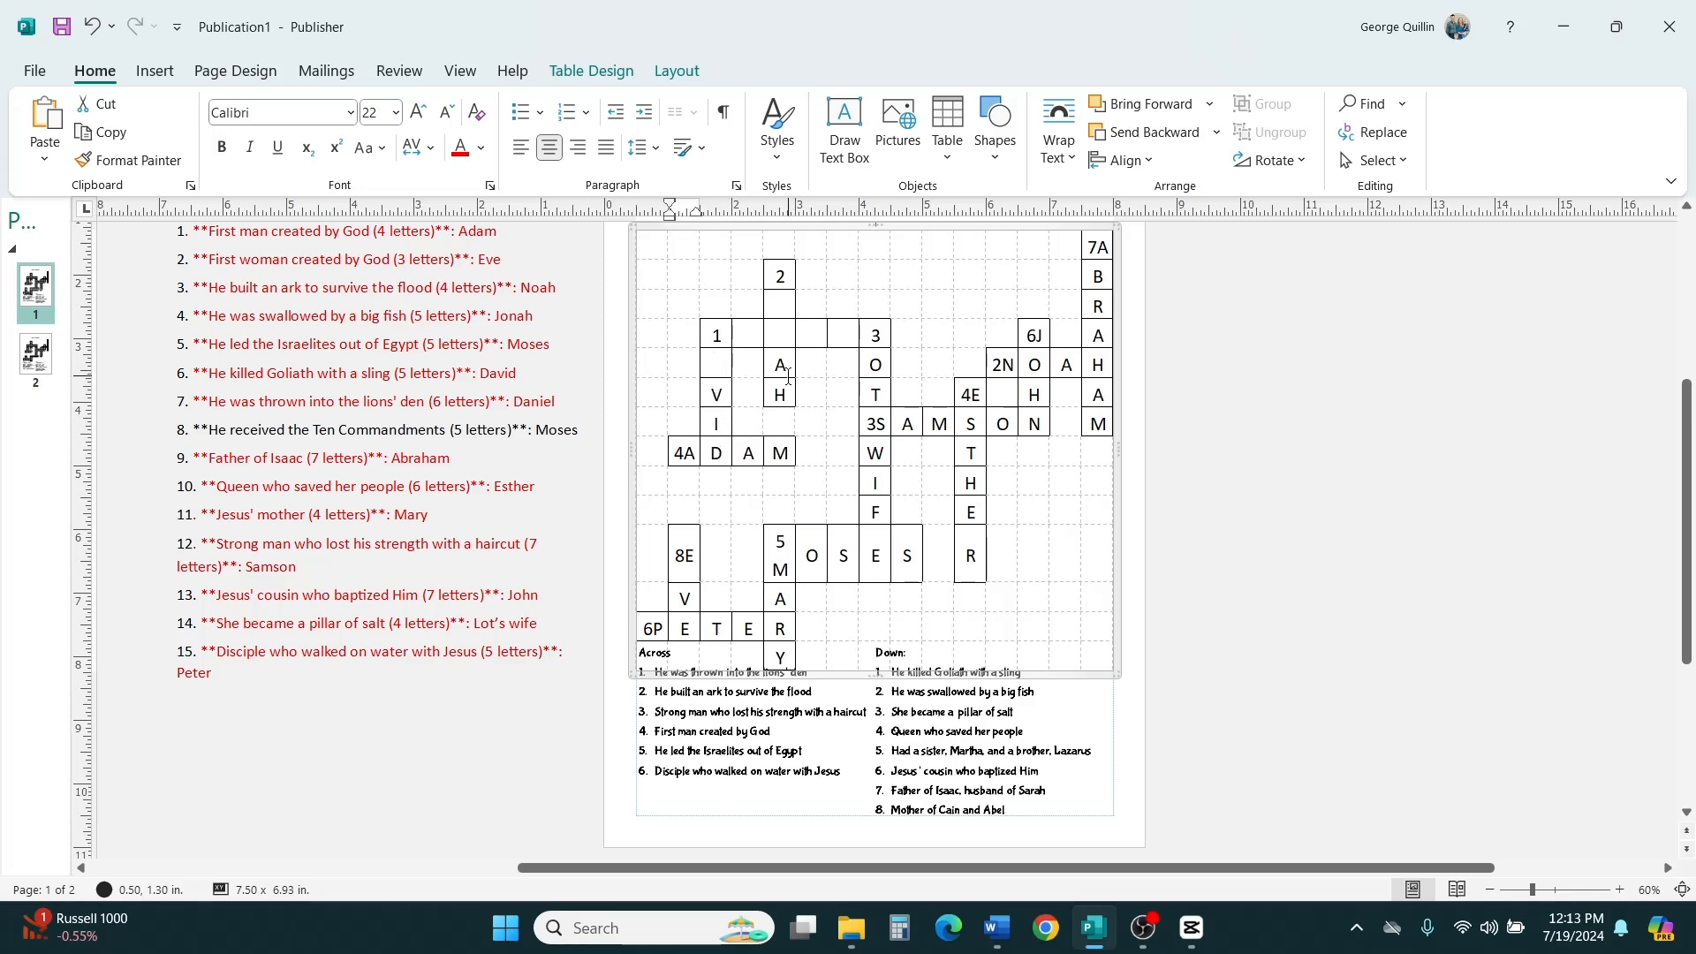
{"action": "left_click_drag", "start_coordinate": [787, 374], "coordinate": [780, 394]}
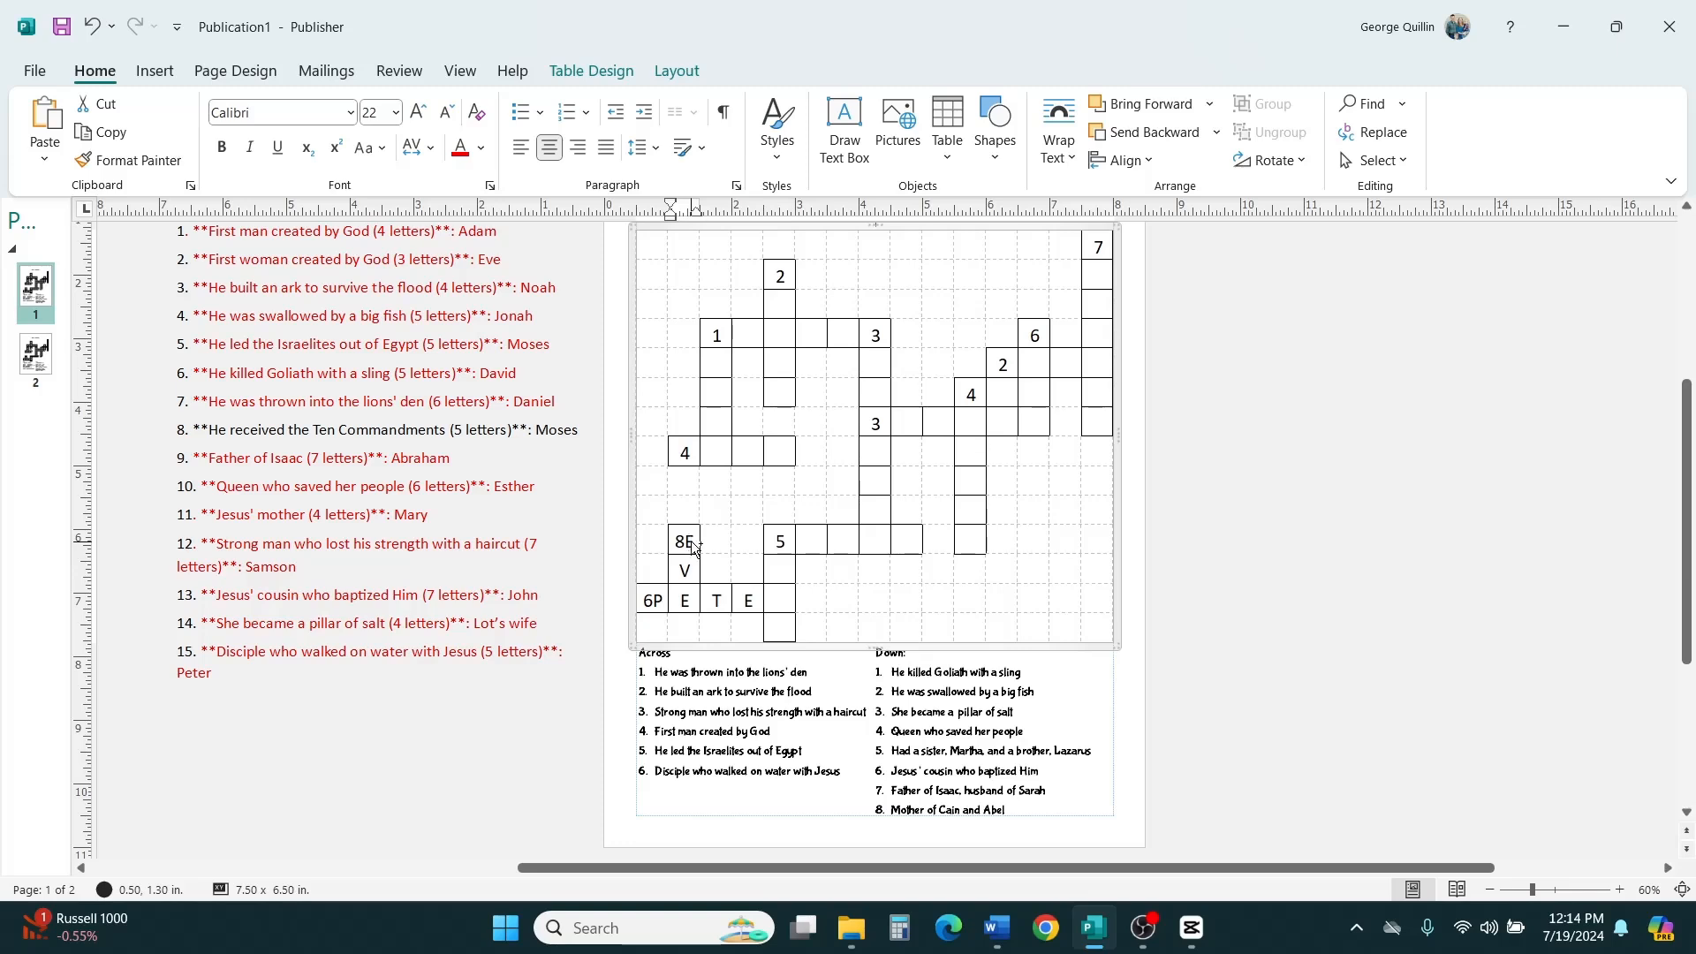
Clear the letters of EVE from its three squares, keeping the number 8.
{"action": "left_click", "coordinate": [693, 543]}
{"action": "key", "text": "BackSpace"}
{"action": "key", "text": "Down"}
{"action": "key", "text": "BackSpace"}
{"action": "key", "text": "Down"}
{"action": "key", "text": "BackSpace"}
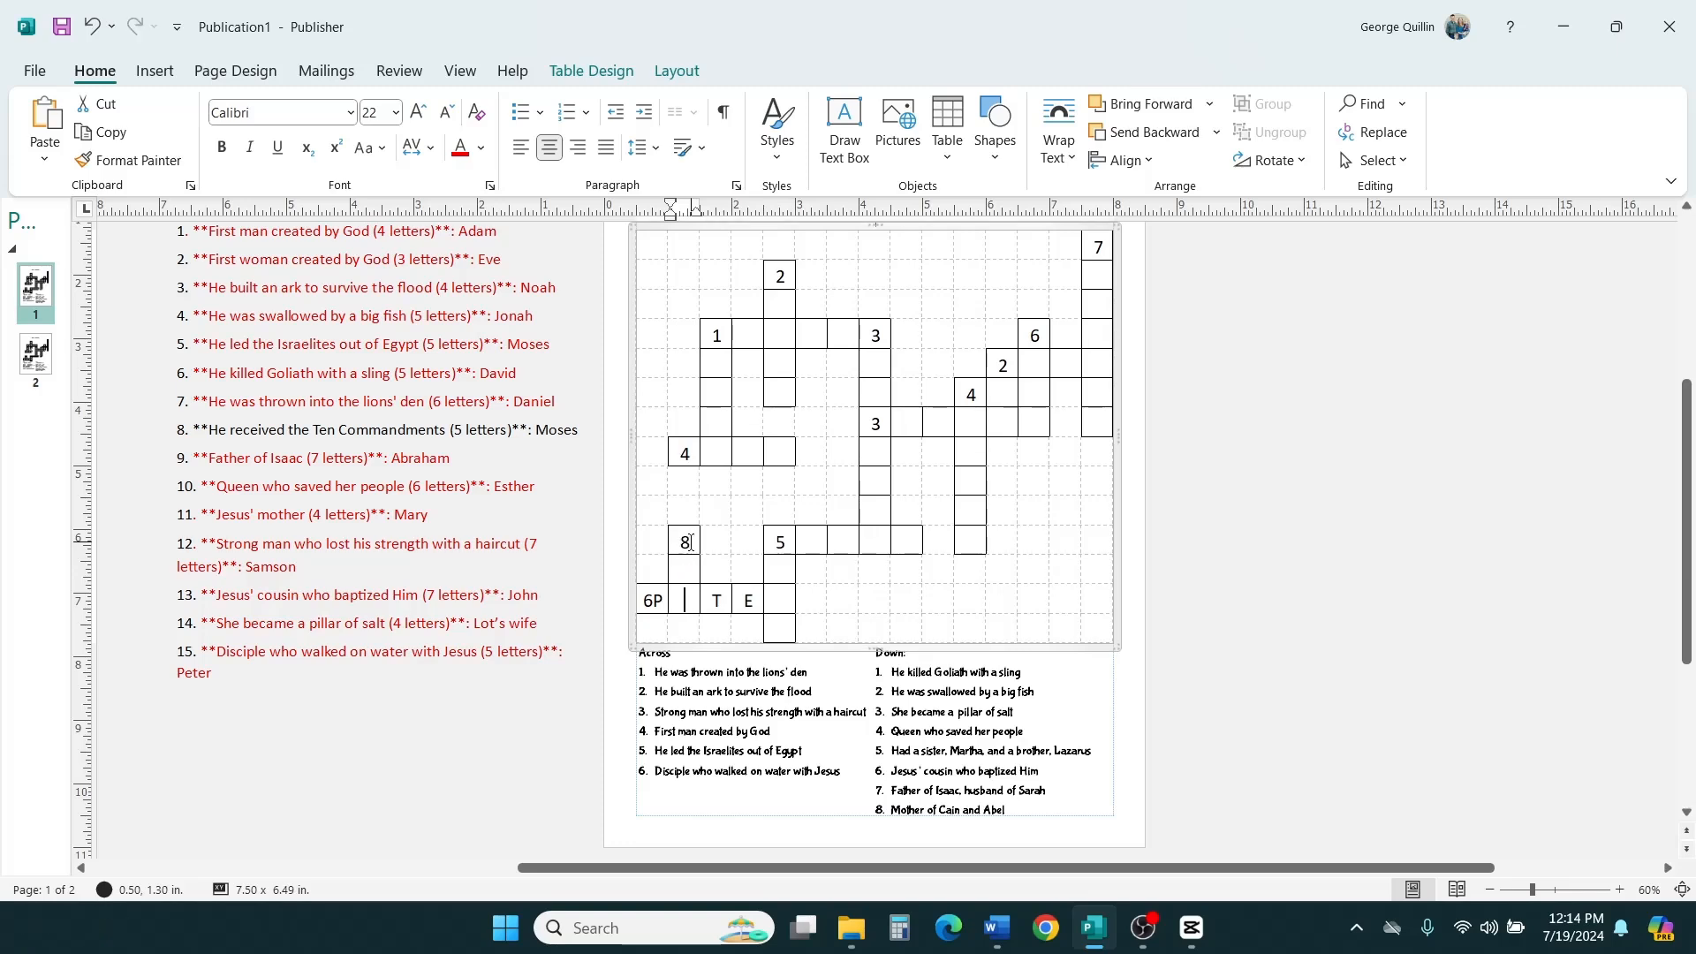
Clear the remaining letters of PETER from its squares, keeping the number 6.
{"action": "key", "text": "Left"}
{"action": "key", "text": "BackSpace"}
{"action": "key", "text": "Right"}
{"action": "key", "text": "Right"}
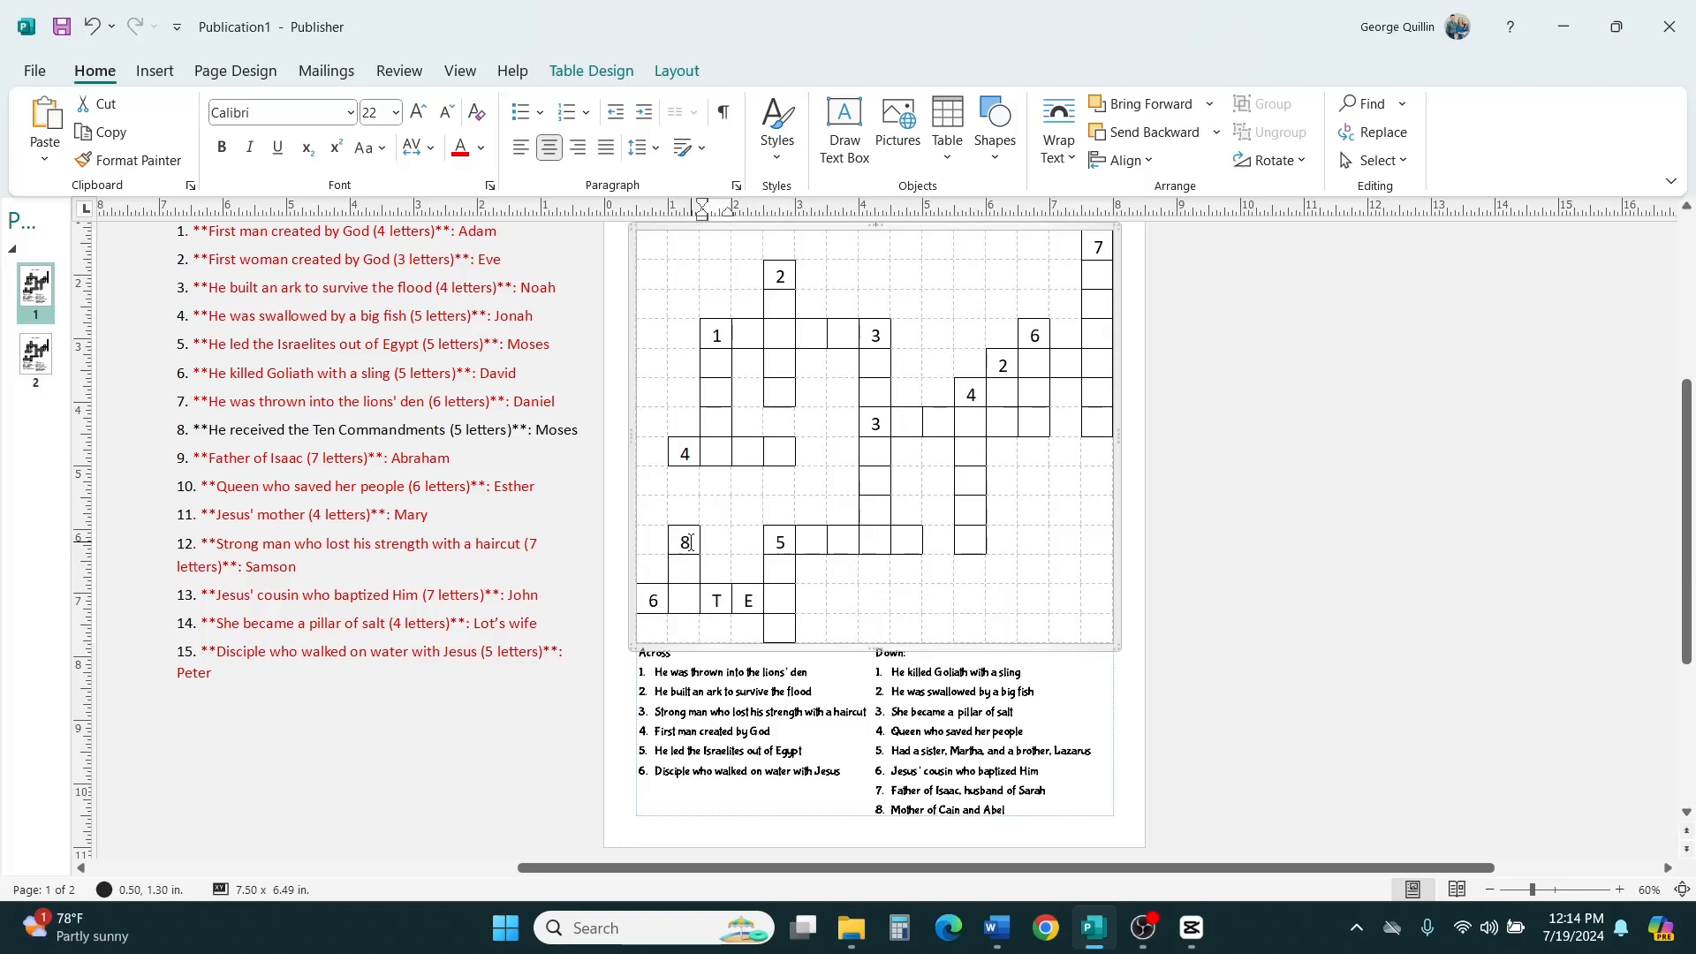
{"action": "key", "text": "BackSpace"}
{"action": "key", "text": "Right"}
{"action": "key", "text": "BackSpace"}
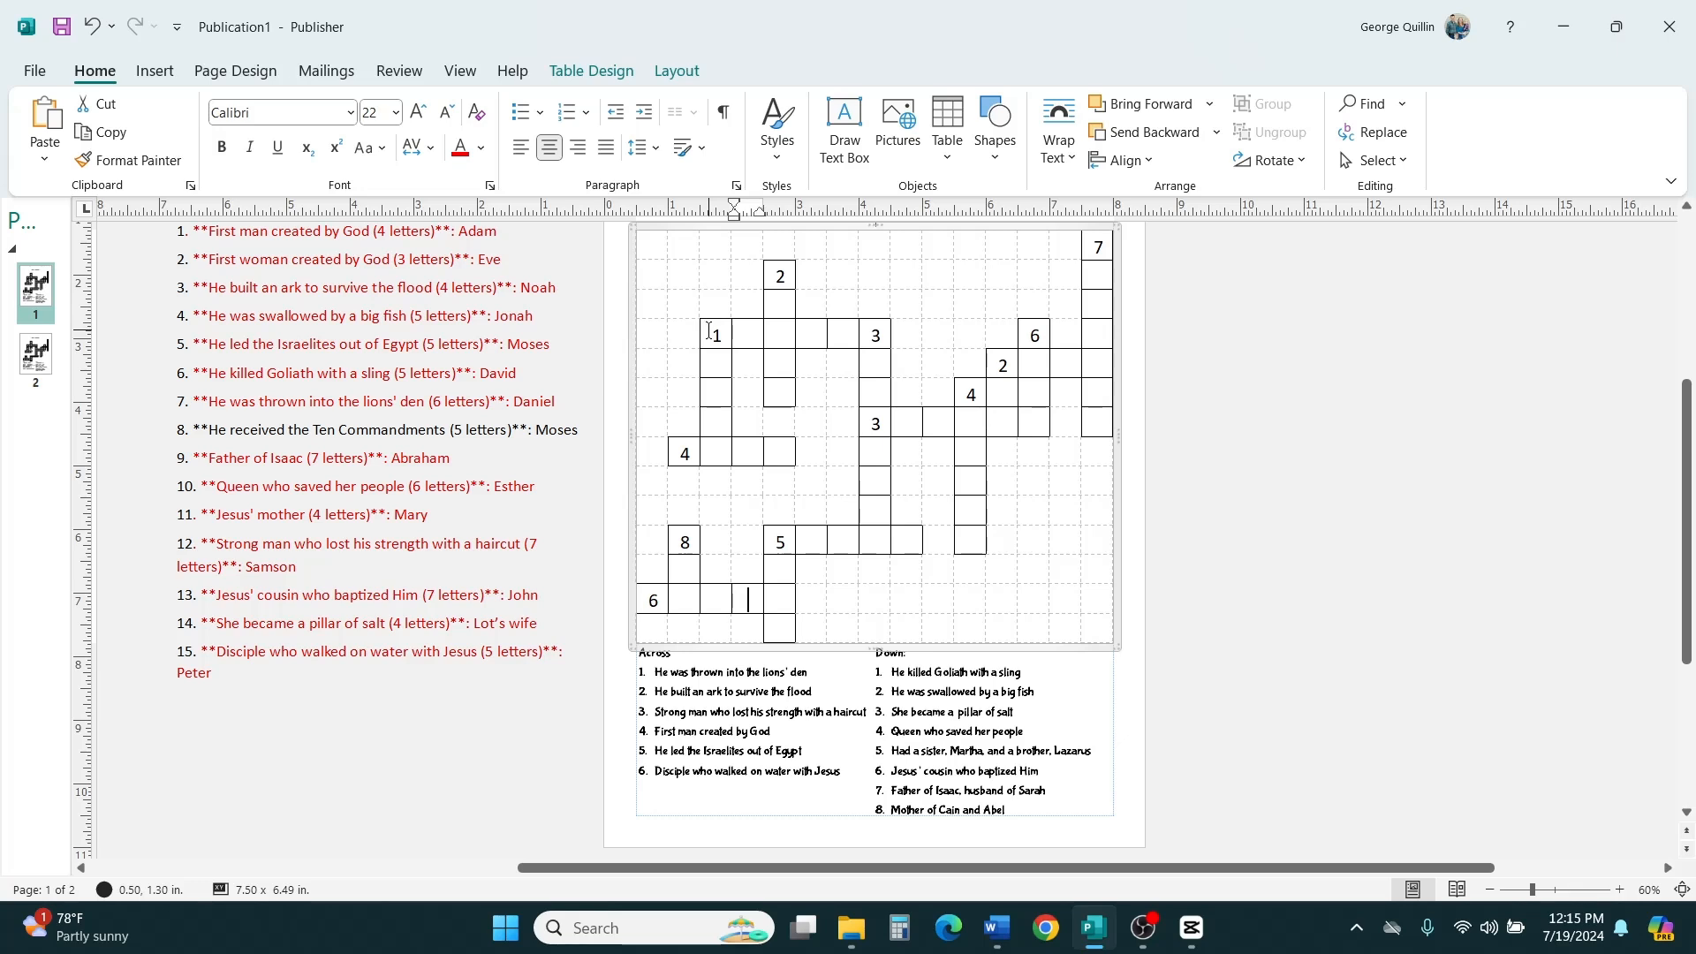
Align the contents of all crossword grid cells to the top left.
{"action": "left_click_drag", "start_coordinate": [711, 334], "coordinate": [720, 338]}
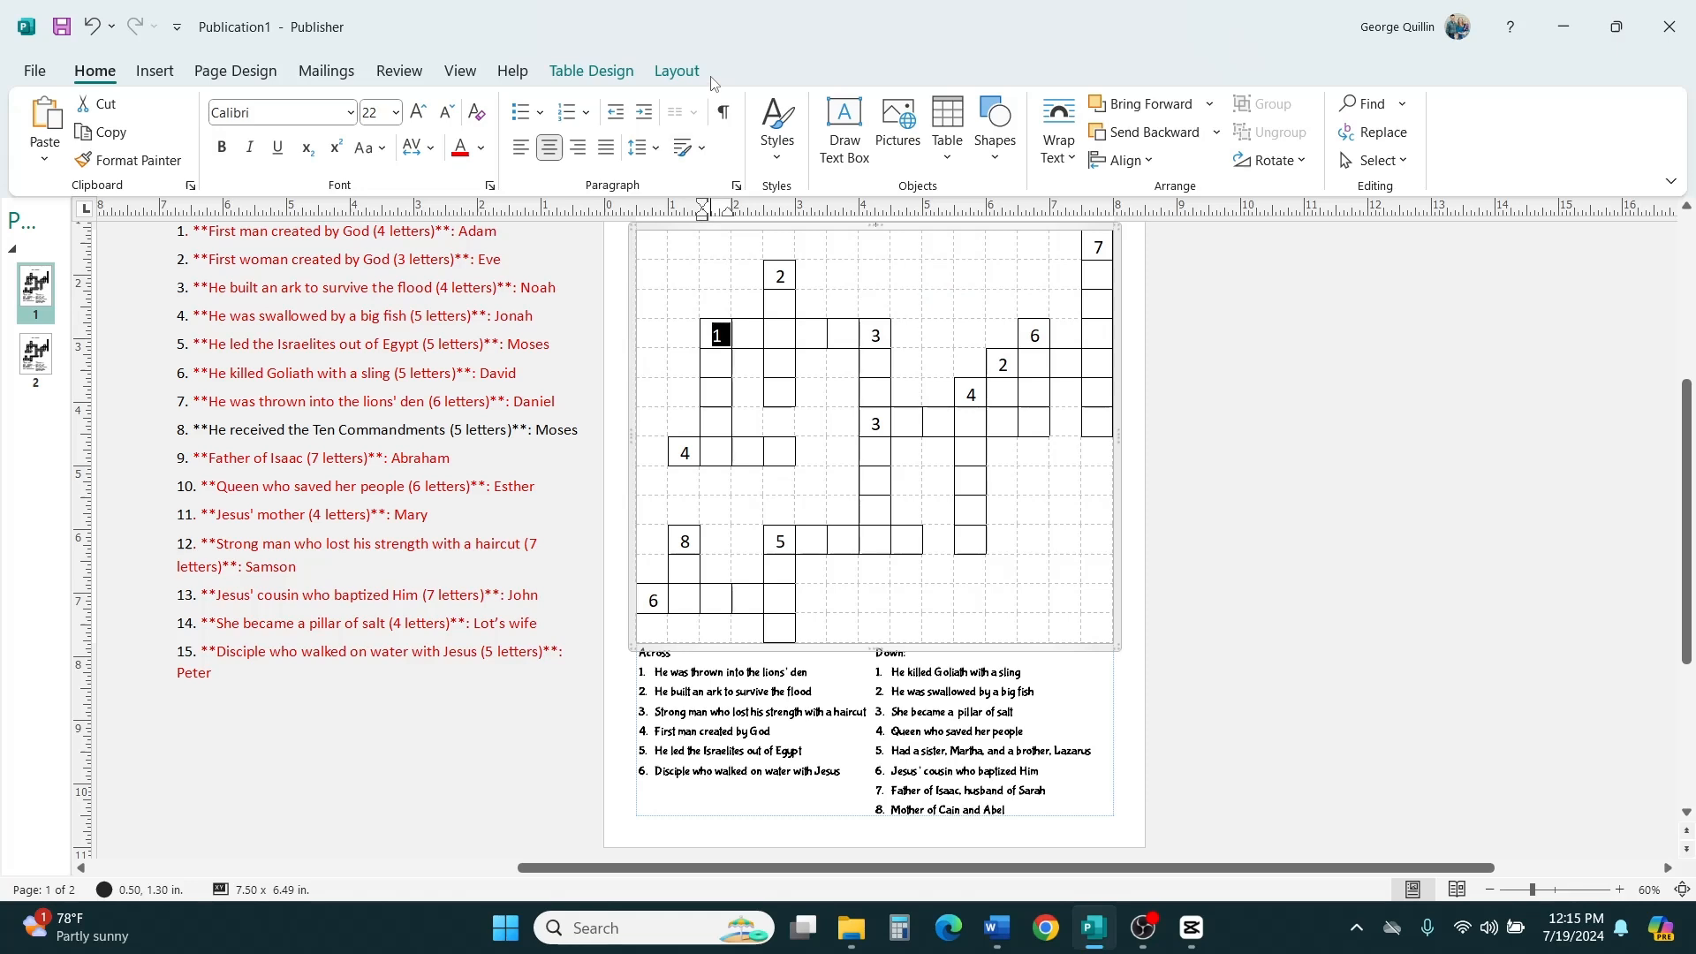
{"action": "left_click", "coordinate": [654, 240]}
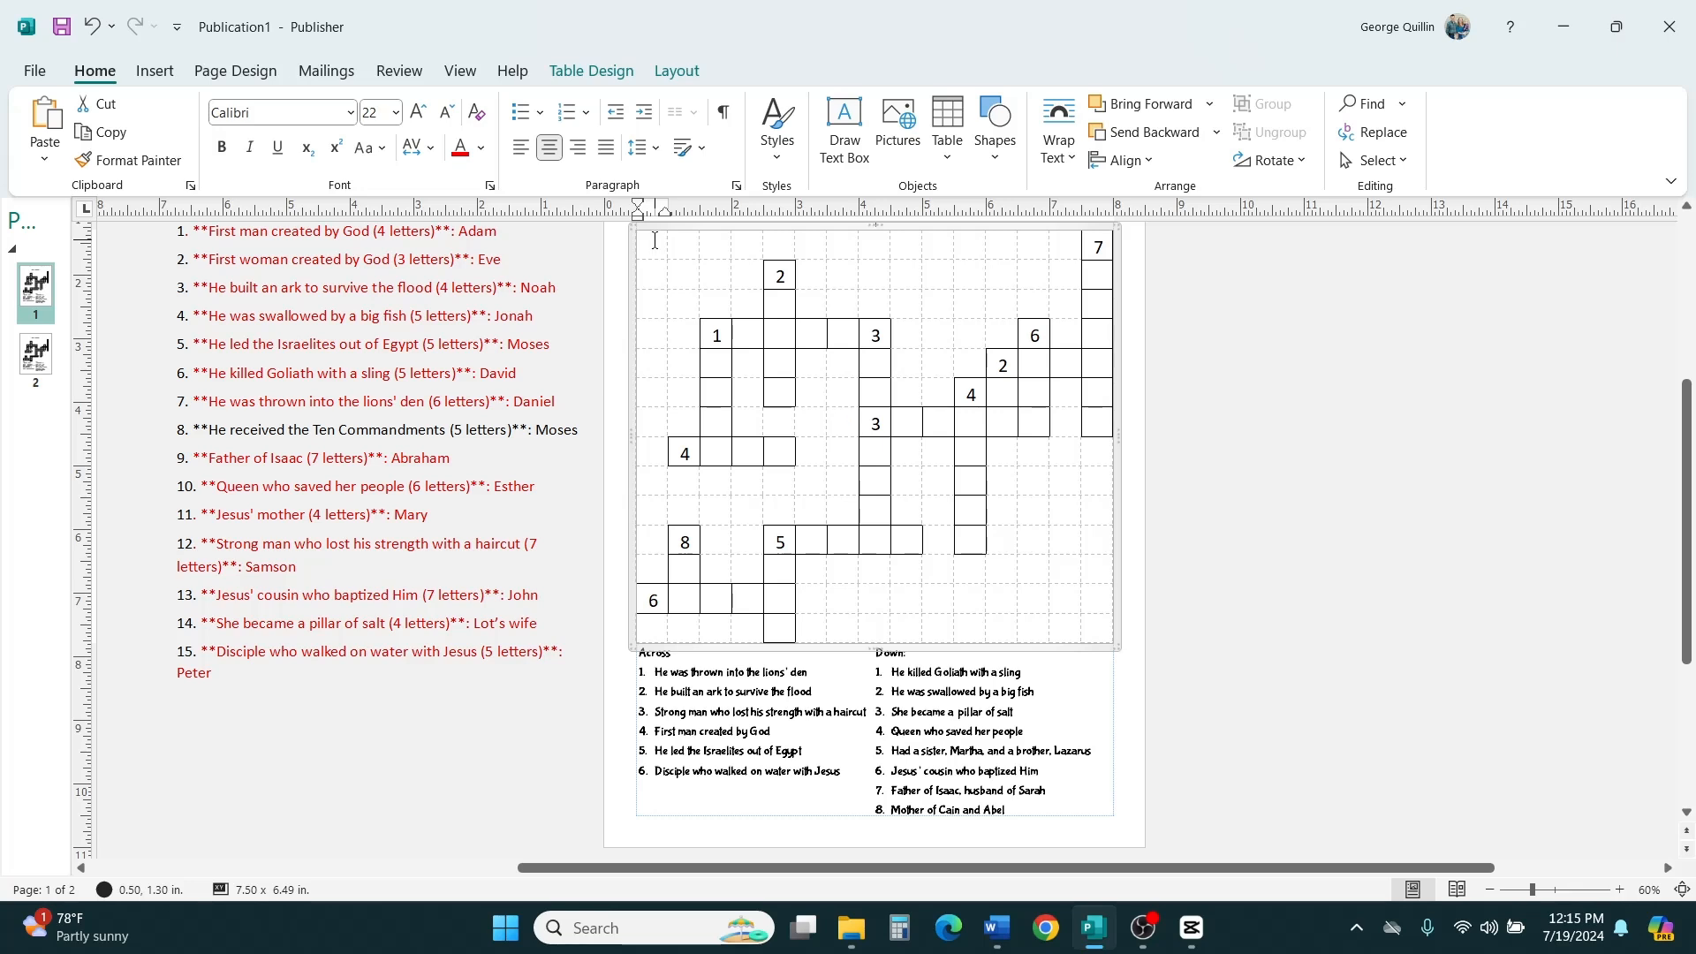
{"action": "left_click", "coordinate": [657, 248]}
{"action": "key", "text": "ctrl+a"}
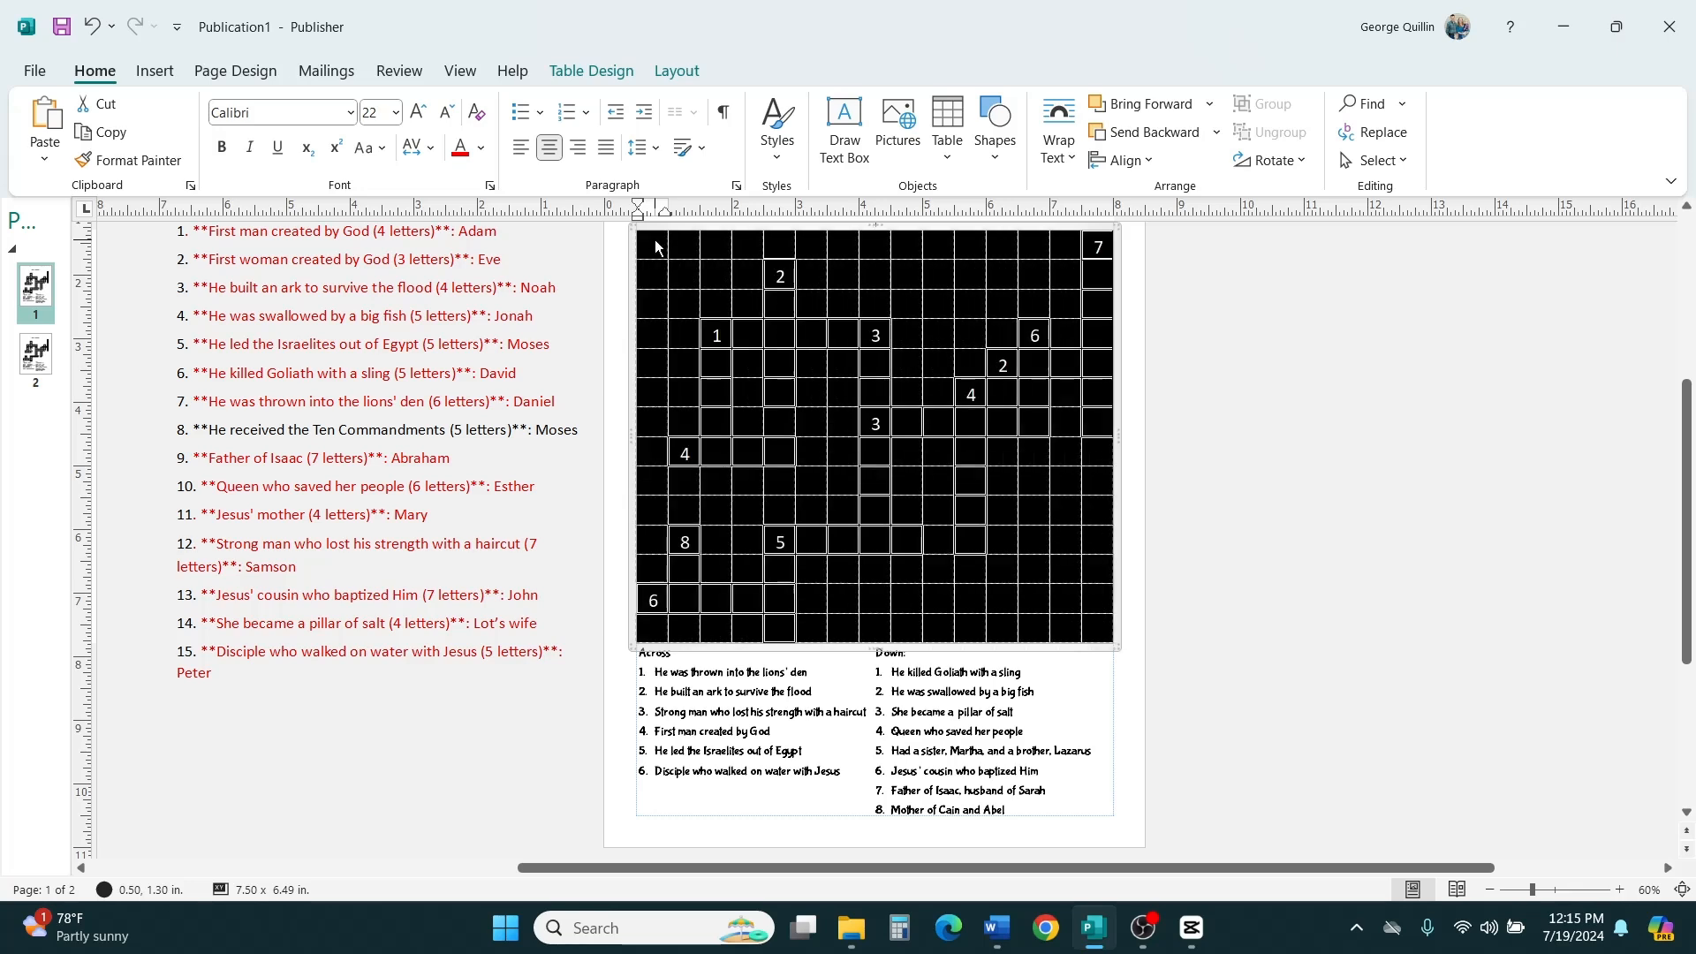
{"action": "left_click", "coordinate": [680, 78]}
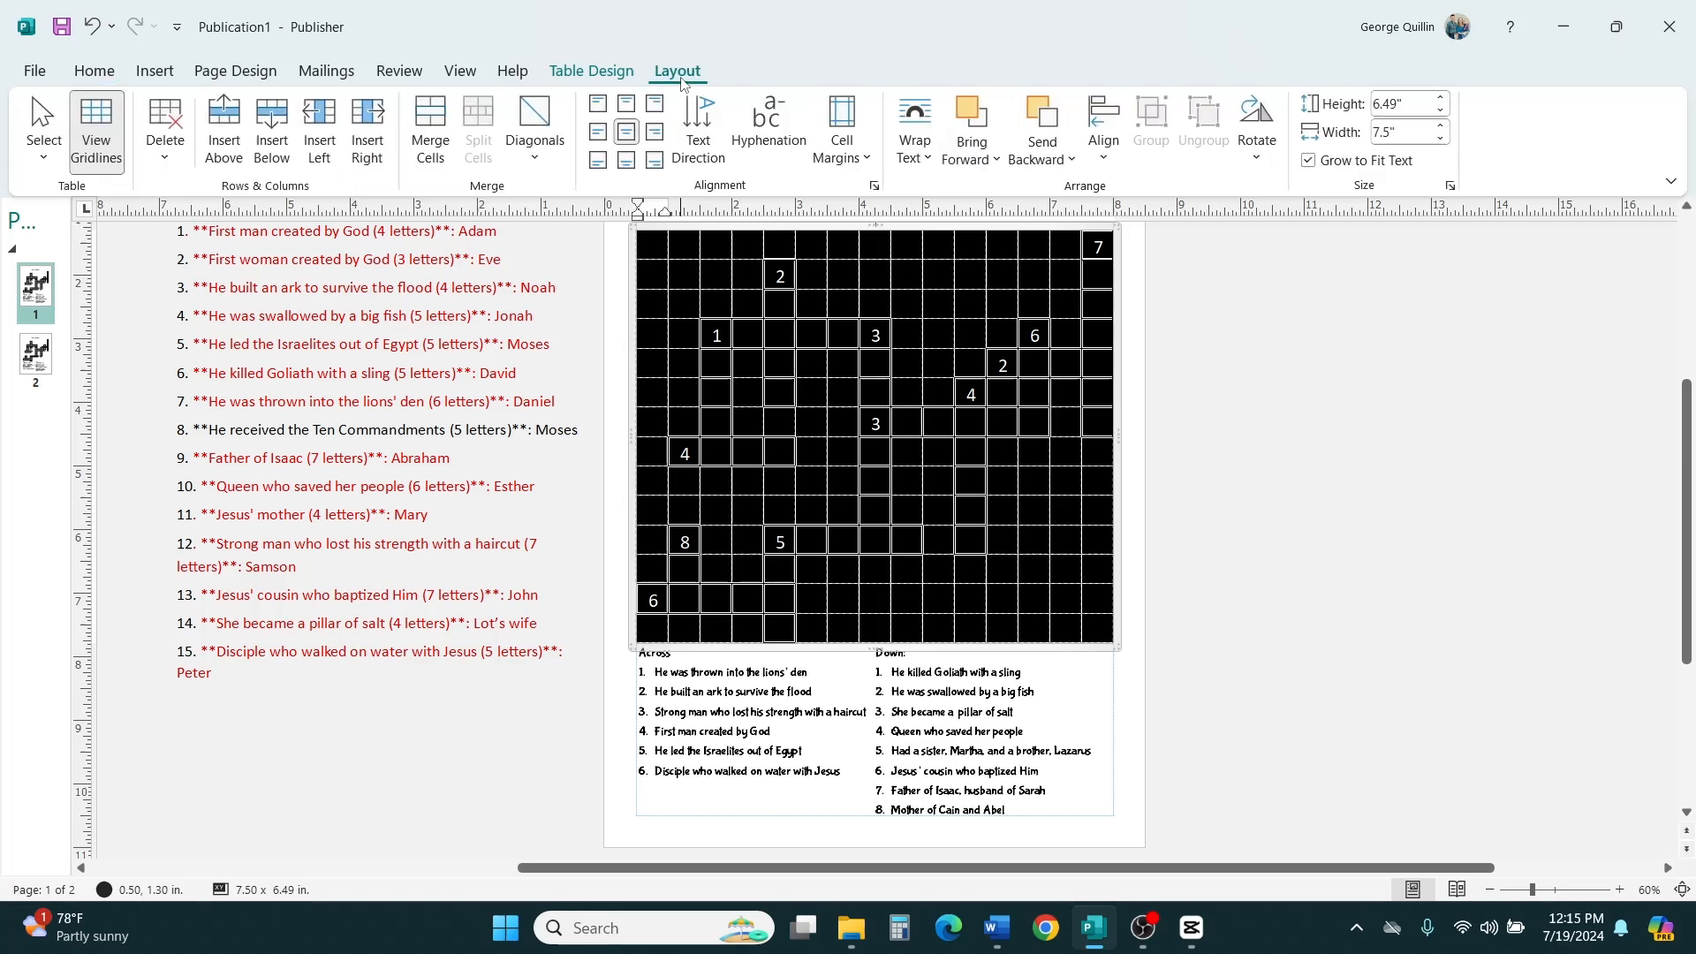
{"action": "left_click", "coordinate": [599, 105]}
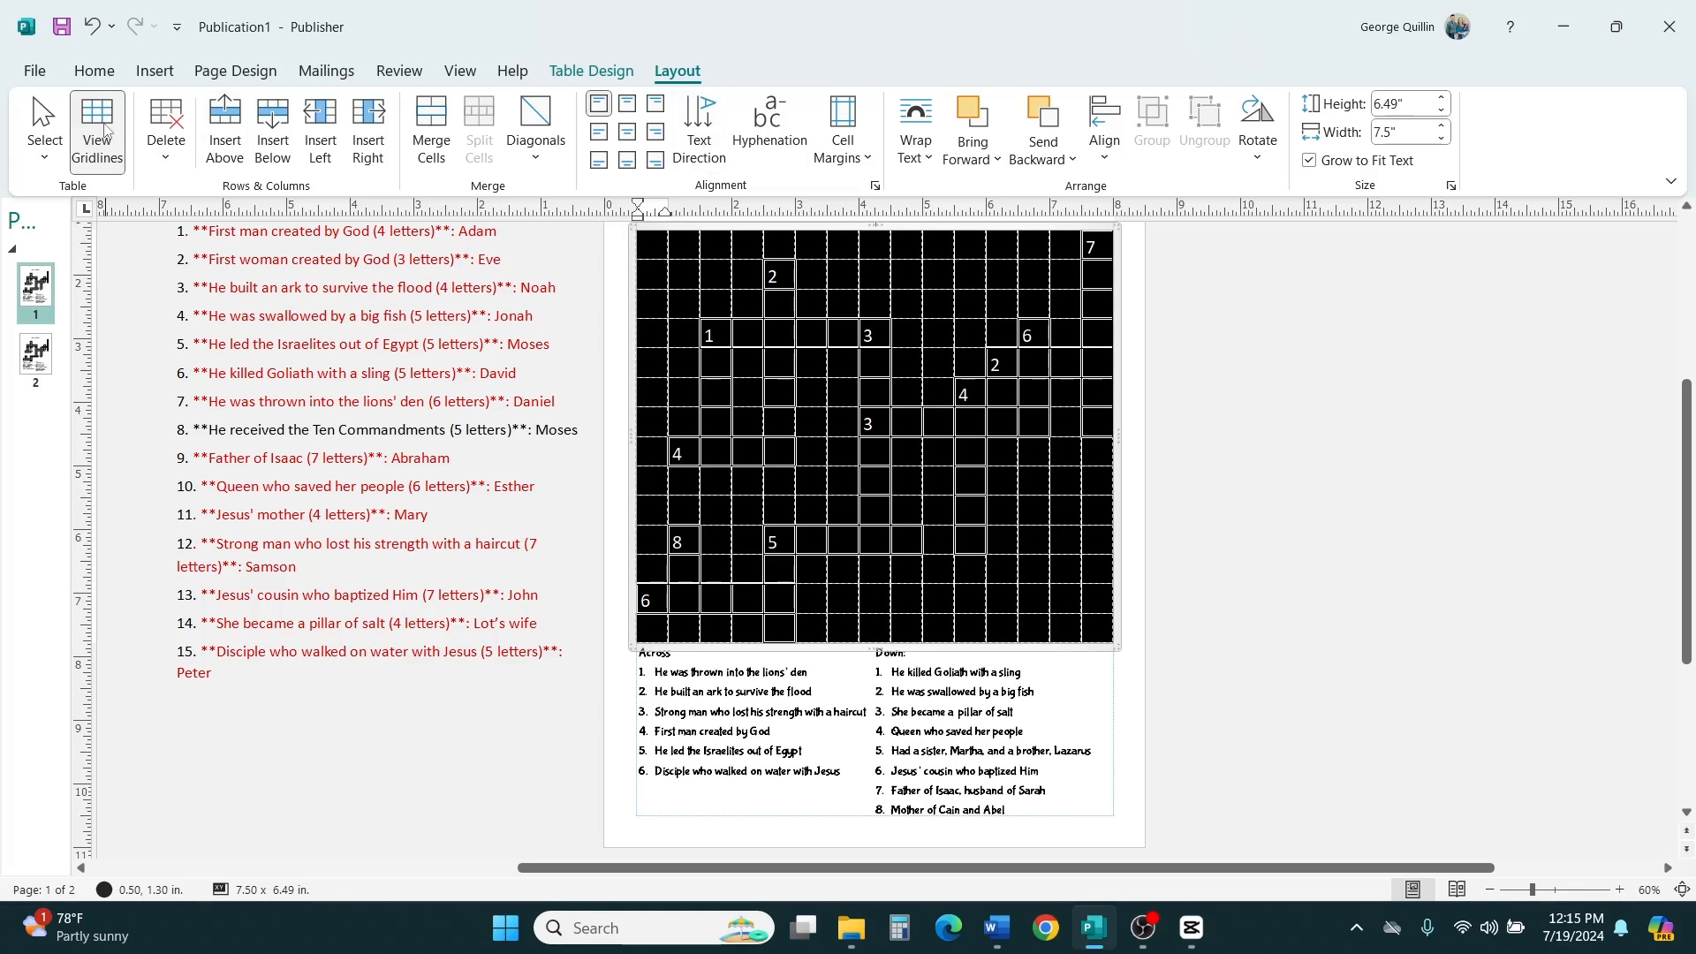
Format all the numbers in the crossword grid as superscript.
{"action": "left_click", "coordinate": [101, 81]}
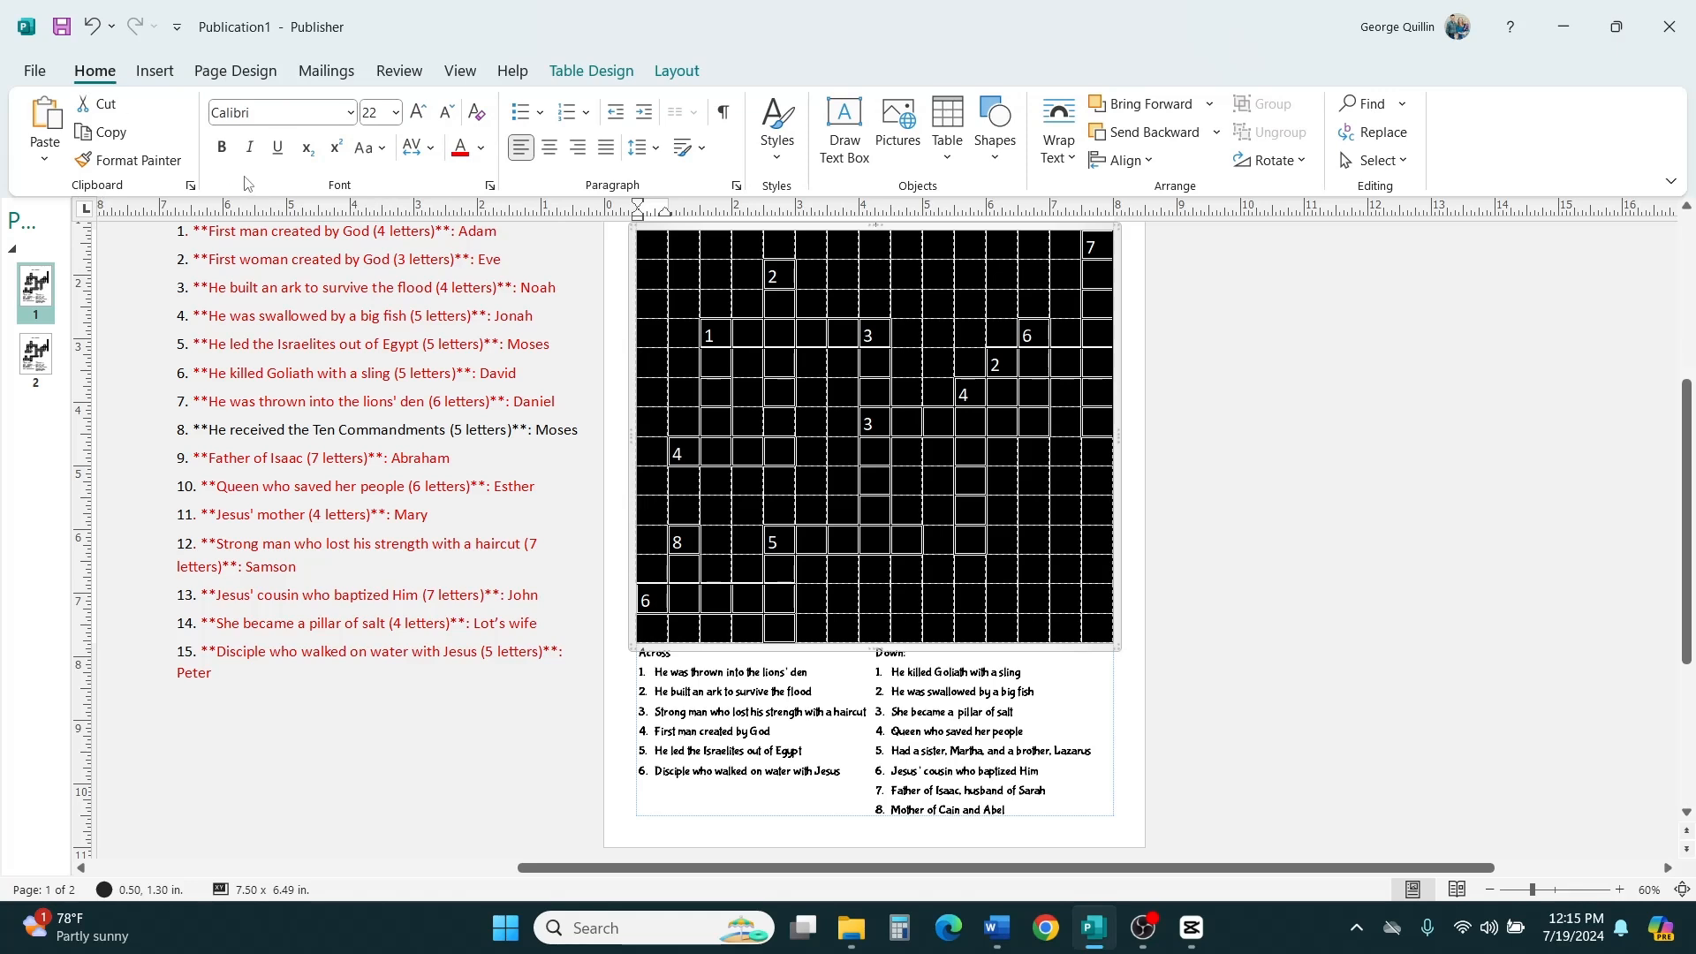
{"action": "left_click", "coordinate": [335, 152]}
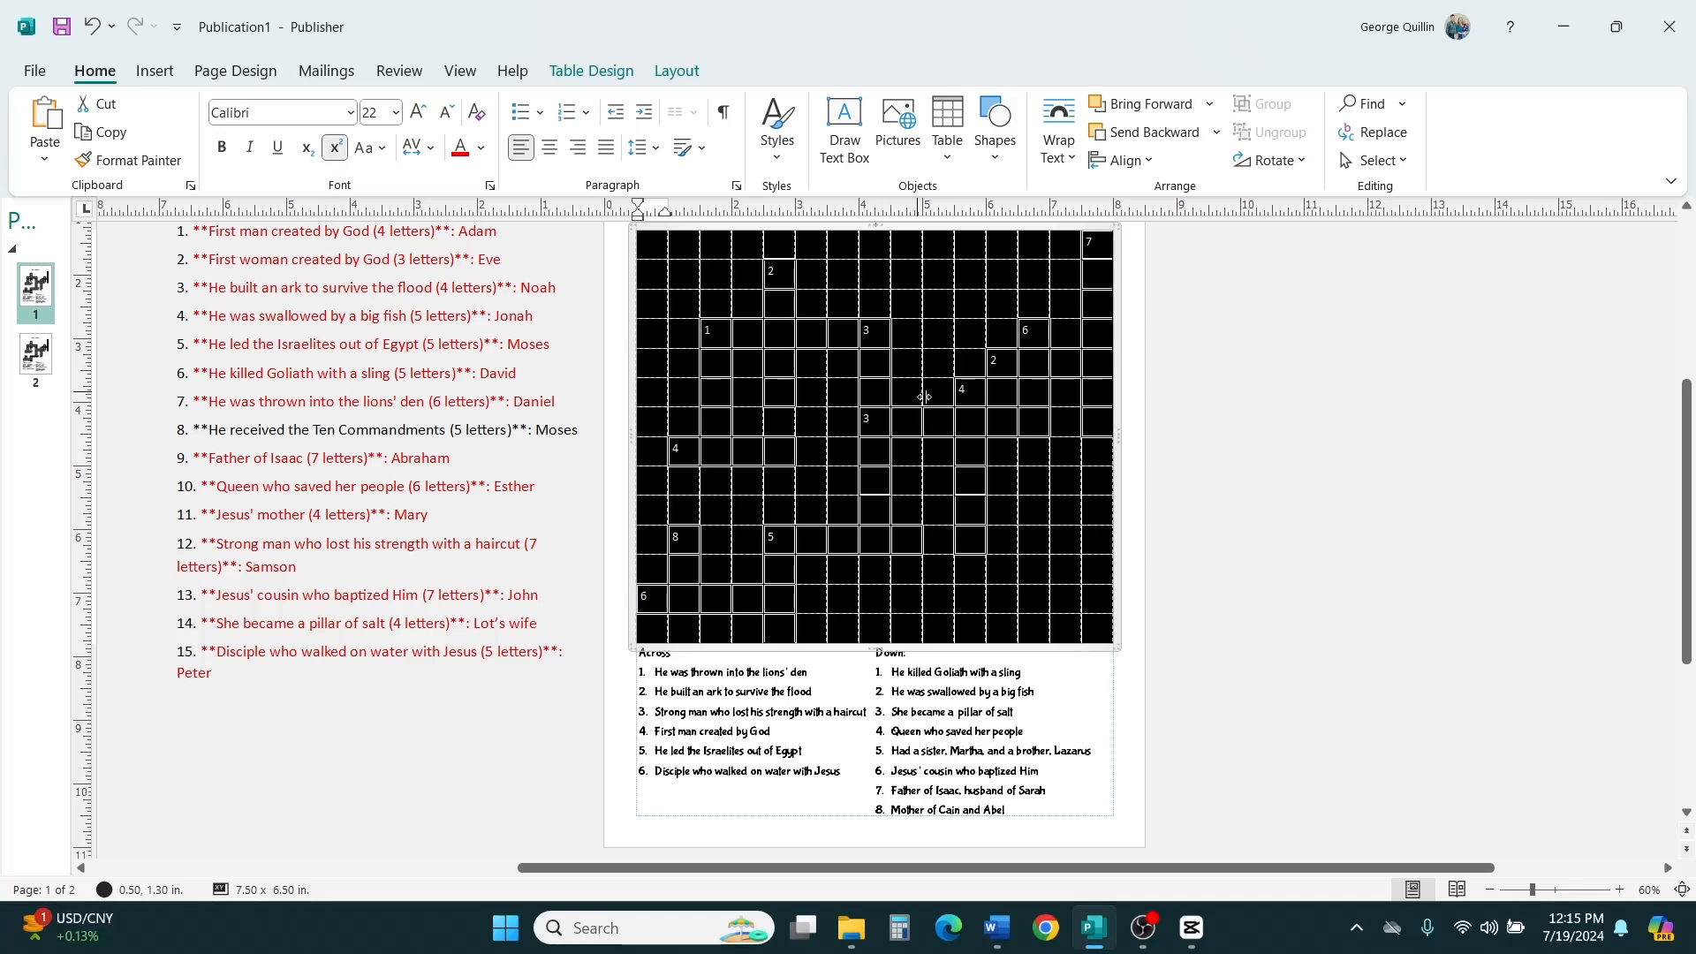
{"action": "left_click", "coordinate": [1216, 367]}
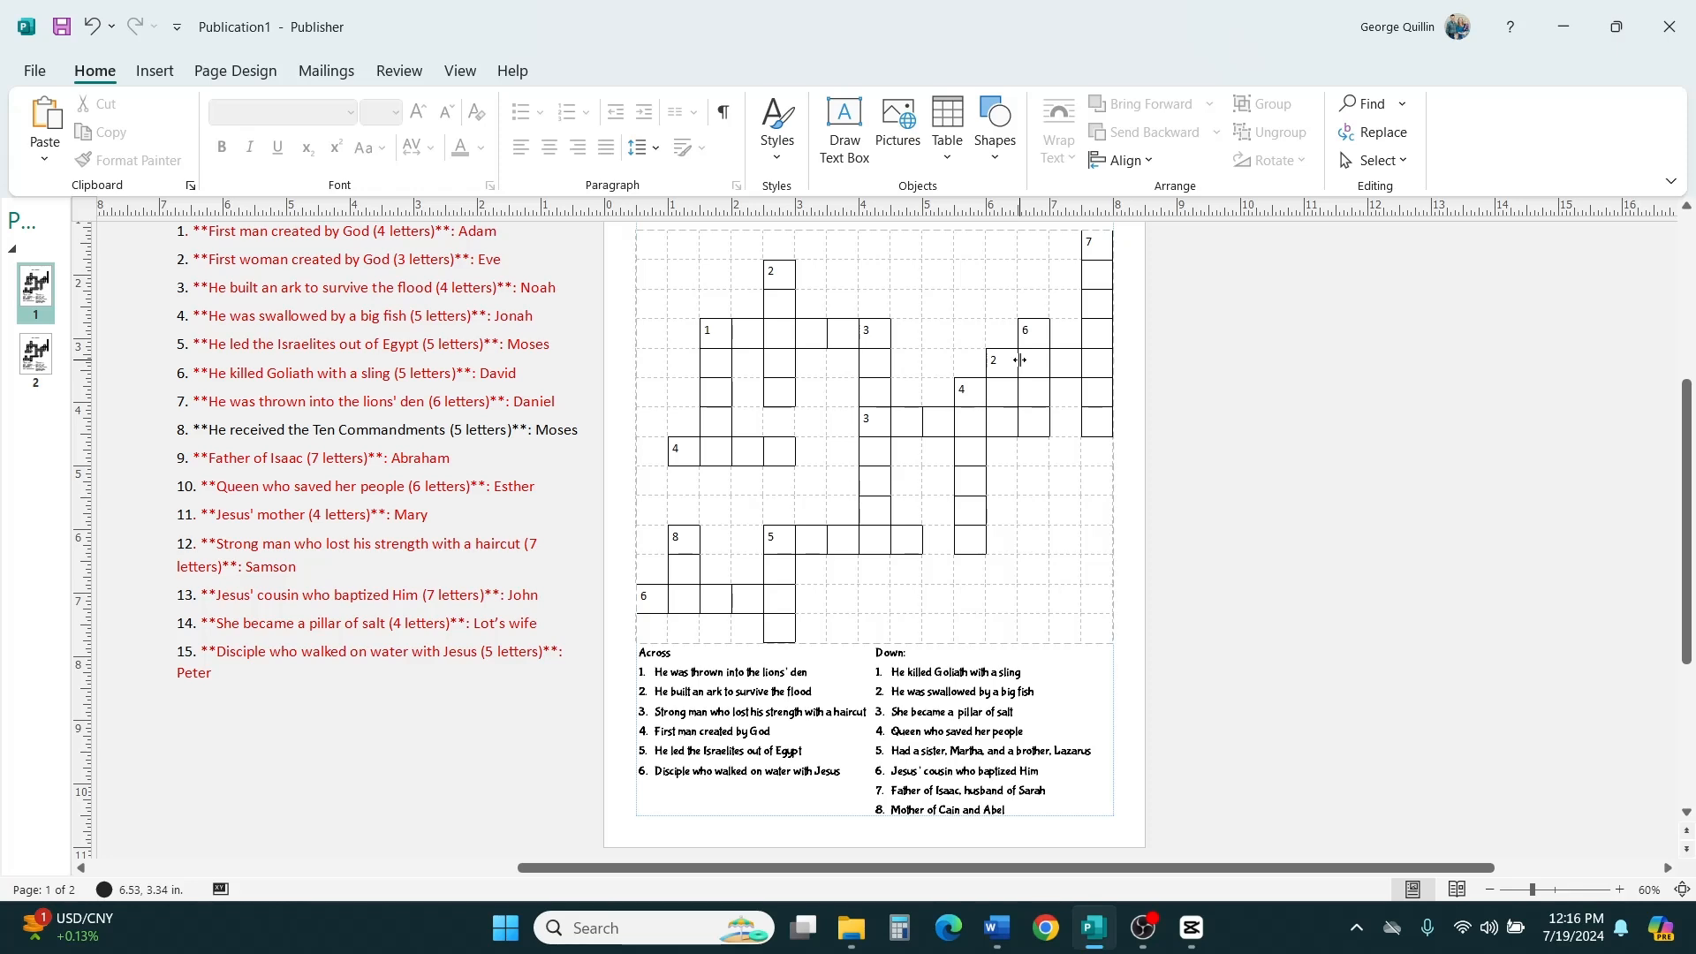
Set the font size to 14 for the 2 in JONAH's first square and the 1 in DANIEL's first square.
{"action": "left_click", "coordinate": [785, 282]}
{"action": "left_click_drag", "start_coordinate": [785, 282], "coordinate": [779, 277]}
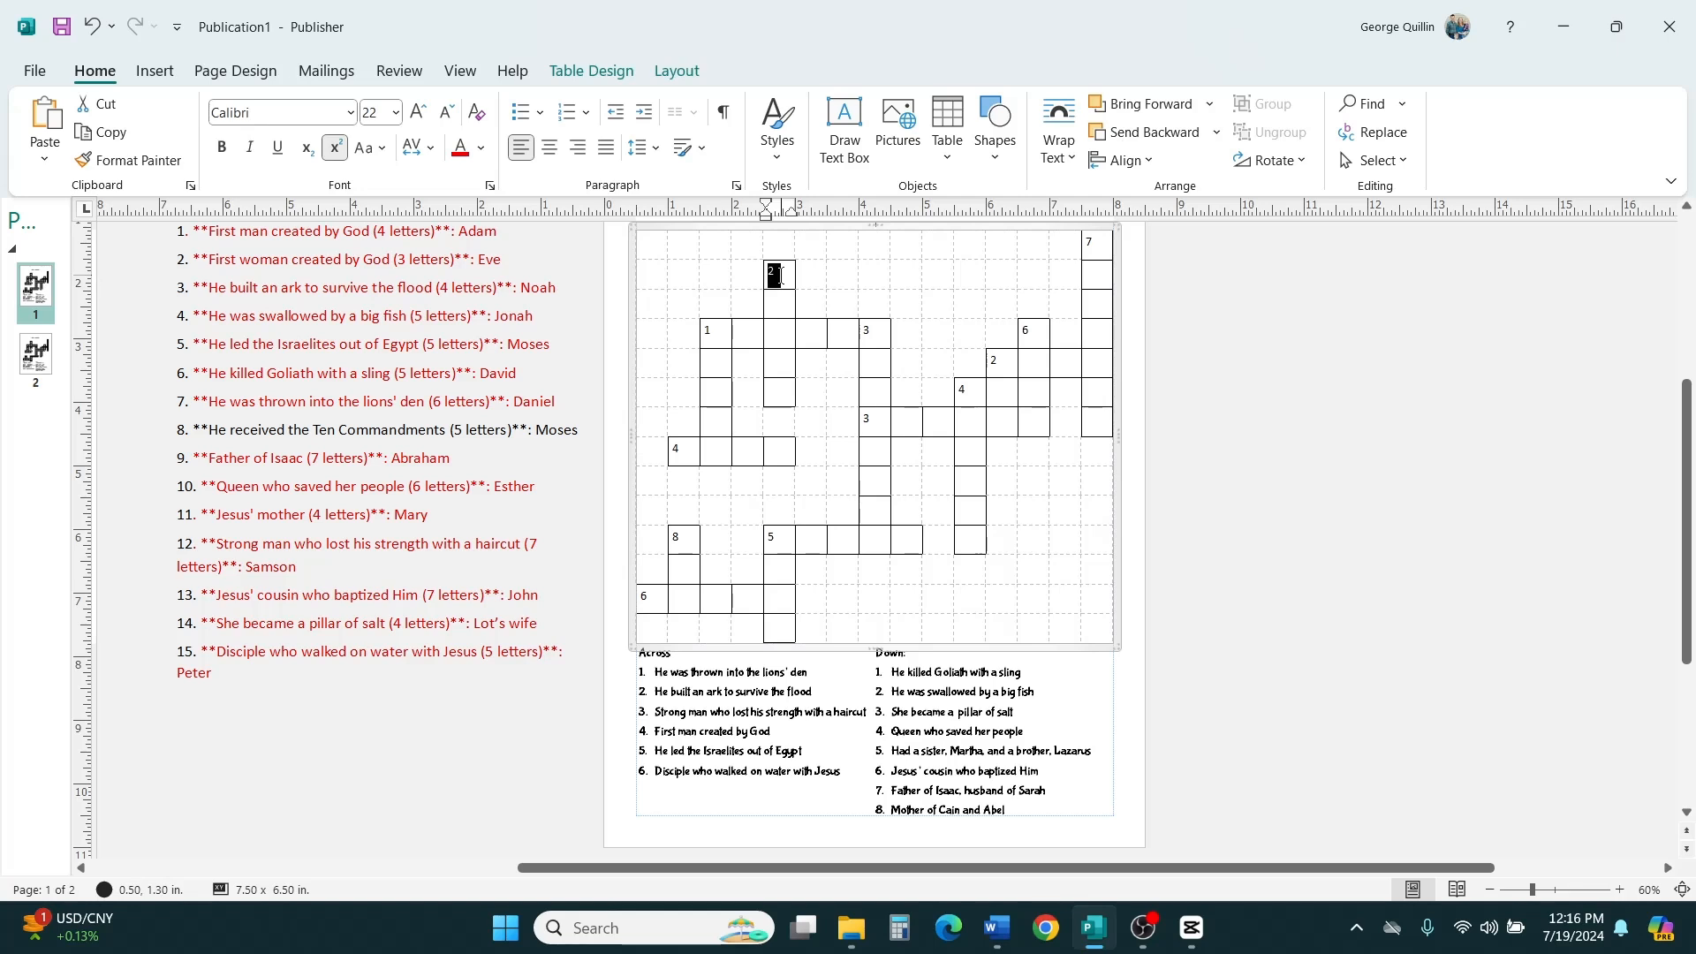
{"action": "left_click", "coordinate": [388, 113]}
{"action": "type", "text": "14"}
{"action": "key", "text": "Return"}
{"action": "left_click_drag", "start_coordinate": [715, 328], "coordinate": [705, 329]}
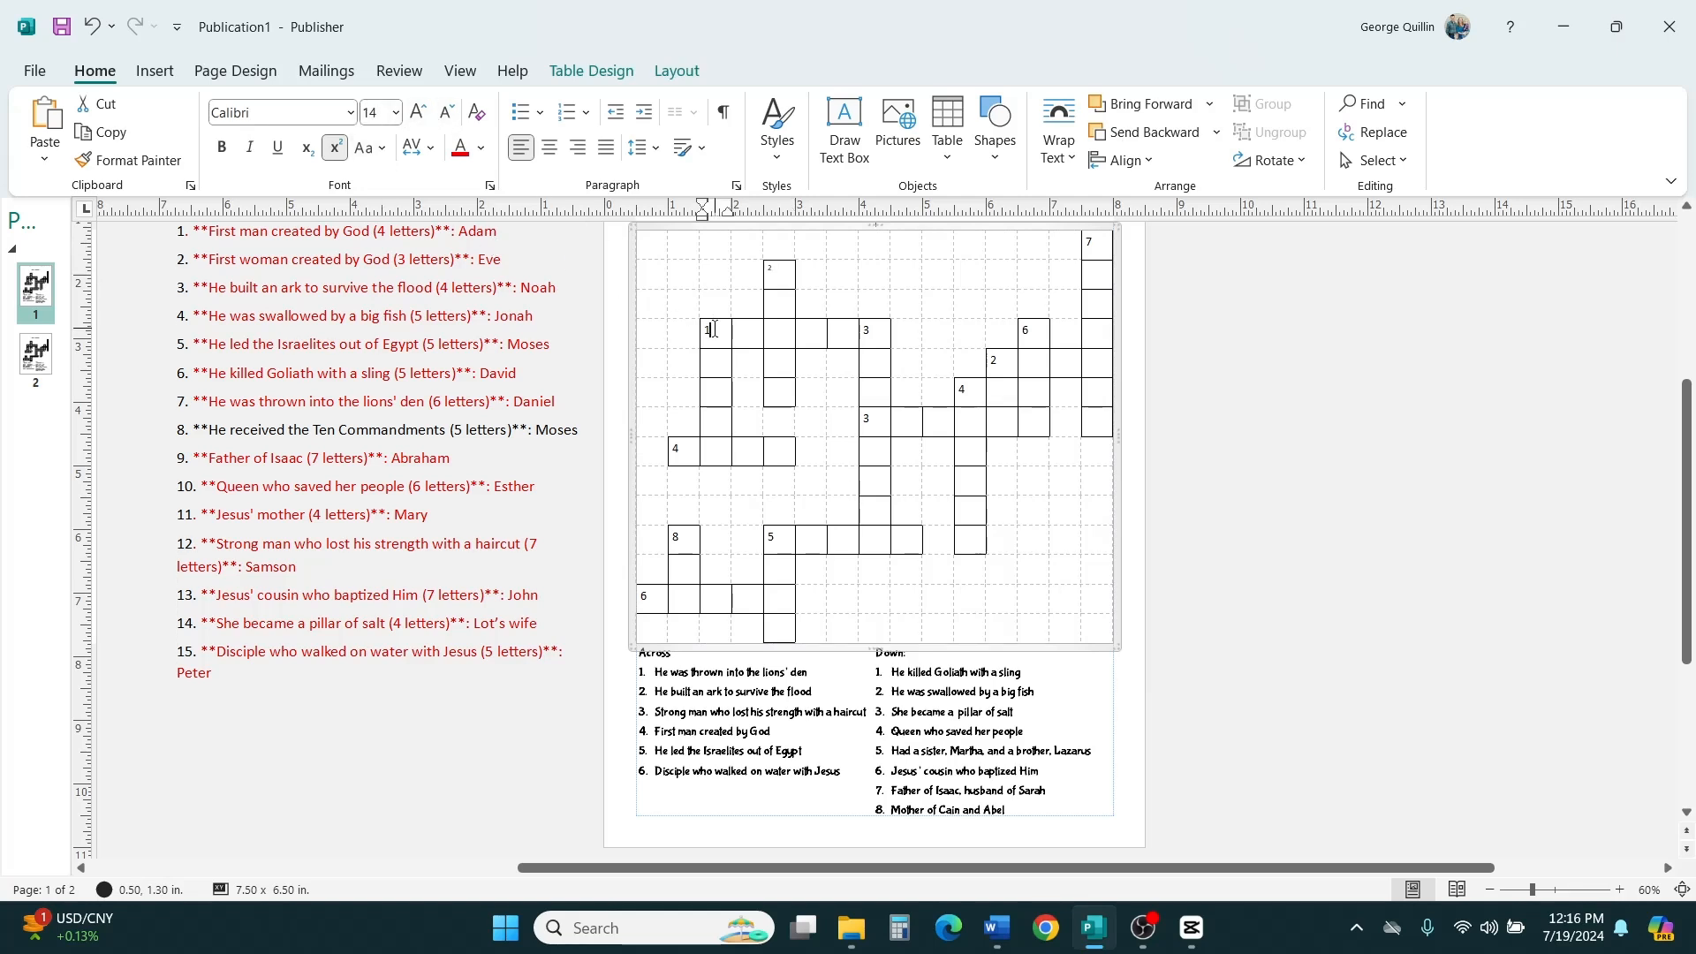
{"action": "left_click", "coordinate": [387, 112]}
{"action": "type", "text": "14"}
Set the font size of the number 4 in ADAM's first square to 14.
{"action": "left_click", "coordinate": [687, 448]}
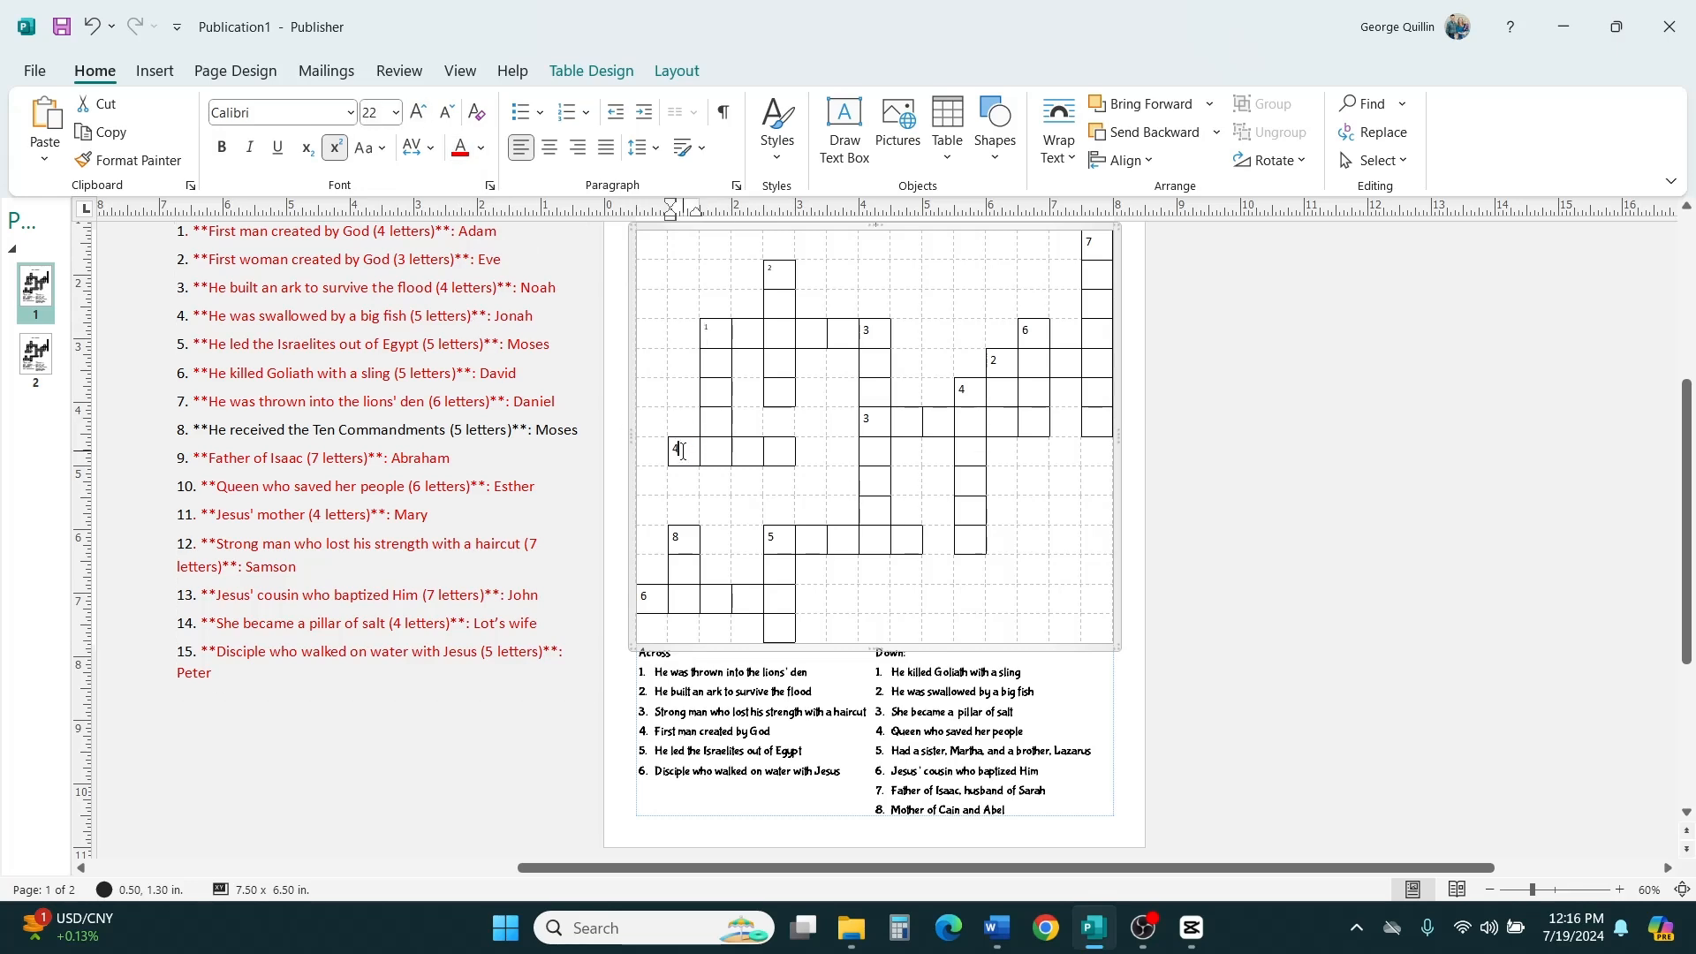
{"action": "left_click_drag", "start_coordinate": [687, 449], "coordinate": [639, 456]}
{"action": "left_click", "coordinate": [376, 112]}
{"action": "type", "text": "14"}
Try to set the number 8 to font size 14, and remove the stray line break from the square numbered 6.
{"action": "left_click", "coordinate": [682, 538]}
{"action": "left_click_drag", "start_coordinate": [687, 539], "coordinate": [673, 540]}
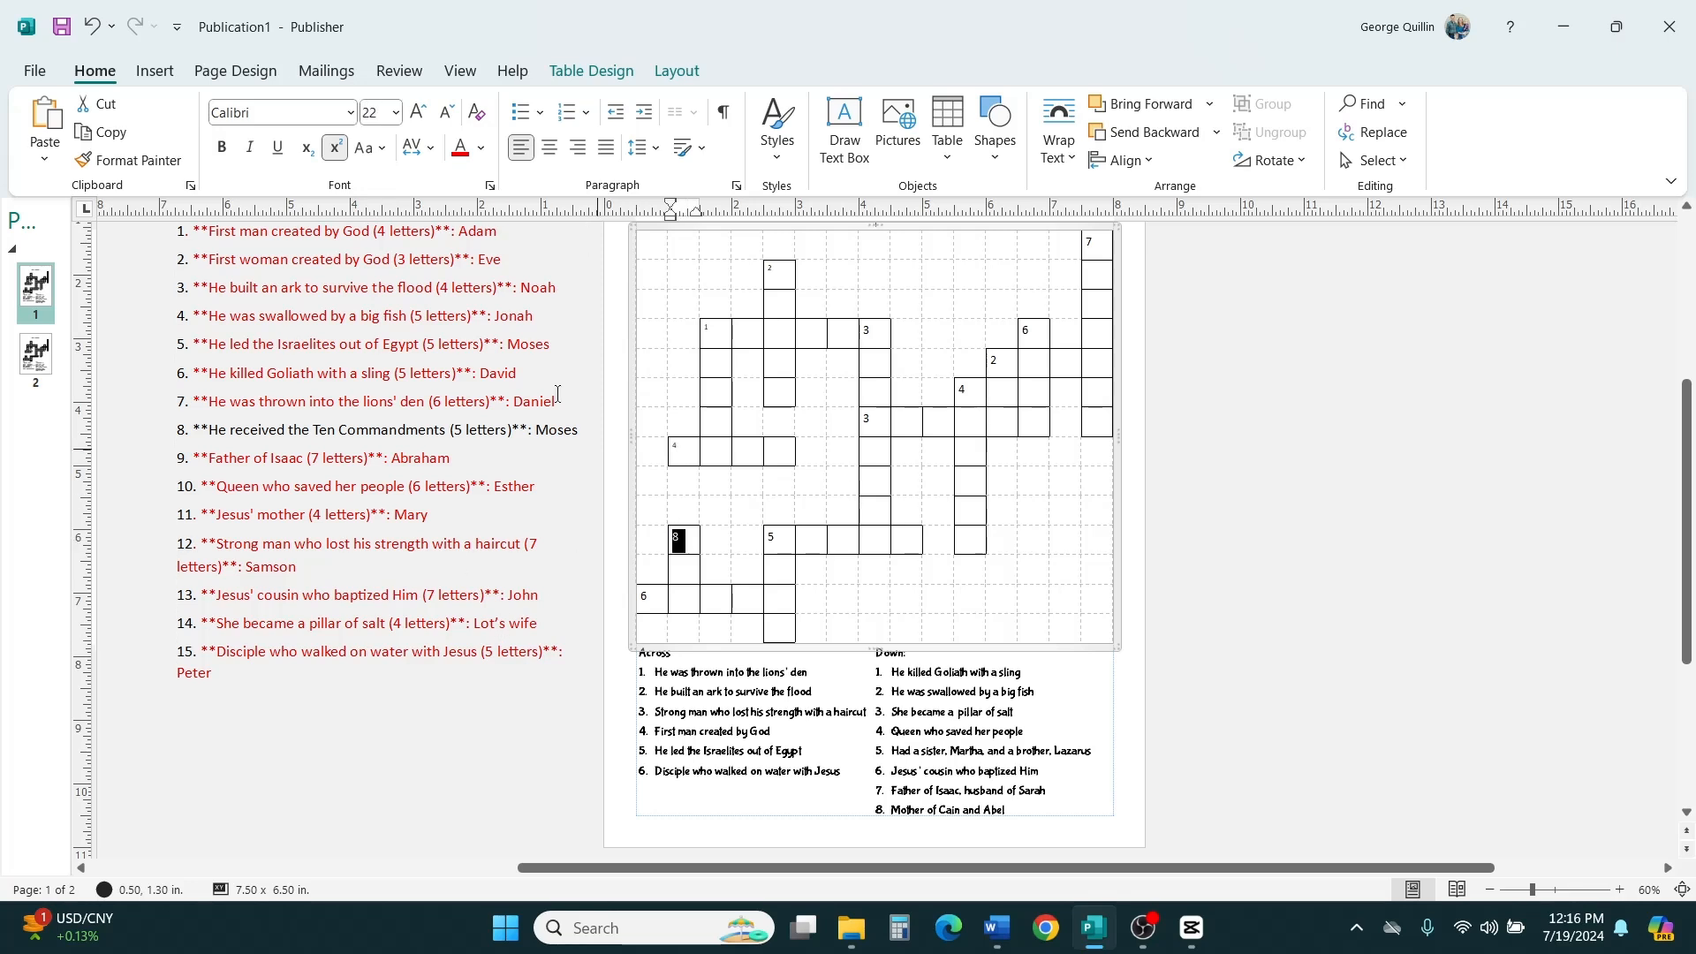
{"action": "left_click", "coordinate": [395, 112]}
{"action": "type", "text": "14"}
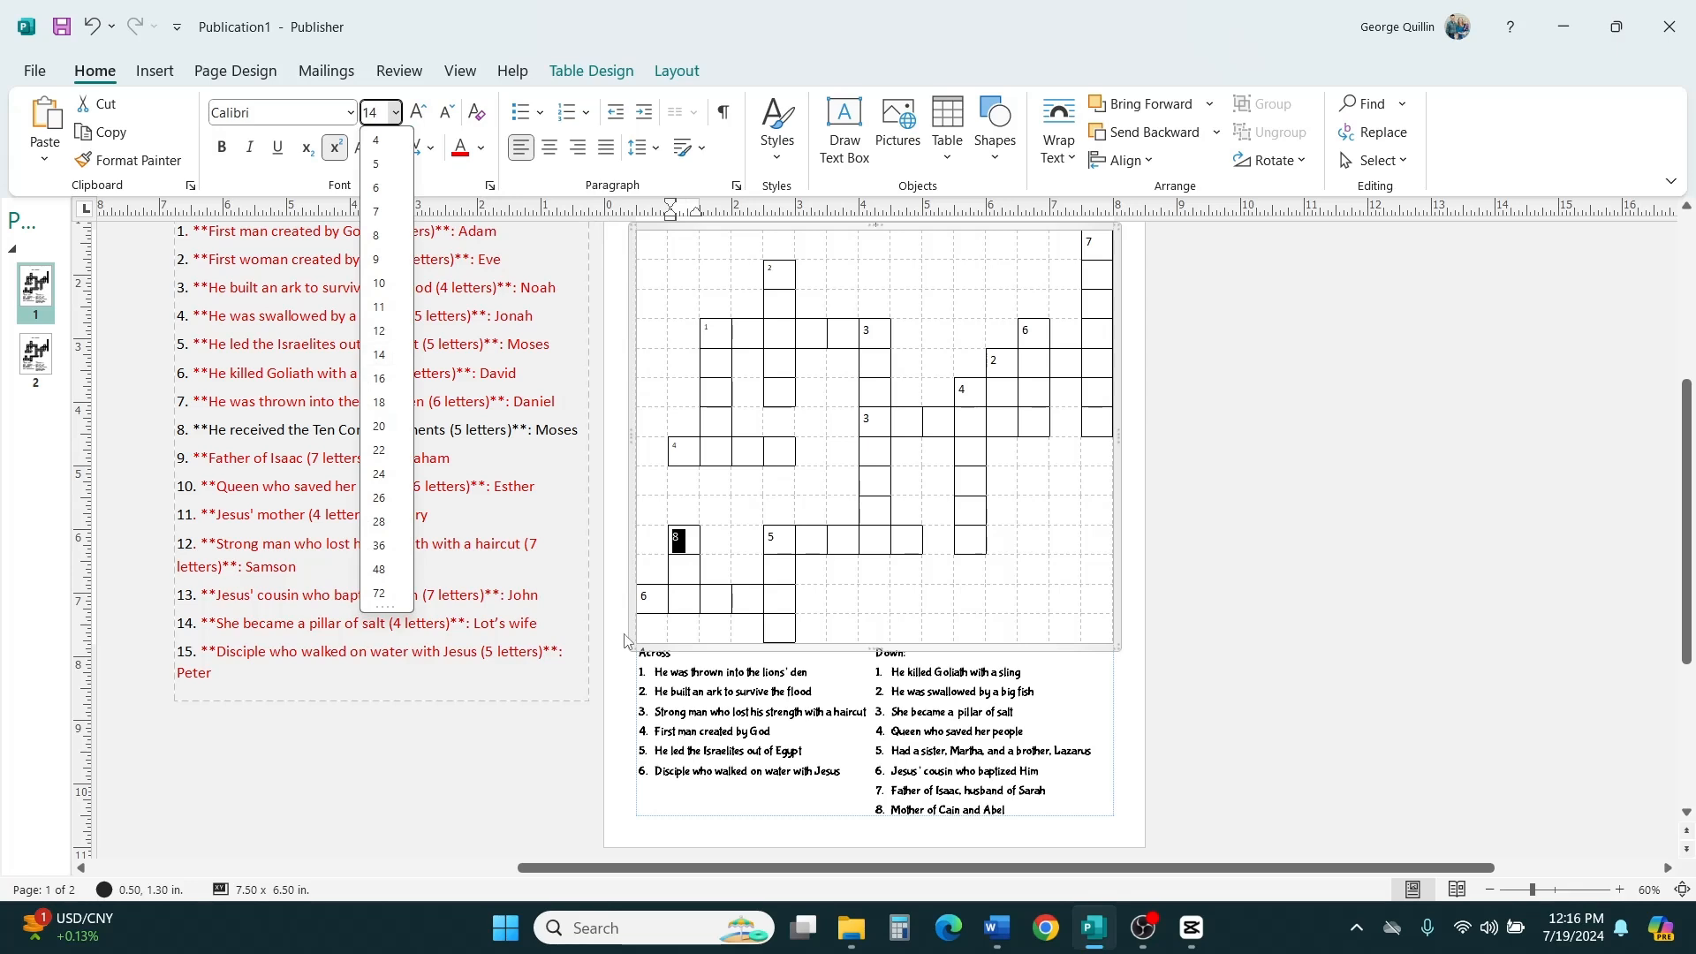
{"action": "left_click", "coordinate": [653, 600]}
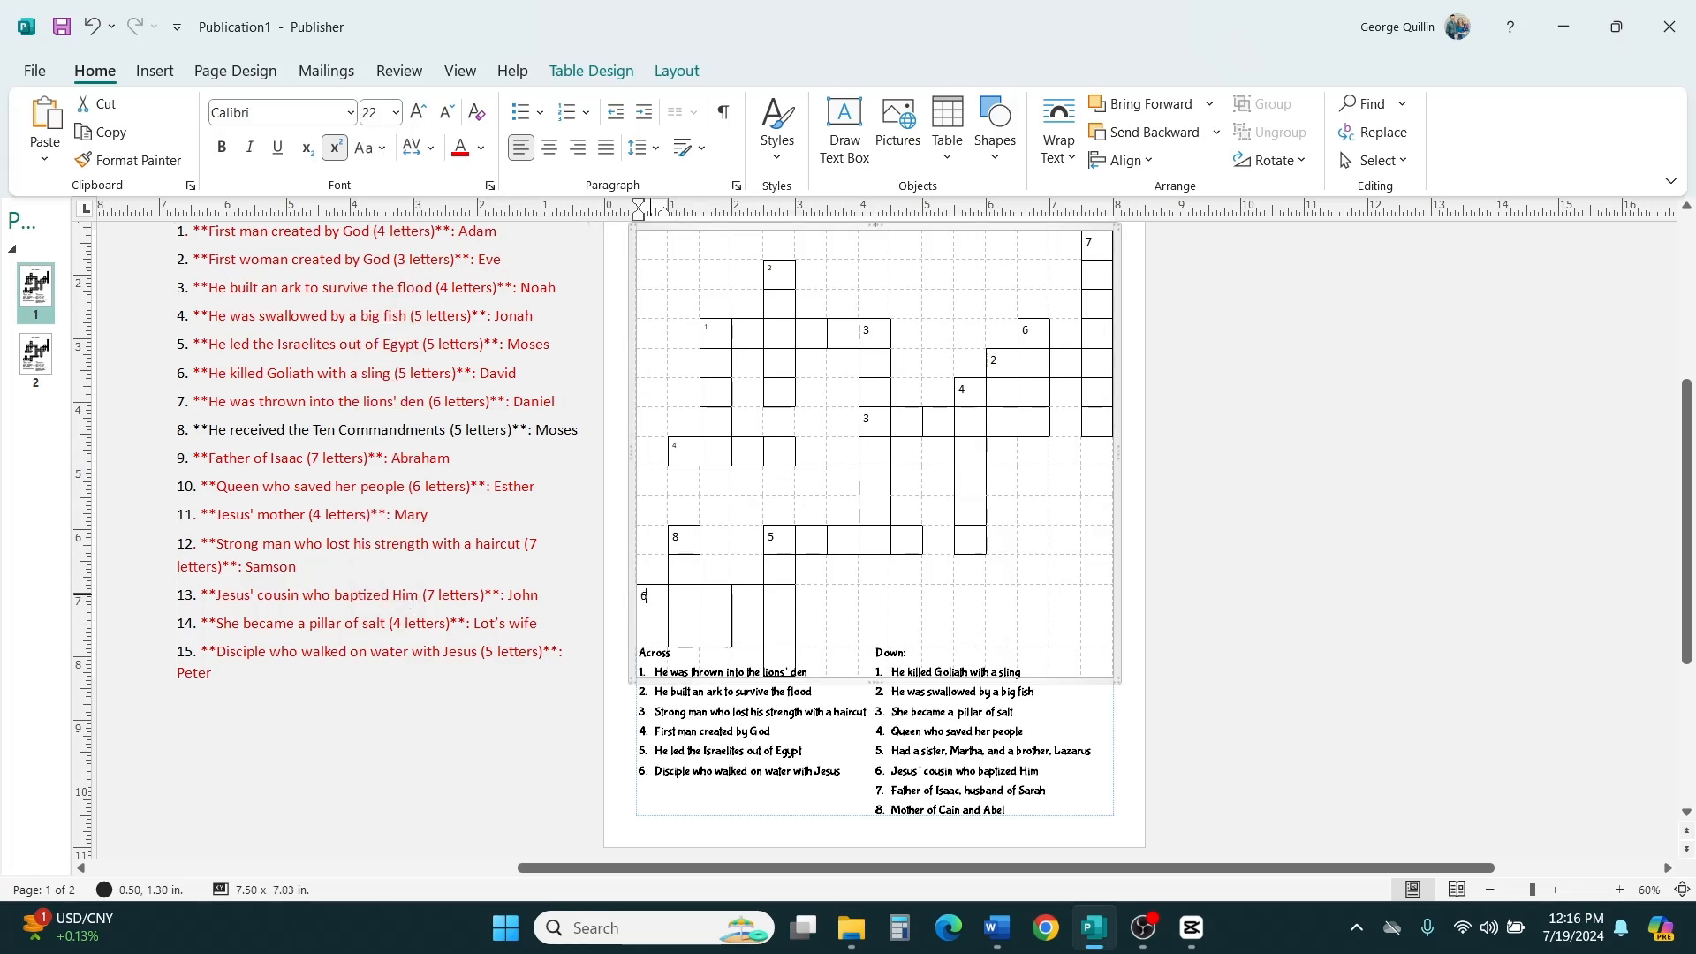
{"action": "key", "text": "BackSpace"}
{"action": "key", "text": "Delete"}
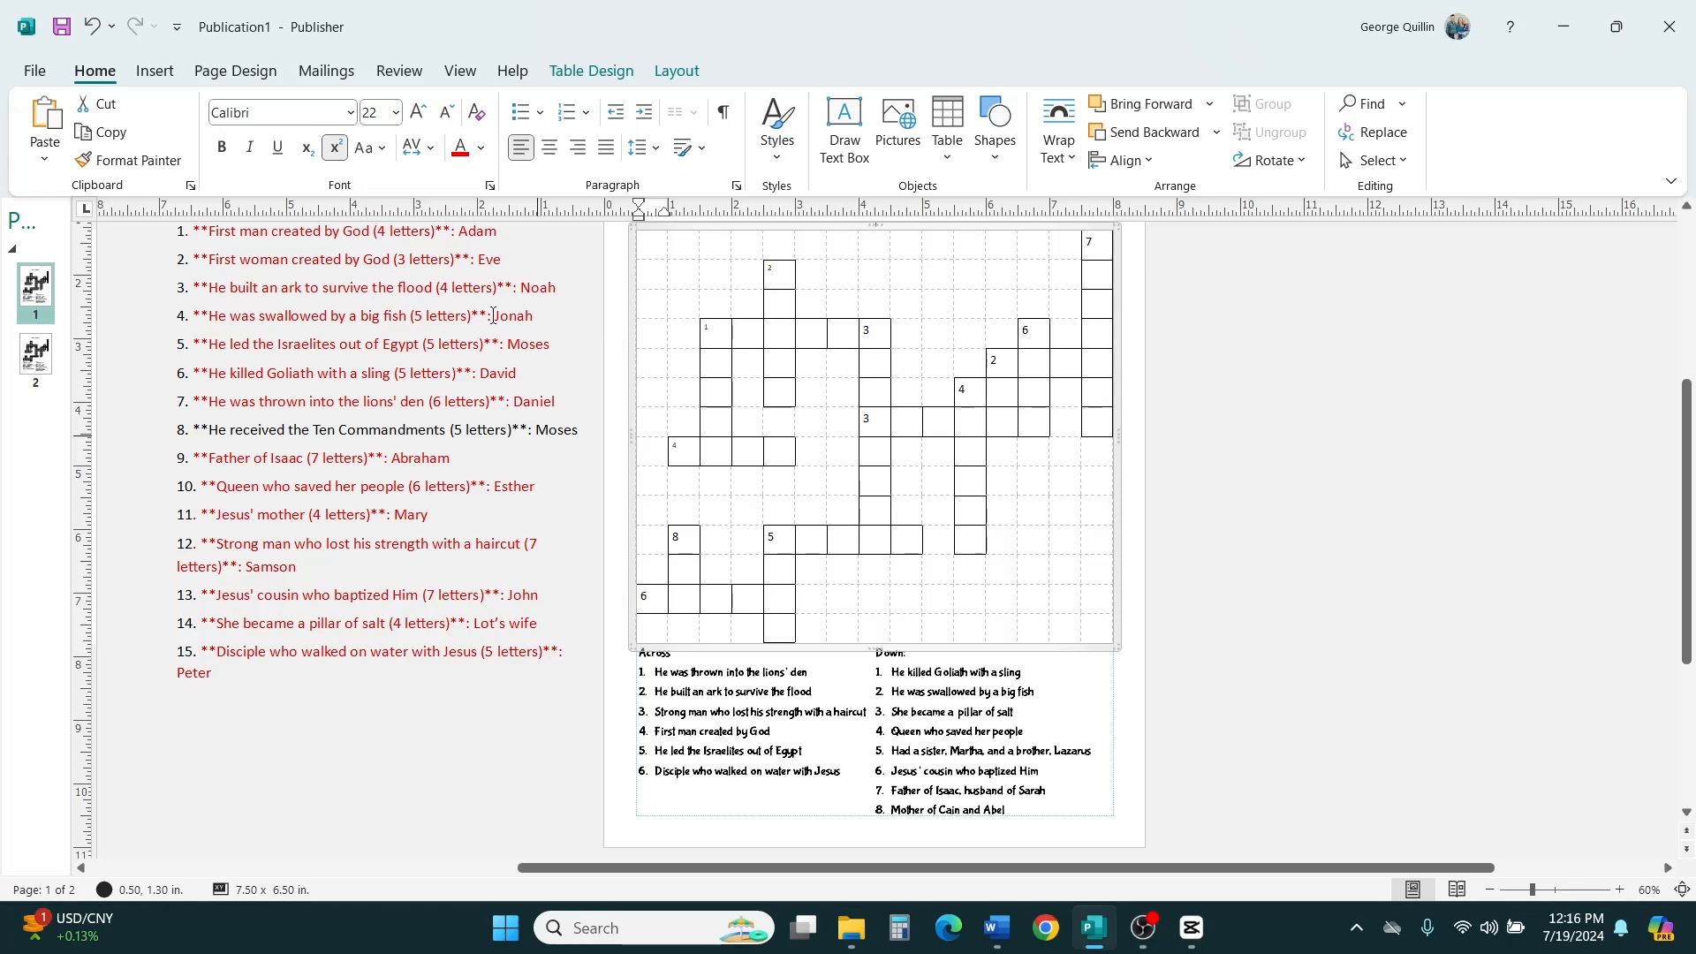
Reduce the font size of the number 6 in PETER's first square to 14.
{"action": "key", "text": "ctrl+a"}
{"action": "left_click", "coordinate": [444, 121]}
{"action": "left_click", "coordinate": [444, 121]}
{"action": "left_click", "coordinate": [444, 122]}
Set the font size of the number 5 in MOSES' first square to 14.
{"action": "left_click", "coordinate": [778, 541]}
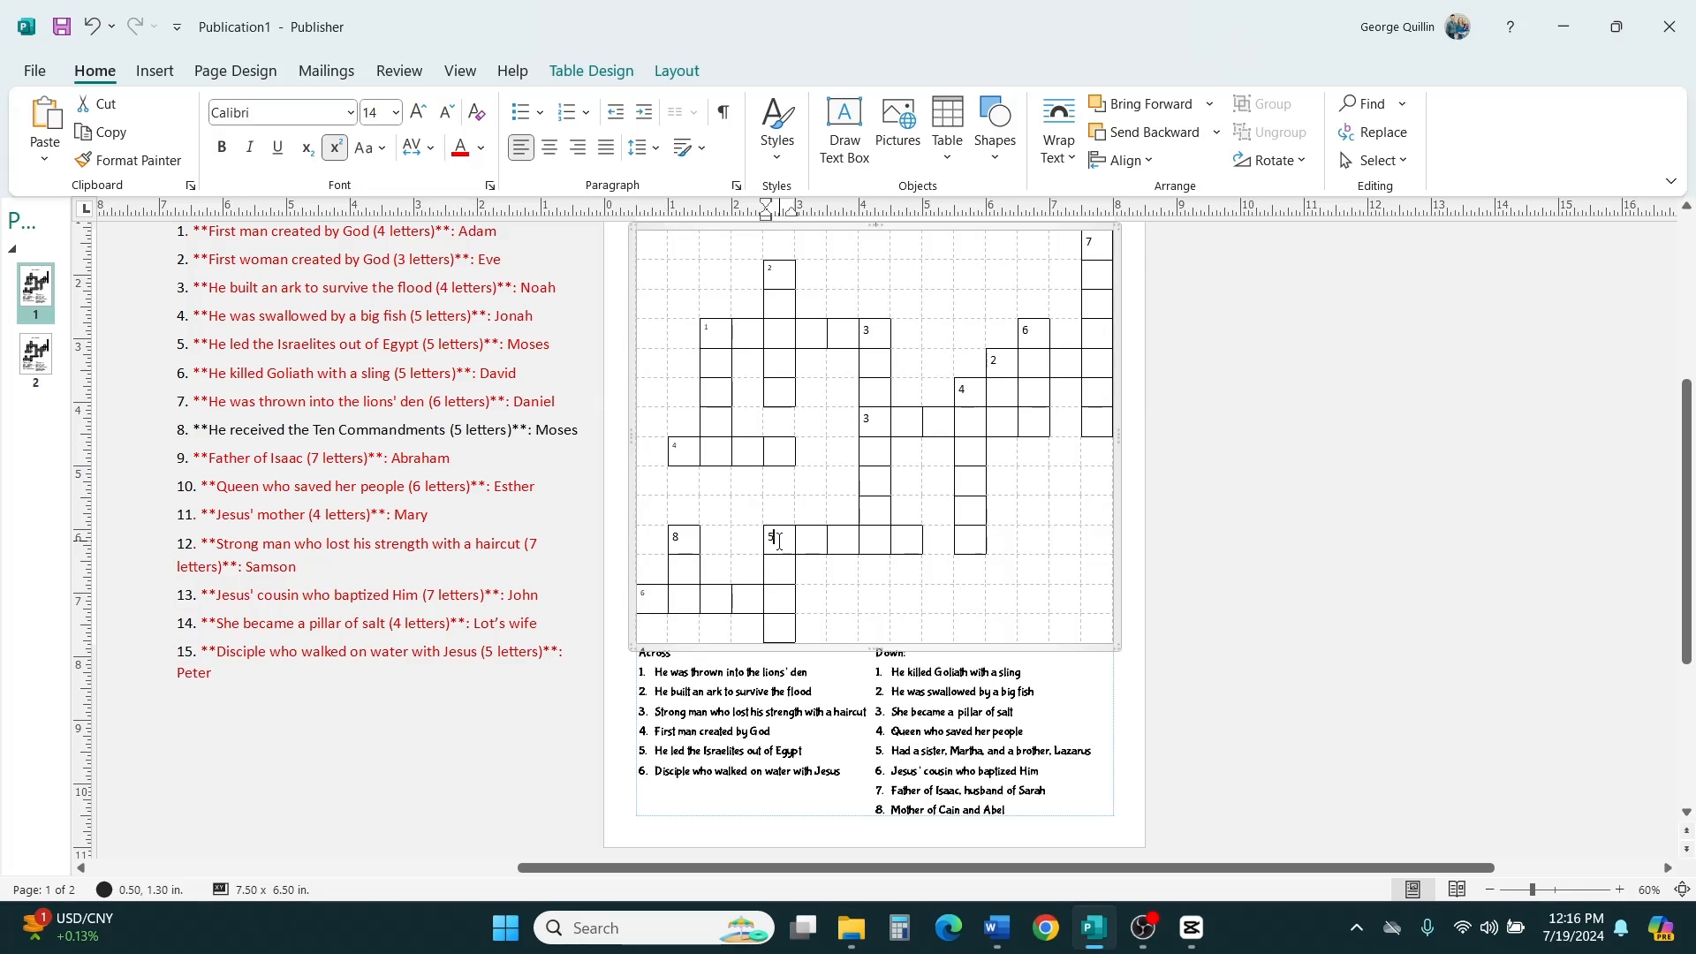
{"action": "double_click", "coordinate": [778, 540]}
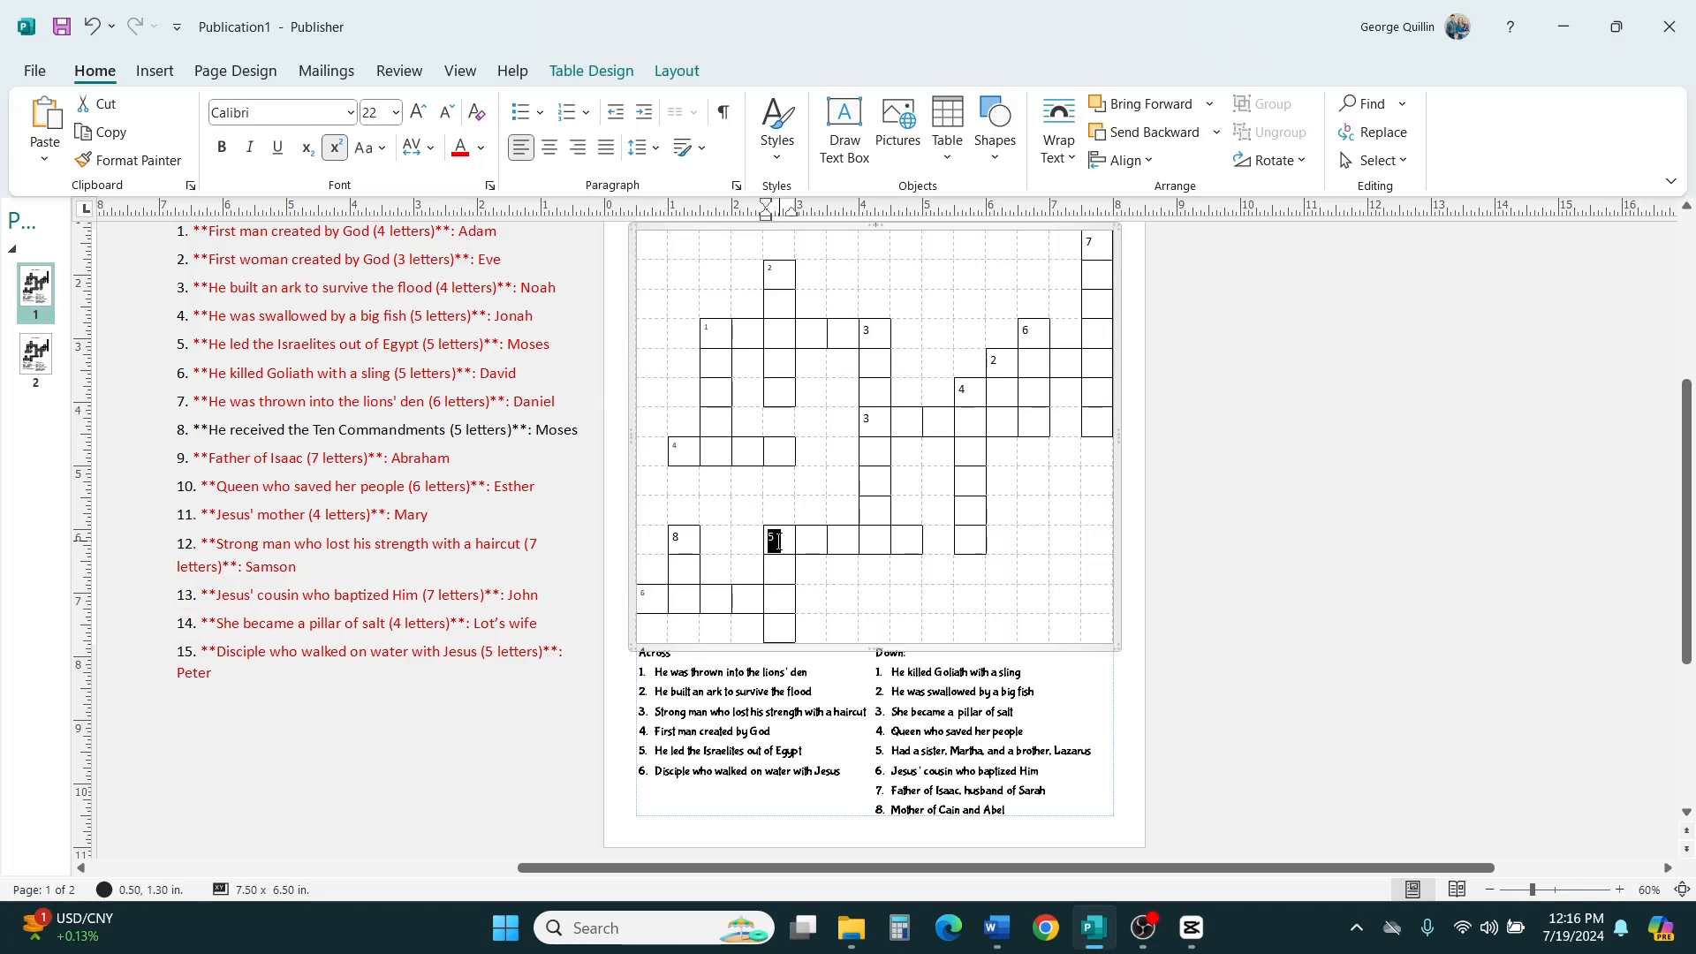
{"action": "left_click", "coordinate": [380, 119]}
{"action": "type", "text": "14"}
{"action": "key", "text": "Return"}
Set the font size of the number 8 in EVE's first square to 14.
{"action": "left_click", "coordinate": [675, 541]}
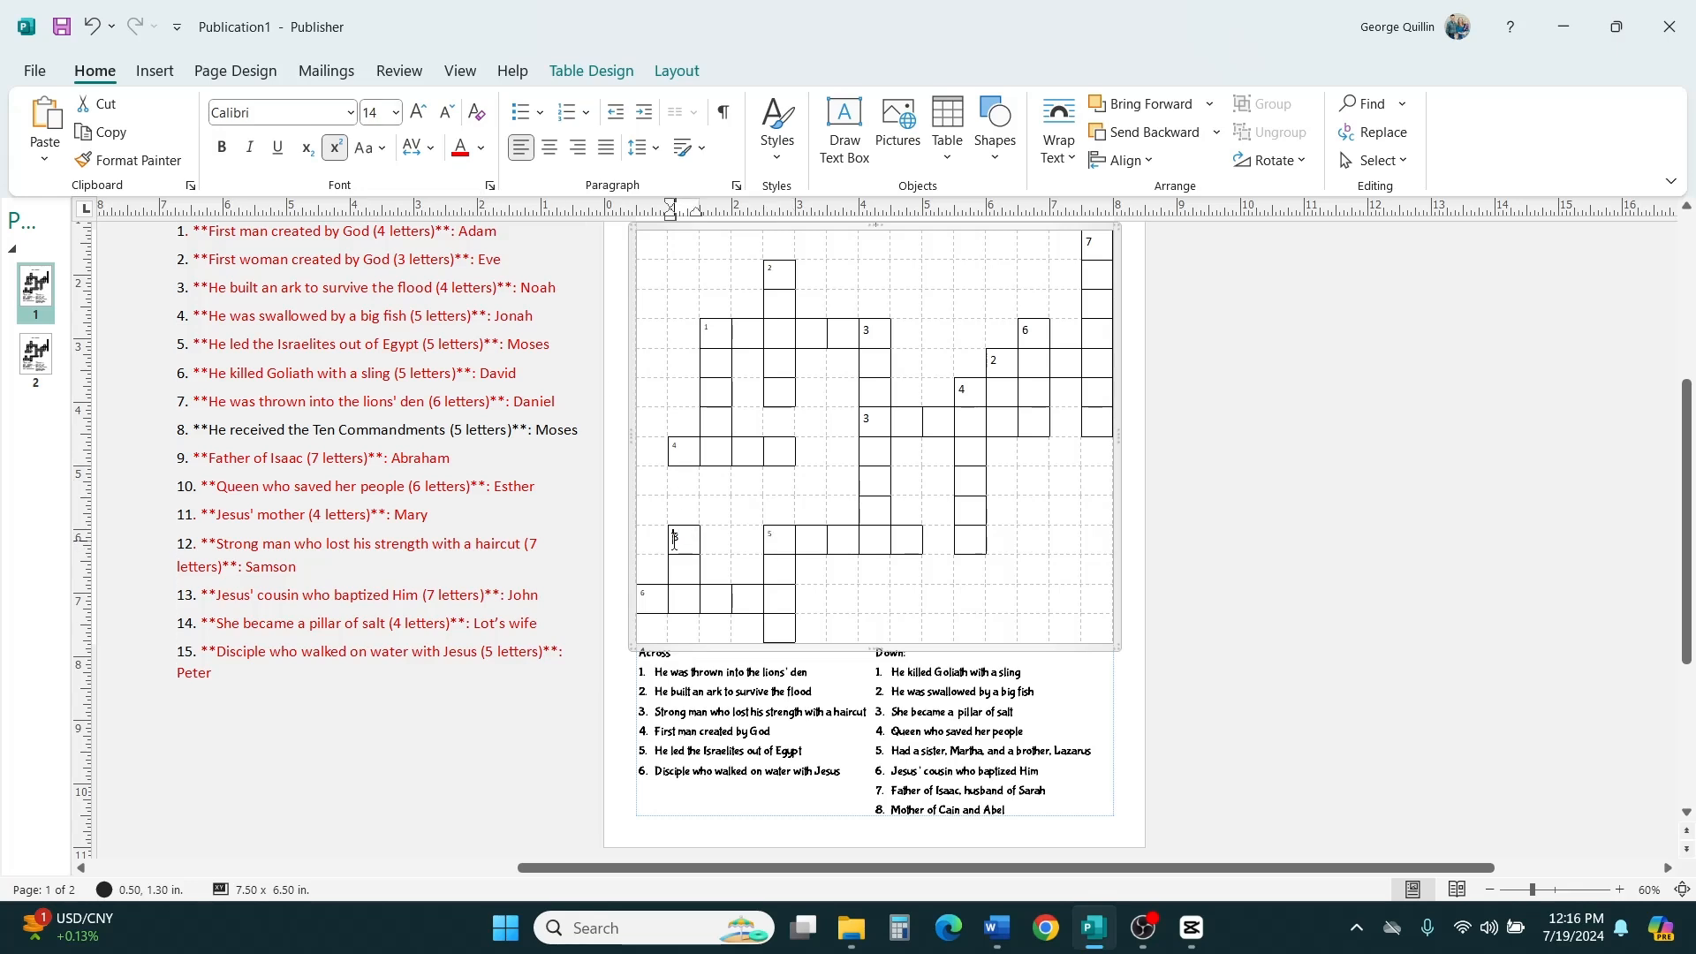
{"action": "double_click", "coordinate": [676, 539]}
{"action": "left_click", "coordinate": [375, 113]}
{"action": "type", "text": "14"}
{"action": "key", "text": "Return"}
Set the font size of the Across number 3 in SAMSON's first square to 14.
{"action": "left_click", "coordinate": [871, 423]}
{"action": "left_click", "coordinate": [376, 112]}
{"action": "type", "text": "14"}
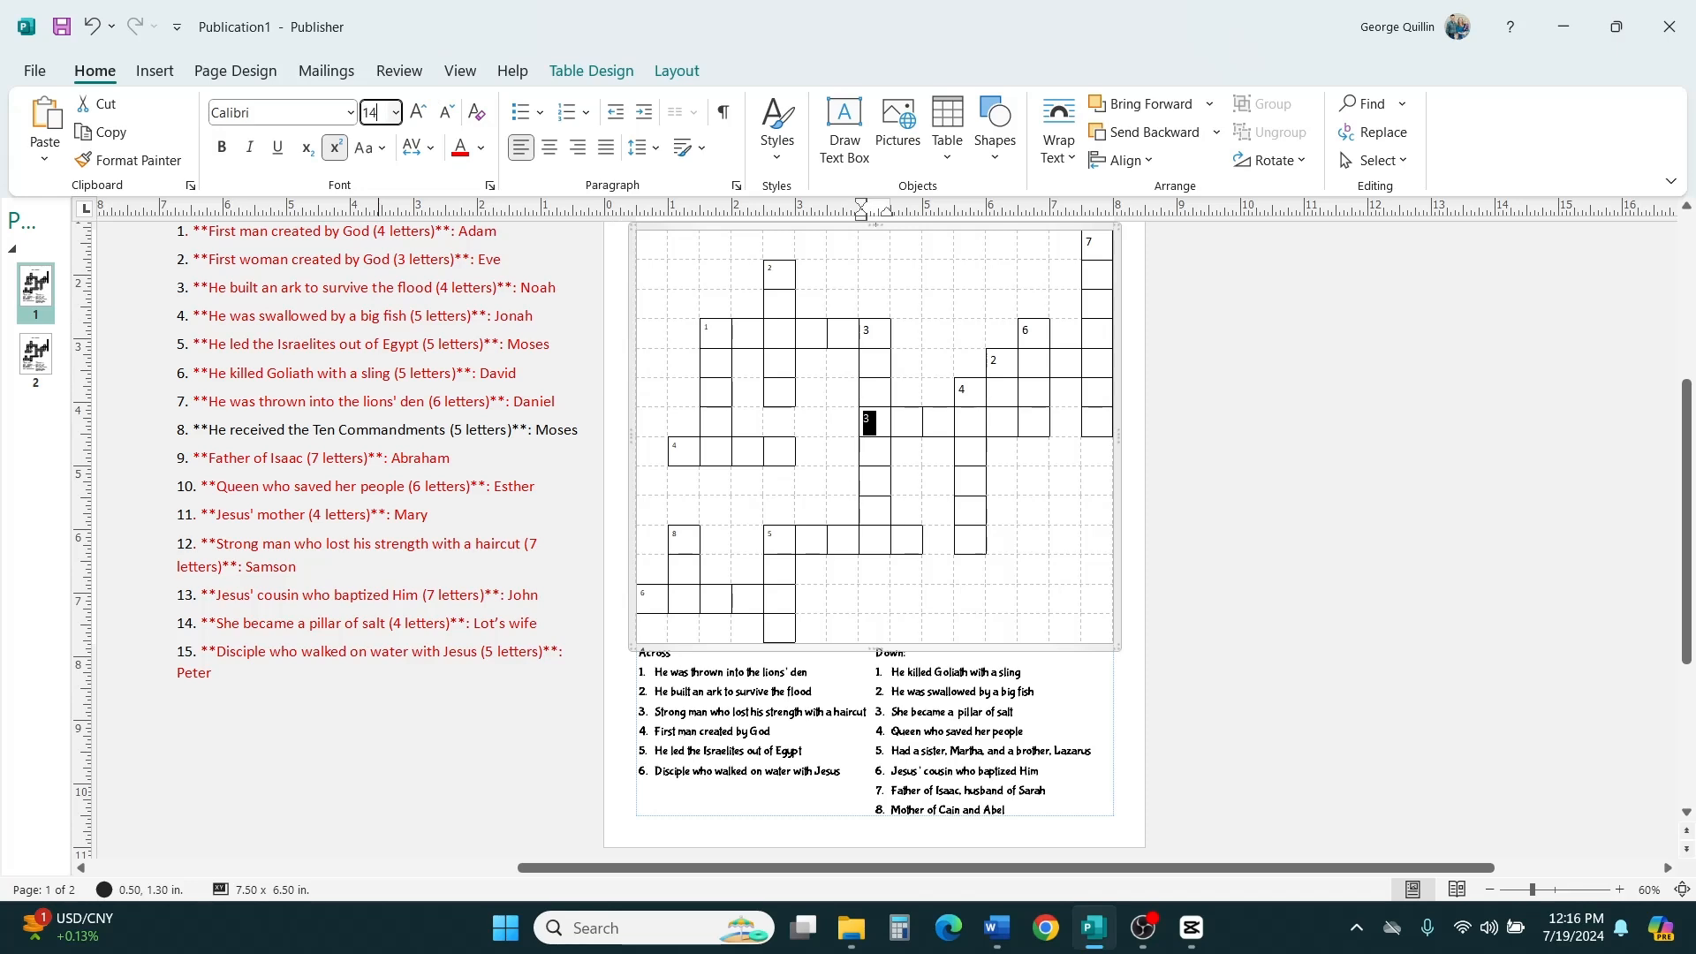
{"action": "key", "text": "Return"}
Set the font size of the Down number 3 in the first square of LOT'S WIFE to 14.
{"action": "left_click", "coordinate": [879, 335]}
{"action": "double_click", "coordinate": [878, 335]}
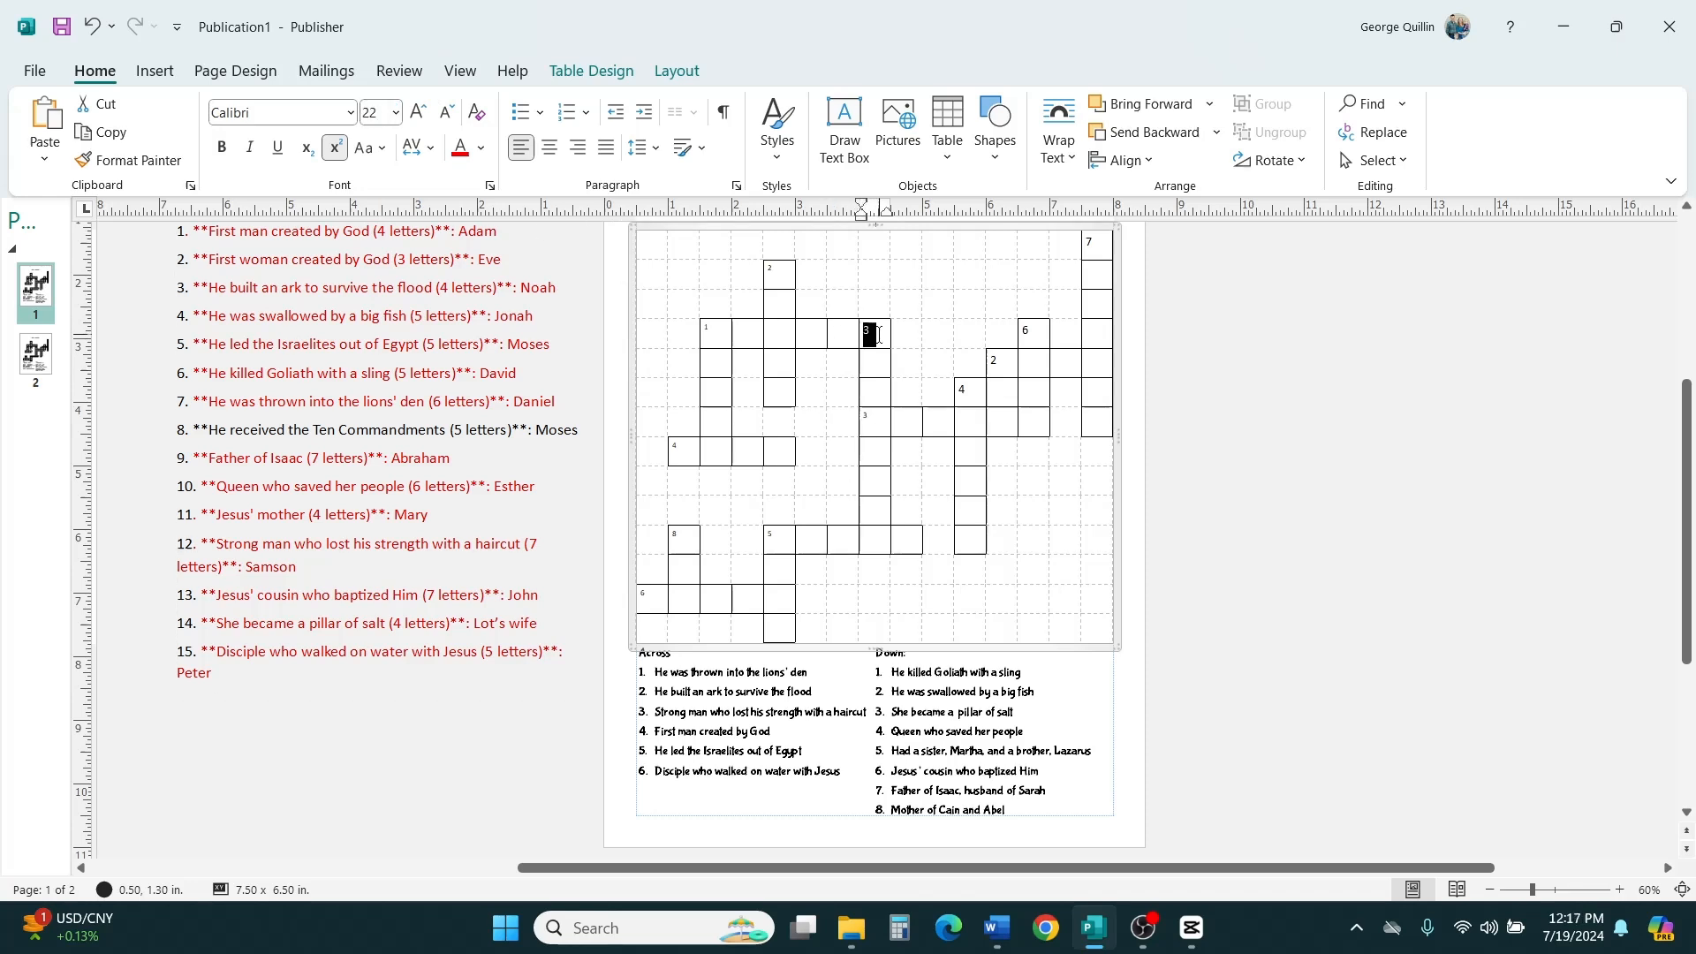
{"action": "left_click", "coordinate": [375, 112]}
{"action": "type", "text": "14"}
{"action": "key", "text": "Return"}
Set the font size of the Down number 4 in ESTHER's first square to 14.
{"action": "left_click", "coordinate": [972, 400]}
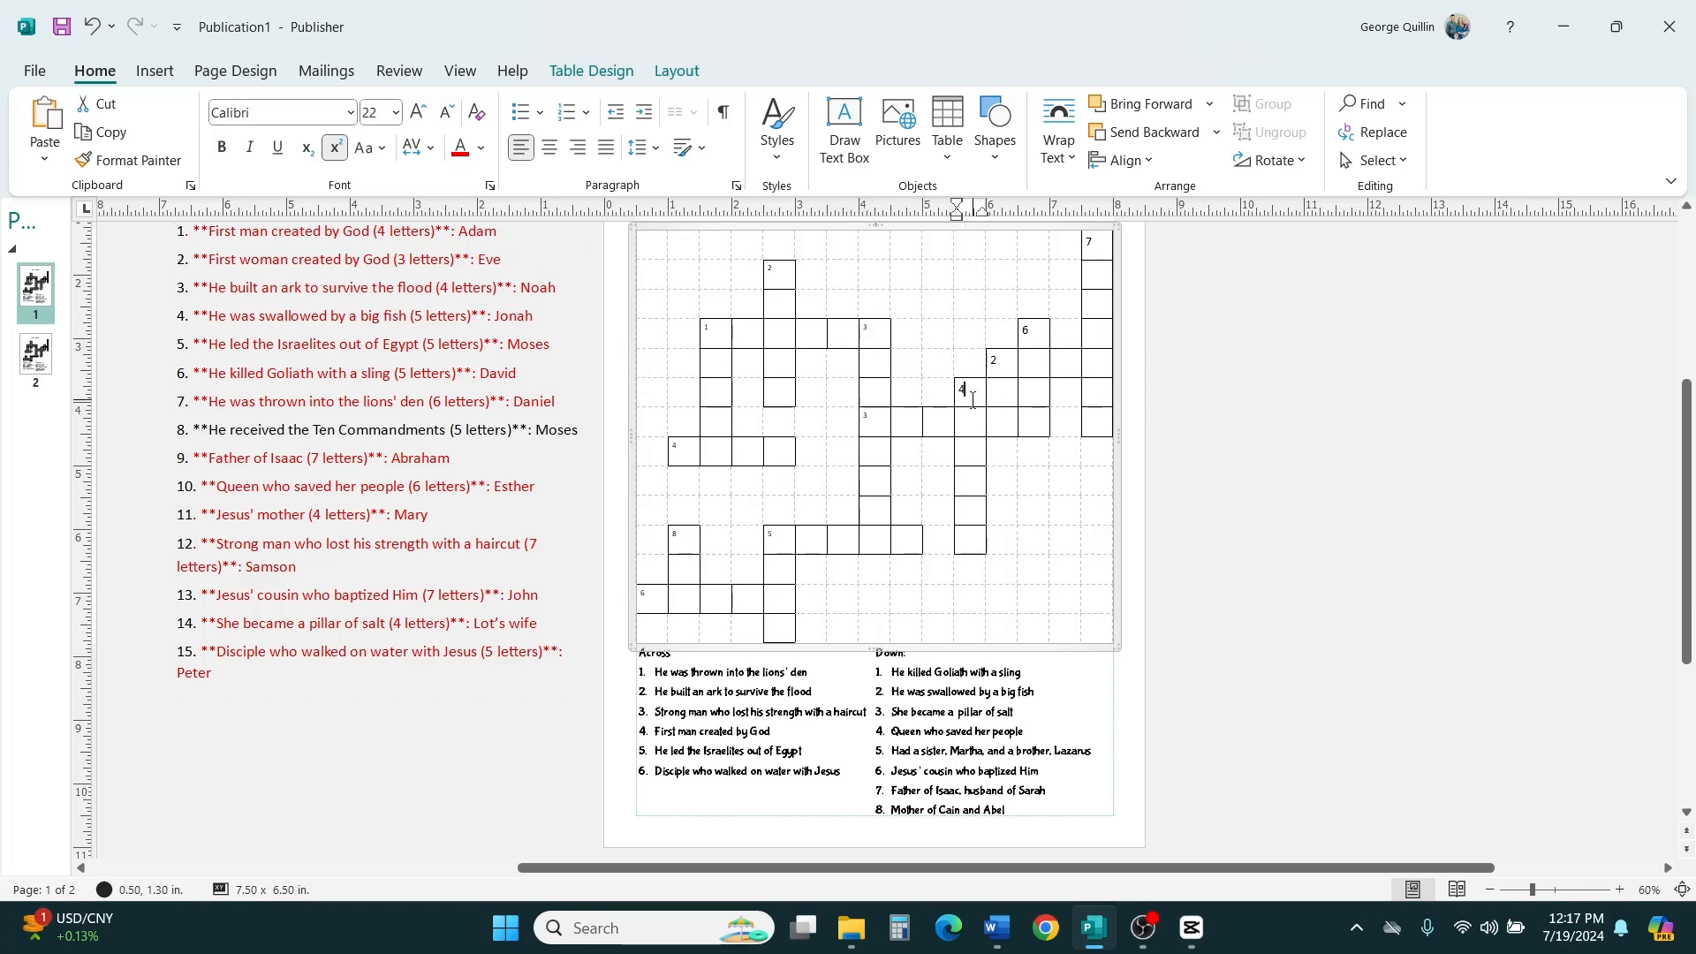
{"action": "double_click", "coordinate": [966, 393]}
{"action": "left_click", "coordinate": [375, 112]}
{"action": "type", "text": "14"}
{"action": "key", "text": "Return"}
Set the font size of the Across number 2 in NOAH's first square to 14.
{"action": "left_click", "coordinate": [1005, 364]}
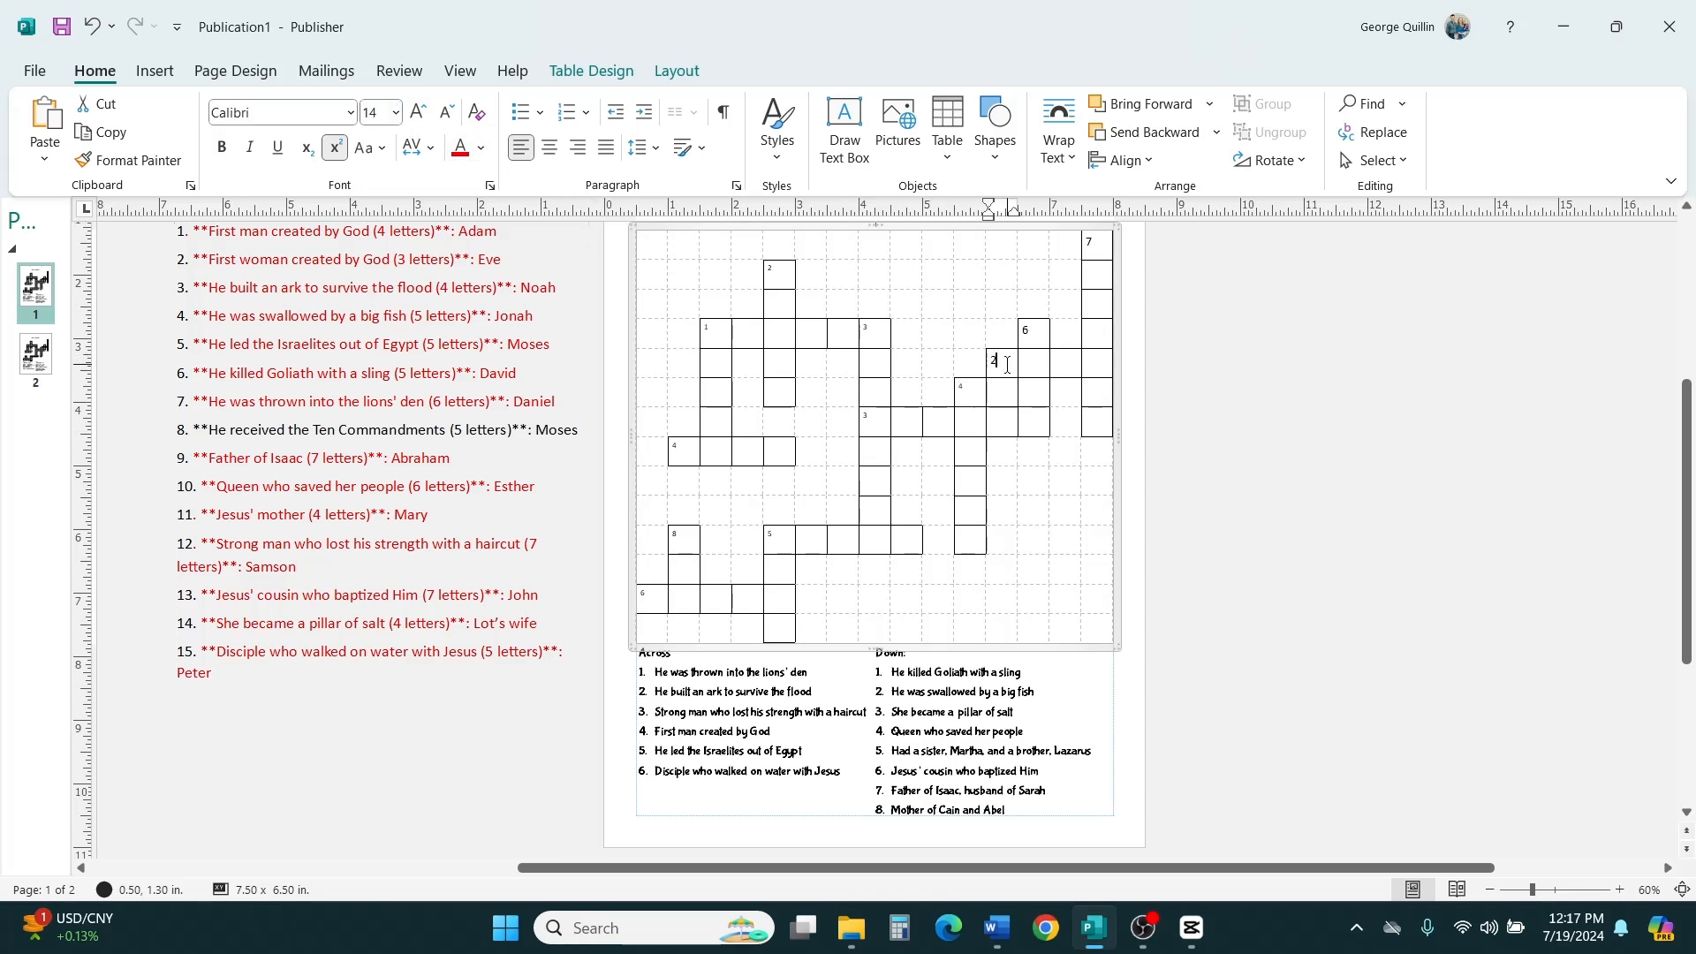
{"action": "double_click", "coordinate": [1007, 364]}
{"action": "type", "text": "14"}
{"action": "key", "text": "Return"}
Set the font size of the Down number 6 in JOHN's first square to 14.
{"action": "left_click_drag", "start_coordinate": [1024, 332], "coordinate": [1038, 337]}
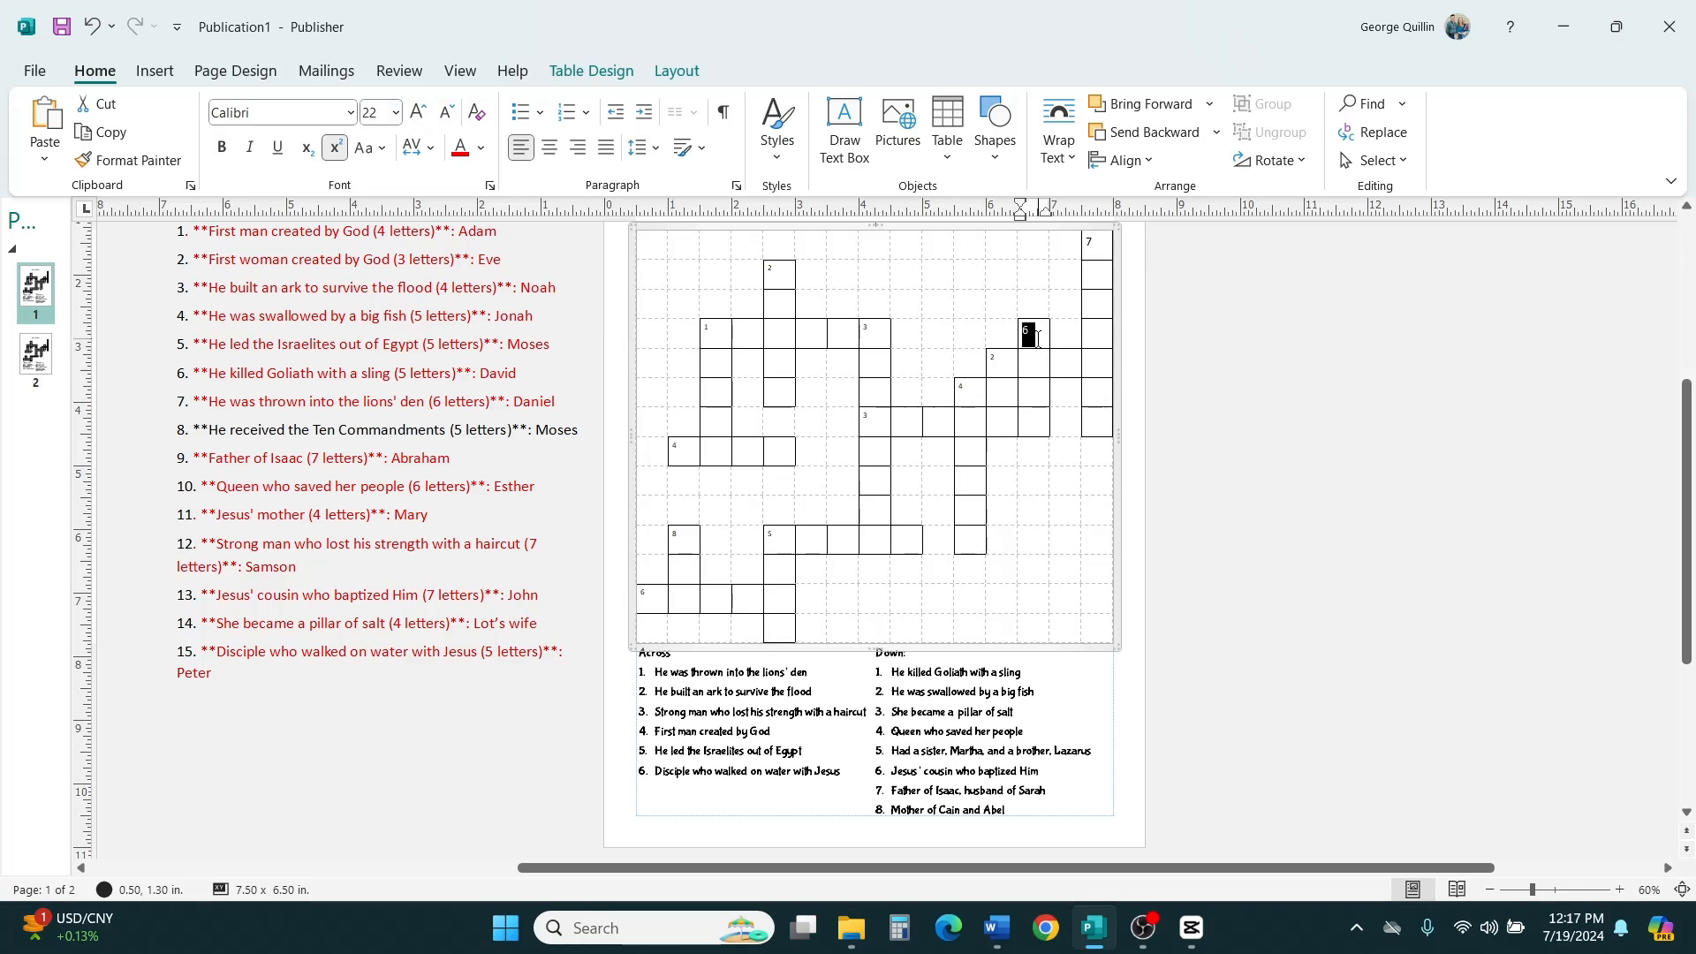
{"action": "left_click", "coordinate": [384, 112]}
{"action": "type", "text": "14"}
{"action": "key", "text": "Return"}
Set the font size of the number 7 in ABRAHAM's first square to 14 and deselect the table.
{"action": "left_click", "coordinate": [1104, 244]}
{"action": "left_click_drag", "start_coordinate": [1104, 244], "coordinate": [1084, 244]}
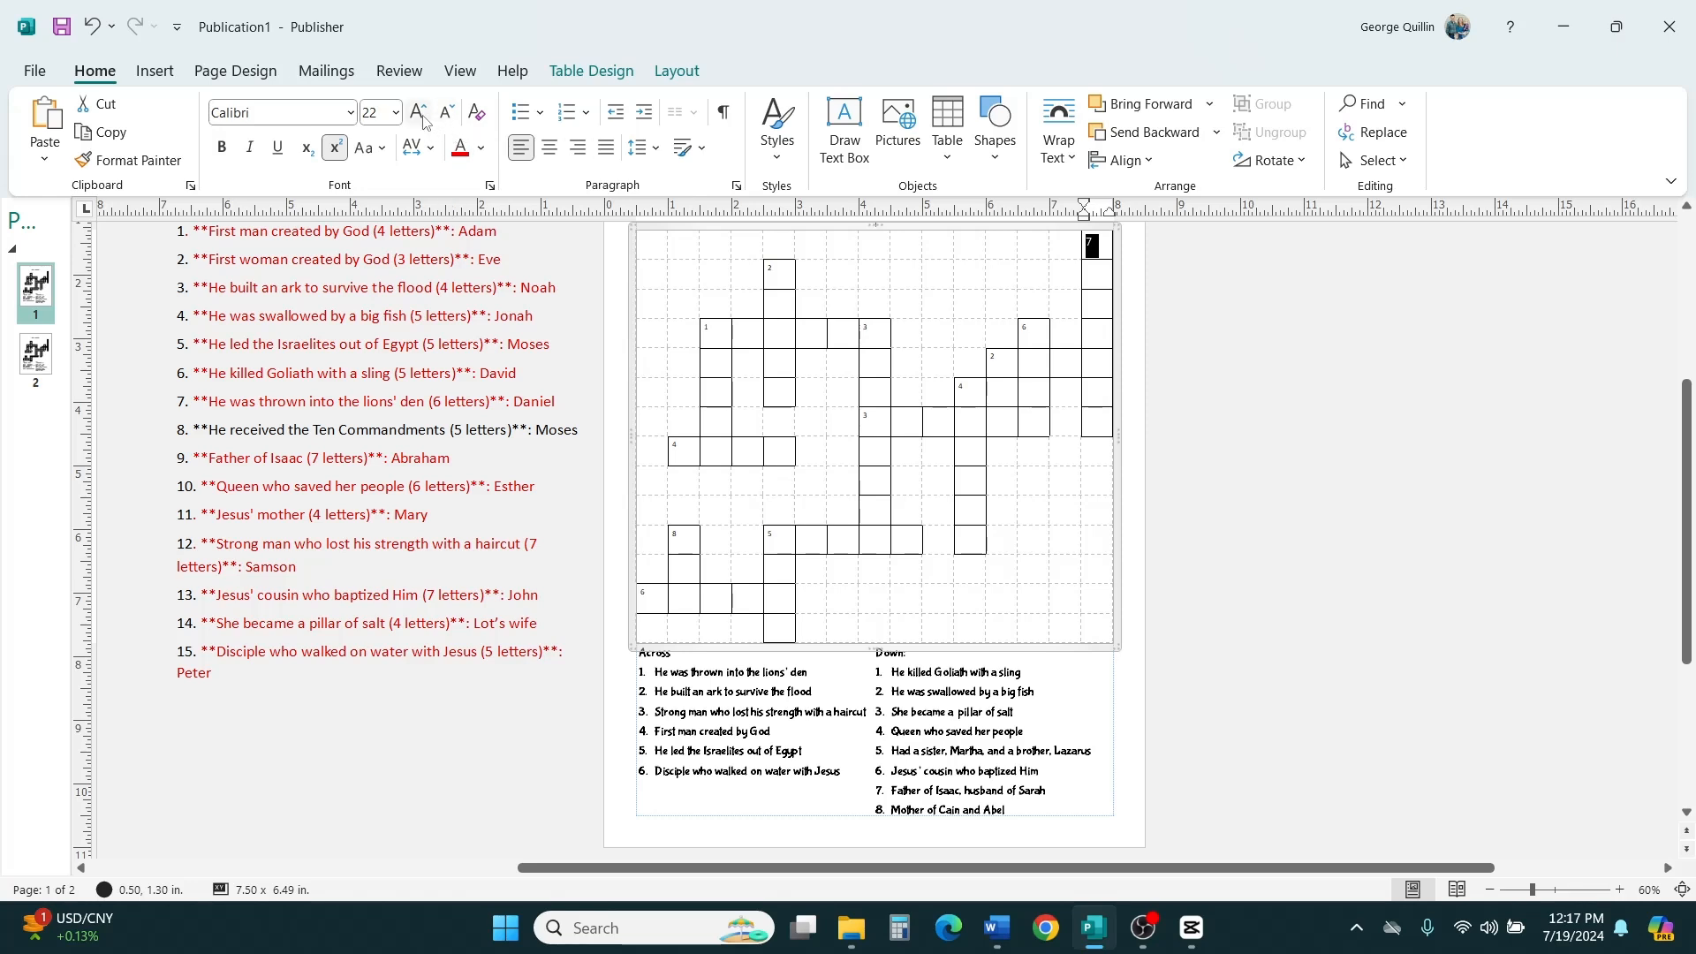
{"action": "left_click", "coordinate": [381, 113]}
{"action": "type", "text": "14"}
{"action": "key", "text": "Return"}
{"action": "left_click", "coordinate": [1339, 419]}
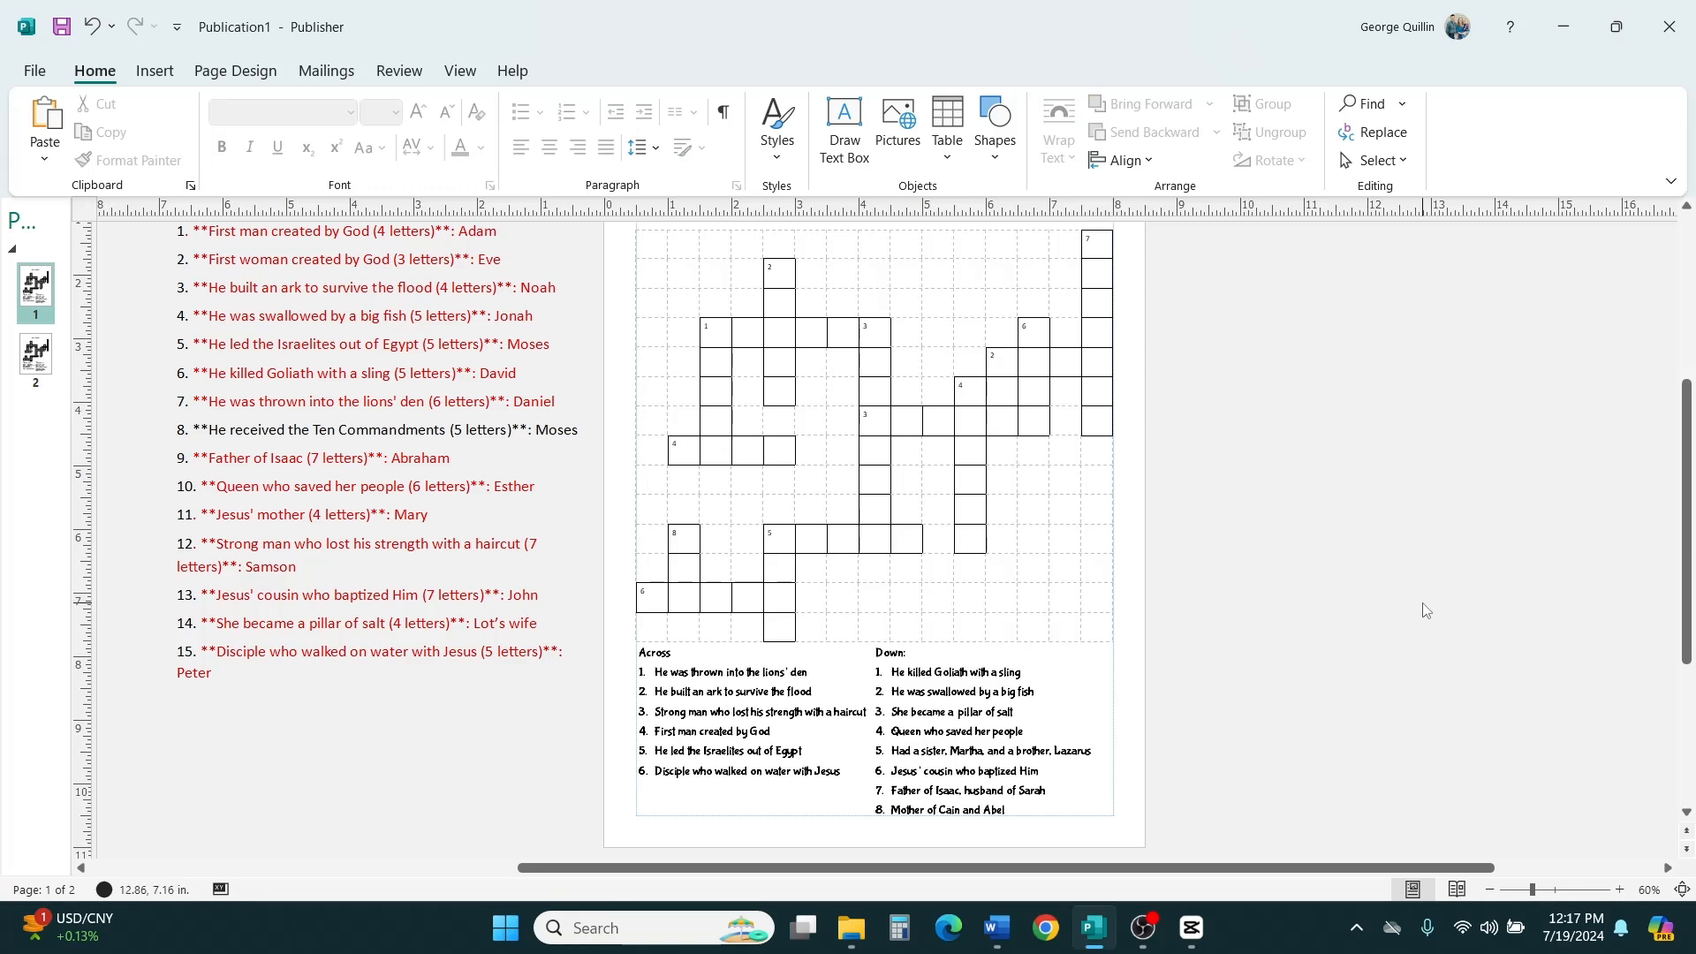
Hide the dashed table gridlines of the crossword so only the bordered answer squares show, and deselect the table.
{"action": "left_click", "coordinate": [1515, 890]}
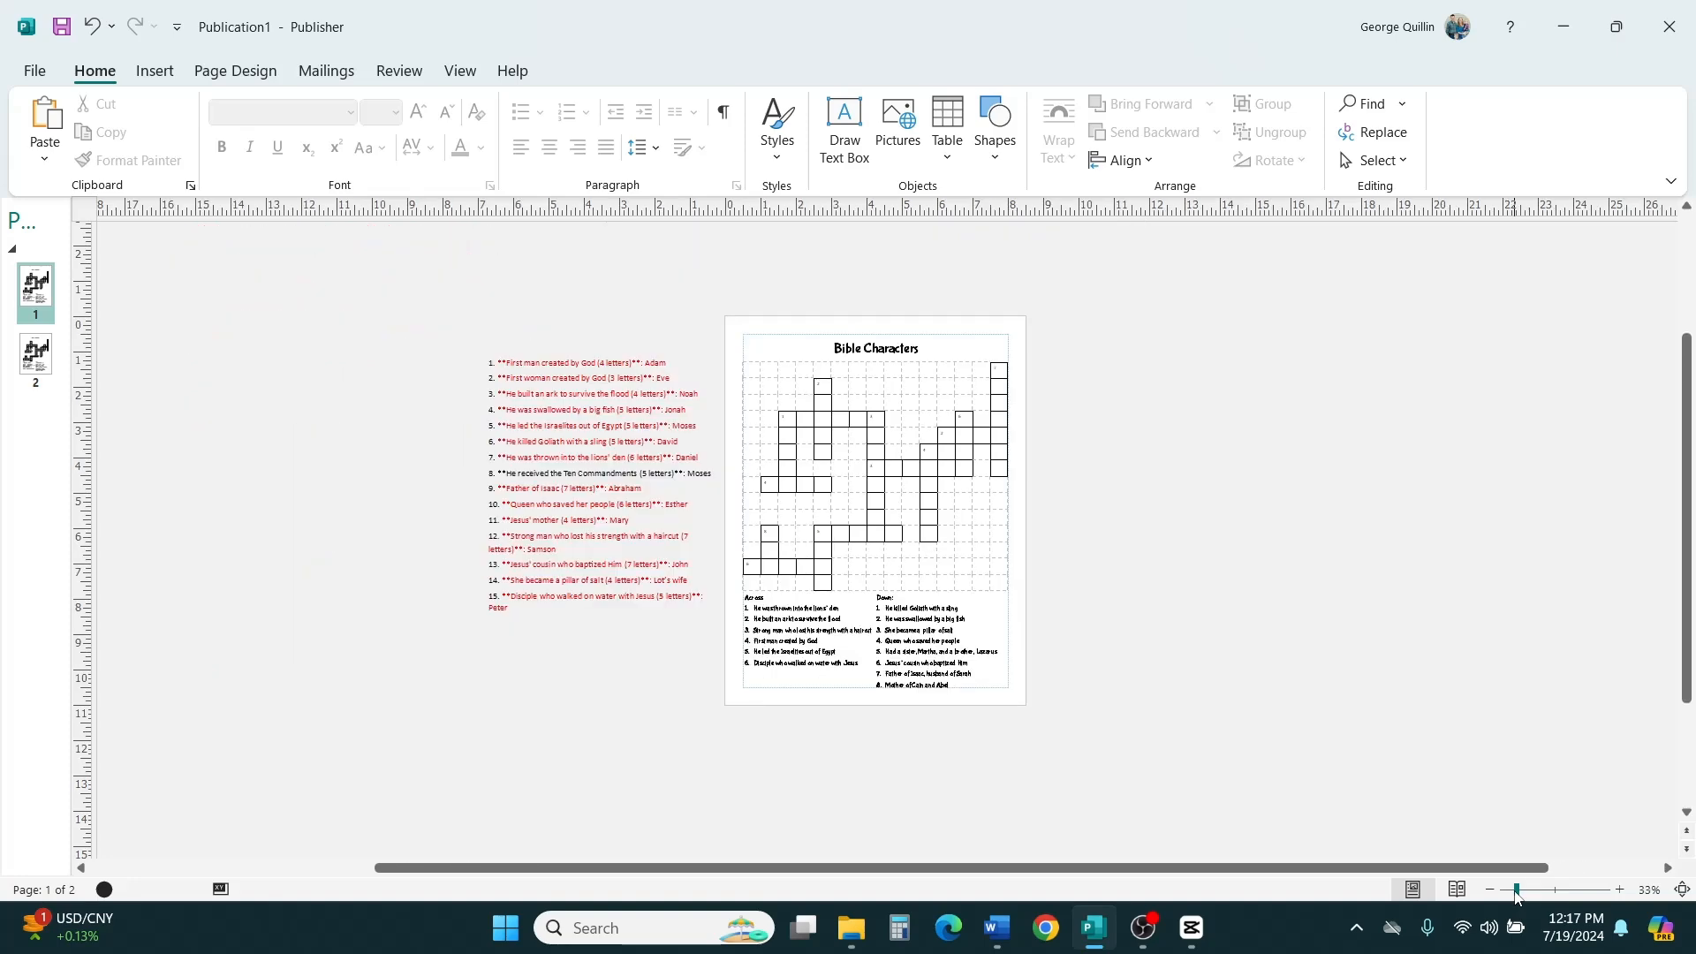
{"action": "left_click", "coordinate": [1533, 892]}
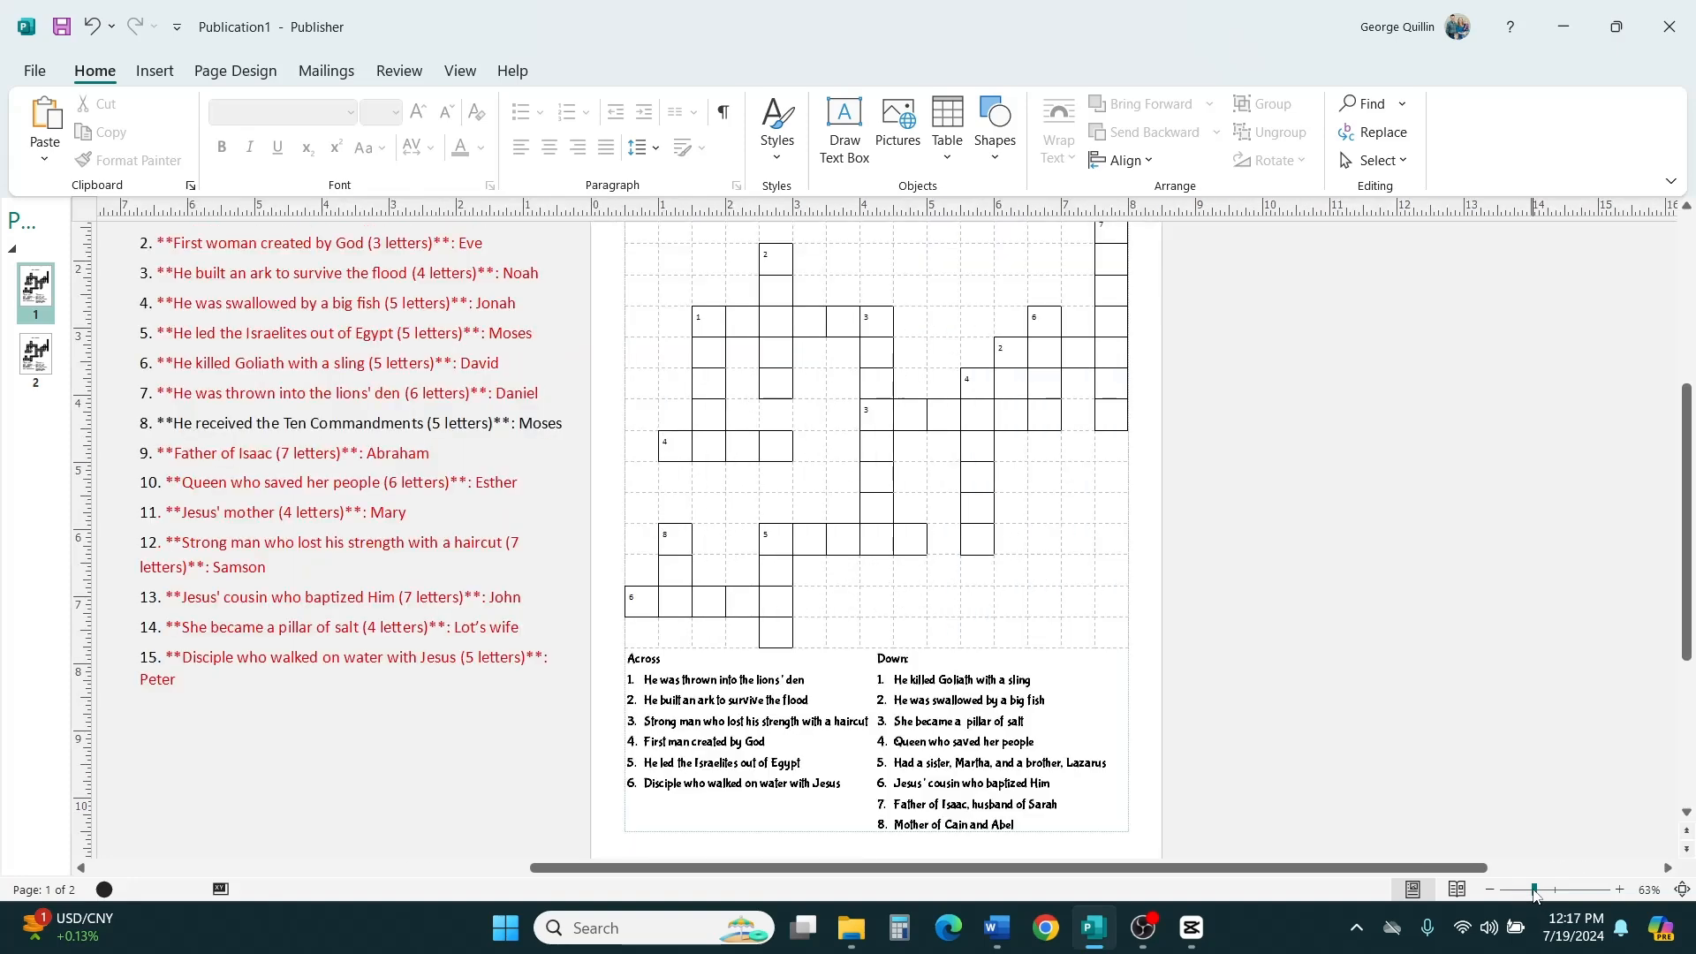
{"action": "left_click", "coordinate": [1526, 891]}
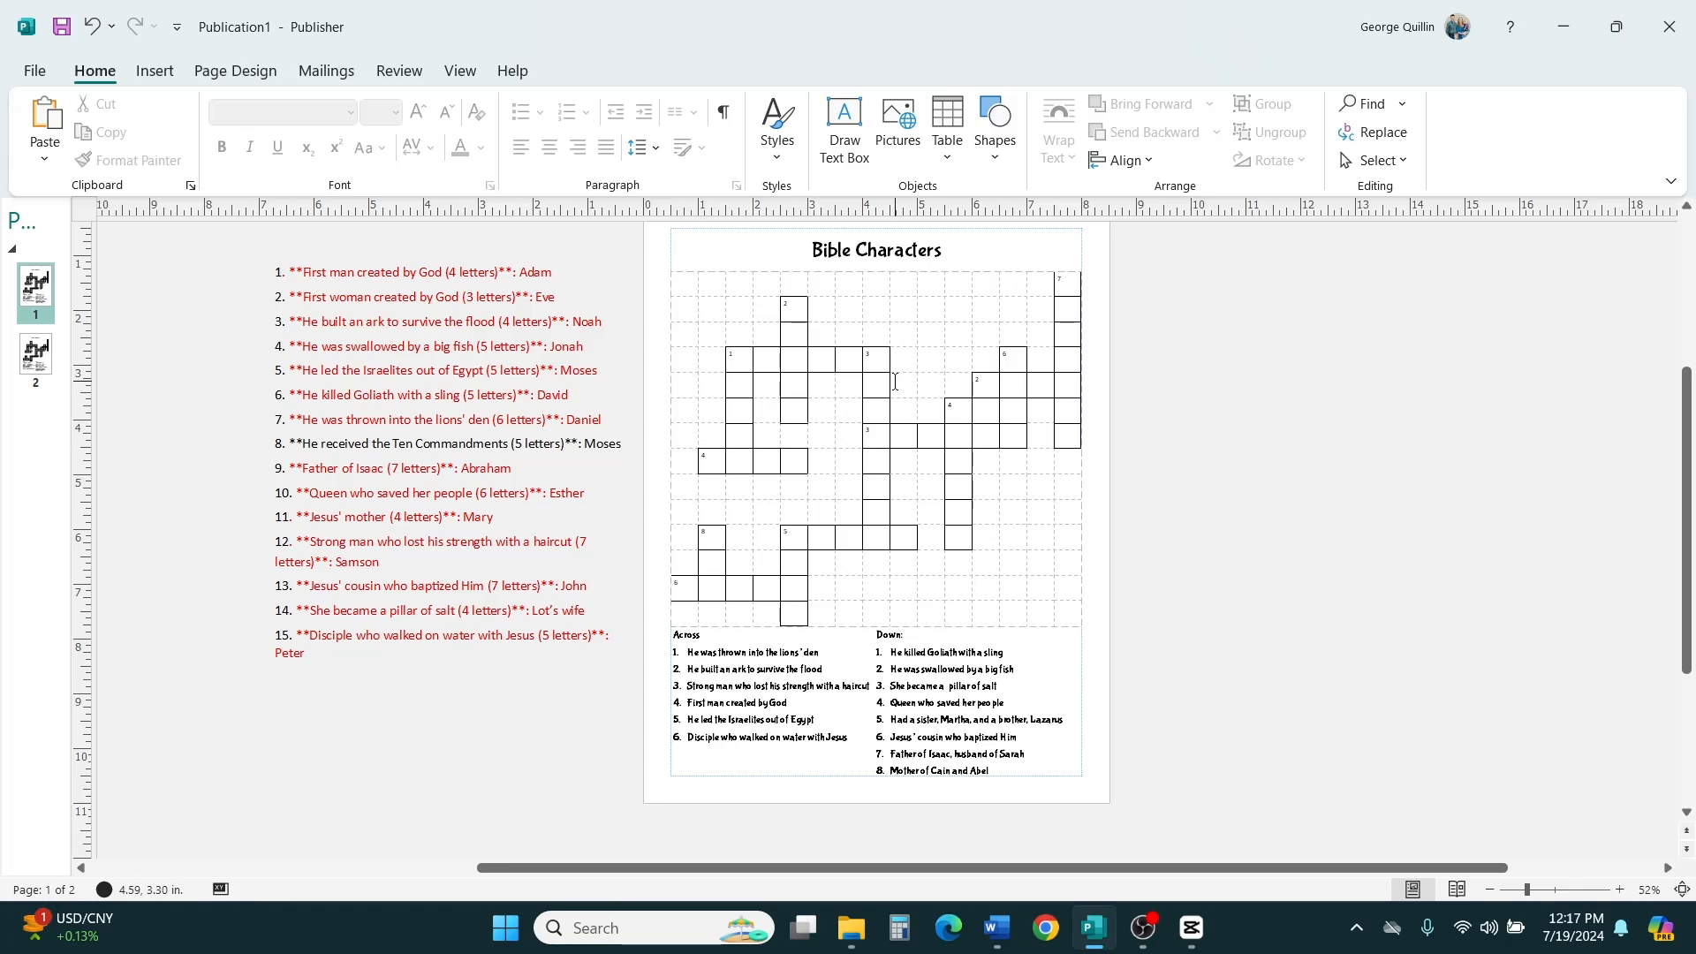
{"action": "left_click", "coordinate": [684, 292]}
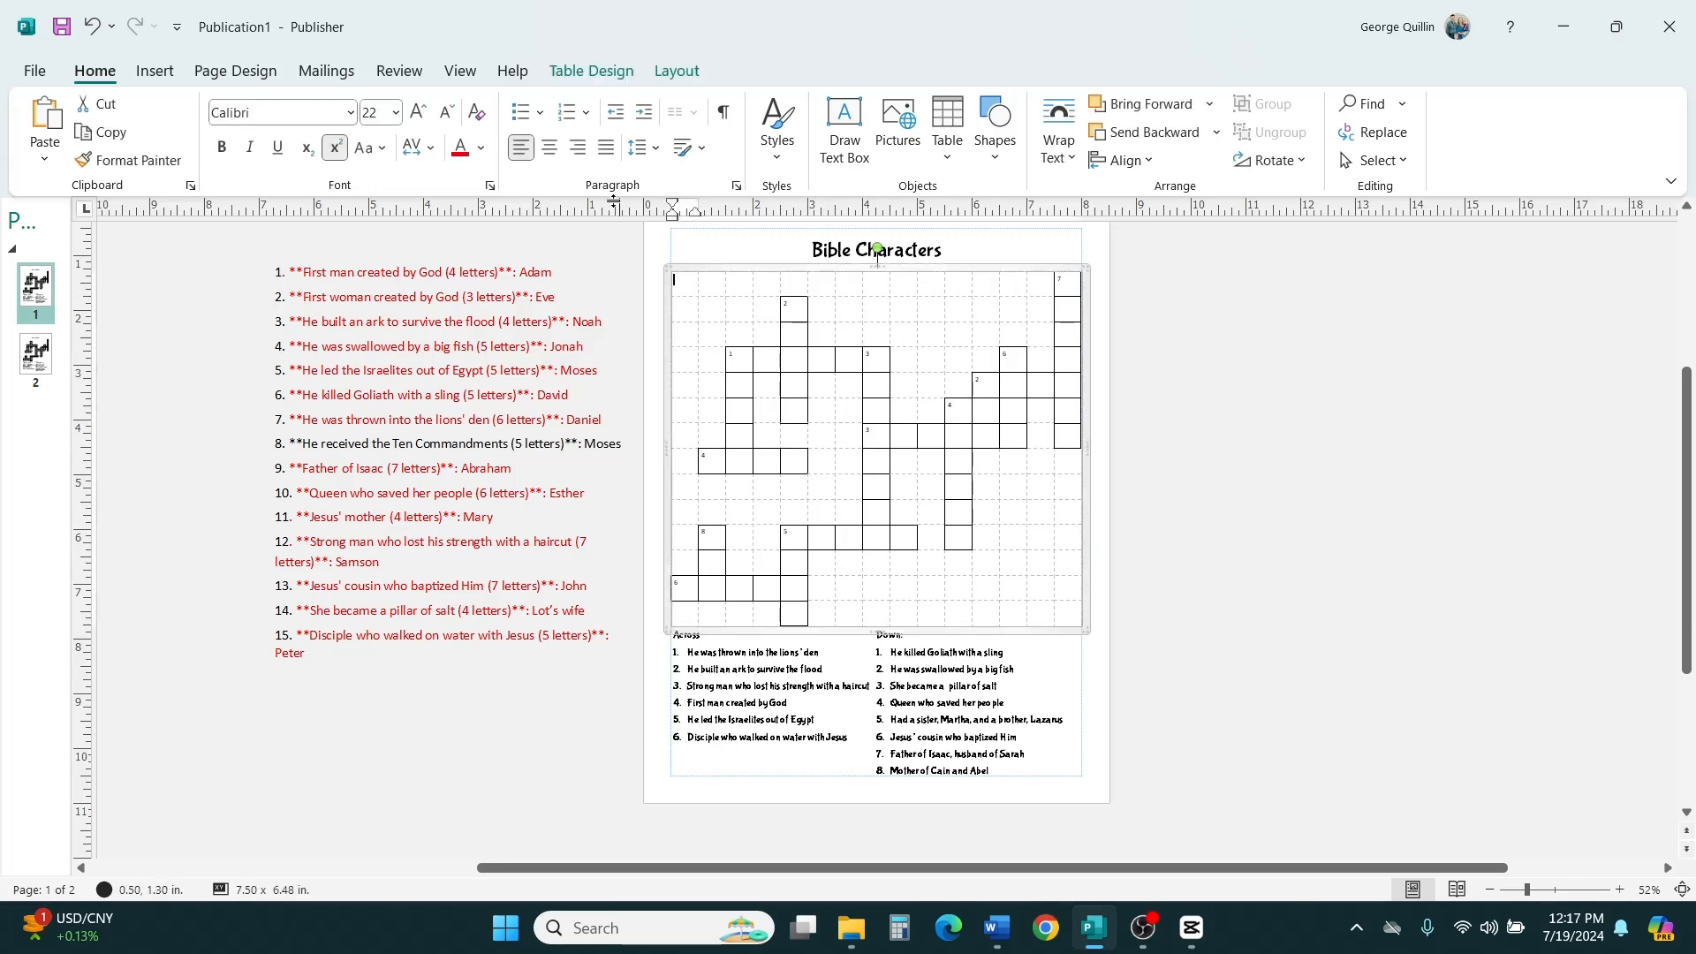
{"action": "left_click", "coordinate": [677, 71]}
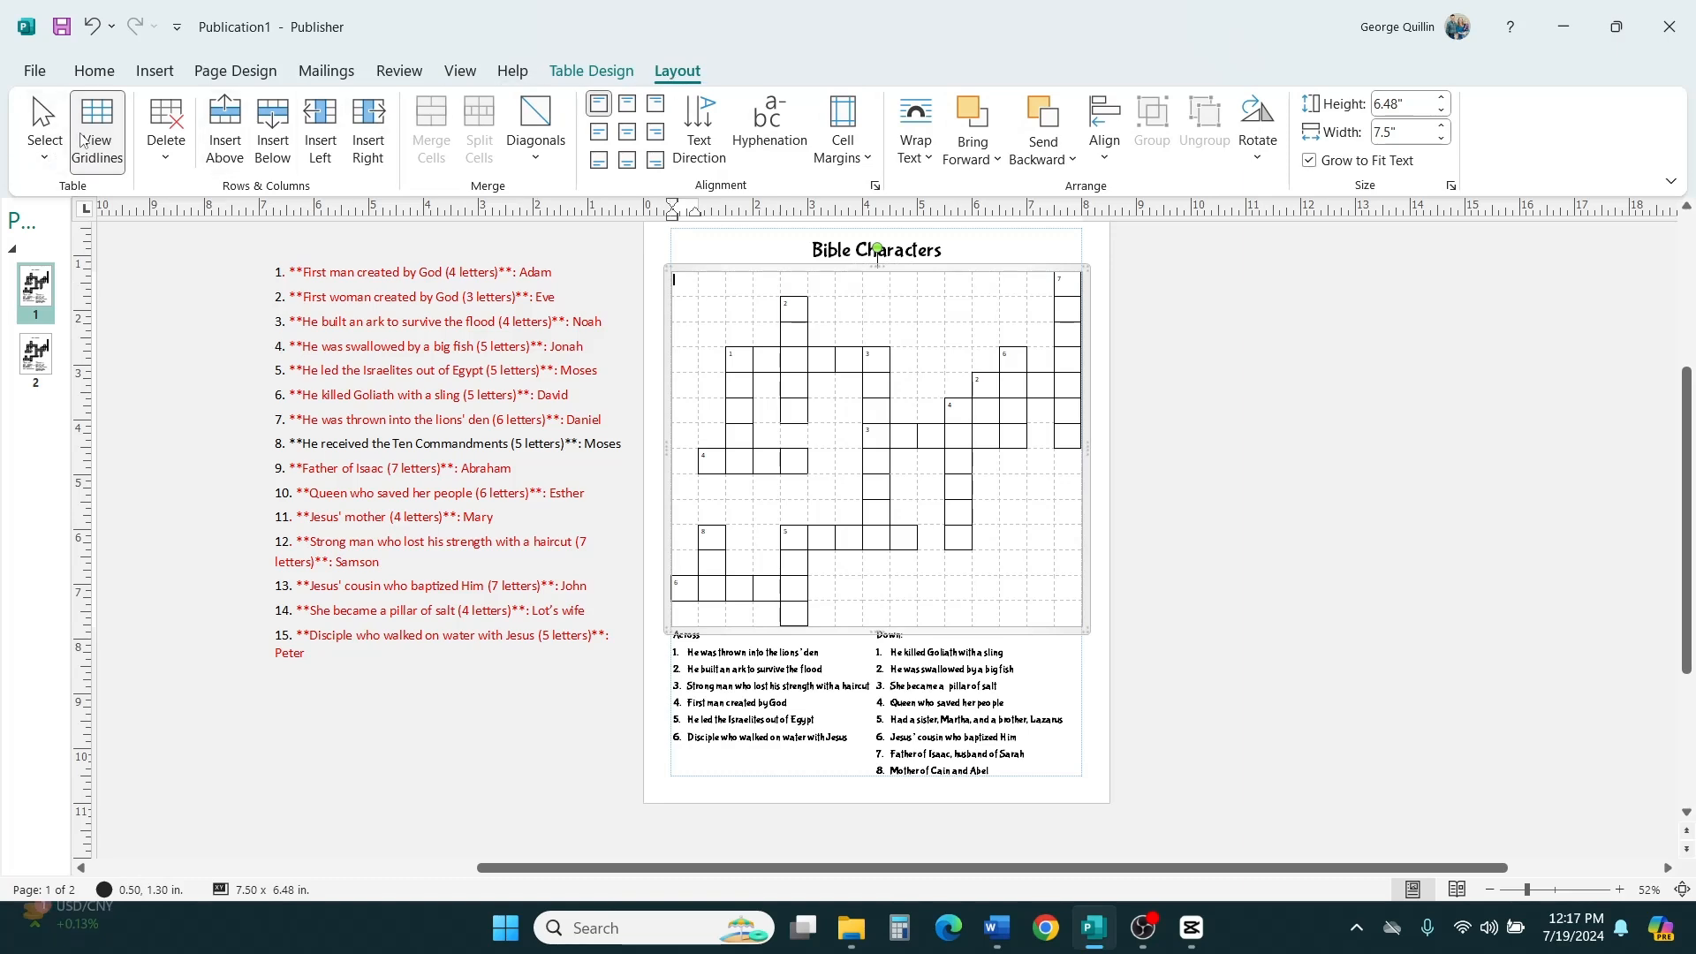
{"action": "left_click", "coordinate": [82, 139]}
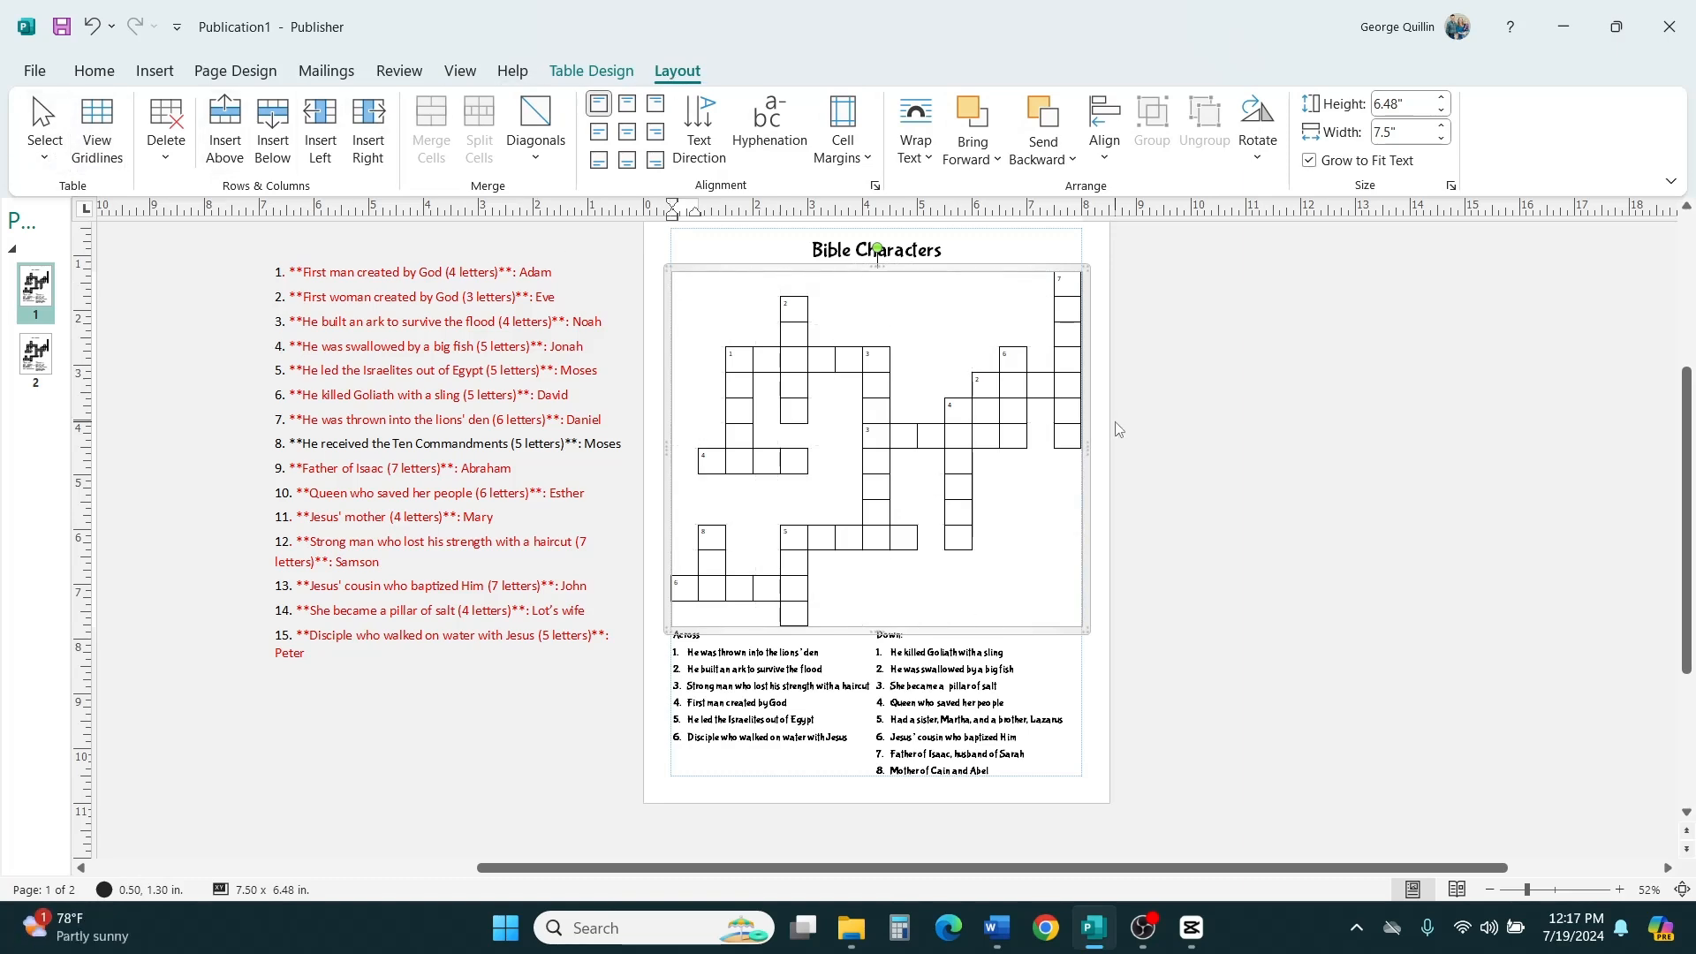
{"action": "left_click", "coordinate": [1182, 456]}
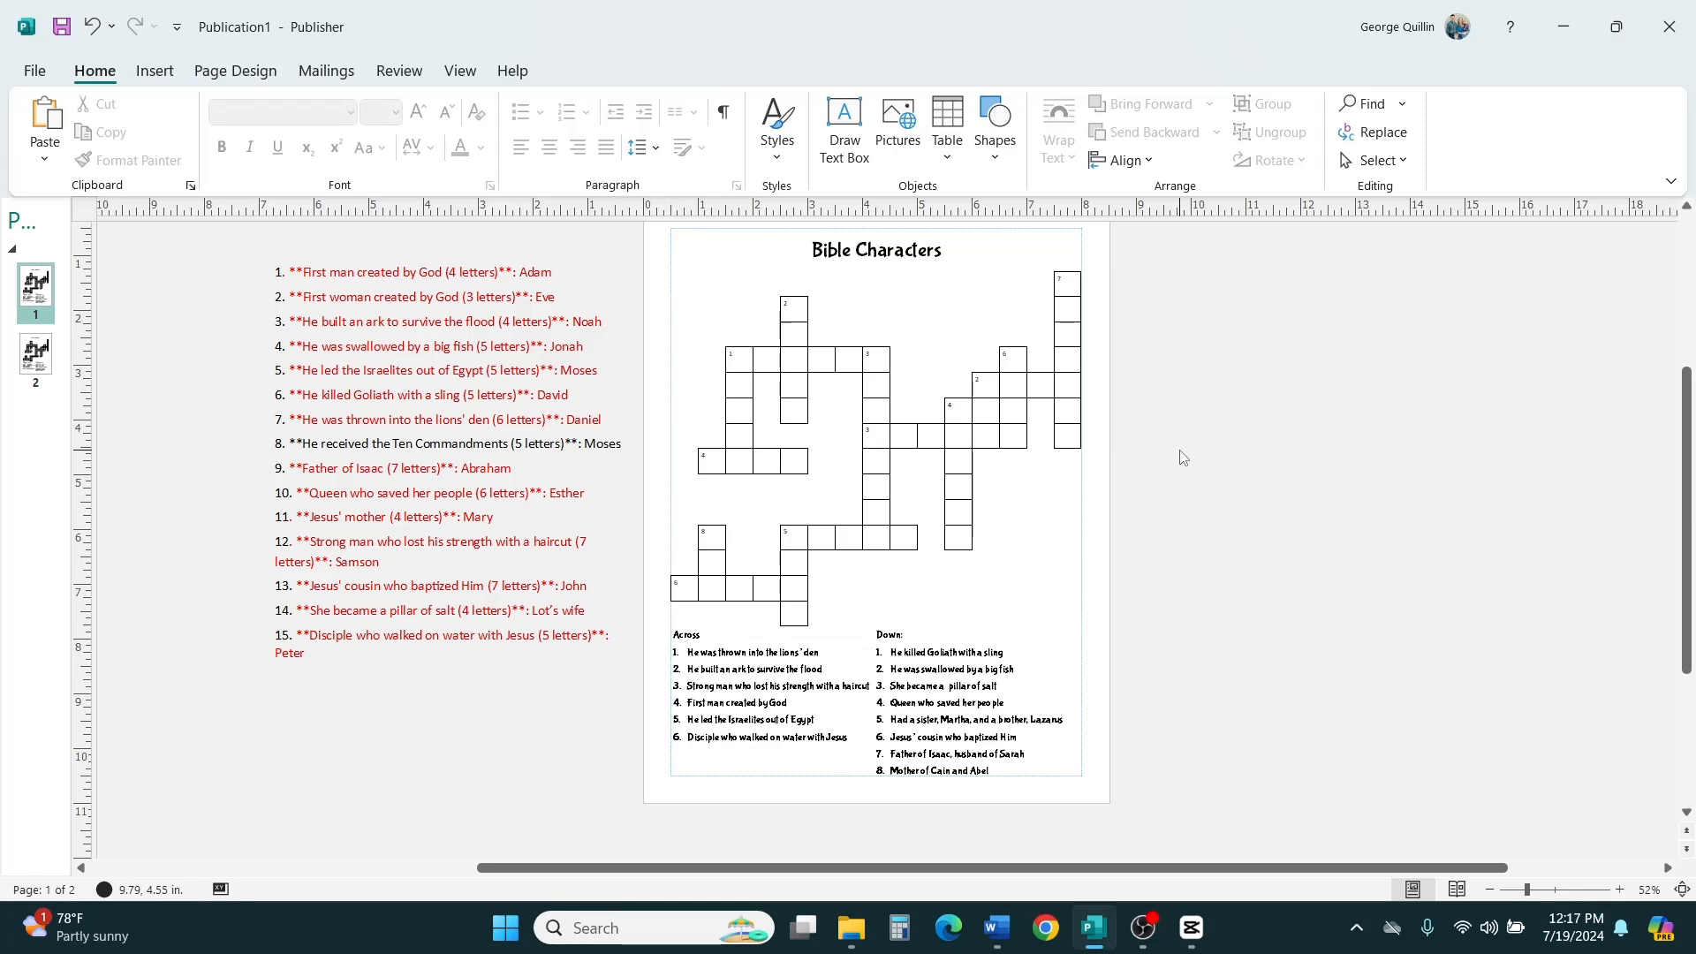